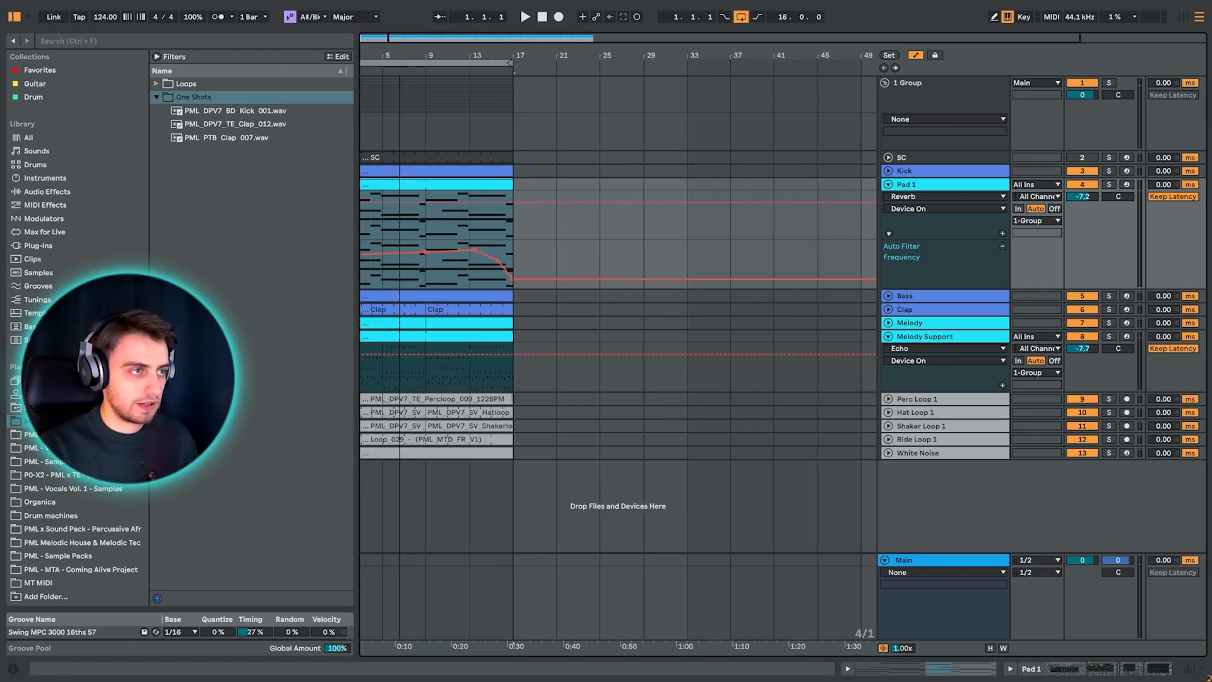
Play the finished arrangement and examine the Melody track's filter automation and Analog device
{"action": "left_click_drag", "start_coordinate": [466, 55], "coordinate": [465, 82]}
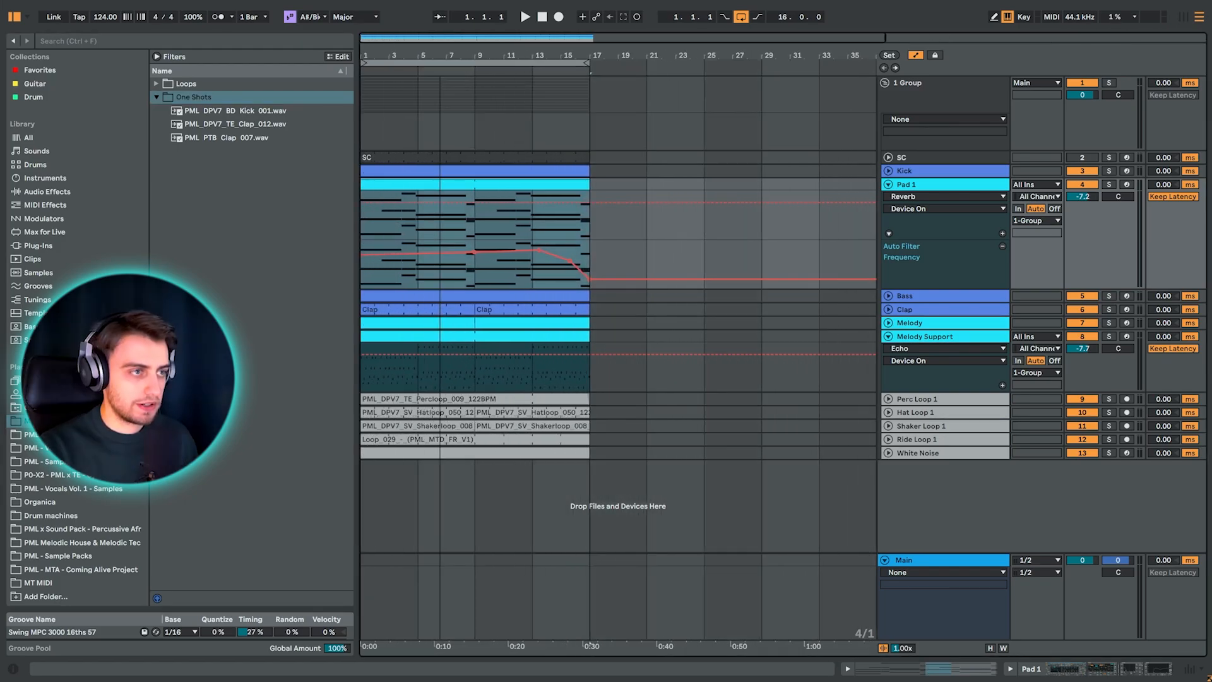
{"action": "key", "text": "space"}
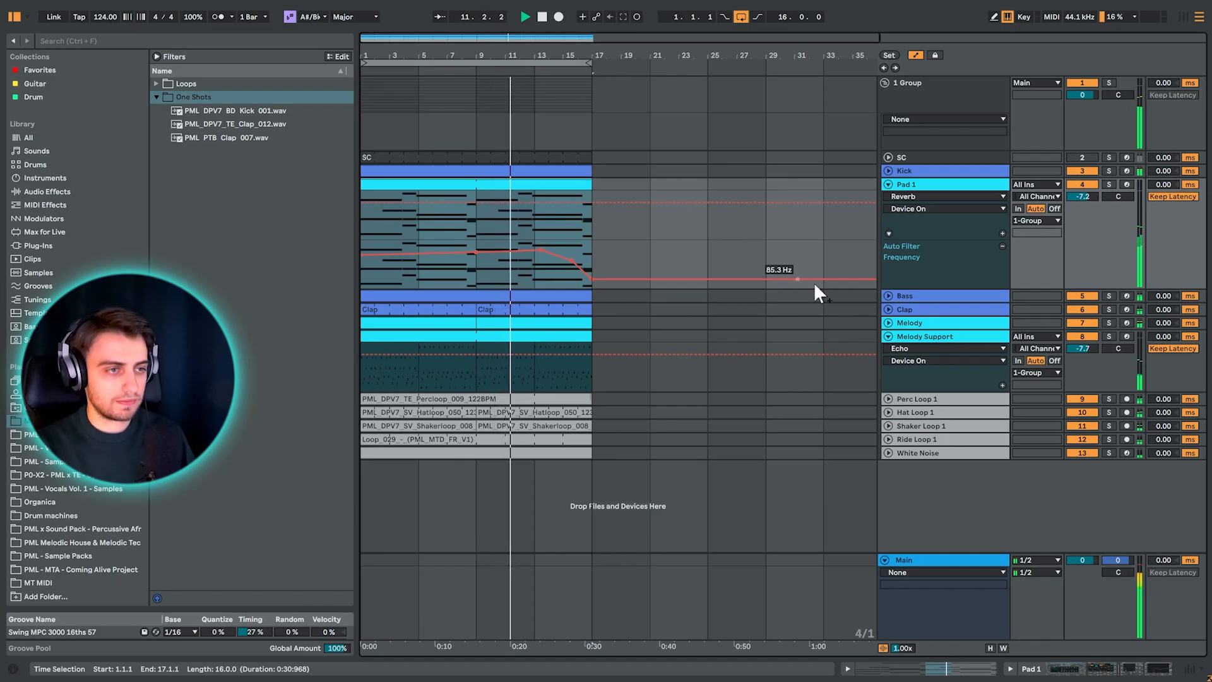
{"action": "left_click", "coordinate": [888, 324]}
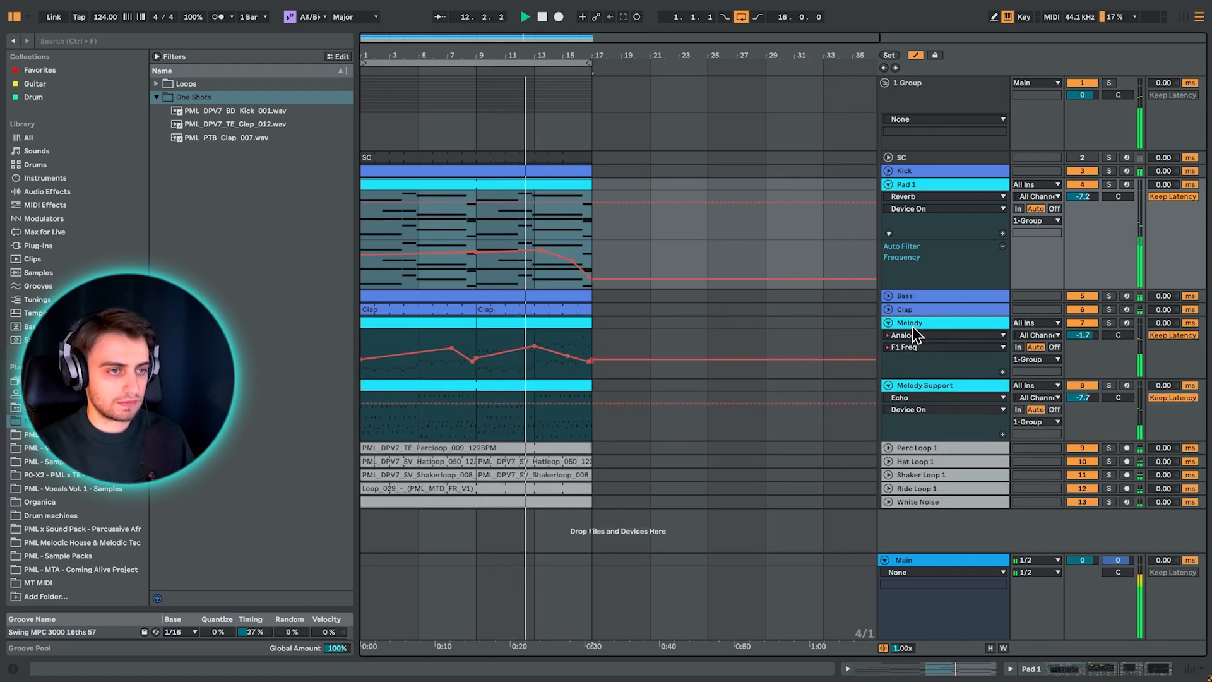
{"action": "left_click", "coordinate": [912, 326]}
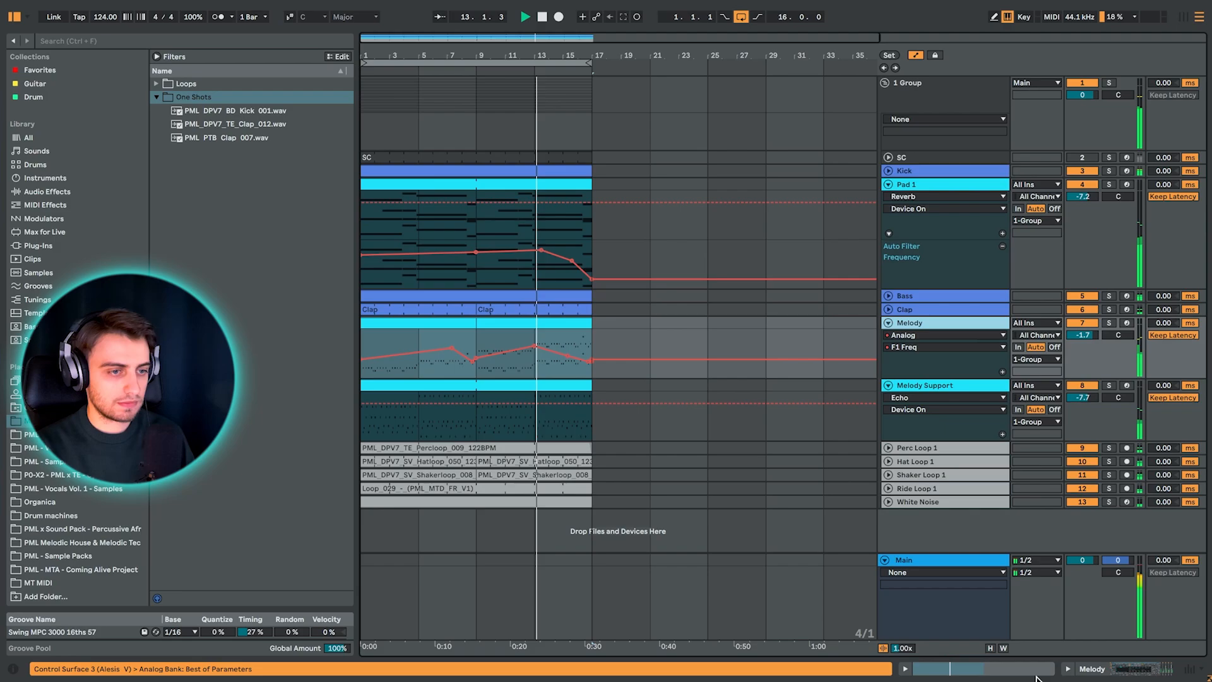
{"action": "left_click", "coordinate": [1067, 669]}
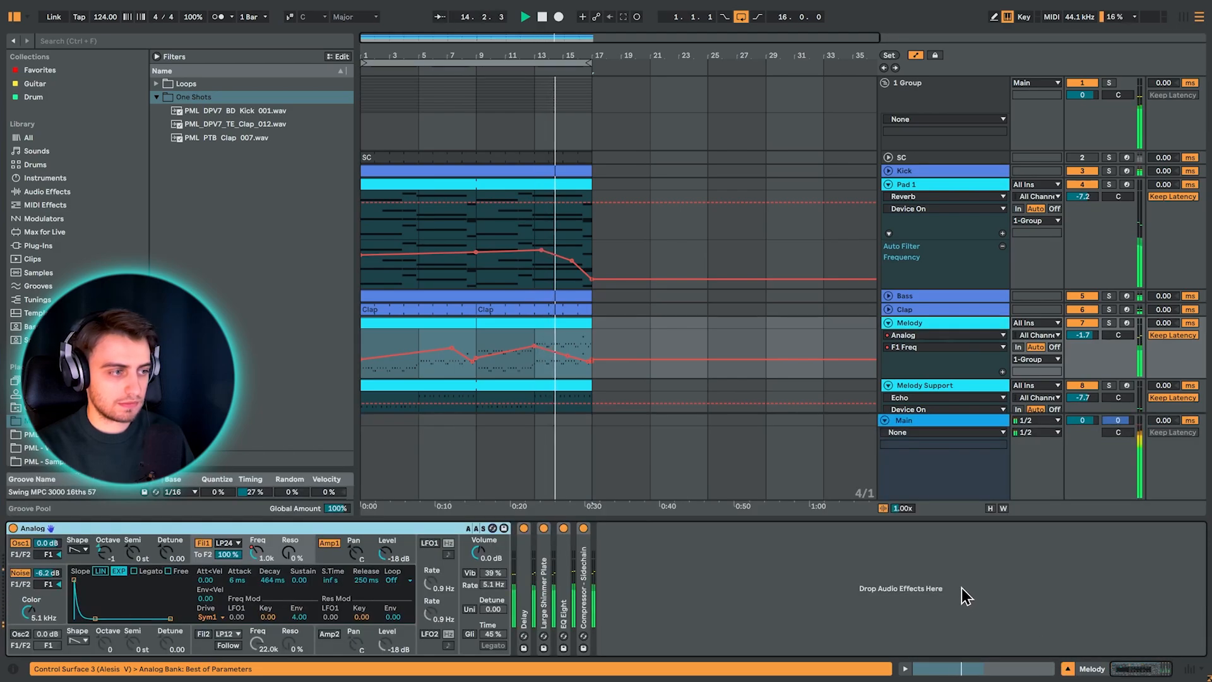
{"action": "left_click", "coordinate": [885, 422]}
{"action": "scroll", "coordinate": [750, 431], "scroll_direction": "down", "scroll_amount": 1}
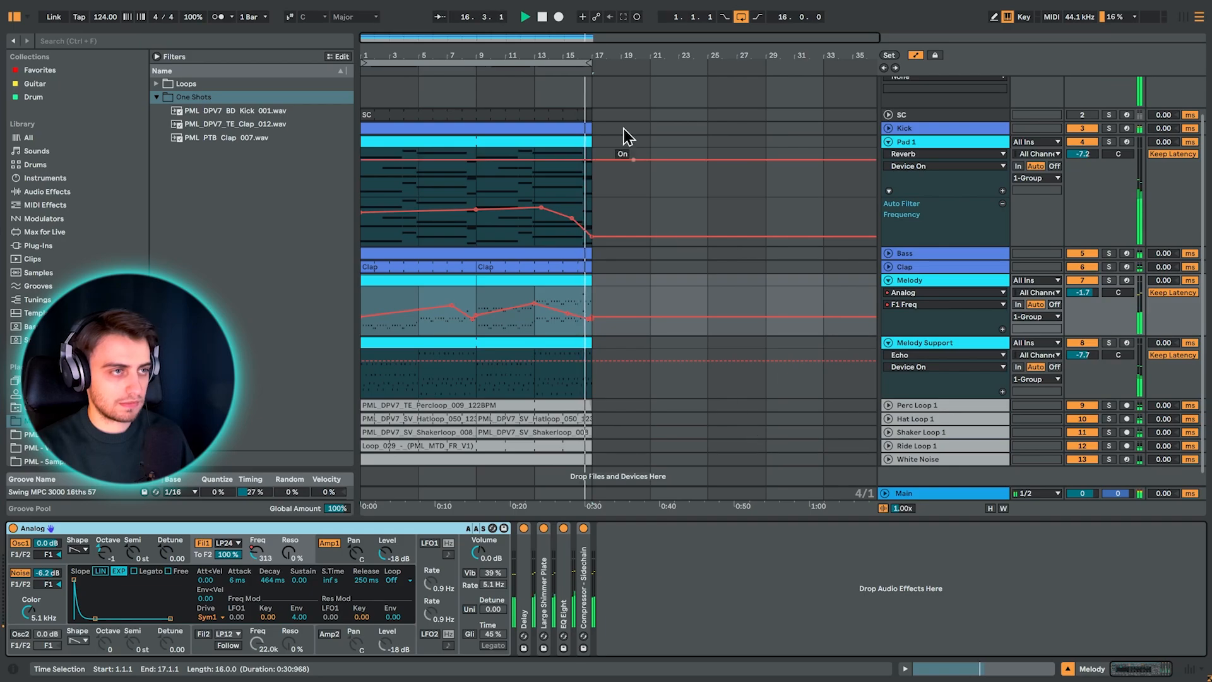
Turn off looping and collapse the group holding the finished tracks
{"action": "left_click", "coordinate": [740, 18]}
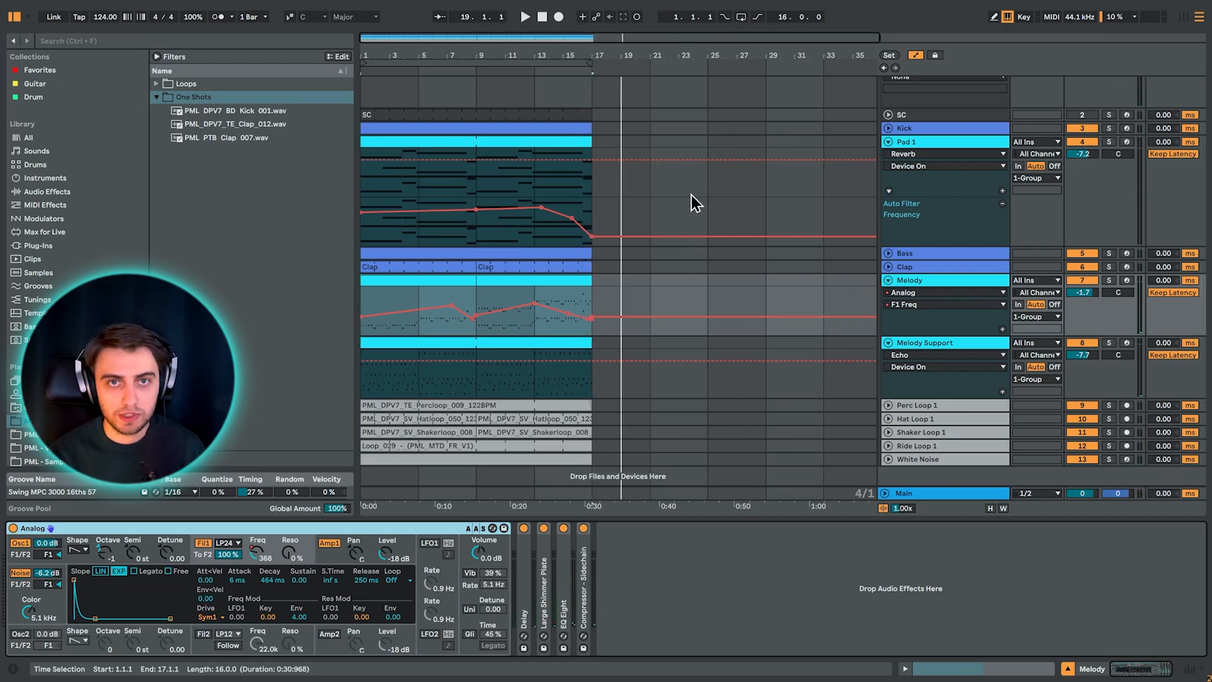
{"action": "scroll", "coordinate": [707, 214], "scroll_direction": "up", "scroll_amount": 1}
{"action": "left_click", "coordinate": [885, 83]}
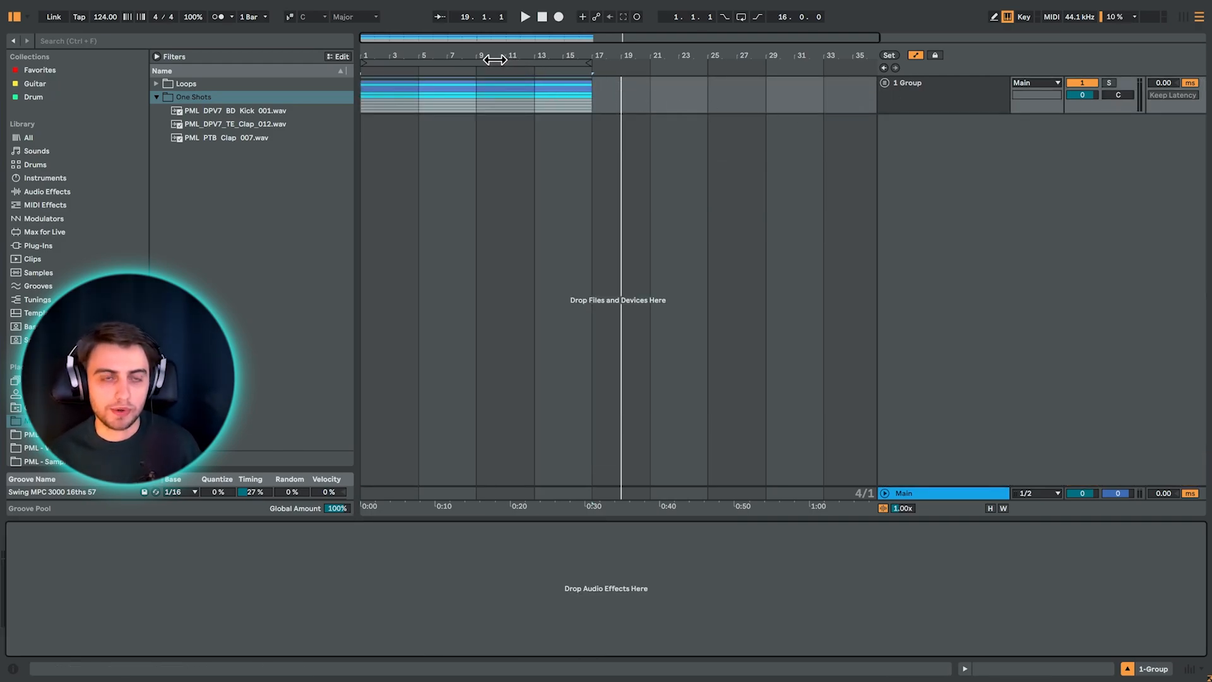
Move the 16-bar loop region so that it starts at bar 25
{"action": "left_click_drag", "start_coordinate": [490, 58], "coordinate": [846, 66]}
{"action": "scroll", "coordinate": [705, 97], "scroll_direction": "right", "scroll_amount": 5}
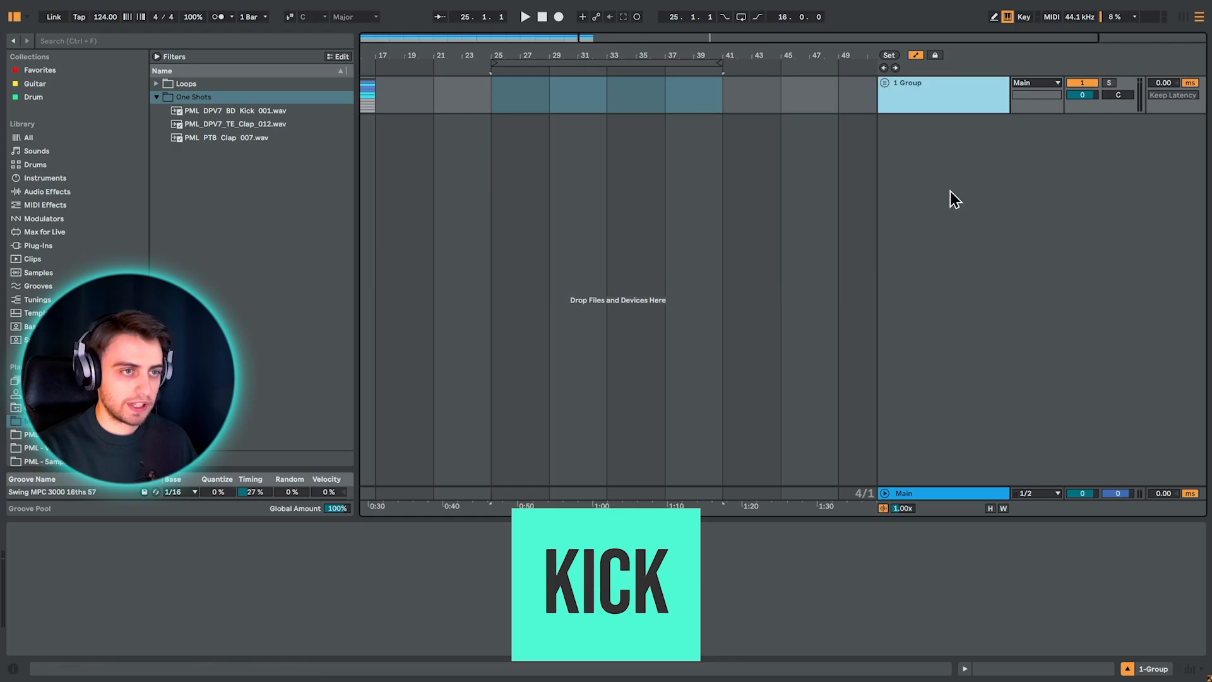
Create a MIDI track with the PML_DPV7_BD_Kick_001.wav sample loaded and set its volume to -7.7 dB
{"action": "key", "text": "ctrl+shift+t"}
{"action": "scroll", "coordinate": [513, 60], "scroll_direction": "up", "scroll_amount": 3}
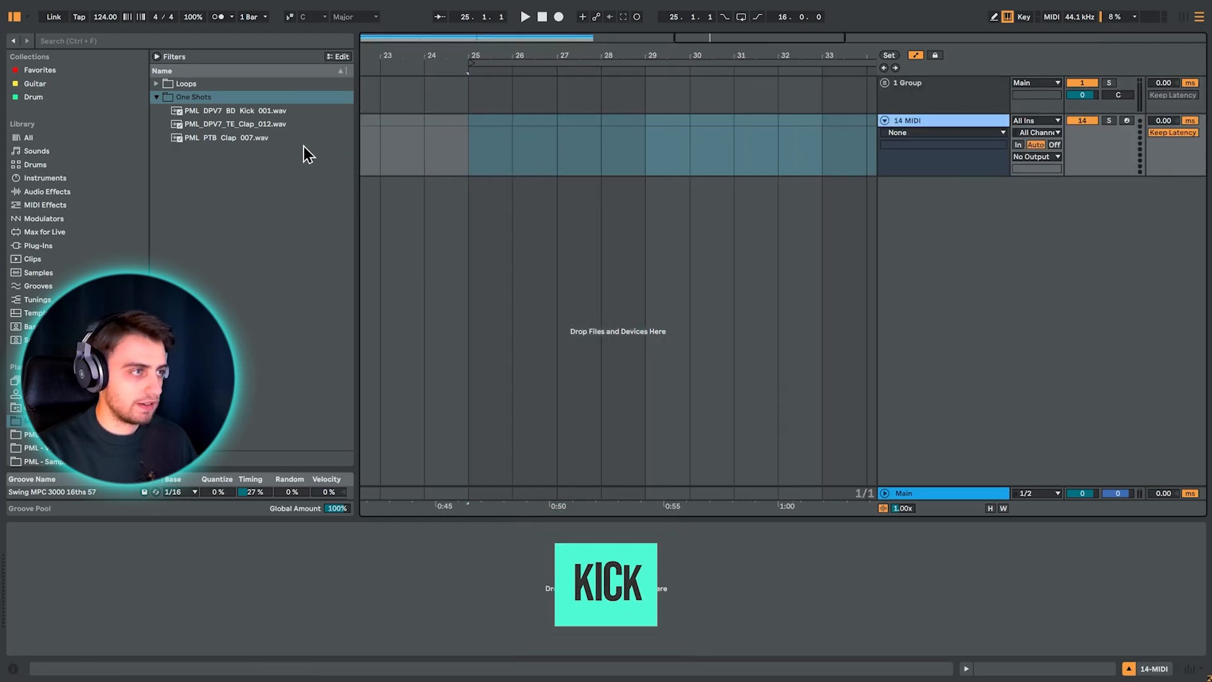
{"action": "left_click", "coordinate": [215, 110]}
{"action": "double_click", "coordinate": [287, 111]}
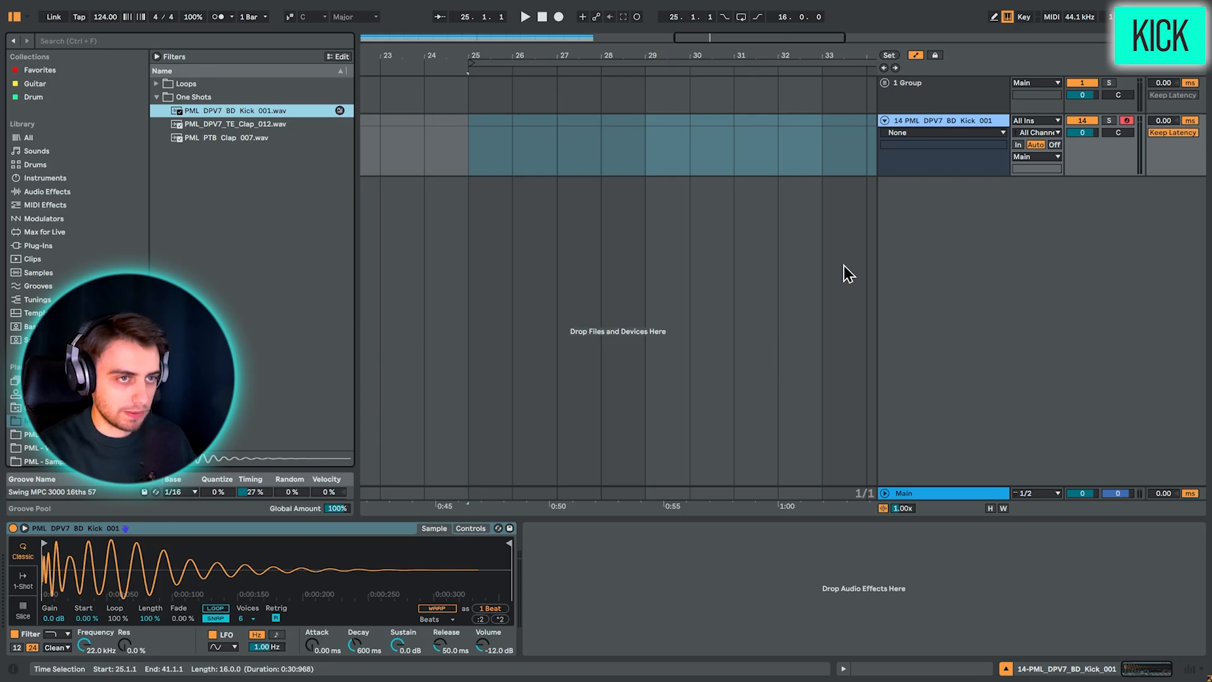
{"action": "left_click", "coordinate": [918, 498]}
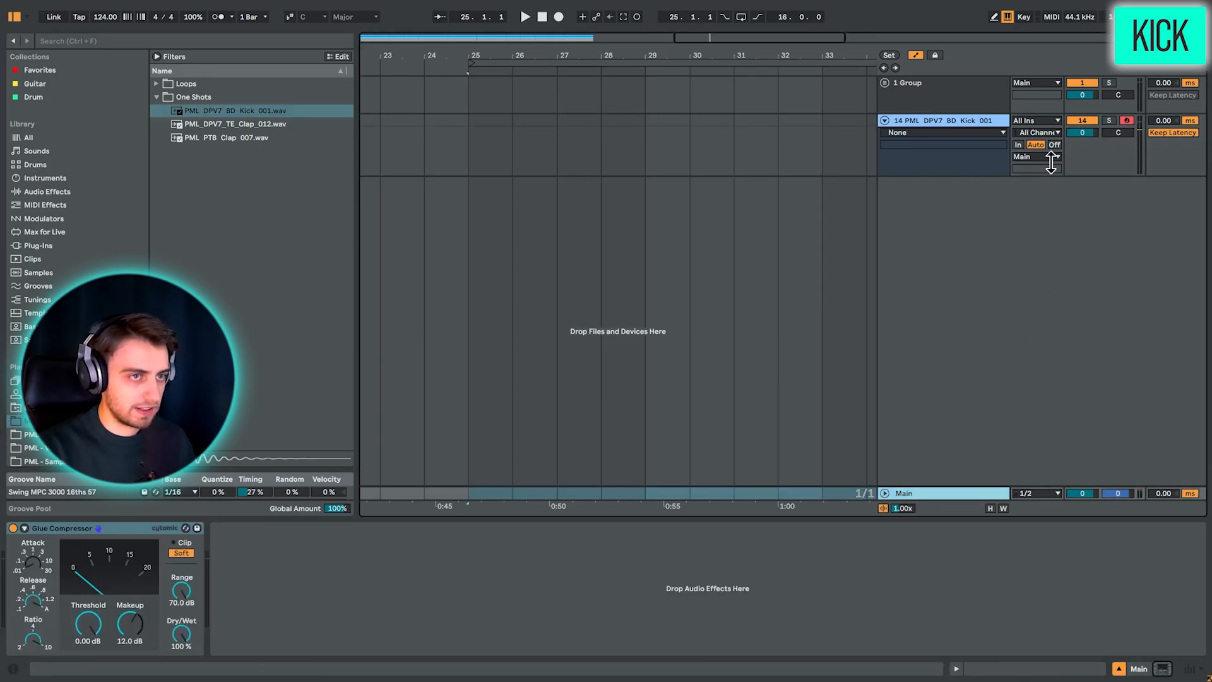
{"action": "mouse_move", "coordinate": [1092, 136]}
{"action": "left_mouse_down"}
{"action": "mouse_move", "coordinate": [1092, 167]}
{"action": "mouse_move", "coordinate": [1083, 128]}
{"action": "left_mouse_up"}
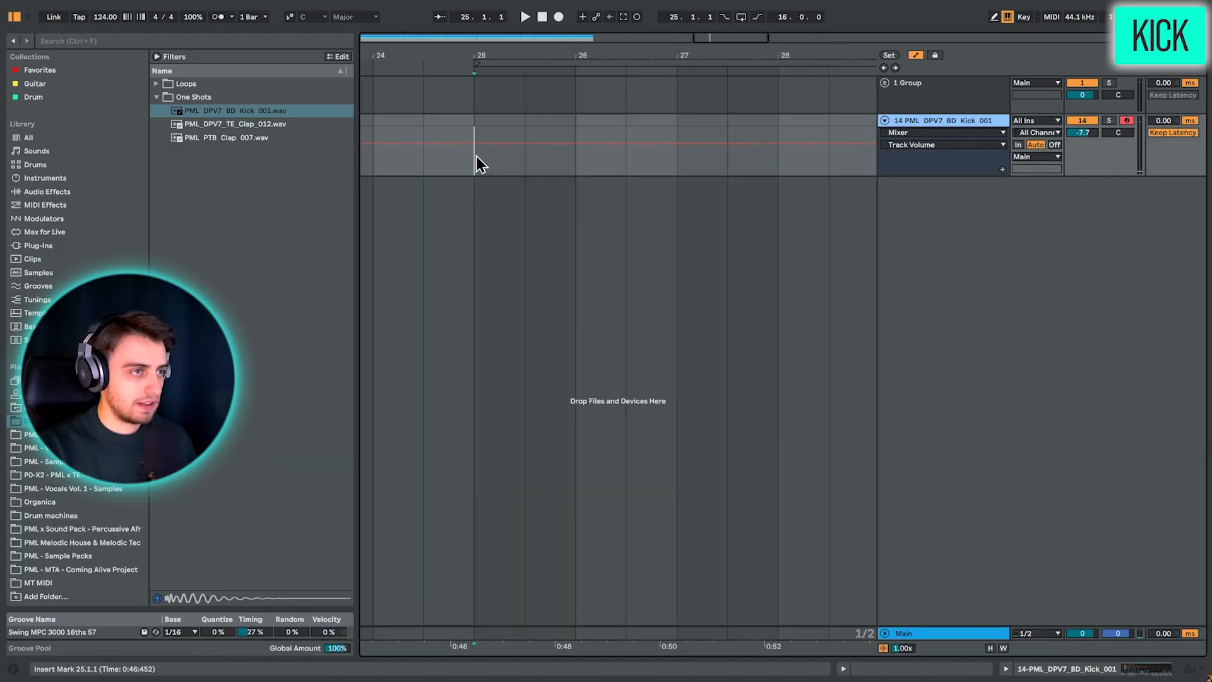
Insert an empty one-bar MIDI clip at bar 25 on the kick track and enlarge its note editor
{"action": "left_click_drag", "start_coordinate": [477, 158], "coordinate": [579, 161]}
{"action": "key", "text": "ctrl+shift+m"}
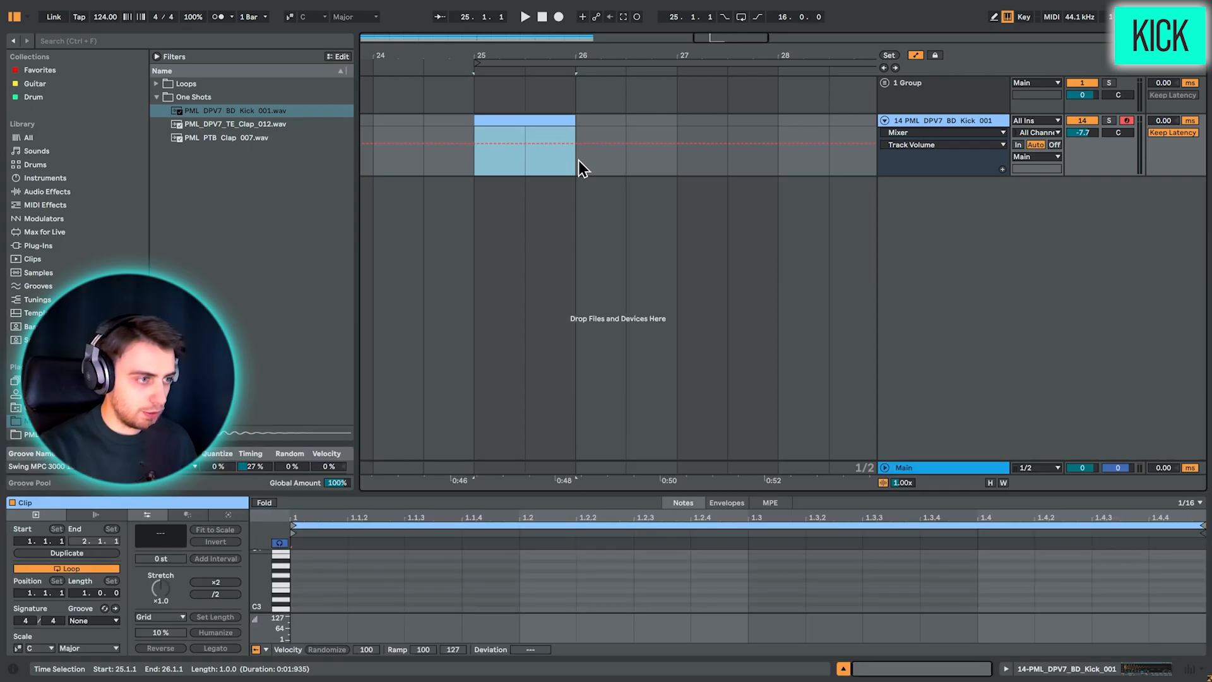
{"action": "left_click_drag", "start_coordinate": [486, 490], "coordinate": [486, 251]}
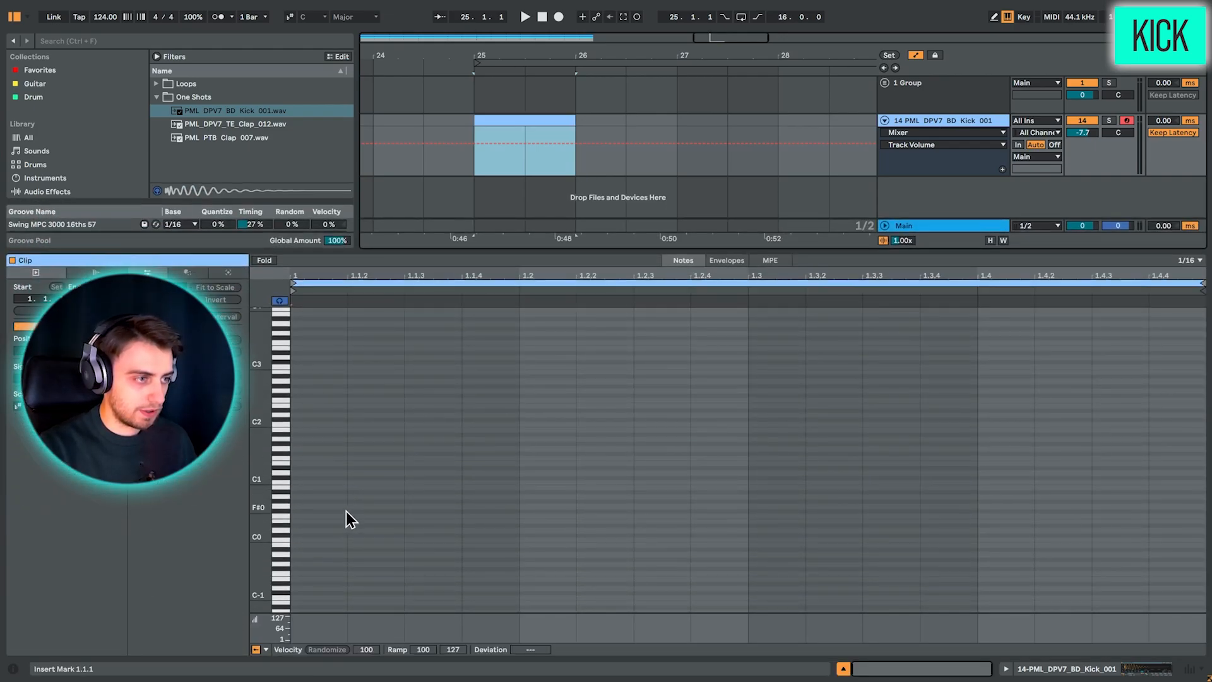
Place sixteenth-length C3 notes on all four beats of the kick clip
{"action": "key", "text": "b"}
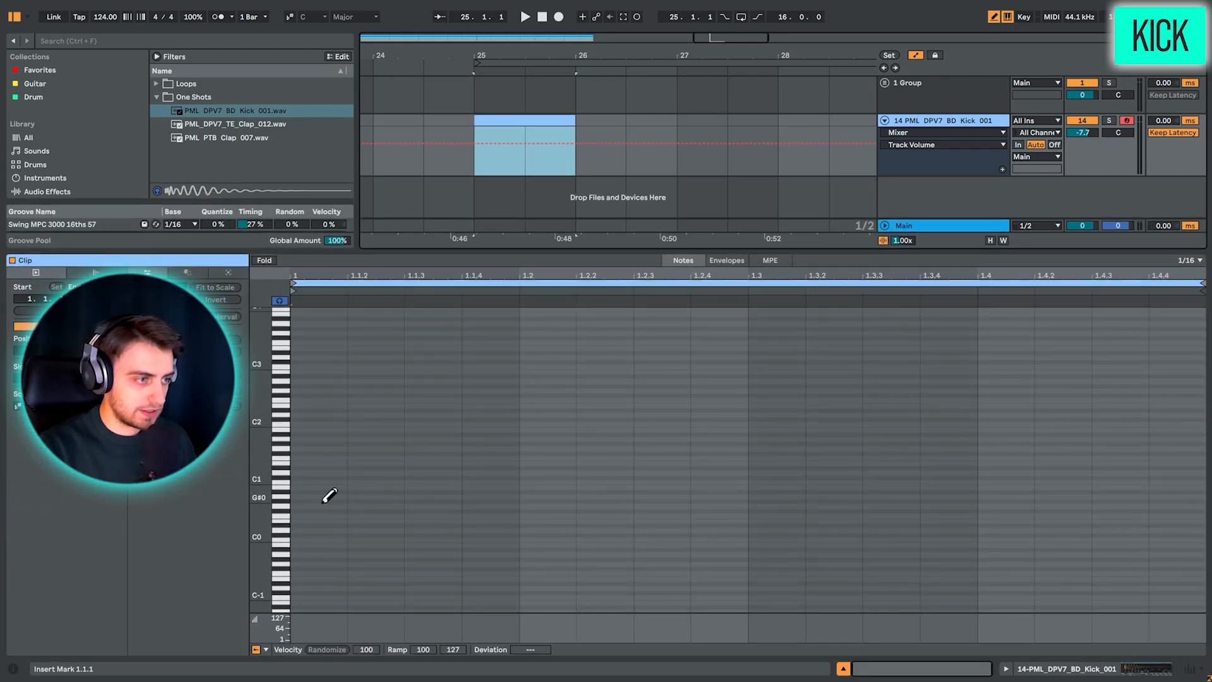
{"action": "left_click", "coordinate": [325, 366]}
{"action": "left_click", "coordinate": [523, 367]}
{"action": "key", "text": "b"}
{"action": "left_click_drag", "start_coordinate": [516, 395], "coordinate": [304, 351]}
{"action": "key", "text": "ctrl+d"}
{"action": "key", "text": "ctrl+d"}
{"action": "key", "text": "ctrl+d"}
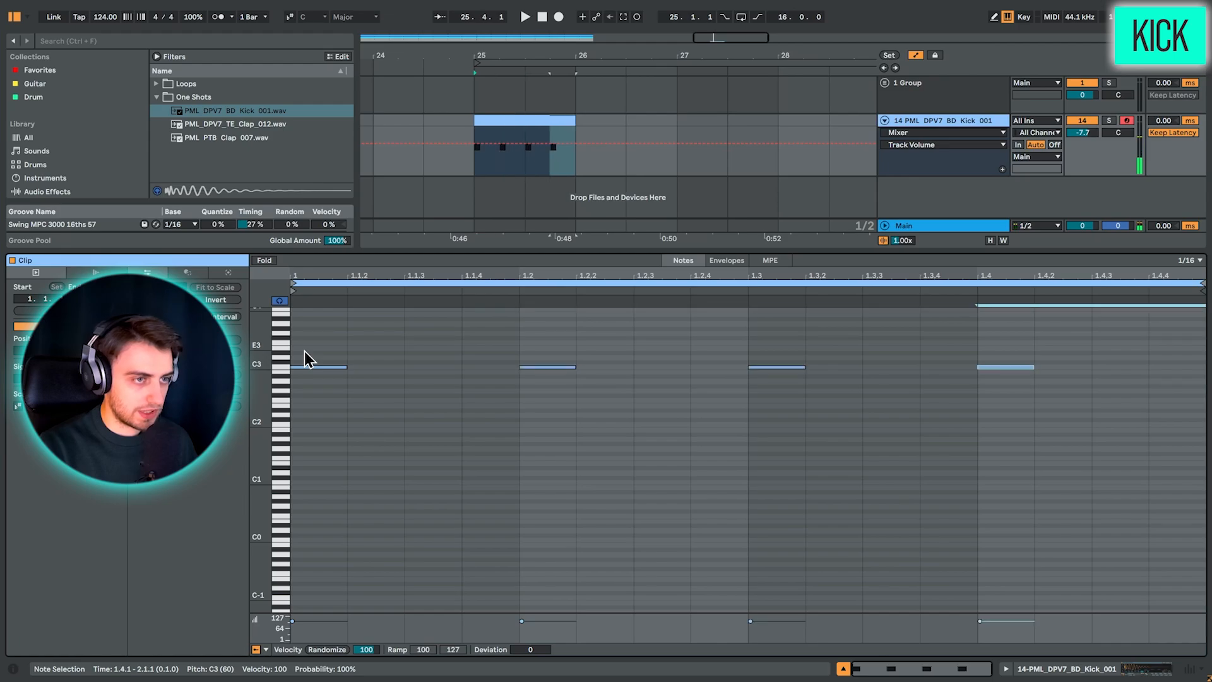
Extend the kick clip so the pattern repeats until bar 41
{"action": "key", "text": "shift+Tab"}
{"action": "left_click_drag", "start_coordinate": [562, 59], "coordinate": [407, 23]}
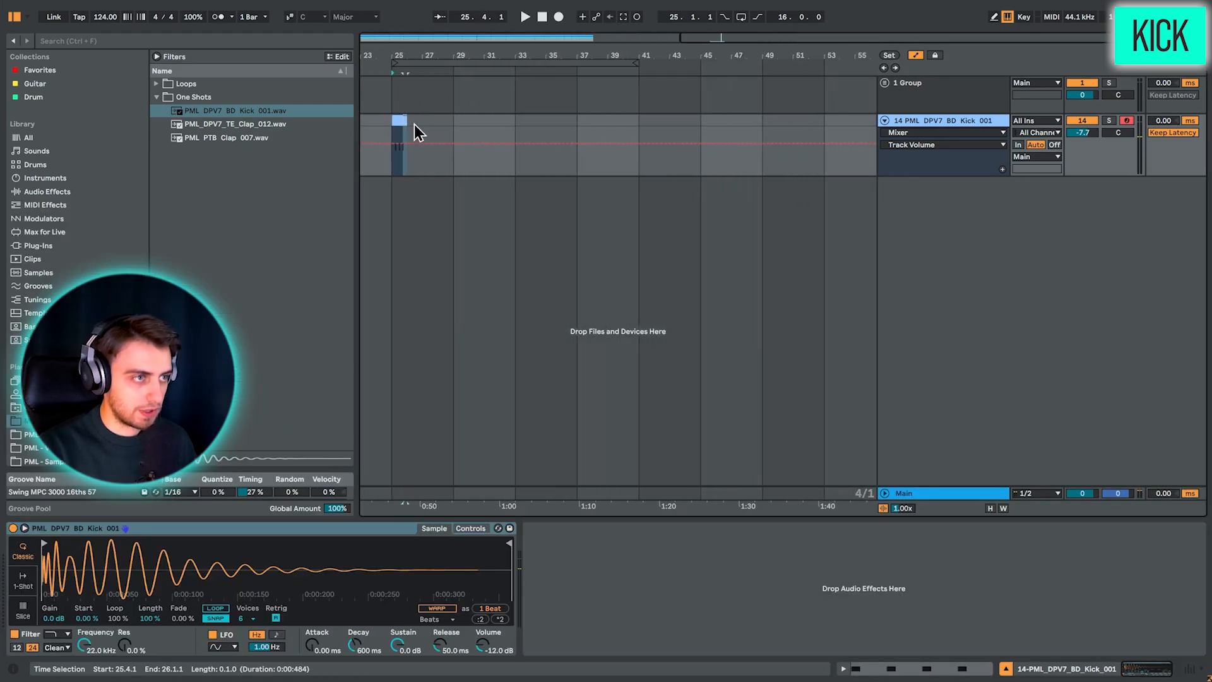
{"action": "left_click_drag", "start_coordinate": [406, 120], "coordinate": [638, 120]}
Play the kick pattern and set the kick sampler's release to 60 ms
{"action": "left_click_drag", "start_coordinate": [477, 58], "coordinate": [552, 92]}
{"action": "key", "text": "space"}
{"action": "left_click_drag", "start_coordinate": [446, 649], "coordinate": [445, 556]}
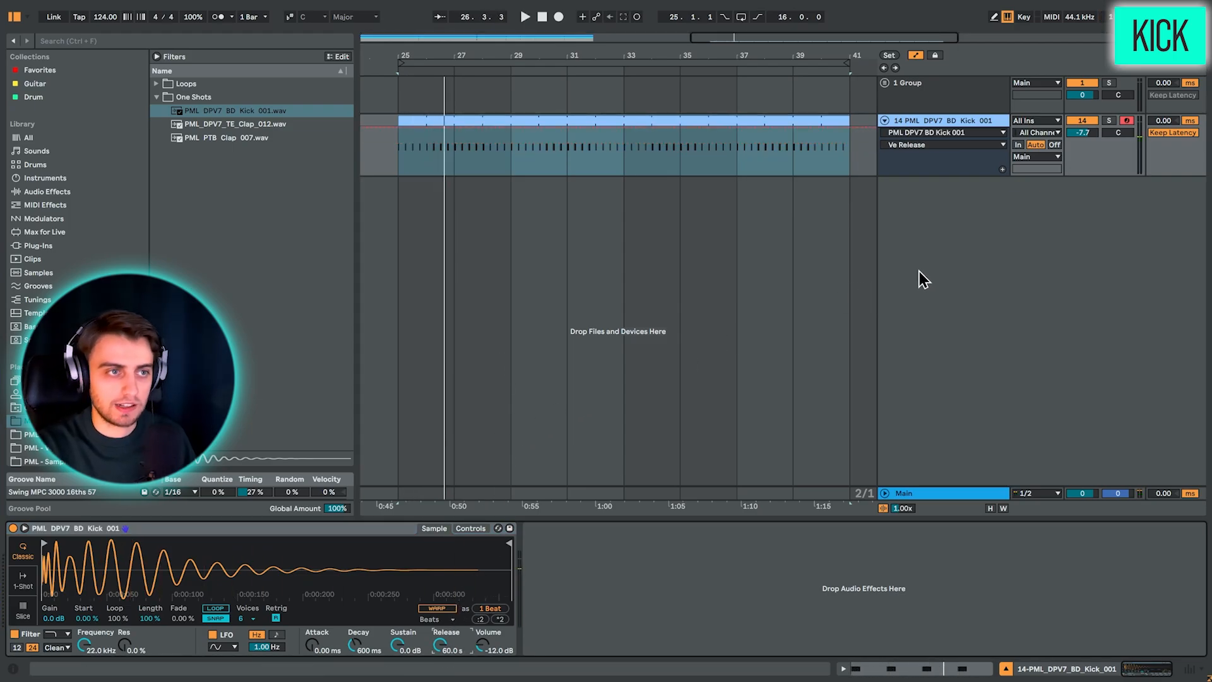
Insert a new MIDI track below the kick track
{"action": "right_click", "coordinate": [918, 252]}
{"action": "left_click", "coordinate": [891, 210]}
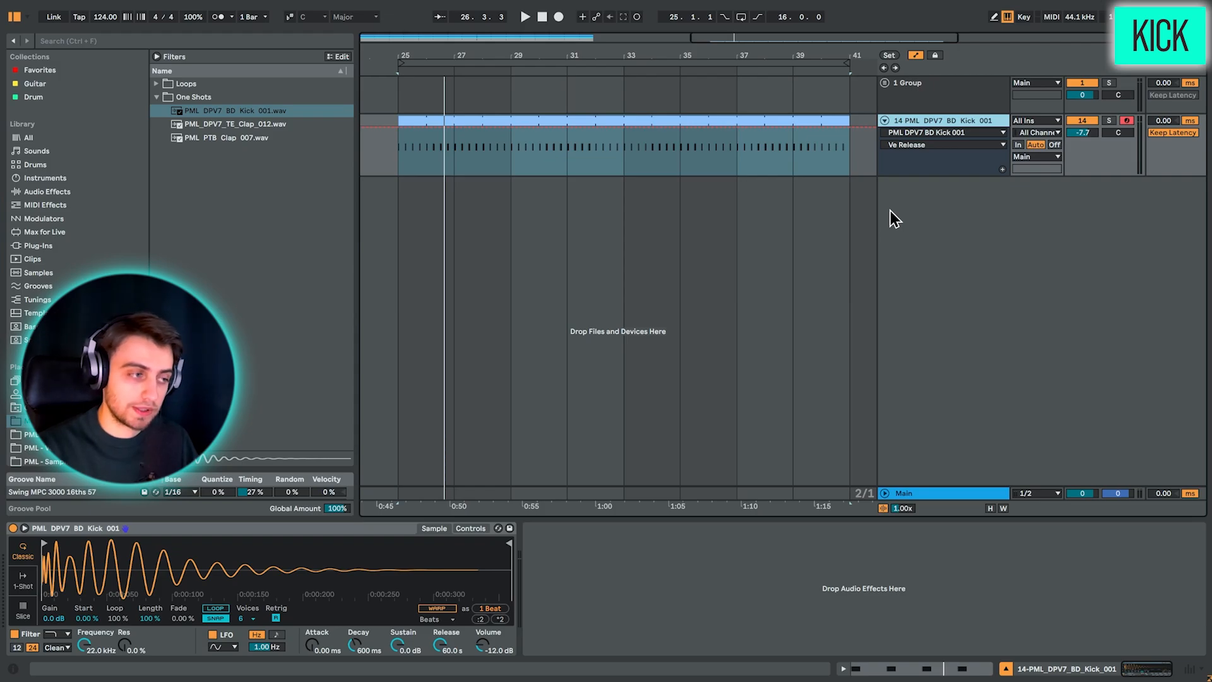
{"action": "right_click", "coordinate": [922, 243]}
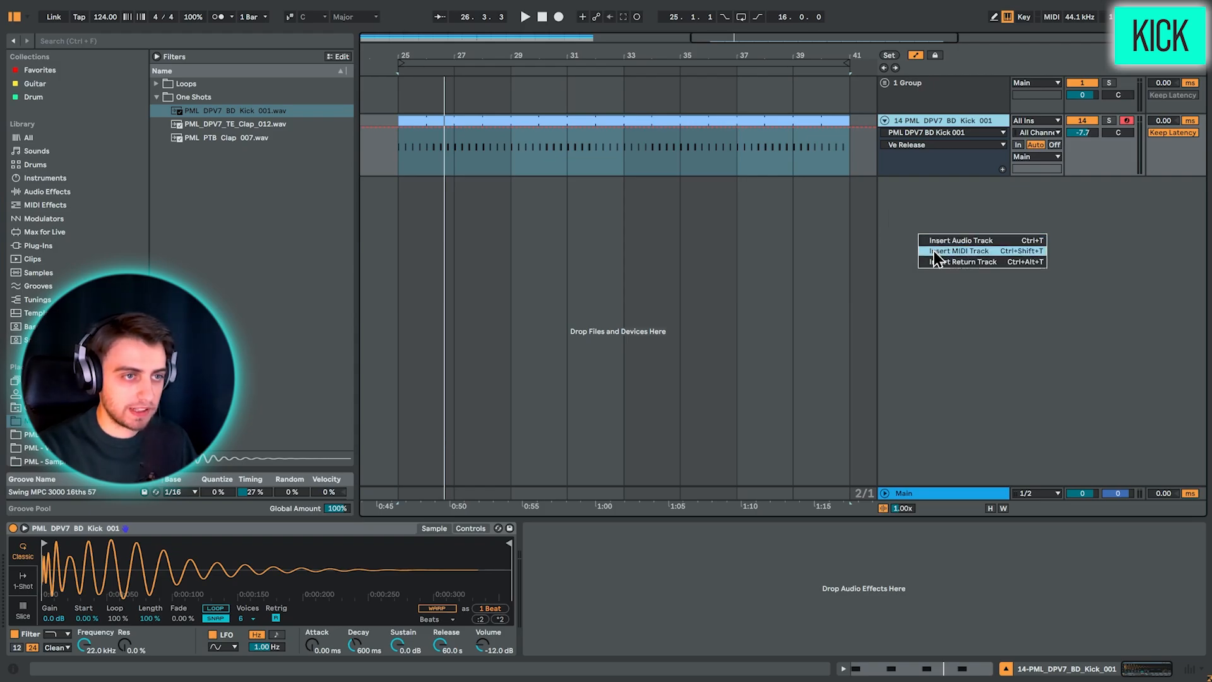
{"action": "left_click", "coordinate": [934, 251]}
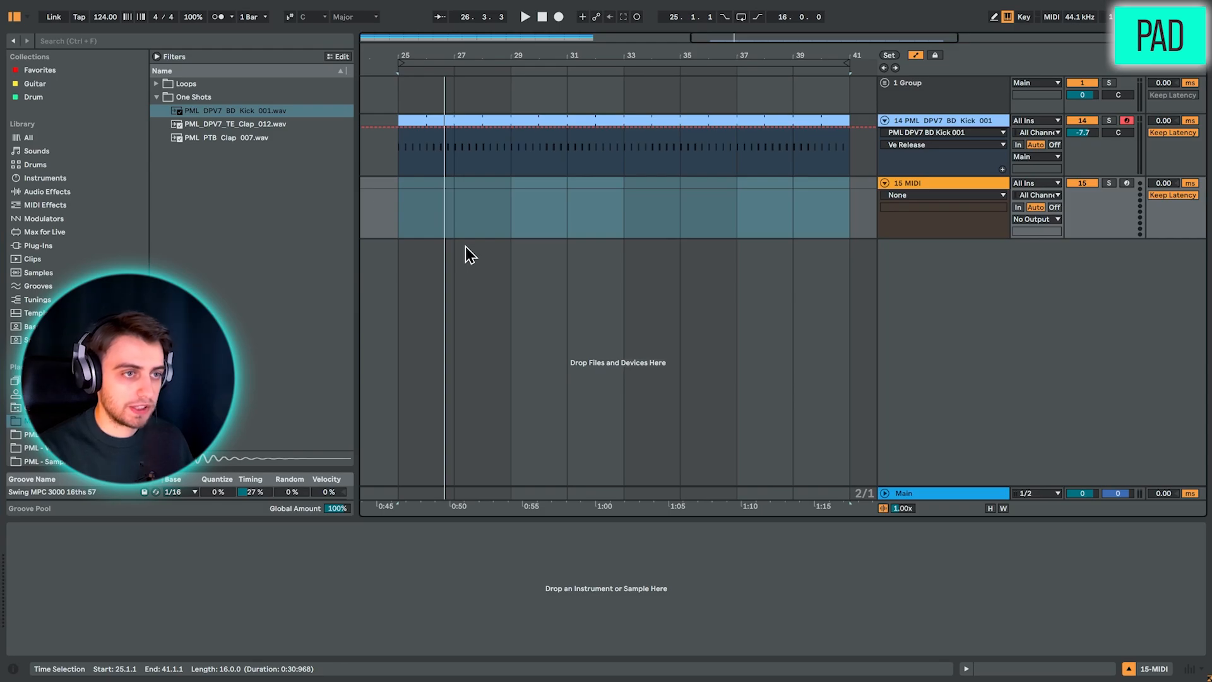
Insert an empty eight-bar MIDI clip from bar 25 to bar 33 on the new track
{"action": "left_click", "coordinate": [466, 246]}
{"action": "left_click", "coordinate": [682, 233]}
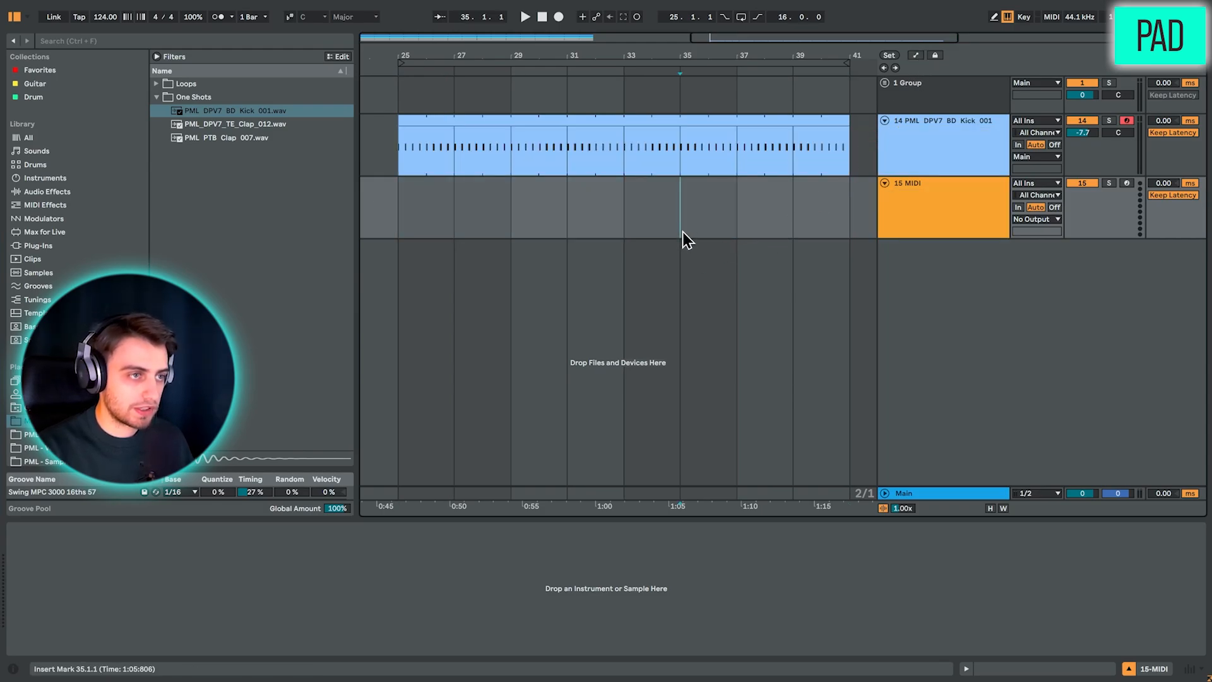
{"action": "left_click_drag", "start_coordinate": [412, 219], "coordinate": [635, 216]}
{"action": "right_click", "coordinate": [635, 216]}
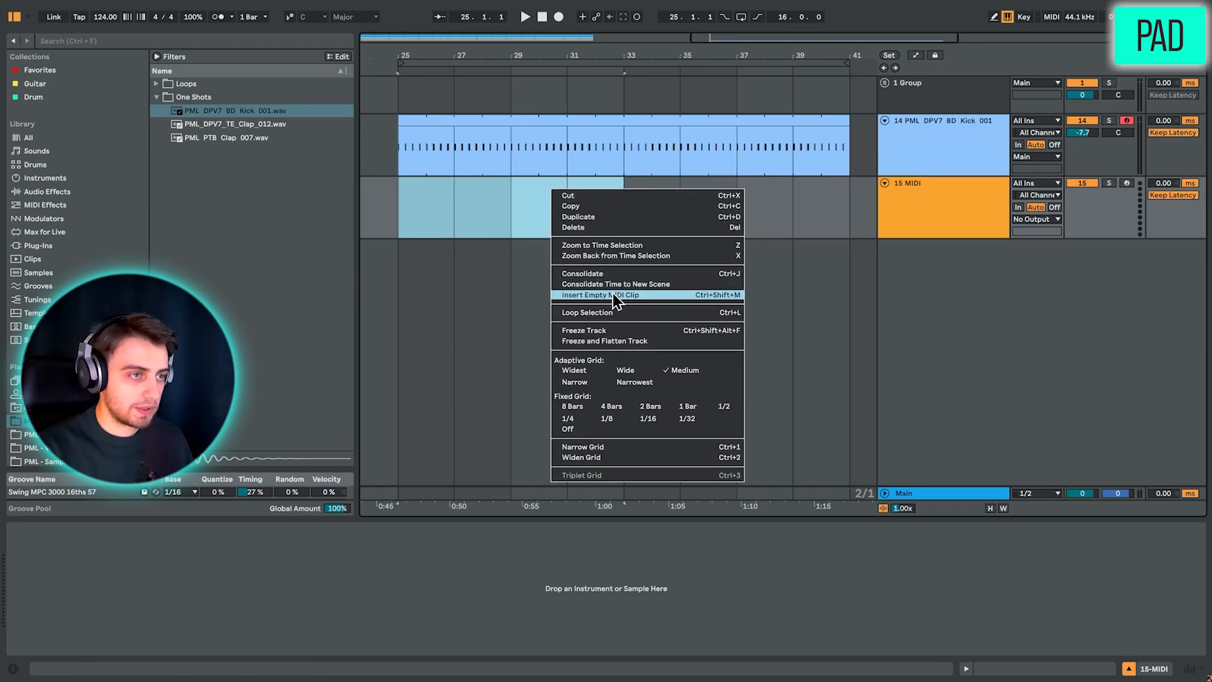
{"action": "left_click", "coordinate": [616, 297]}
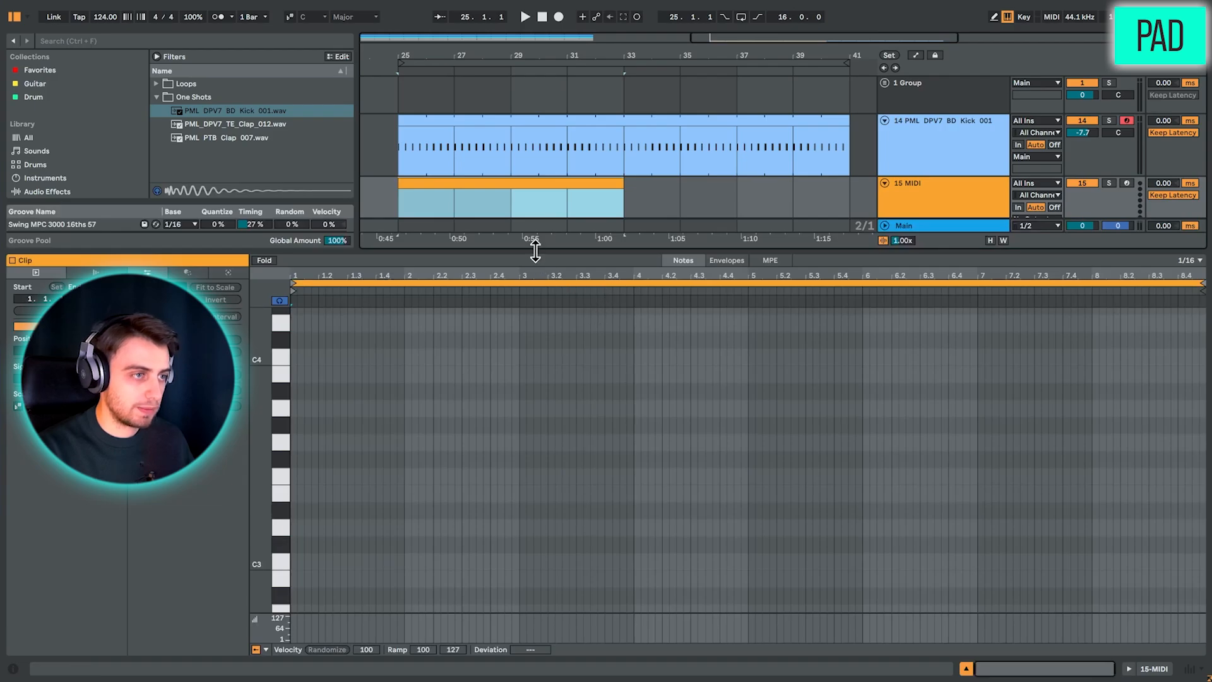
{"action": "left_click", "coordinate": [967, 668]}
Search the whole library for "analog" and load the Analog instrument onto the new MIDI track
{"action": "left_click", "coordinate": [285, 42]}
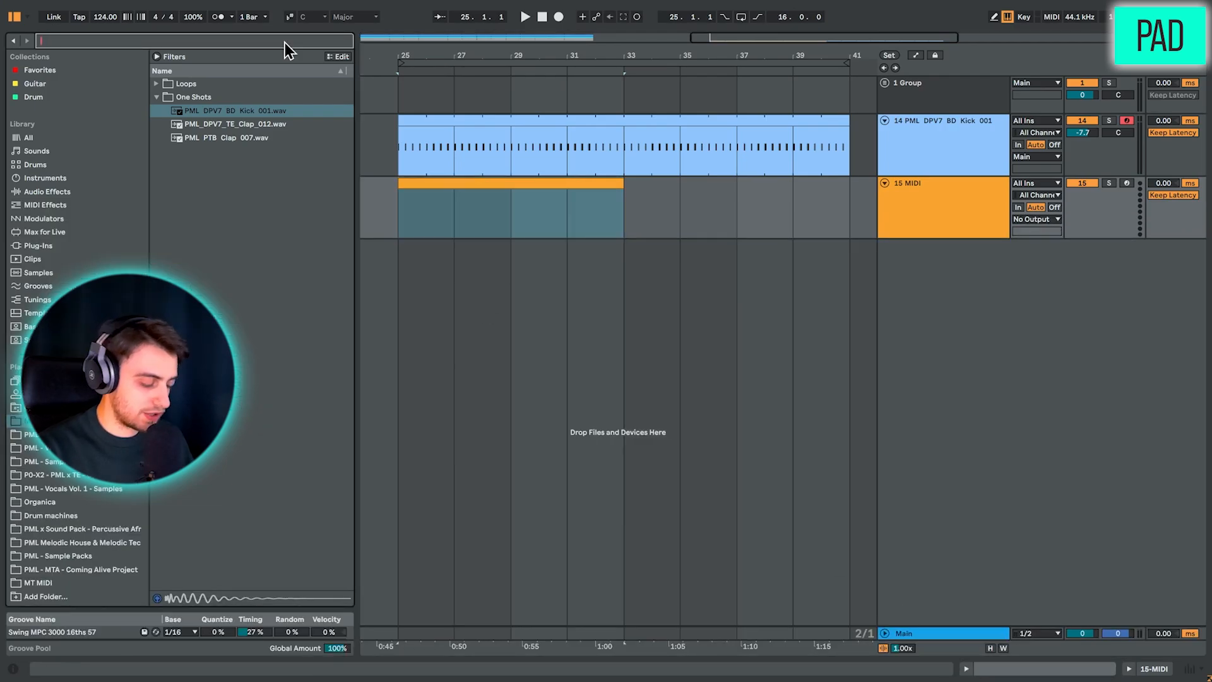
{"action": "type", "text": "analog"}
{"action": "left_click", "coordinate": [61, 136]}
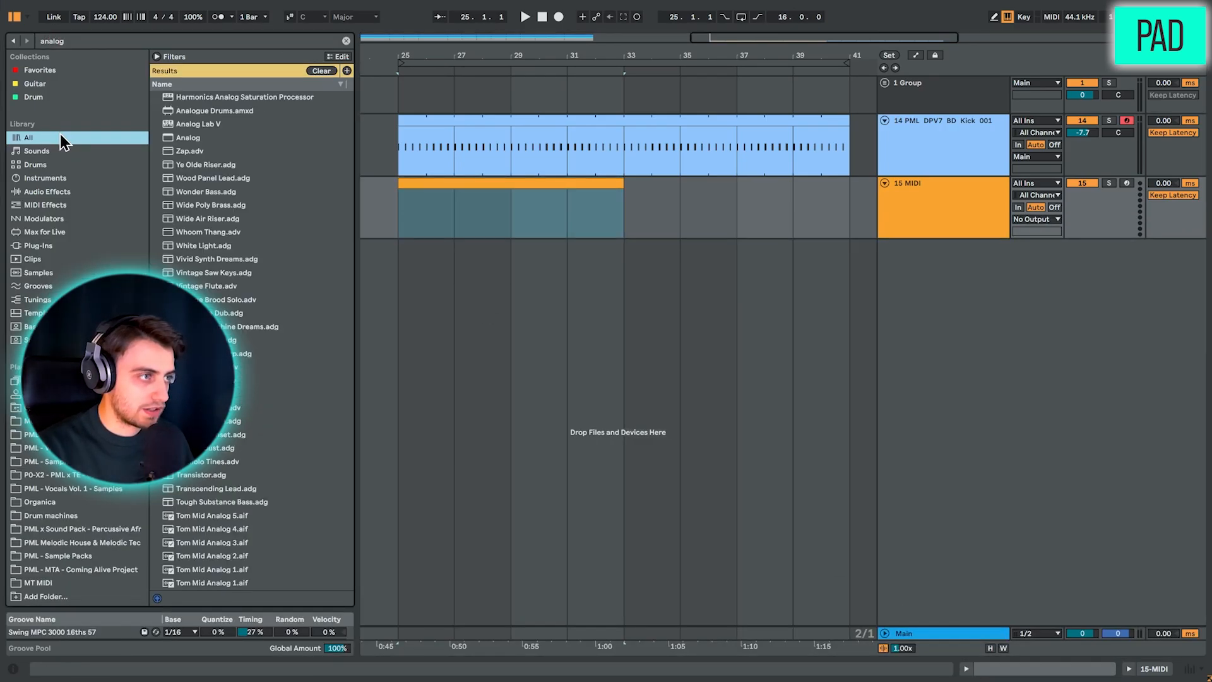
{"action": "double_click", "coordinate": [186, 137]}
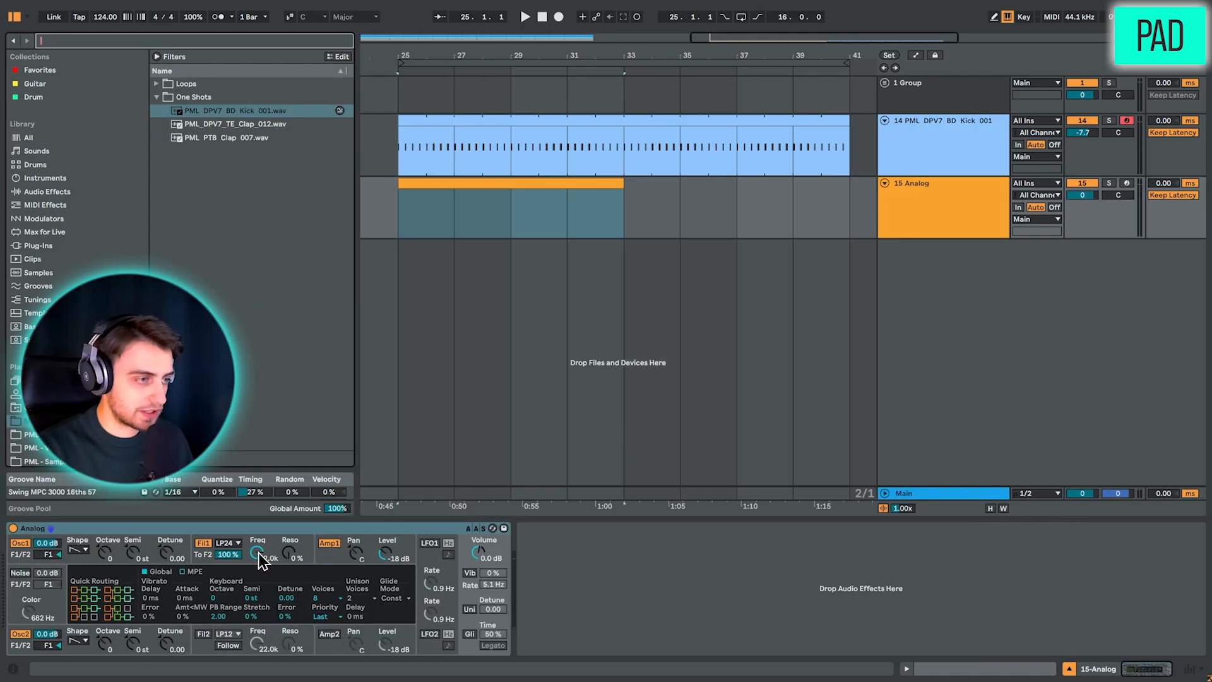
Switch off Analog's oscillator 2 and set filter 1 to a 398 Hz frequency with a 58 ms envelope attack
{"action": "left_click_drag", "start_coordinate": [258, 552], "coordinate": [258, 571]}
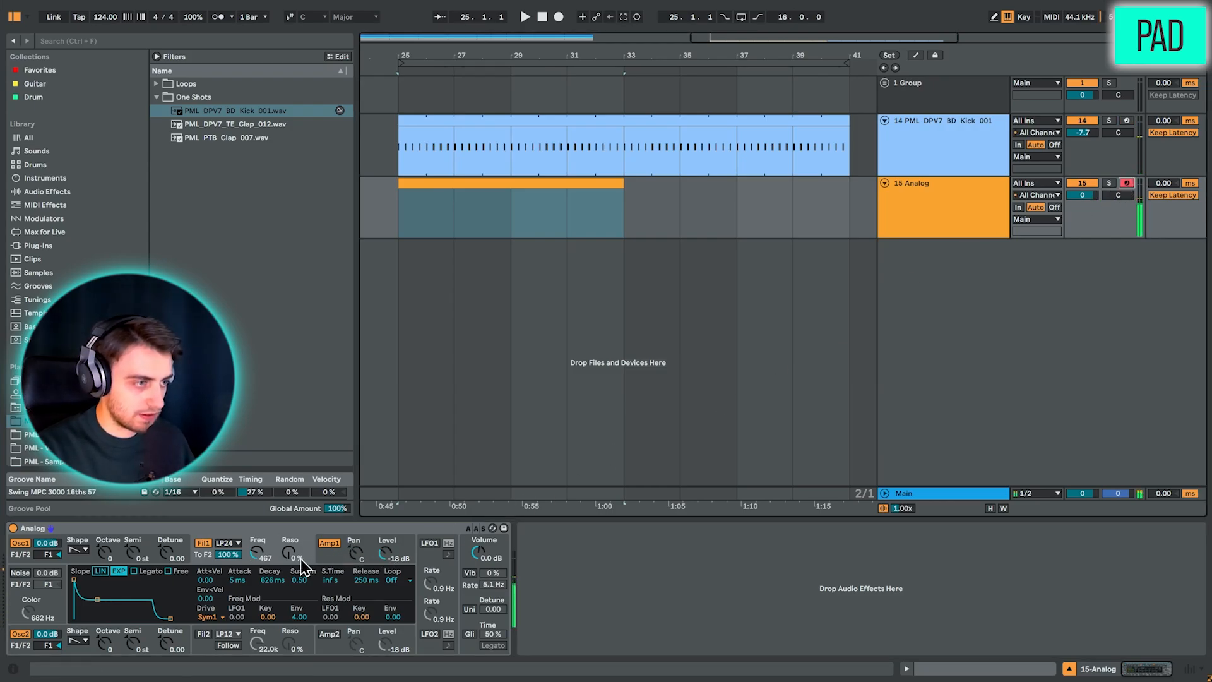
{"action": "left_click", "coordinate": [21, 634]}
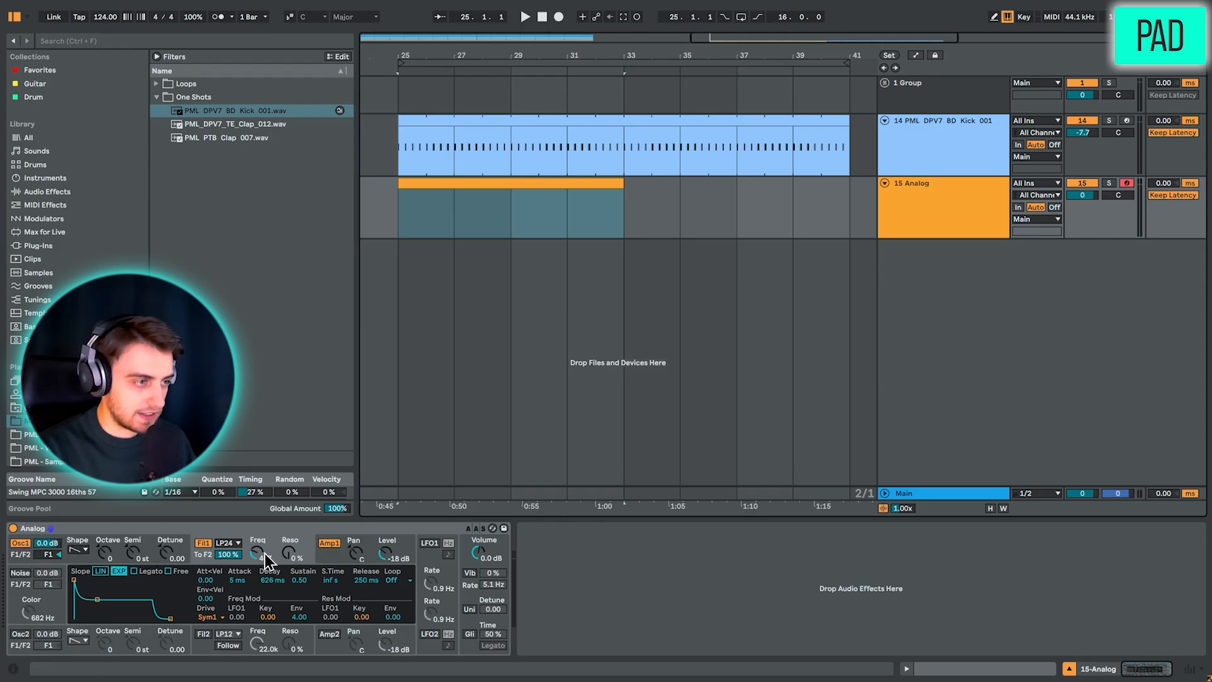
{"action": "left_click_drag", "start_coordinate": [264, 553], "coordinate": [245, 577]}
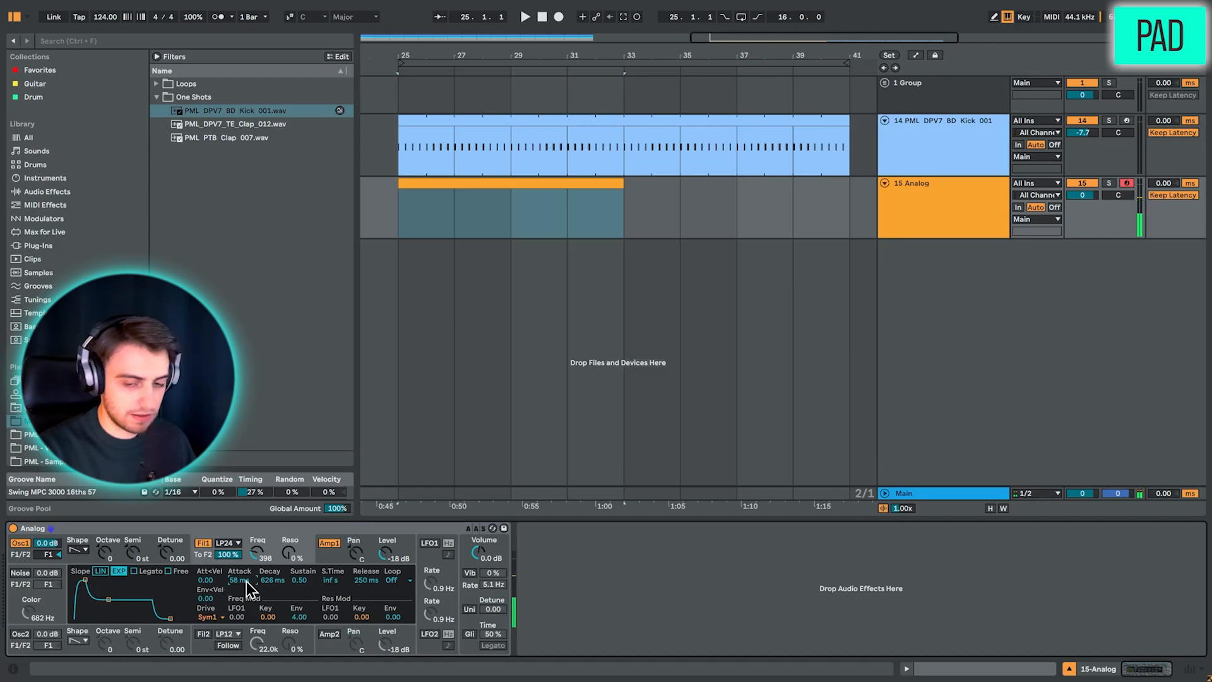
Set filter 1's envelope decay to 2.64 s and its envelope frequency modulation to 3.17
{"action": "left_click_drag", "start_coordinate": [272, 580], "coordinate": [272, 571]}
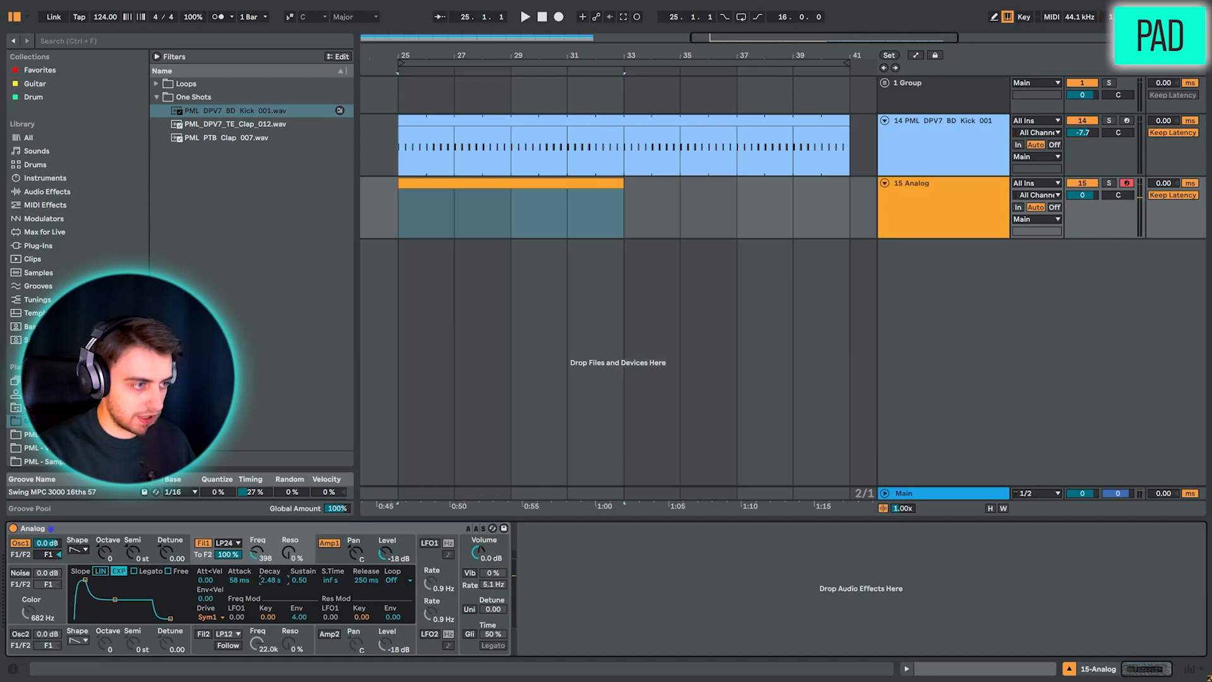
{"action": "left_click_drag", "start_coordinate": [270, 580], "coordinate": [279, 585]}
{"action": "left_click", "coordinate": [299, 617]}
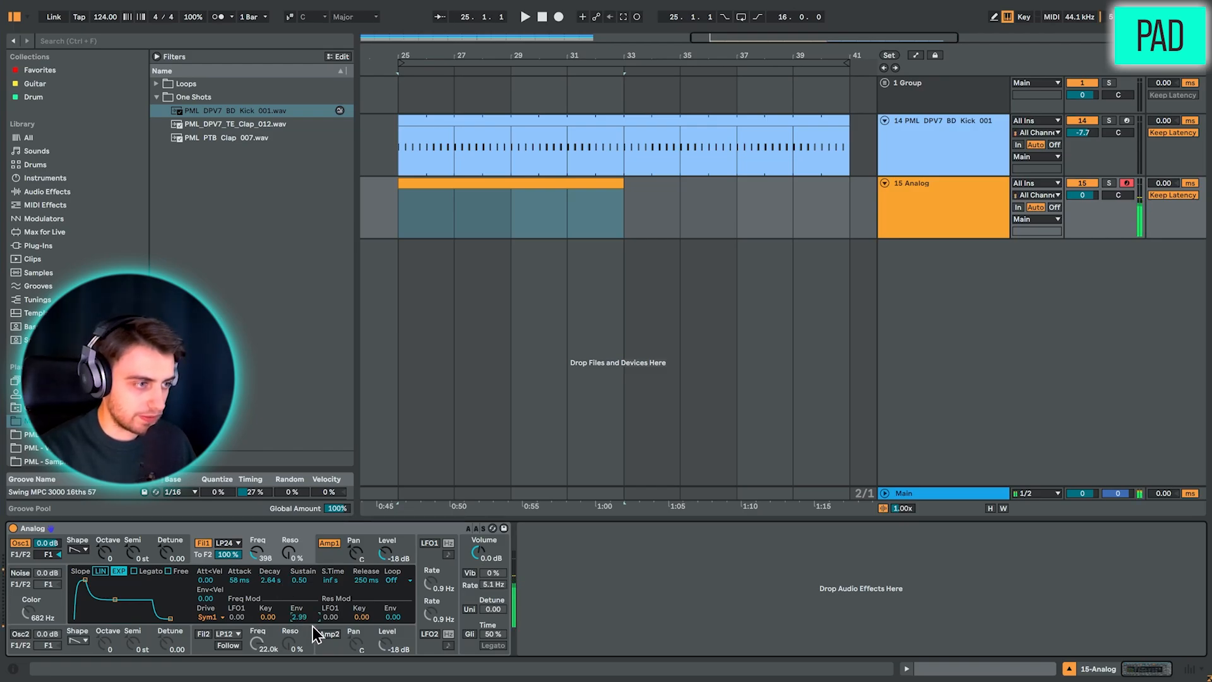
Search the library for "rev" and add the Reverb effect to the Analog track
{"action": "left_click", "coordinate": [188, 42]}
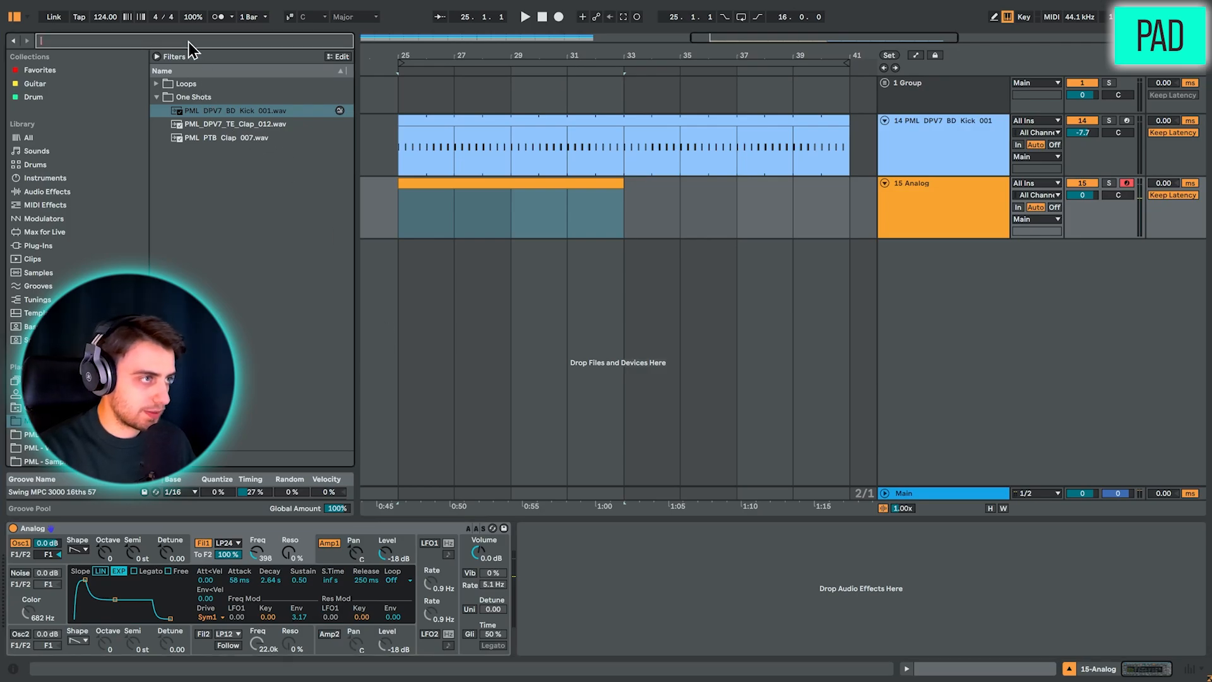
{"action": "type", "text": "rev"}
{"action": "double_click", "coordinate": [189, 136]}
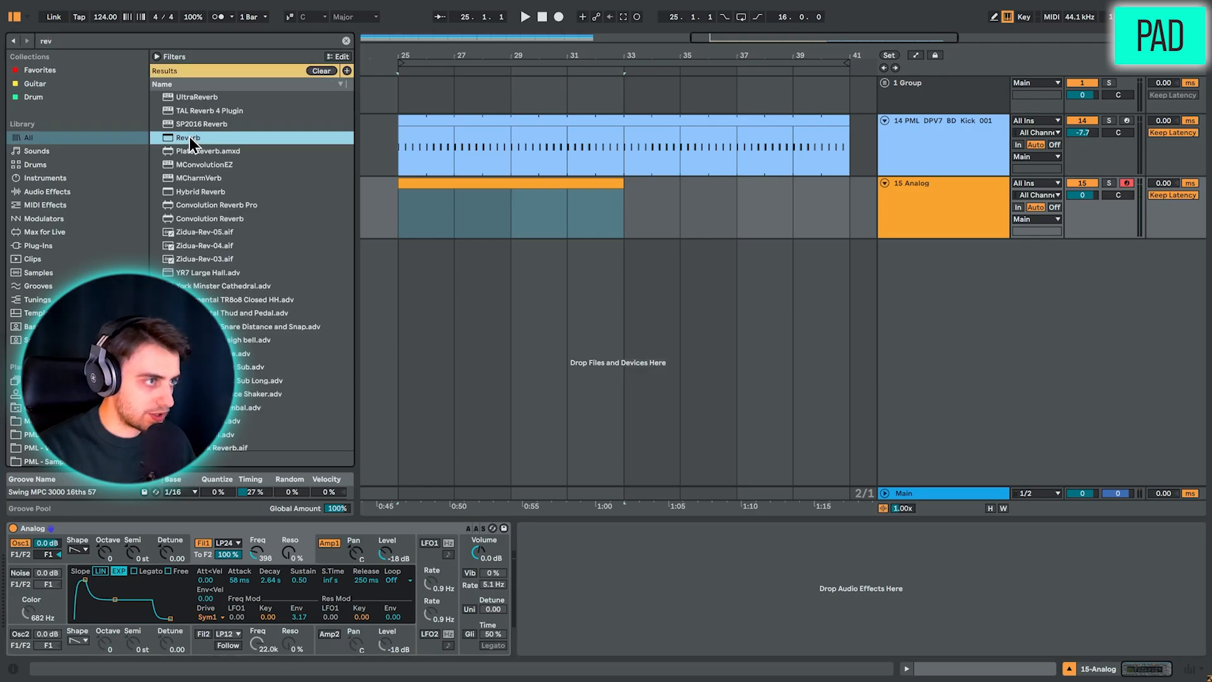
Set the Reverb's dry/wet mix to 30 % and its decay to 2.30 s
{"action": "left_click_drag", "start_coordinate": [859, 644], "coordinate": [859, 660]}
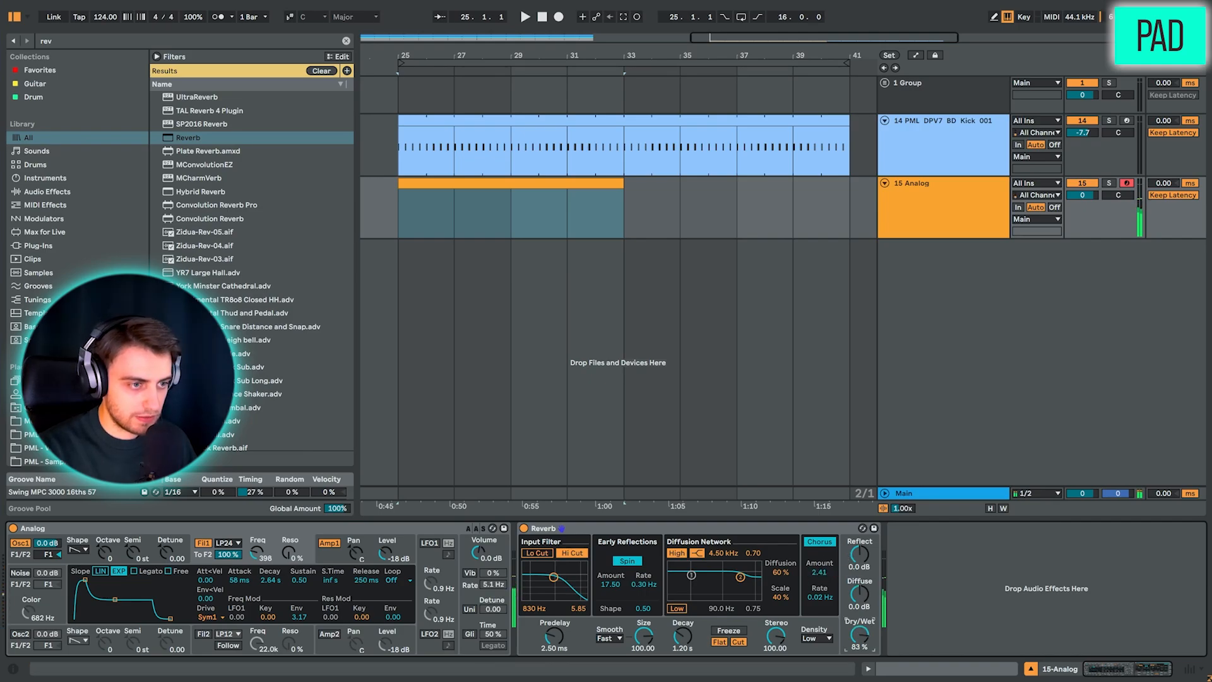
{"action": "left_click_drag", "start_coordinate": [860, 638], "coordinate": [865, 645]}
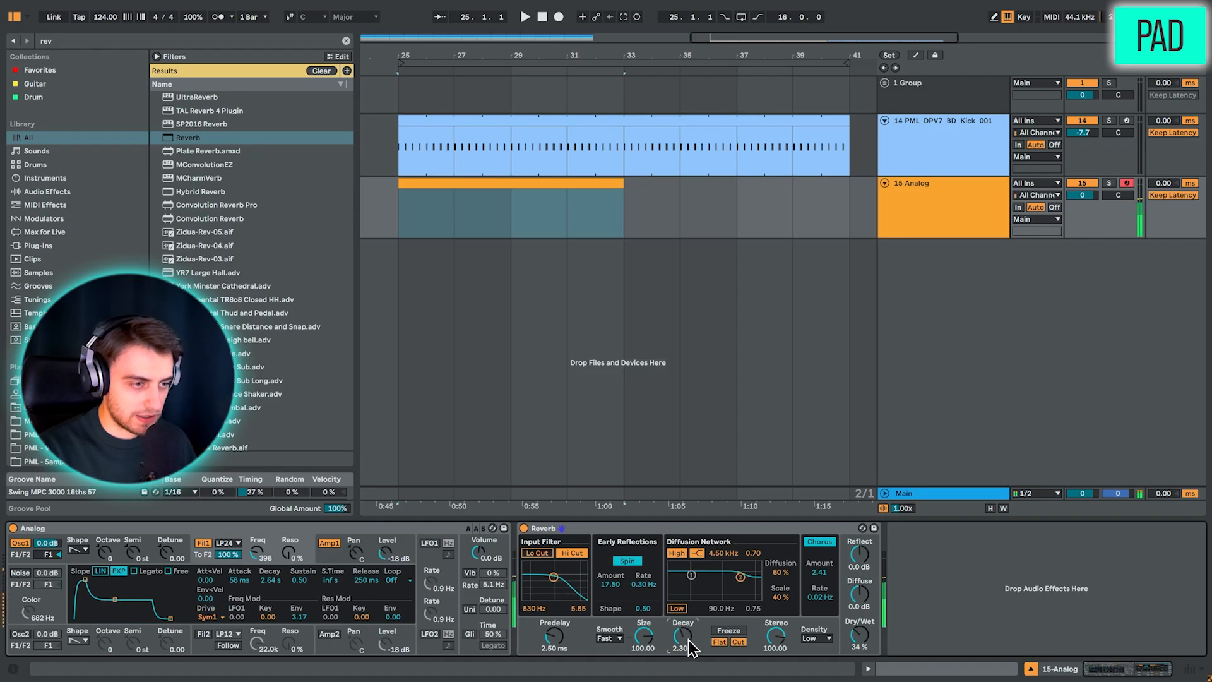
{"action": "left_click_drag", "start_coordinate": [860, 636], "coordinate": [860, 641]}
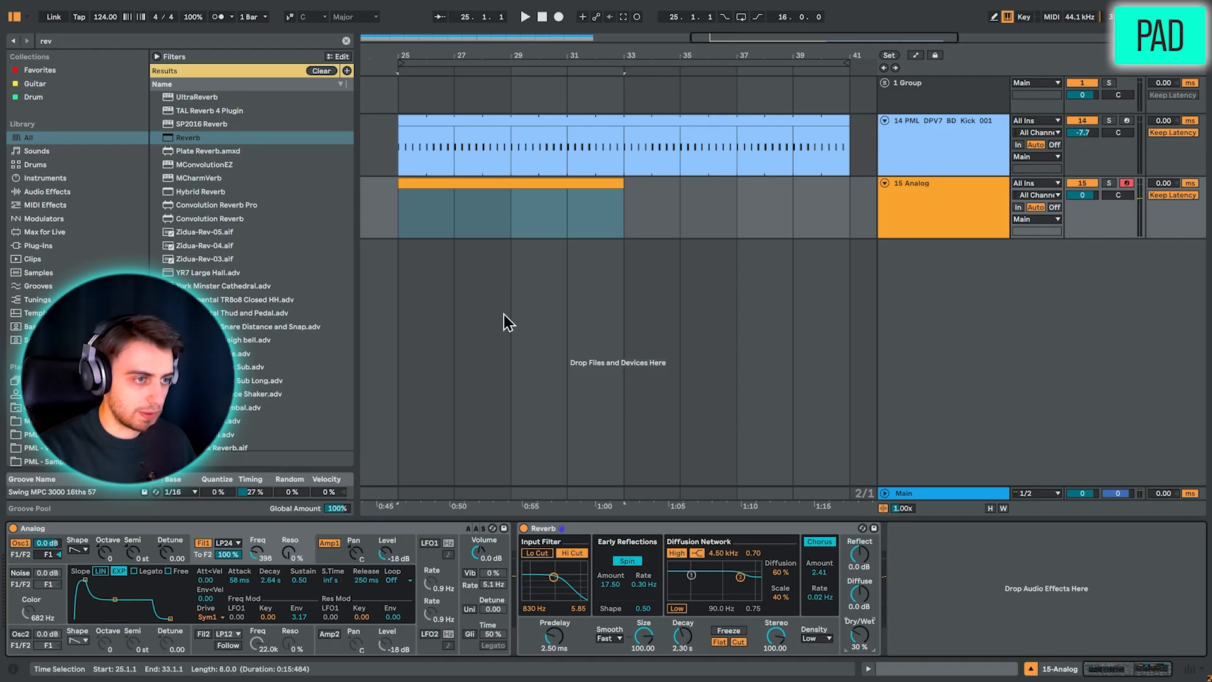
Search the library for "compres", add the Compressor after the Reverb, and enable its sidechain with the 14-PML DPV7 kick track as source
{"action": "left_click", "coordinate": [161, 43]}
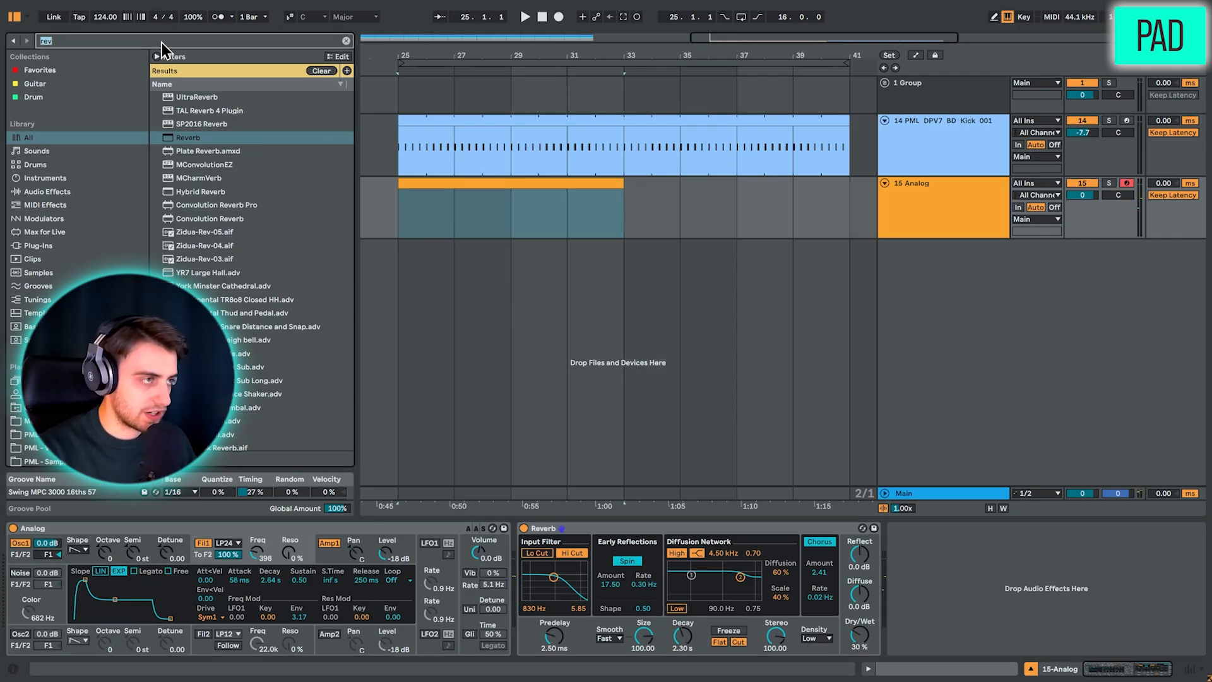
{"action": "type", "text": "compres"}
{"action": "key", "text": "Return"}
{"action": "left_click", "coordinate": [917, 543]}
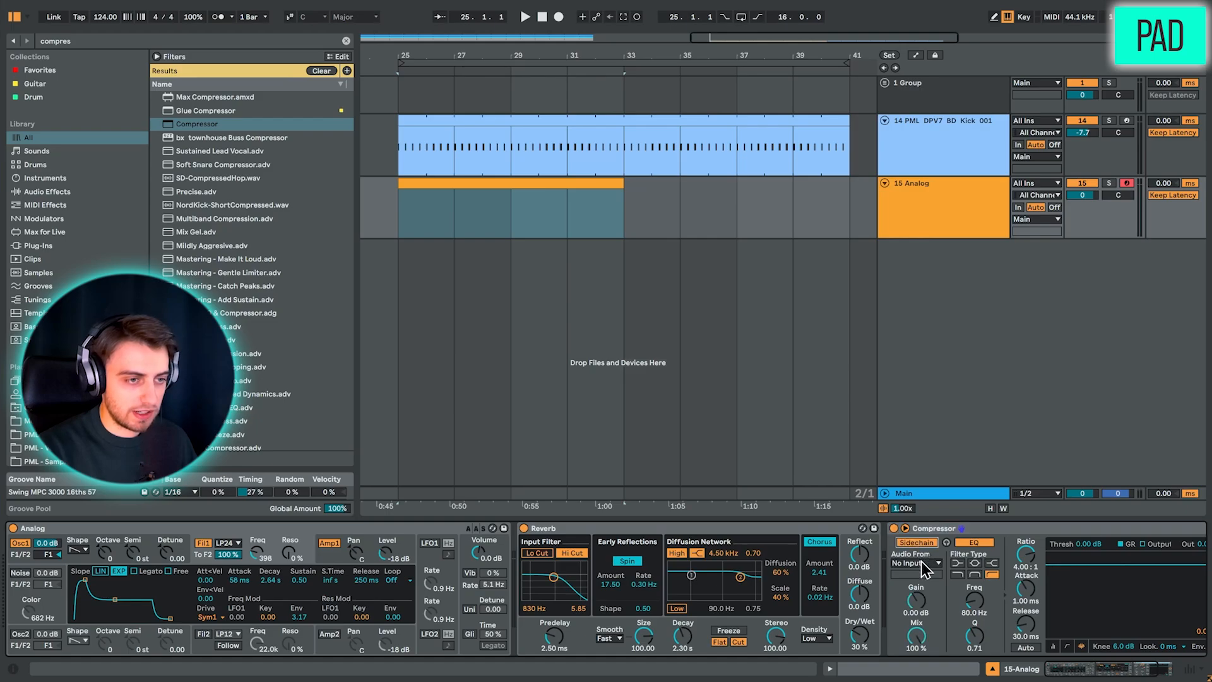
{"action": "left_click", "coordinate": [914, 562]}
{"action": "left_click", "coordinate": [929, 553]}
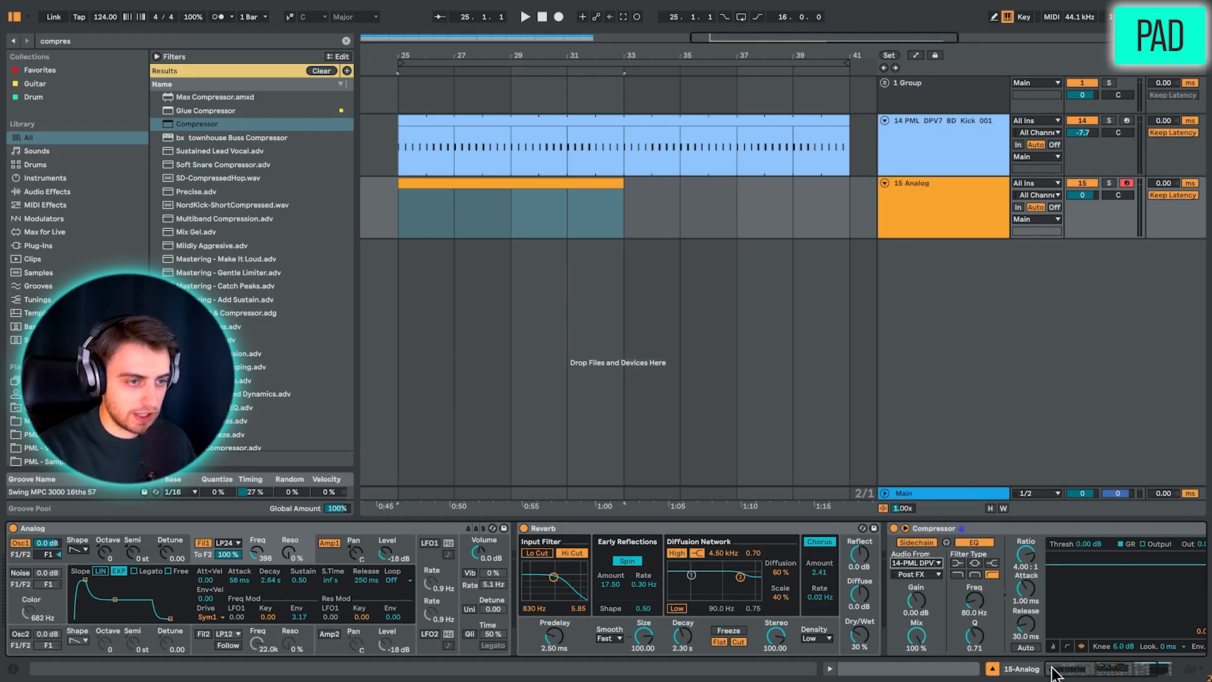
During playback, set the Compressor's threshold to -33.1 dB, sidechain filter frequency to 263 Hz and release to 85.7 ms
{"action": "left_click_drag", "start_coordinate": [1053, 668], "coordinate": [1091, 667]}
{"action": "key", "text": "space"}
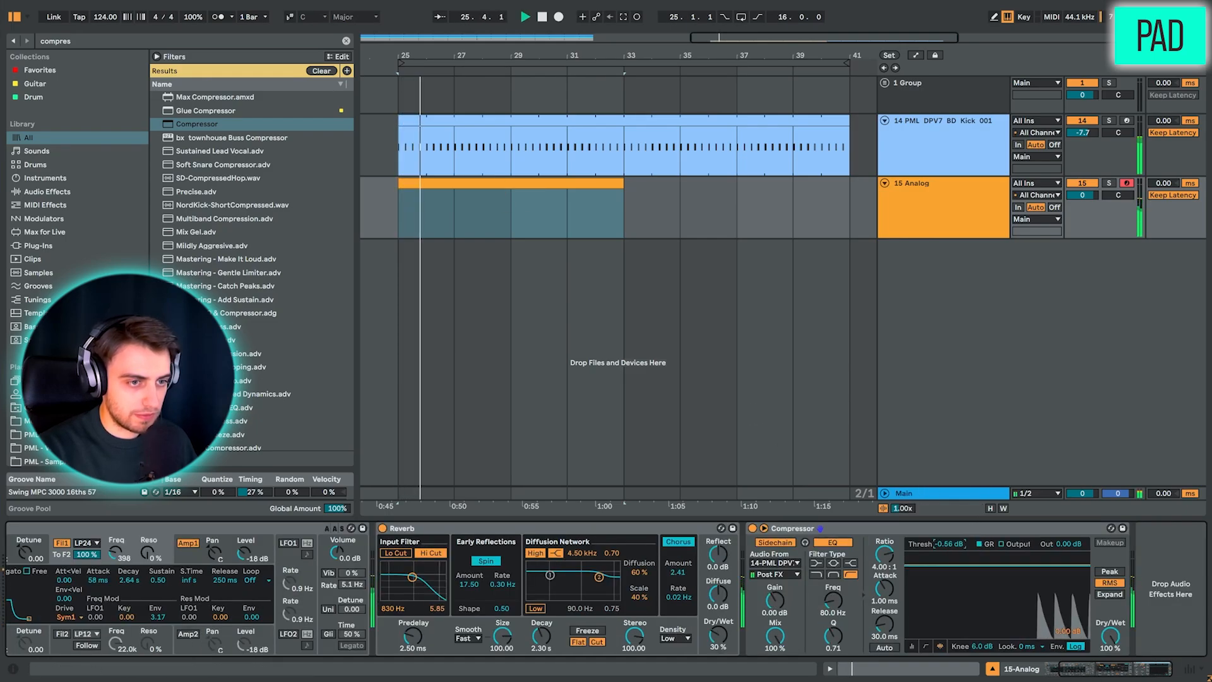
{"action": "left_click_drag", "start_coordinate": [945, 562], "coordinate": [945, 616]}
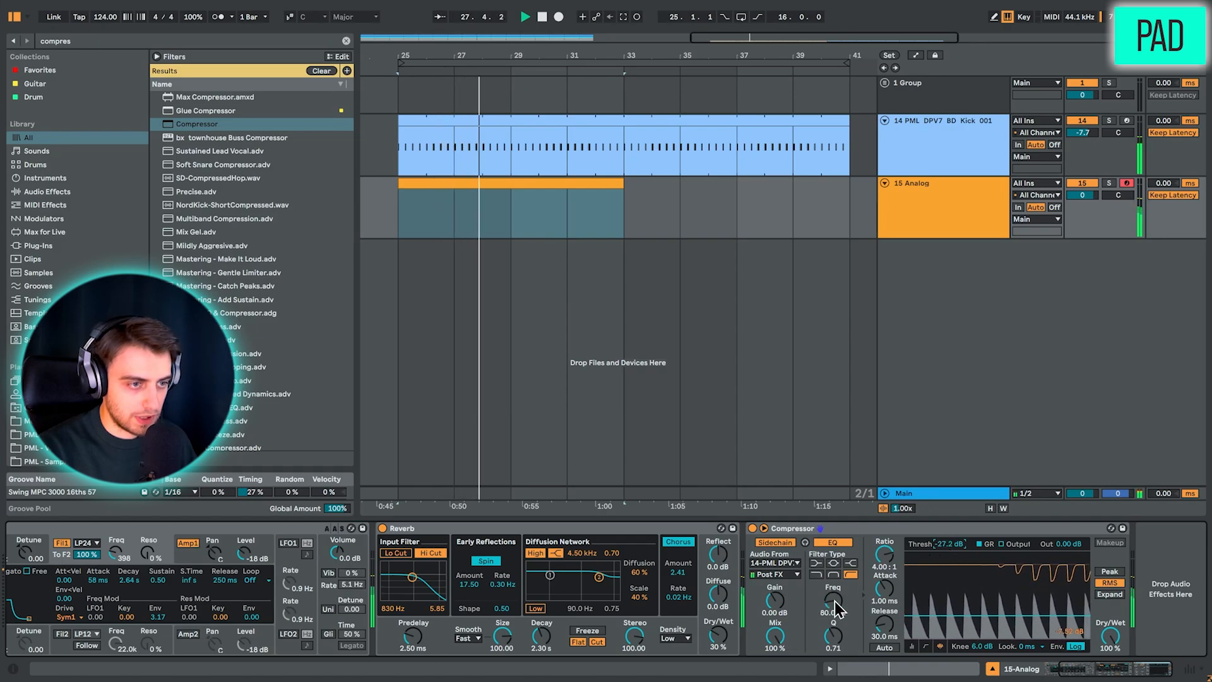
{"action": "left_click_drag", "start_coordinate": [840, 598], "coordinate": [839, 575]}
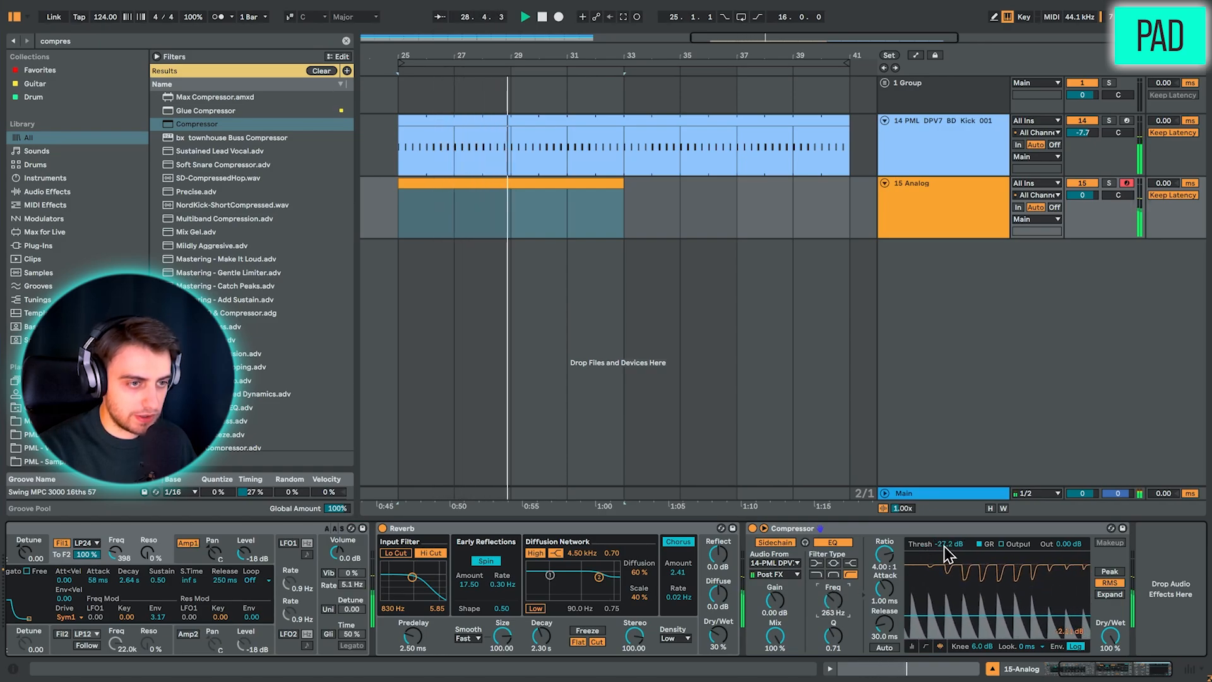
{"action": "mouse_move", "coordinate": [947, 546]}
{"action": "left_mouse_down"}
{"action": "mouse_move", "coordinate": [947, 568]}
{"action": "mouse_move", "coordinate": [947, 555]}
{"action": "left_mouse_up"}
{"action": "left_click_drag", "start_coordinate": [889, 615], "coordinate": [889, 599]}
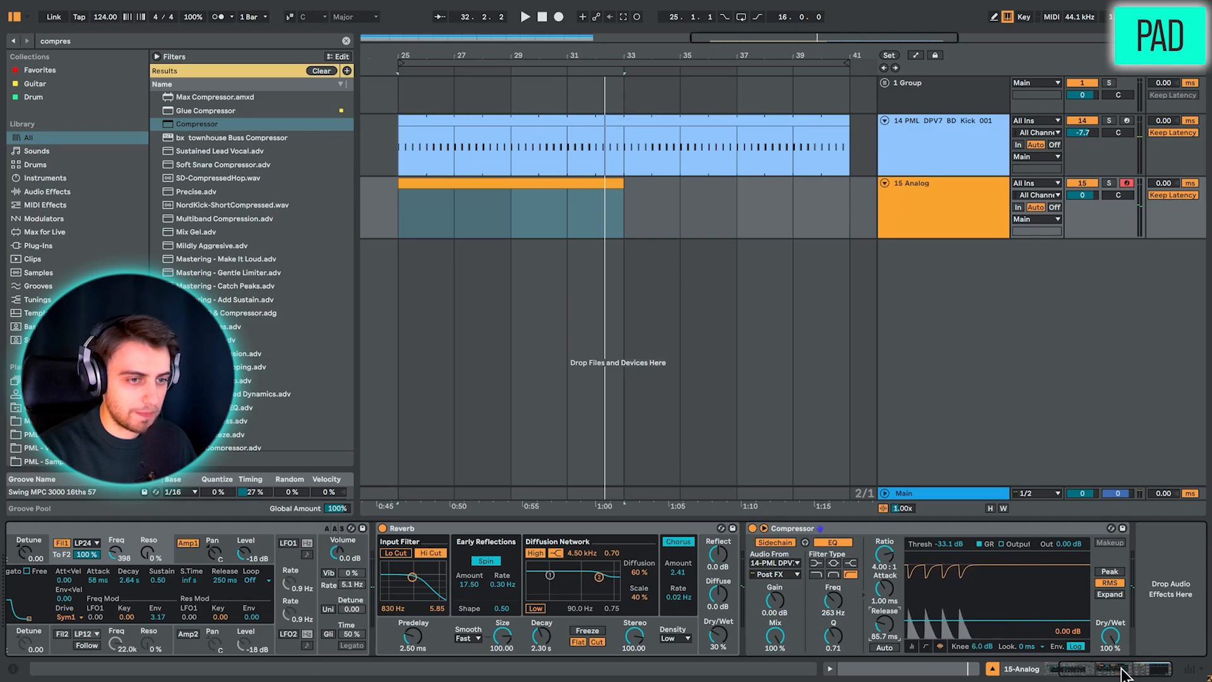
Open the Analog track's MIDI clip, set its scale to A#/Bb Major, and show only the scale's notes in the piano roll
{"action": "double_click", "coordinate": [619, 234]}
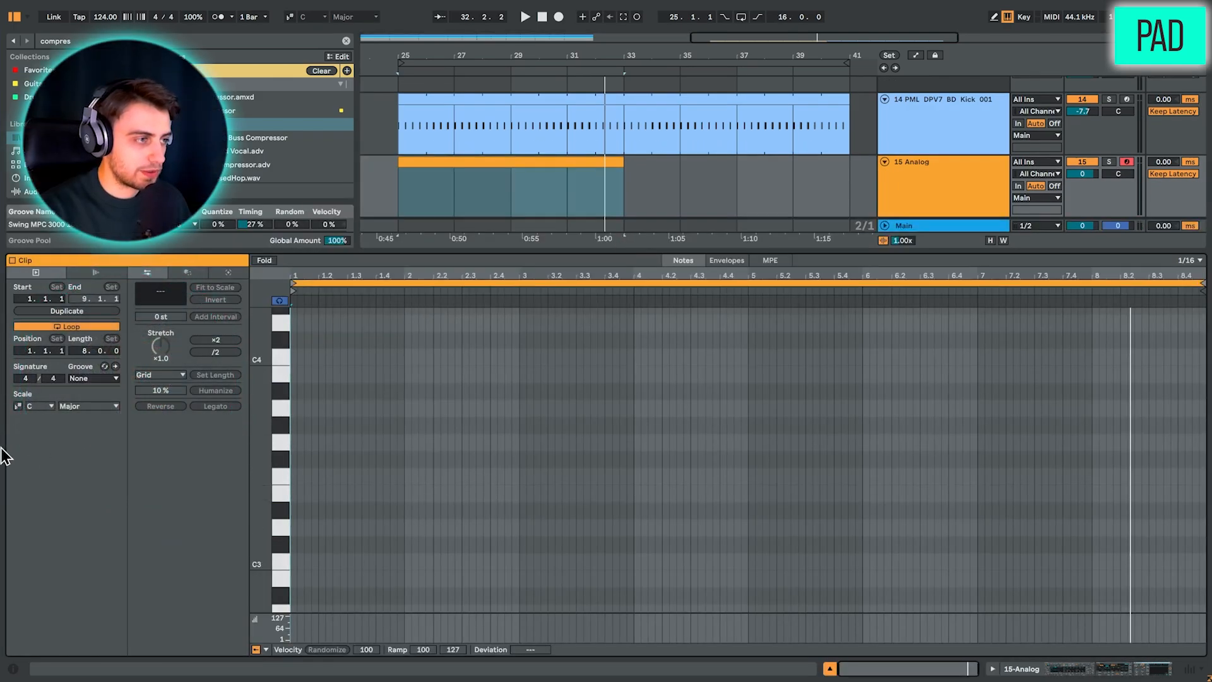
{"action": "left_click", "coordinate": [18, 406]}
{"action": "left_click", "coordinate": [46, 407]}
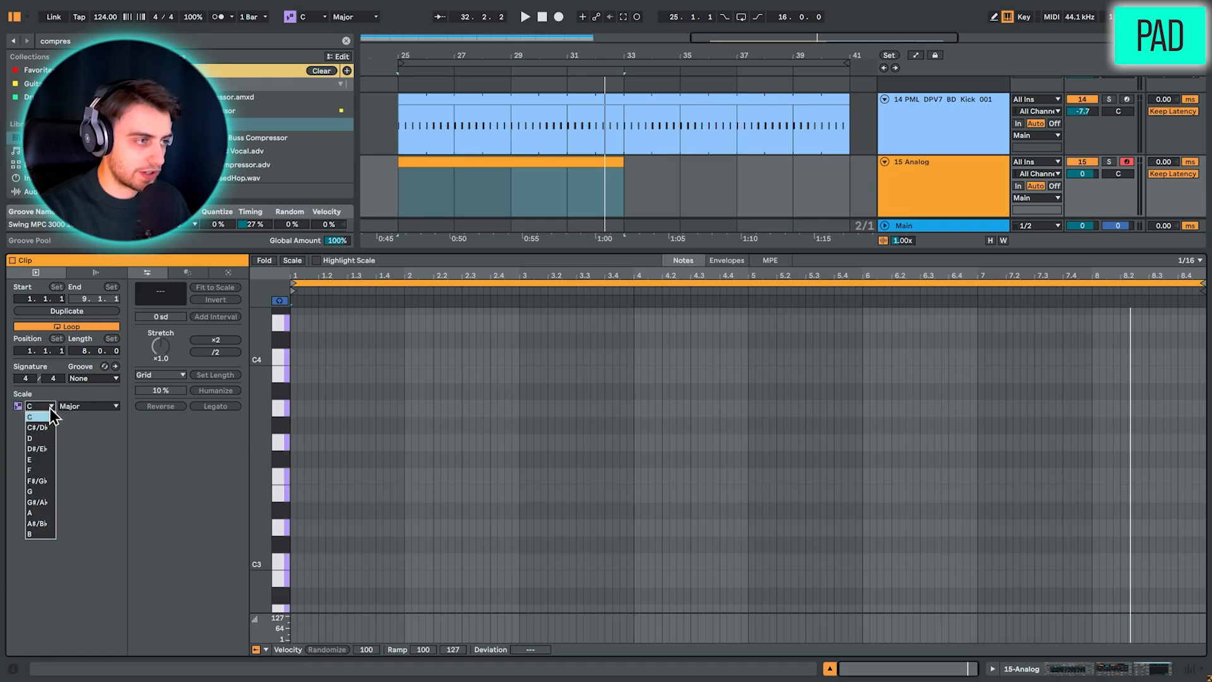
{"action": "left_click", "coordinate": [40, 523]}
{"action": "left_click", "coordinate": [298, 261]}
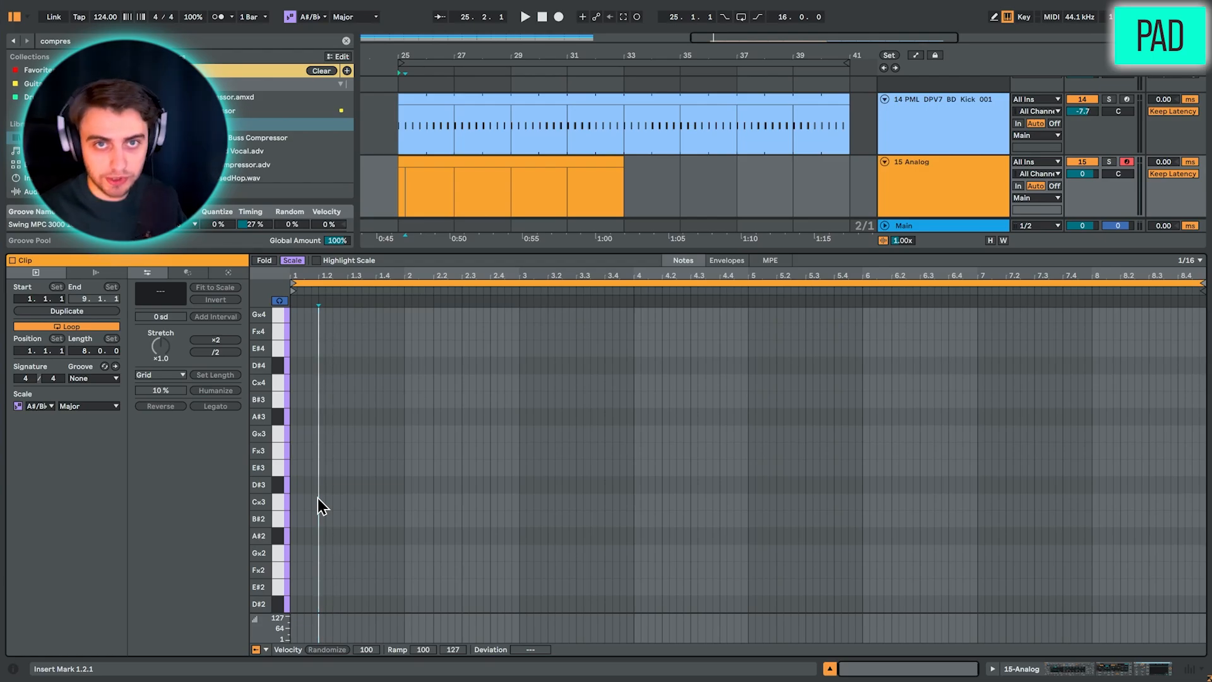
Widen the piano roll's grid to 1/2
{"action": "key", "text": "ctrl+2"}
{"action": "key", "text": "ctrl+2"}
{"action": "key", "text": "ctrl+2"}
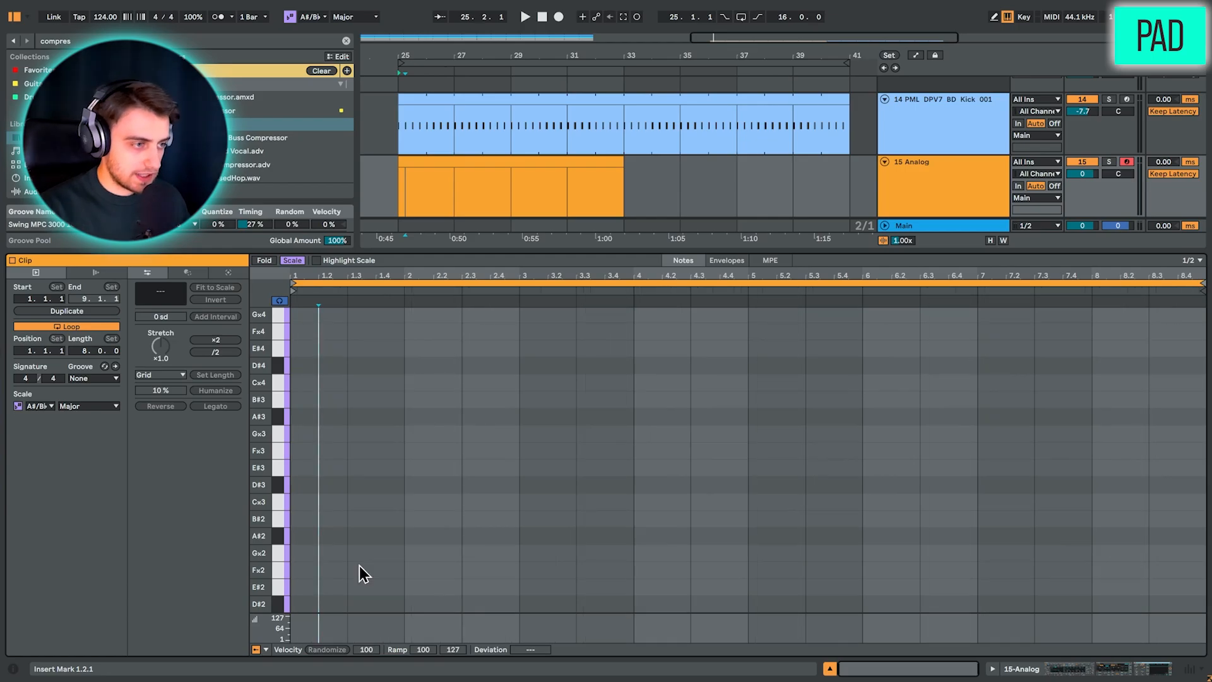
{"action": "right_click", "coordinate": [374, 454]}
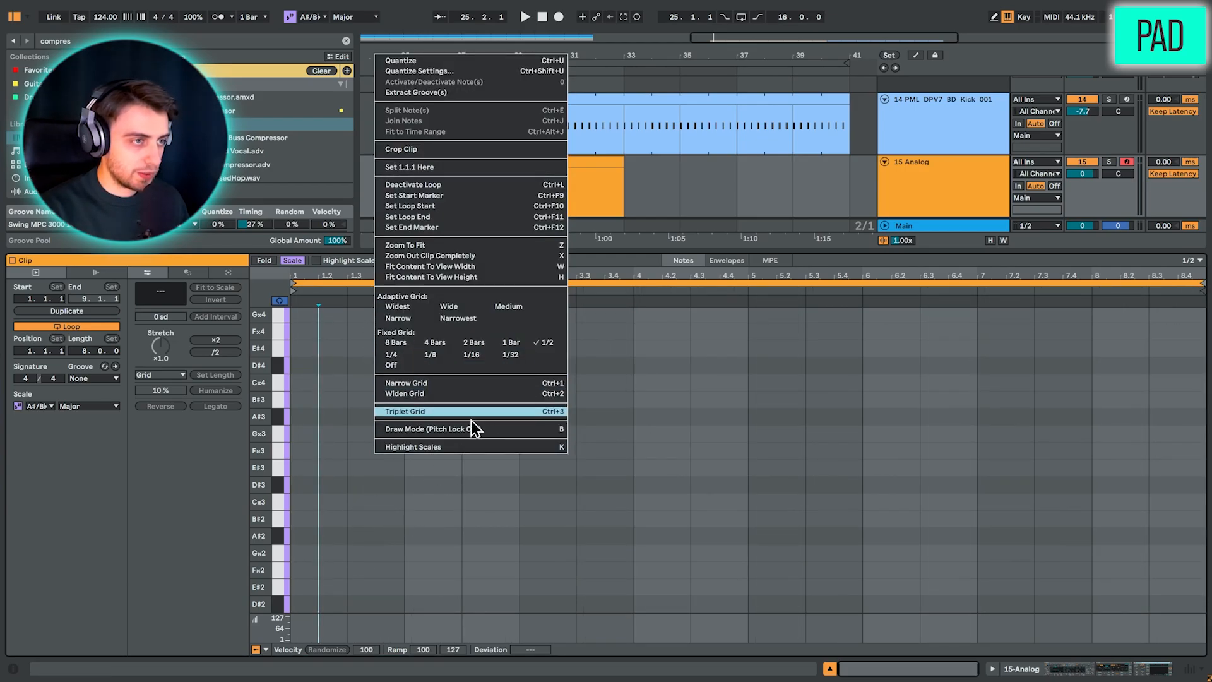
{"action": "left_click", "coordinate": [406, 536]}
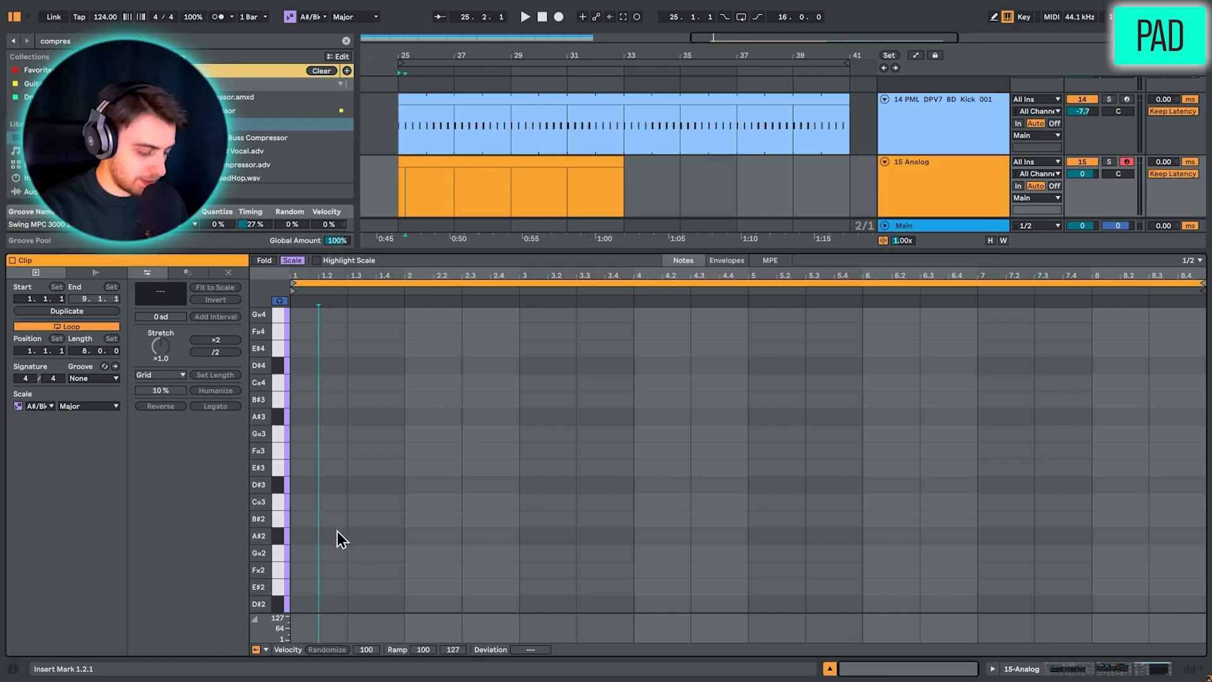
Draw a half-bar note at the start of the clip and transpose it to D#3
{"action": "key", "text": "b"}
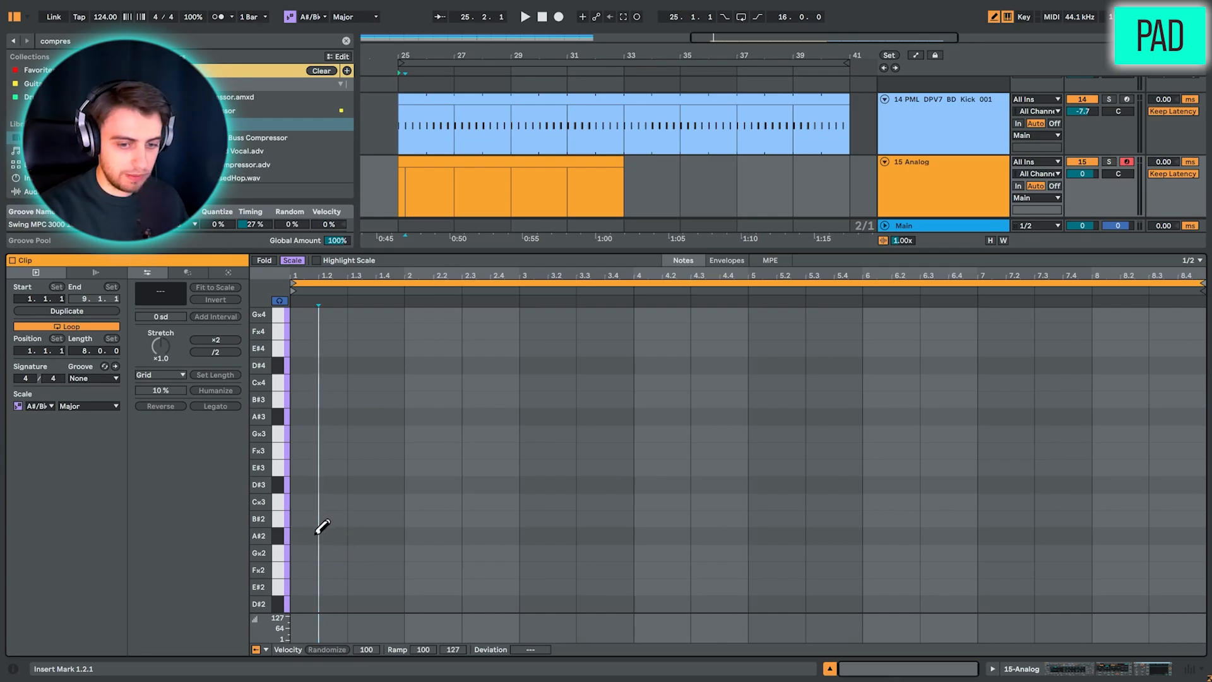
{"action": "left_click", "coordinate": [318, 534]}
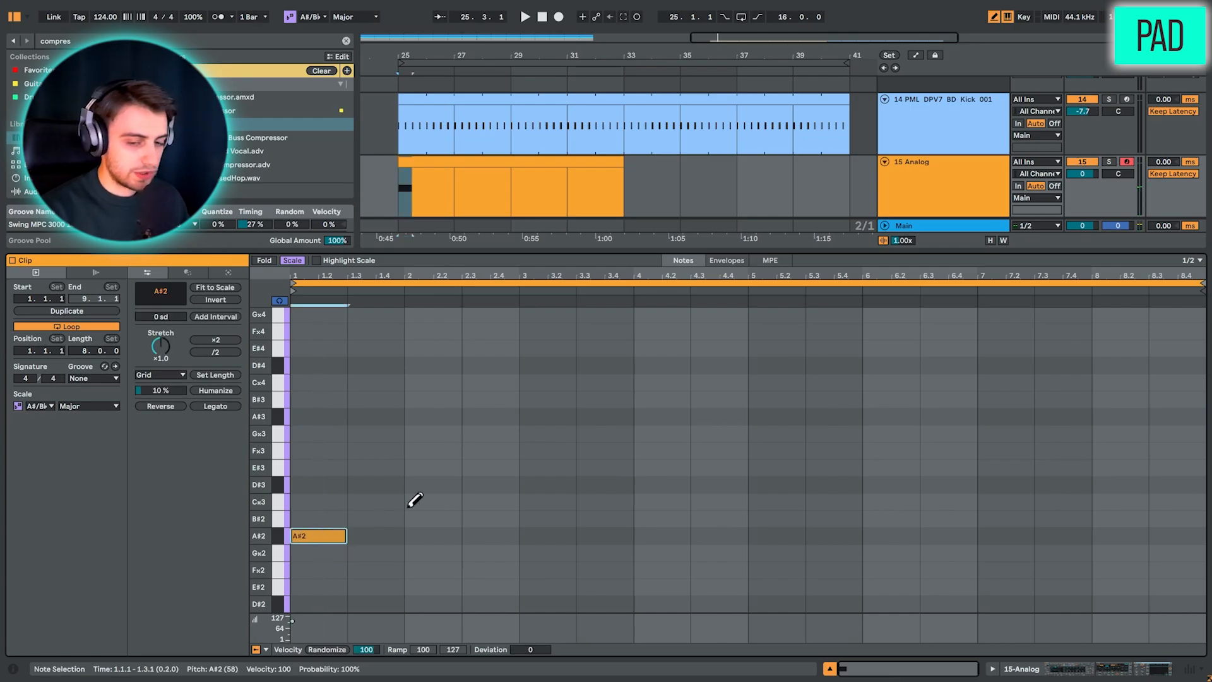
{"action": "key", "text": "Up"}
{"action": "key", "text": "Up"}
{"action": "key", "text": "Up"}
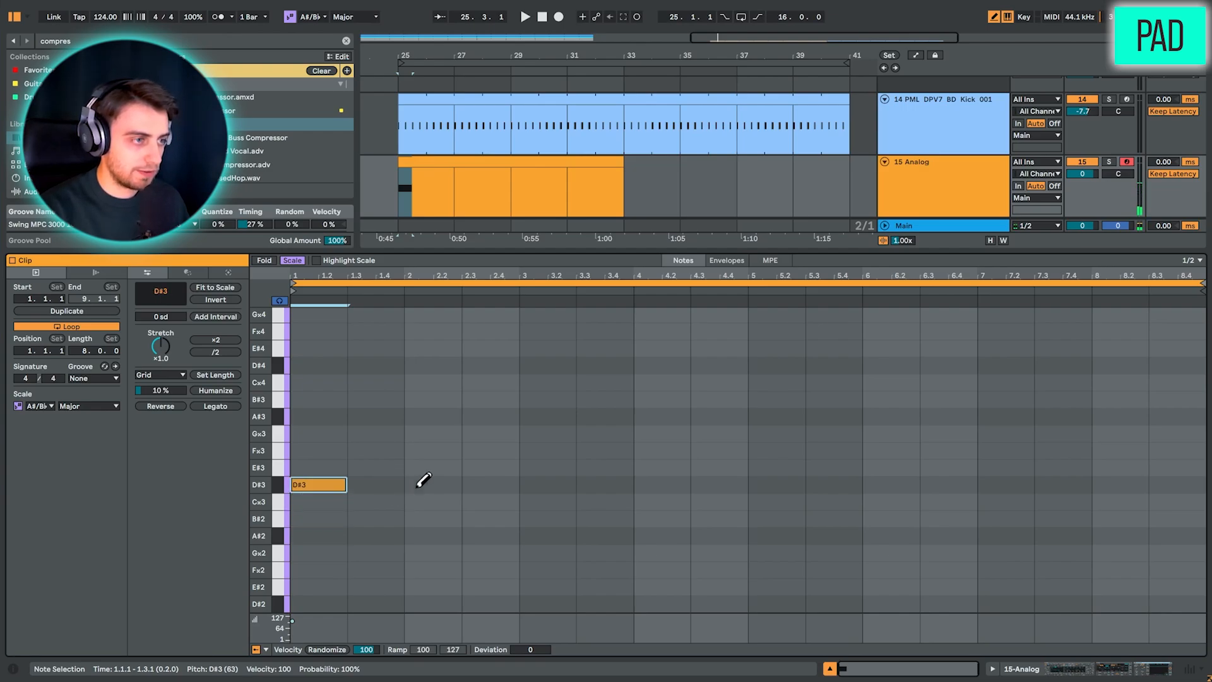
Draw half-bar notes at Fx3 in bar 3, E#3 in bar 5 and Cx3 in bar 7
{"action": "left_click", "coordinate": [549, 447]}
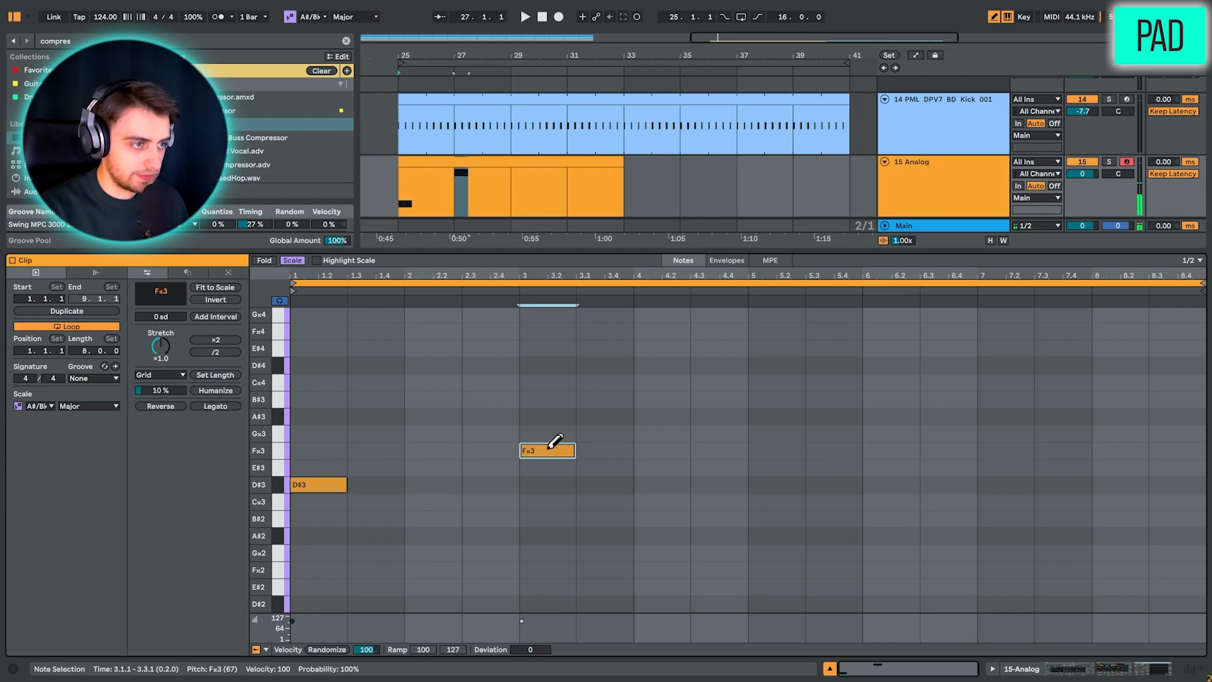
{"action": "left_click", "coordinate": [774, 468]}
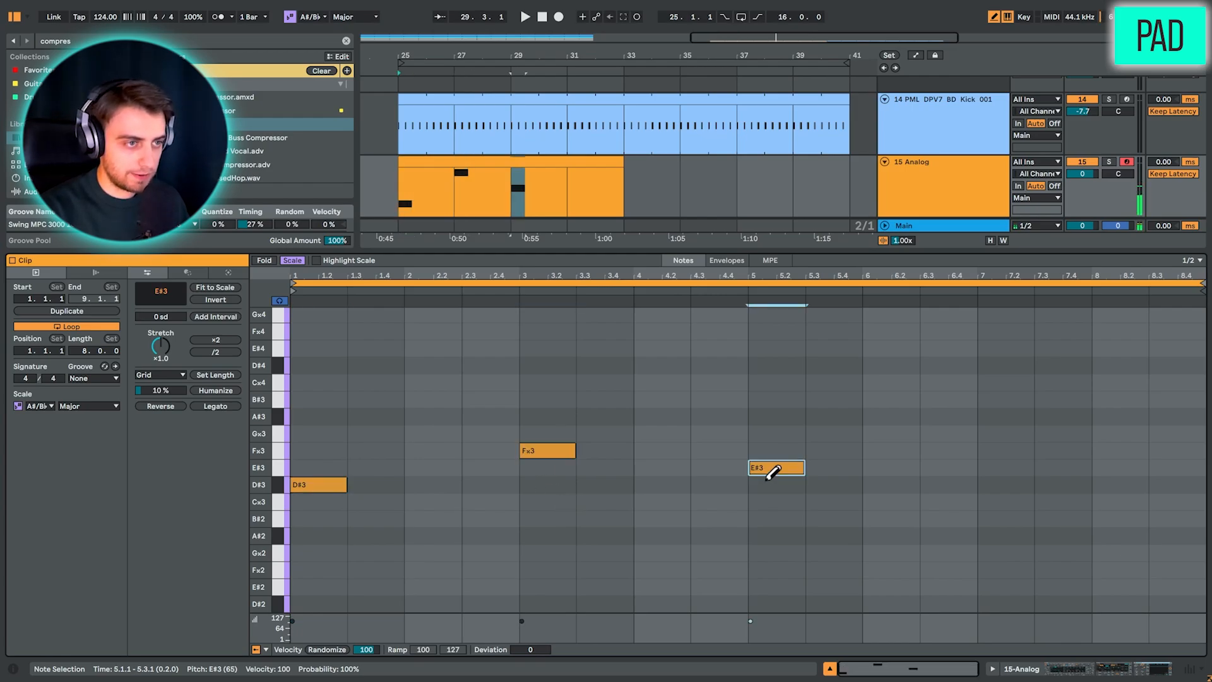
{"action": "left_click", "coordinate": [895, 500]}
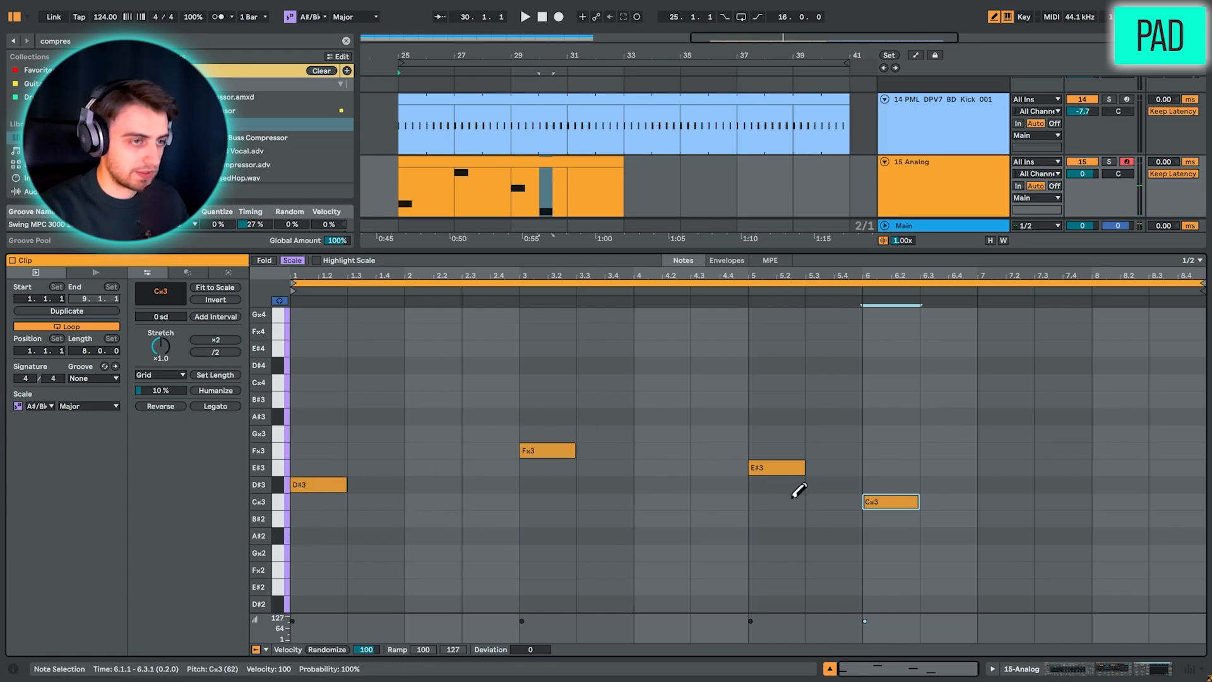
{"action": "left_click_drag", "start_coordinate": [892, 502], "coordinate": [1007, 501]}
{"action": "key", "text": "b"}
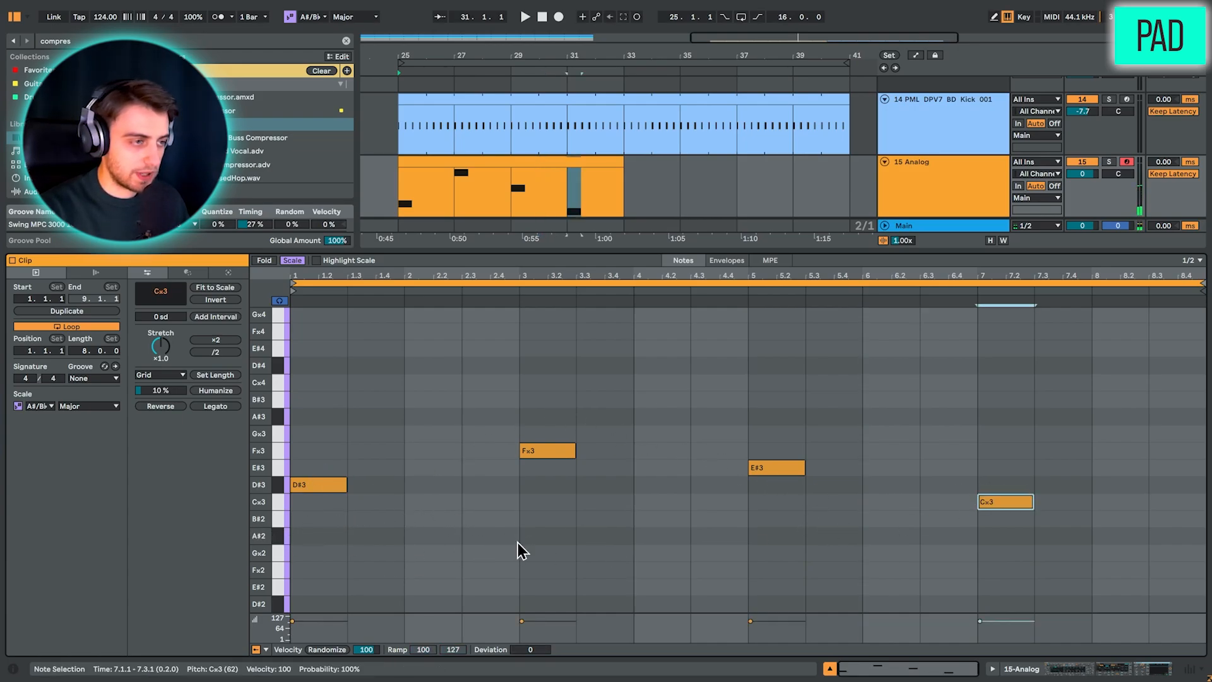
Extend all four notes with Legato, stack +2 sd intervals on them to form triads, and play the clip
{"action": "left_click", "coordinate": [496, 523]}
{"action": "left_click", "coordinate": [207, 406]}
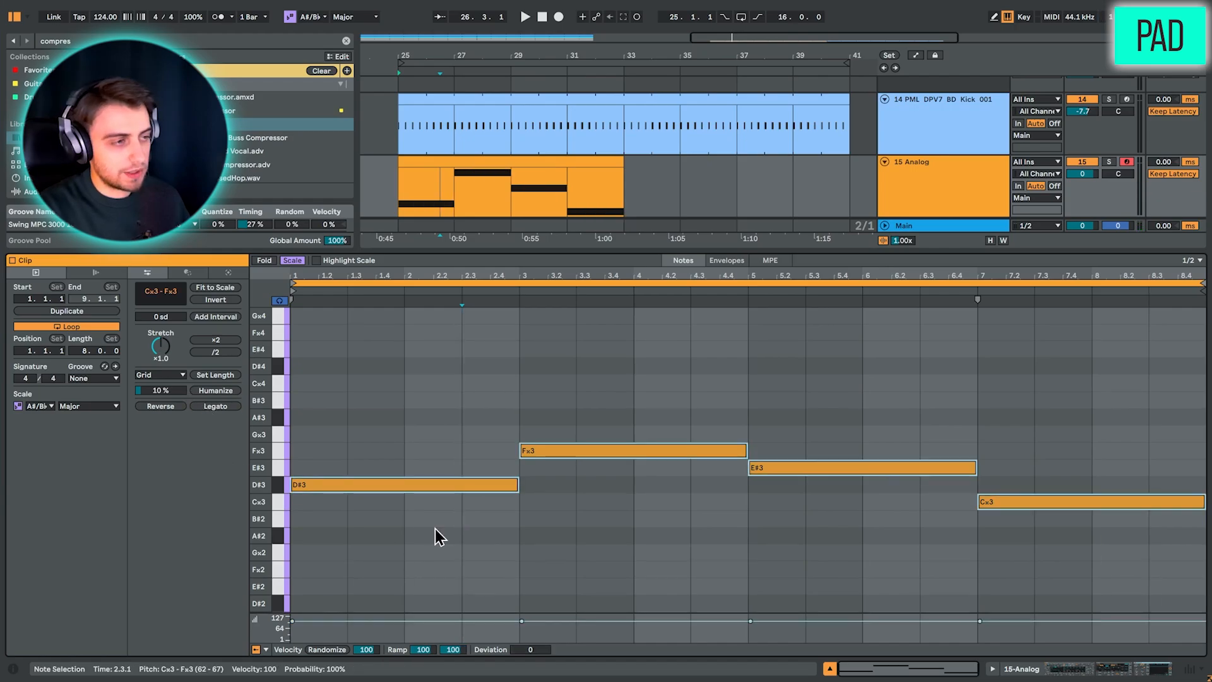
{"action": "left_click", "coordinate": [168, 318]}
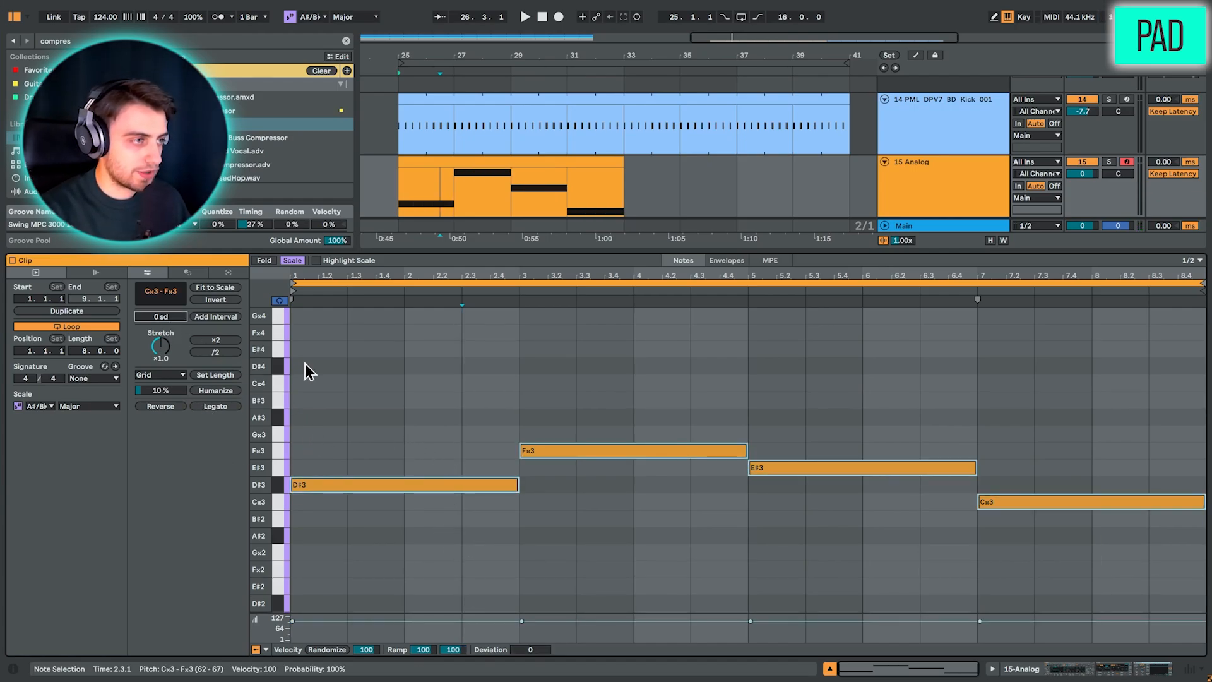
{"action": "left_click", "coordinate": [482, 165]}
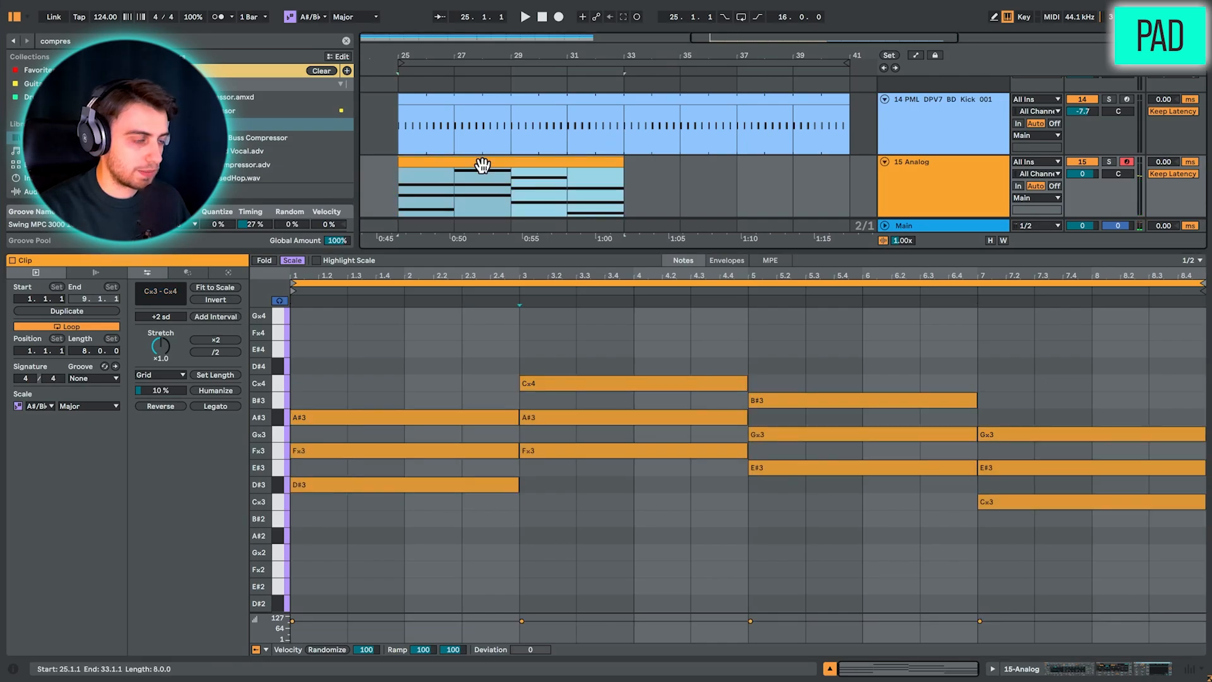
{"action": "key", "text": "space"}
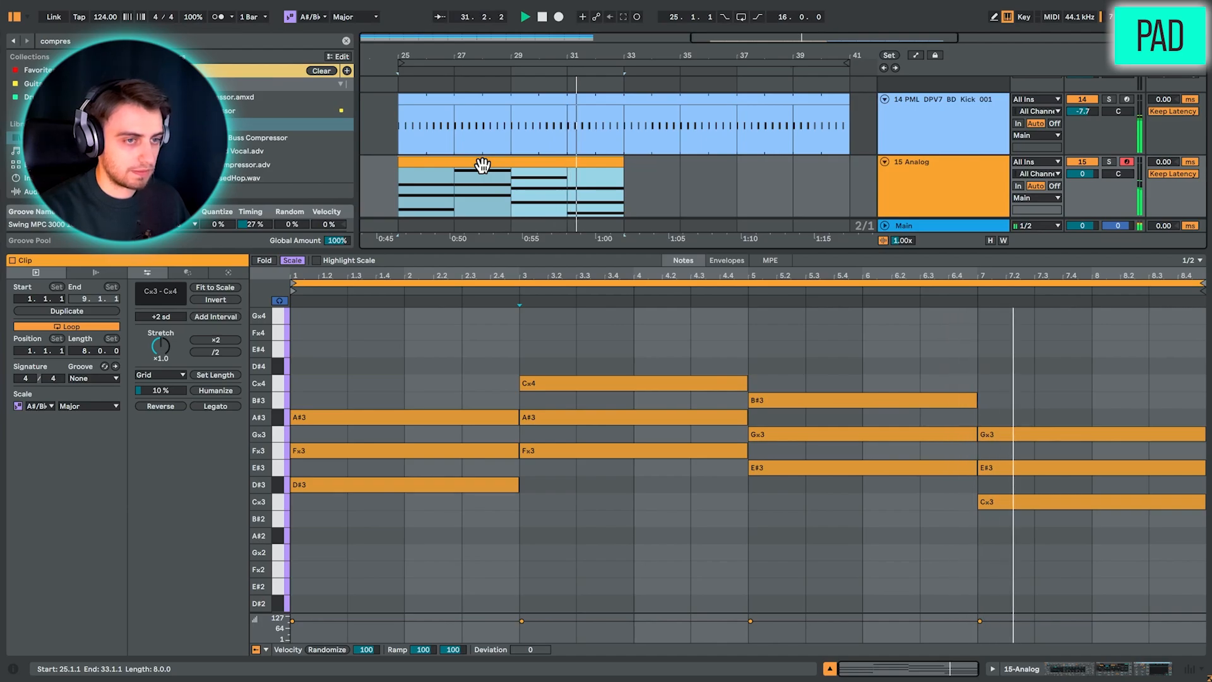
With a 1/8 grid, make the second chord start at 3.4.3 and end at 4.4.3, extending the first chord to meet it
{"action": "left_click", "coordinate": [522, 336]}
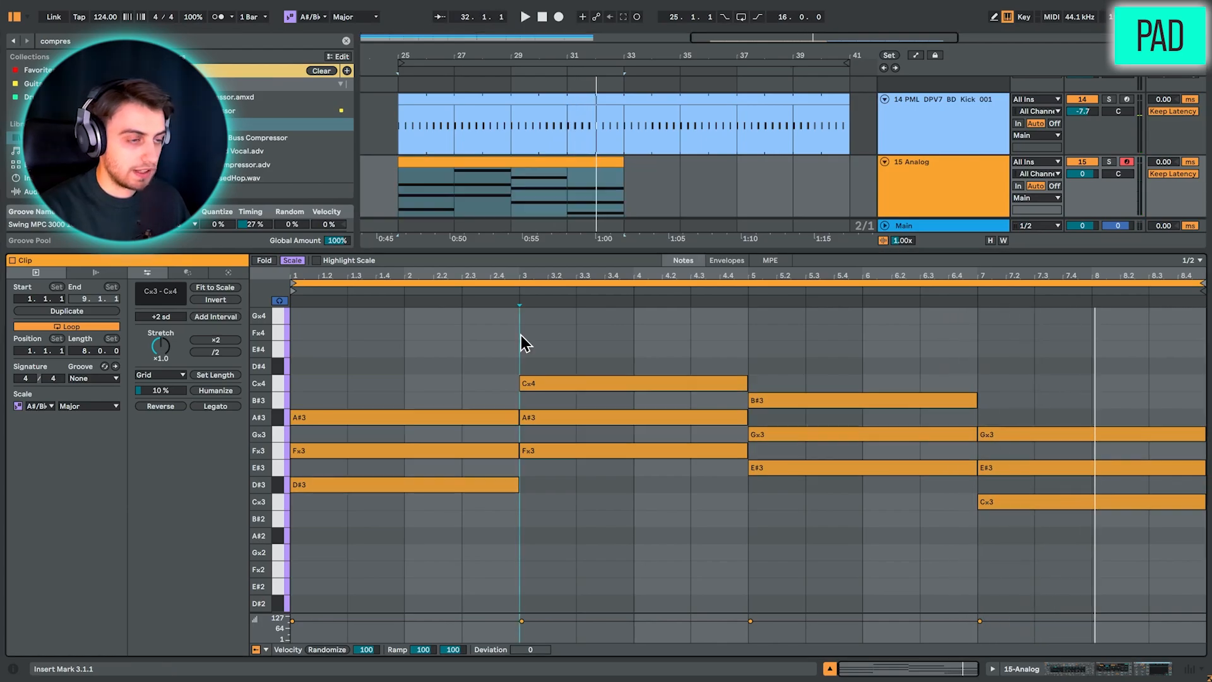
{"action": "right_click", "coordinate": [523, 343]}
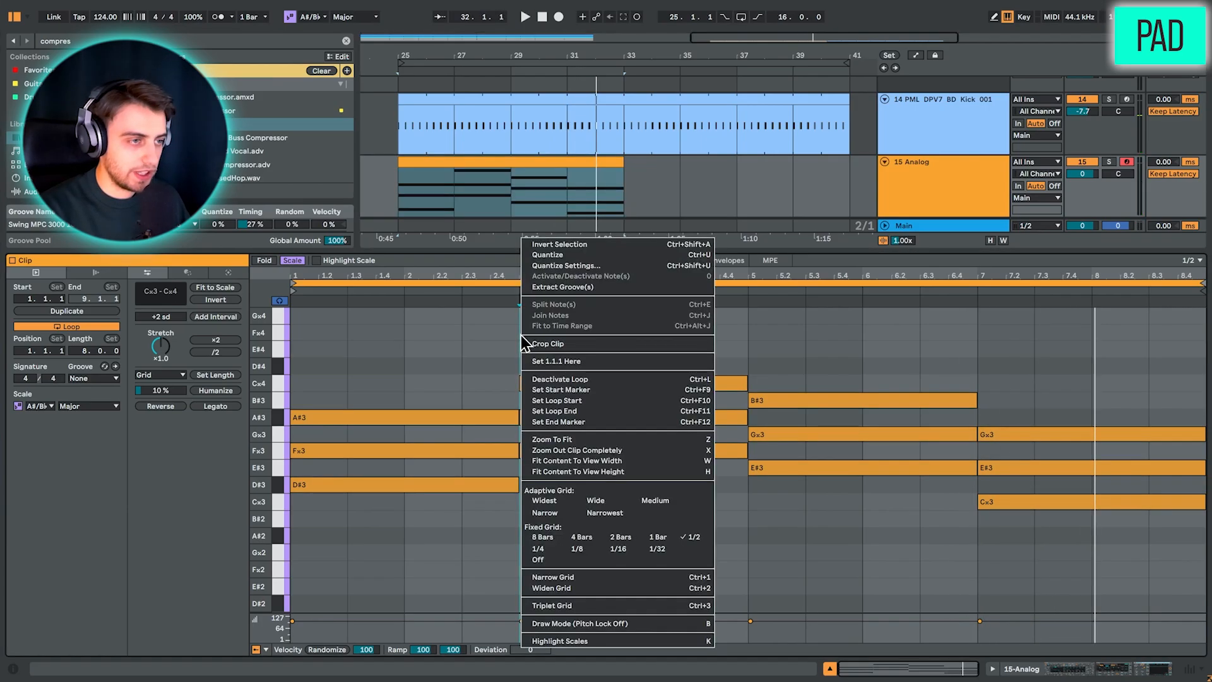
{"action": "left_click", "coordinate": [578, 548]}
{"action": "scroll", "coordinate": [499, 391], "scroll_direction": "down", "scroll_amount": 1}
{"action": "left_click_drag", "start_coordinate": [490, 339], "coordinate": [509, 546]}
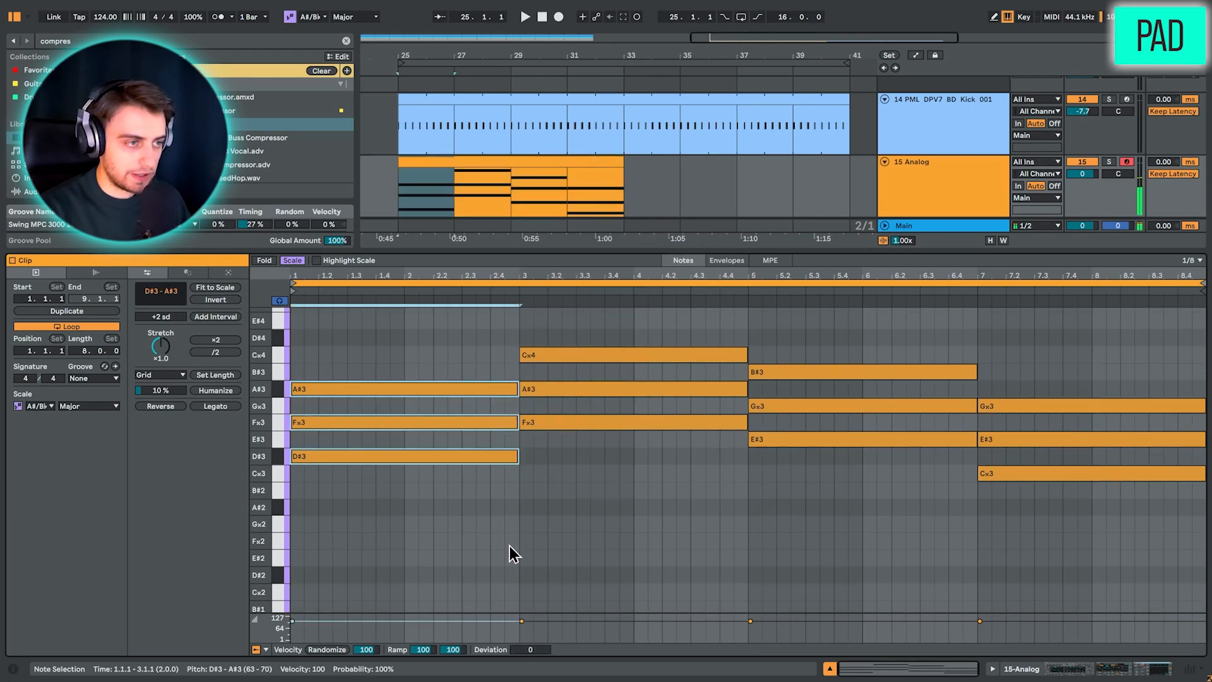
{"action": "left_click_drag", "start_coordinate": [520, 474], "coordinate": [620, 354]}
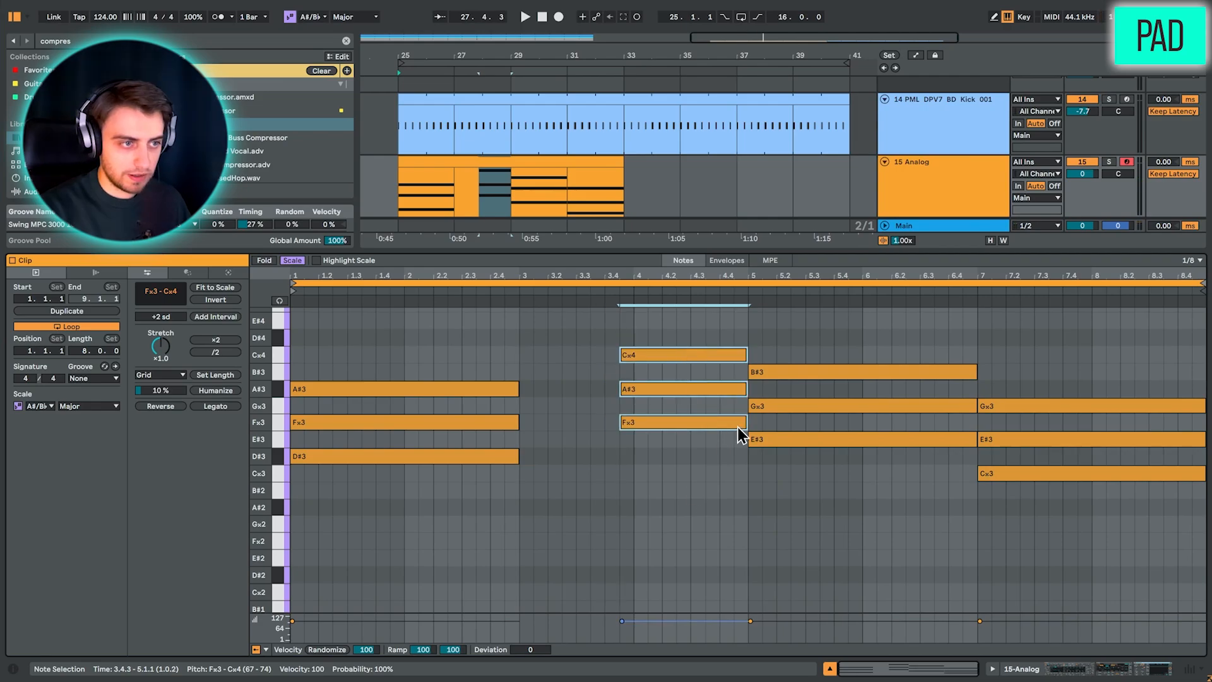
{"action": "left_click_drag", "start_coordinate": [739, 424], "coordinate": [724, 420]}
{"action": "left_click_drag", "start_coordinate": [529, 472], "coordinate": [617, 402]}
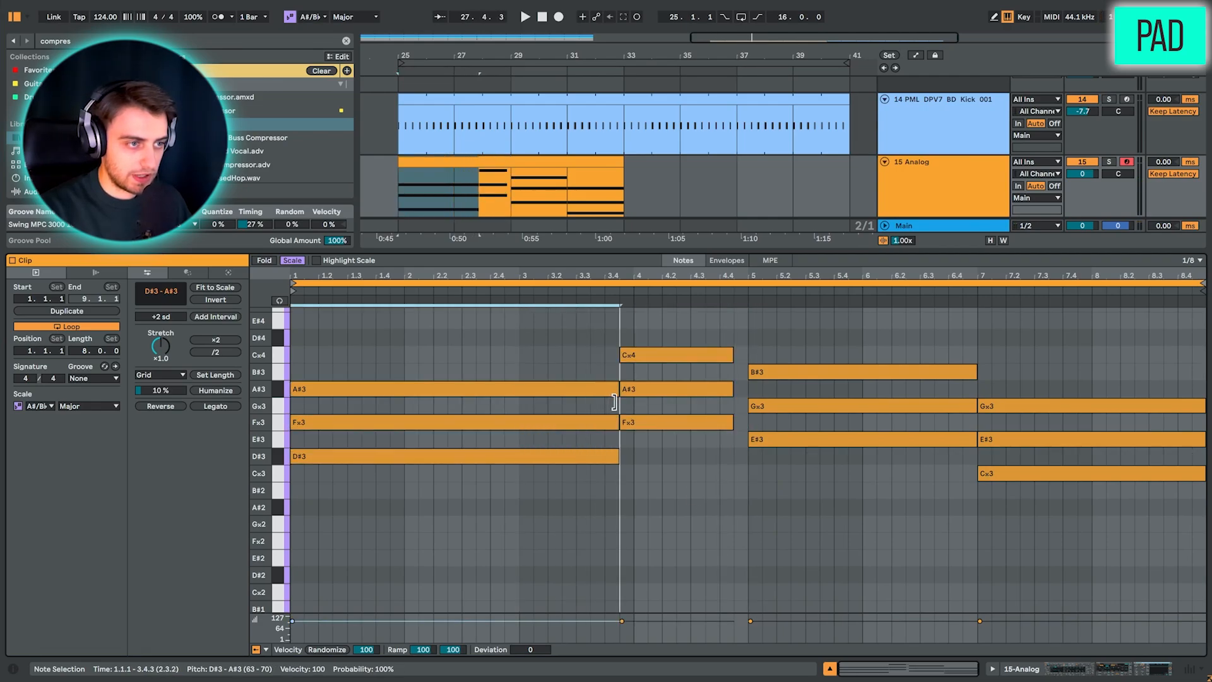
Start the third chord at 4.4.3 and extend it to 8.2.3, where the fourth chord starts
{"action": "left_click_drag", "start_coordinate": [761, 459], "coordinate": [736, 368]}
{"action": "left_click_drag", "start_coordinate": [1072, 569], "coordinate": [1060, 355]}
{"action": "left_click_drag", "start_coordinate": [979, 435], "coordinate": [1135, 440]}
{"action": "left_click_drag", "start_coordinate": [998, 533], "coordinate": [1134, 388]}
{"action": "left_click", "coordinate": [931, 534]}
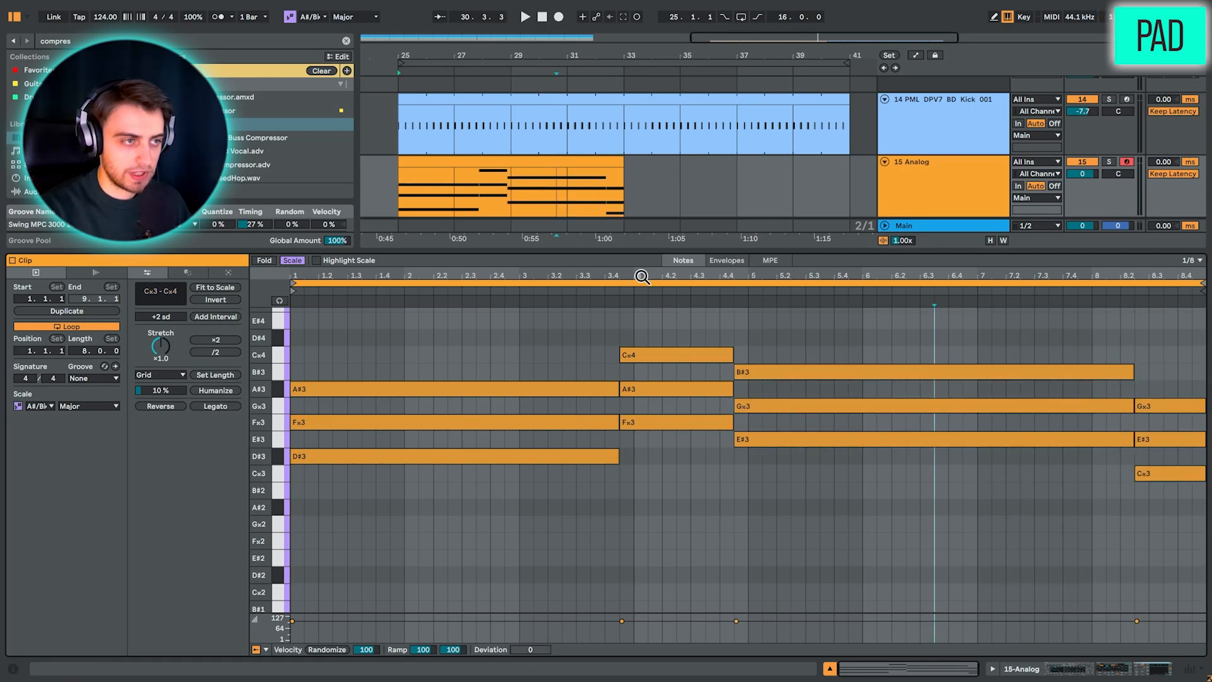
Play the pad clip from bar 25 together with the kick to check the new chord timing
{"action": "left_click", "coordinate": [604, 159]}
{"action": "key", "text": "space"}
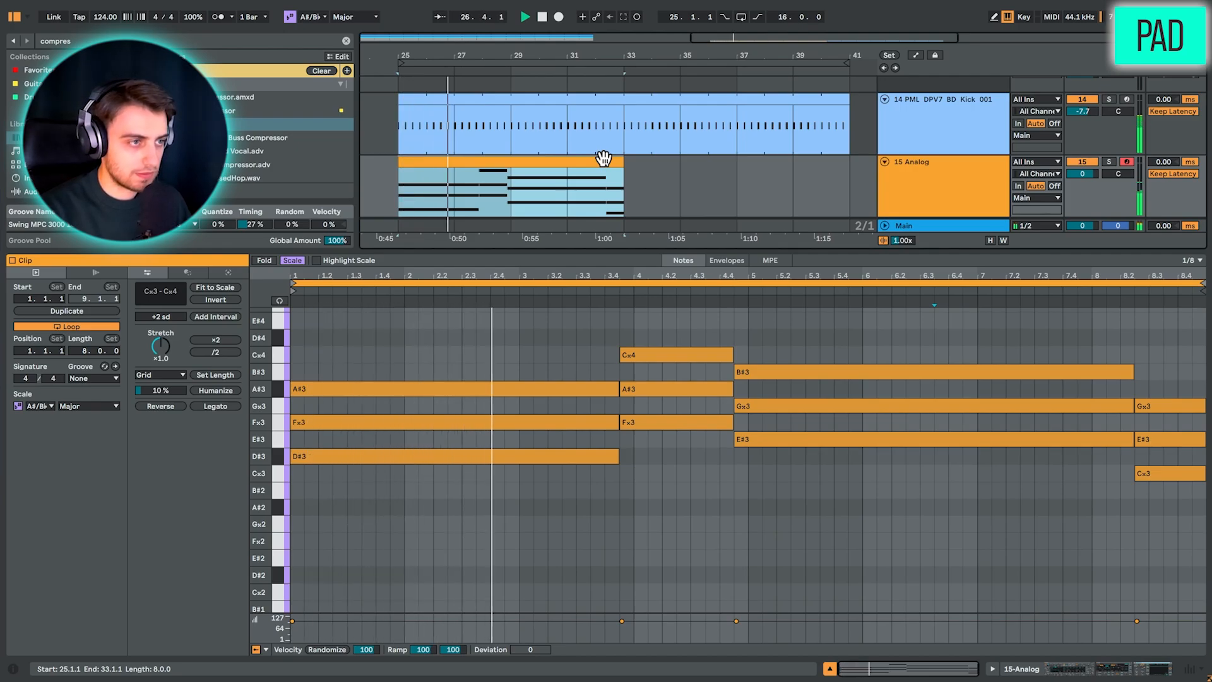
{"action": "key", "text": "space"}
{"action": "left_click", "coordinate": [457, 332]}
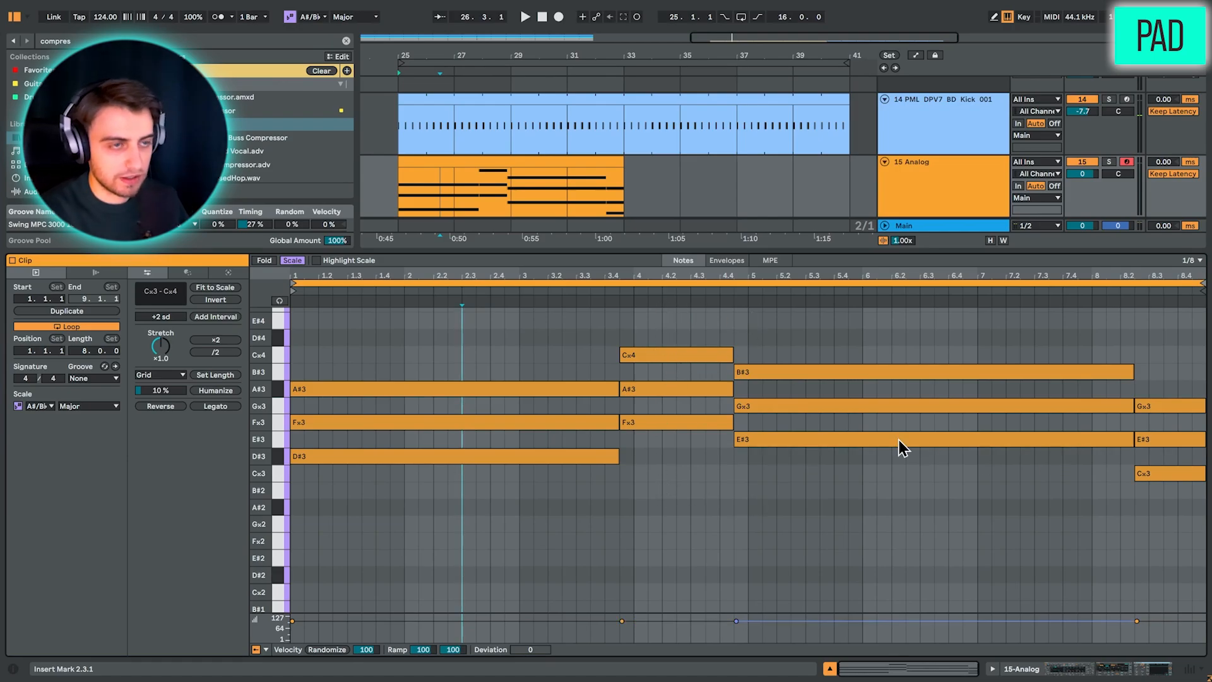
Duplicate the second chord's Cx4 note to 2.4.3 above the first chord, and audition the first chord's notes
{"action": "left_click", "coordinate": [821, 516]}
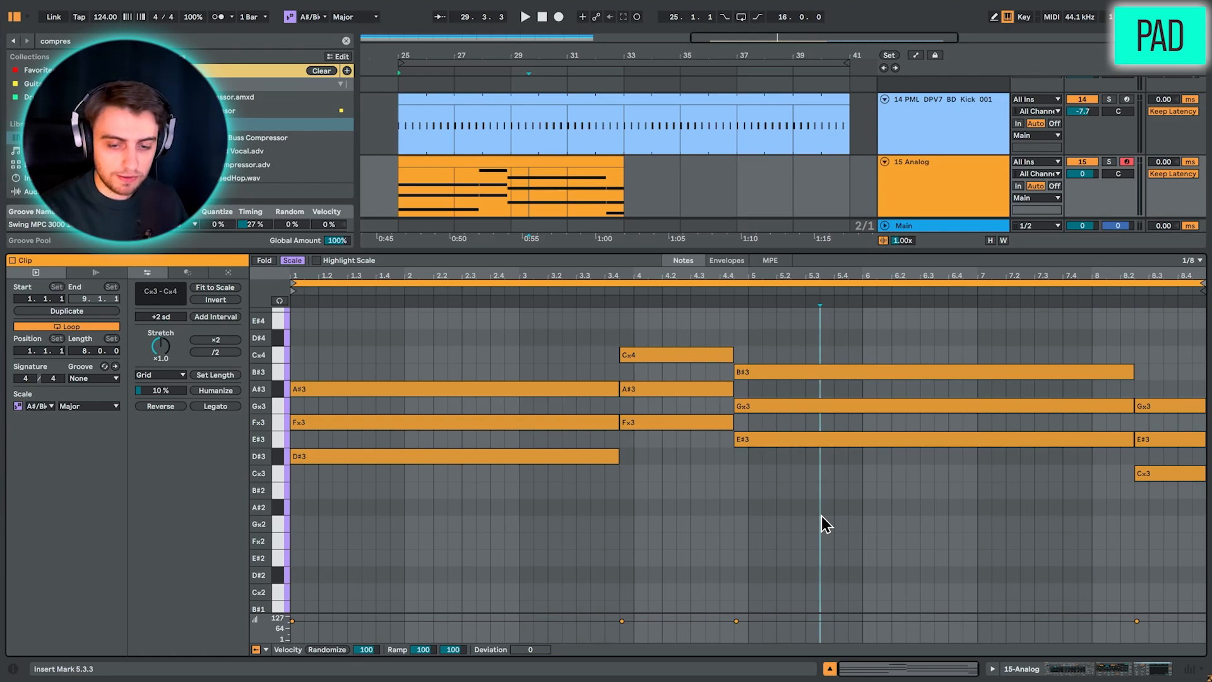
{"action": "left_click", "coordinate": [639, 362]}
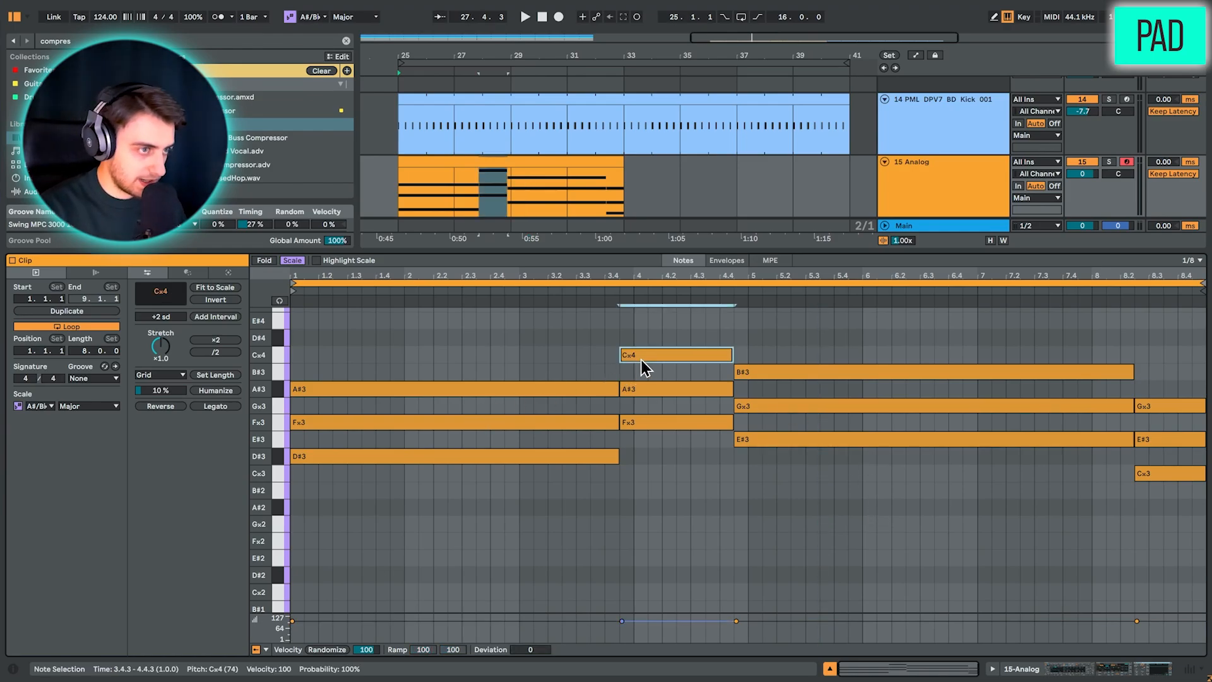
{"action": "left_click_drag", "start_coordinate": [649, 361], "coordinate": [539, 360]}
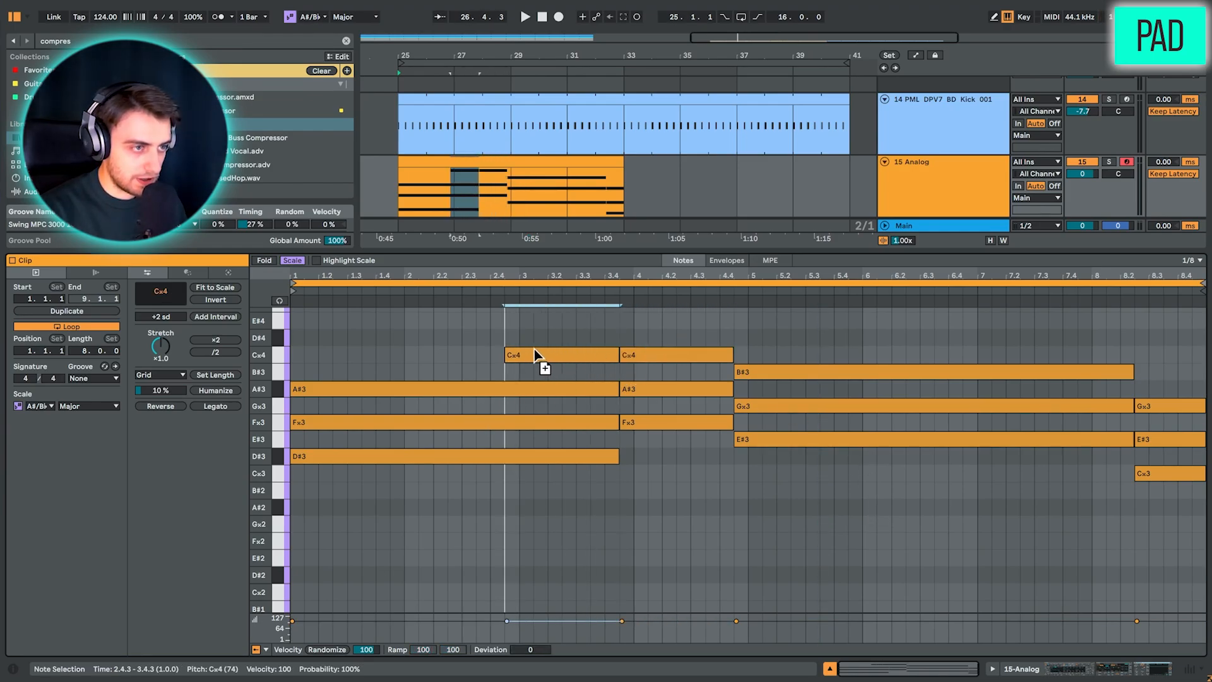
{"action": "left_click", "coordinate": [563, 552]}
{"action": "left_click", "coordinate": [565, 460]}
{"action": "left_click", "coordinate": [573, 424]}
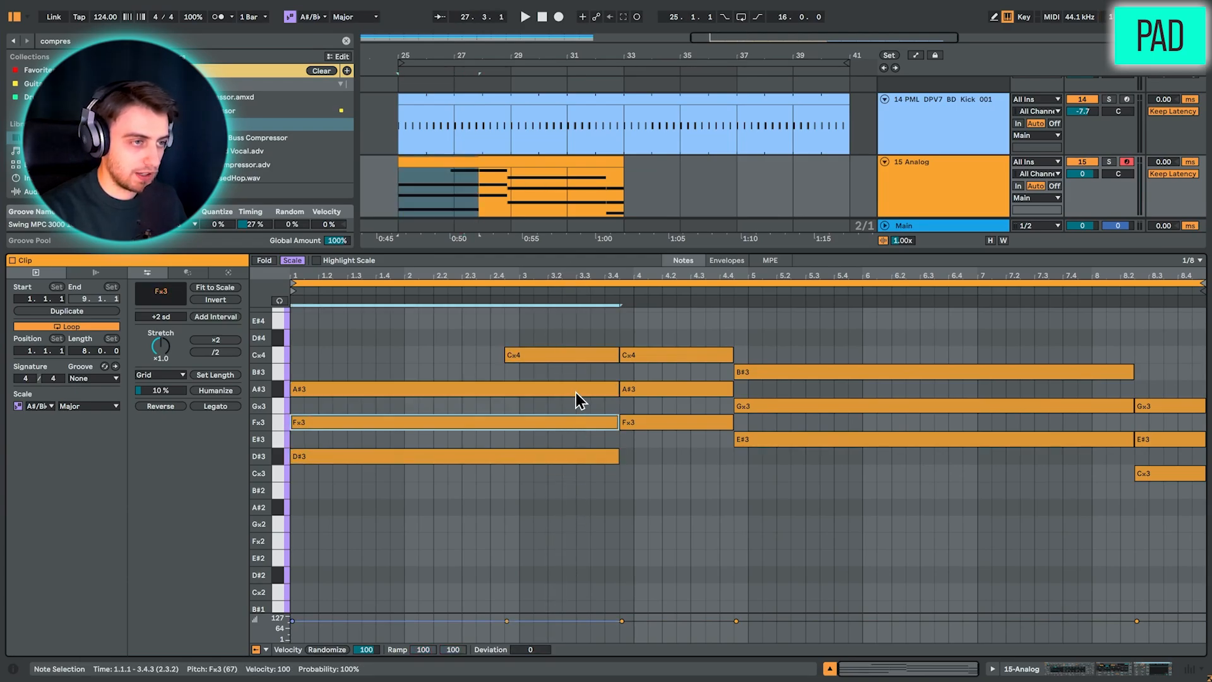
{"action": "left_click", "coordinate": [575, 391]}
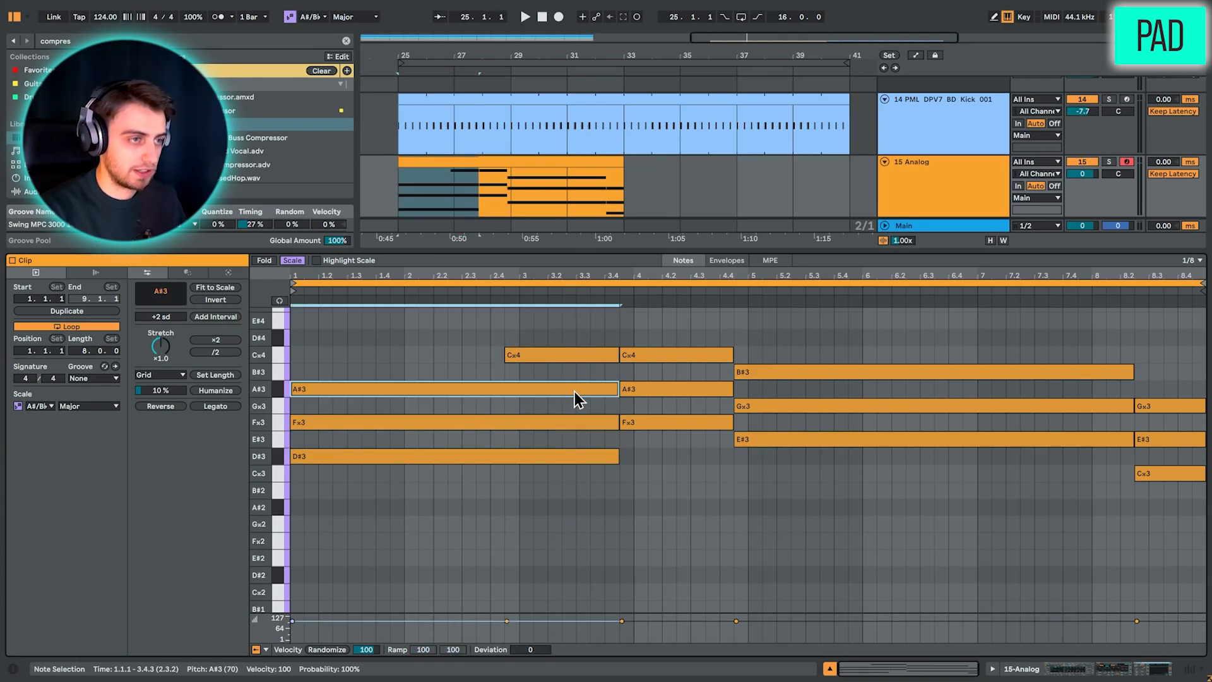
{"action": "left_click", "coordinate": [576, 356]}
{"action": "left_click_drag", "start_coordinate": [562, 528], "coordinate": [552, 308]}
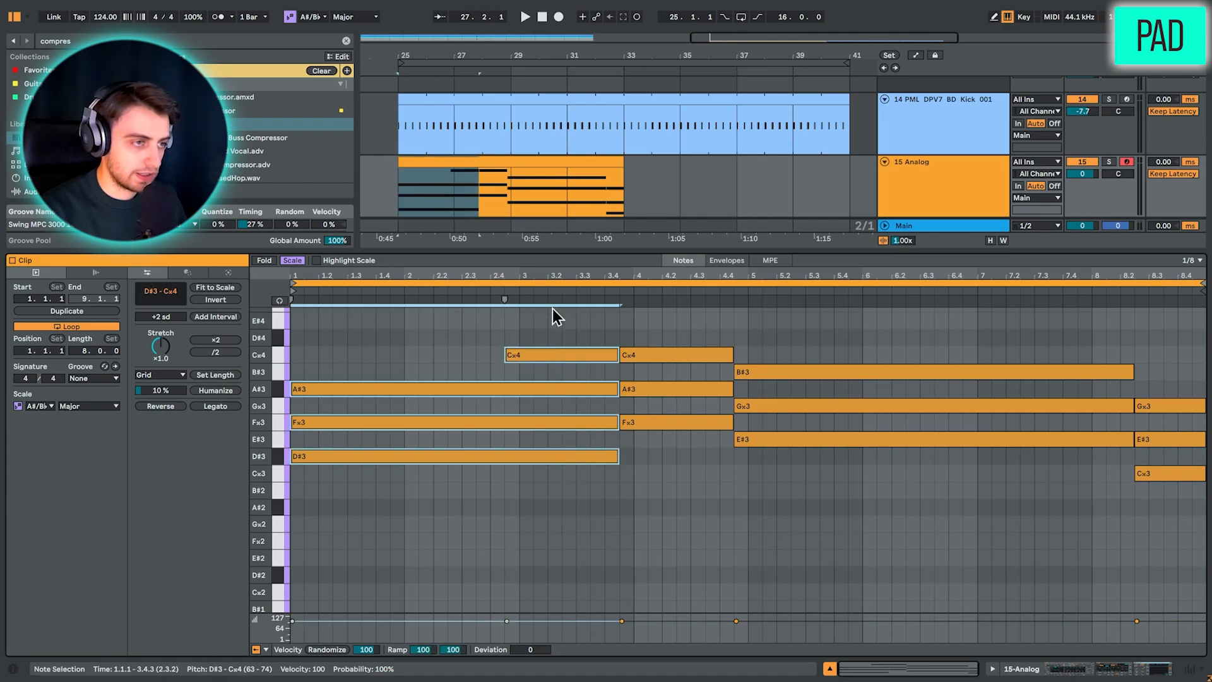
Duplicate existing notes to add an A#4 to the second chord and an A#3 to both the third and fourth chords
{"action": "scroll", "coordinate": [610, 520], "scroll_direction": "up", "scroll_amount": 3}
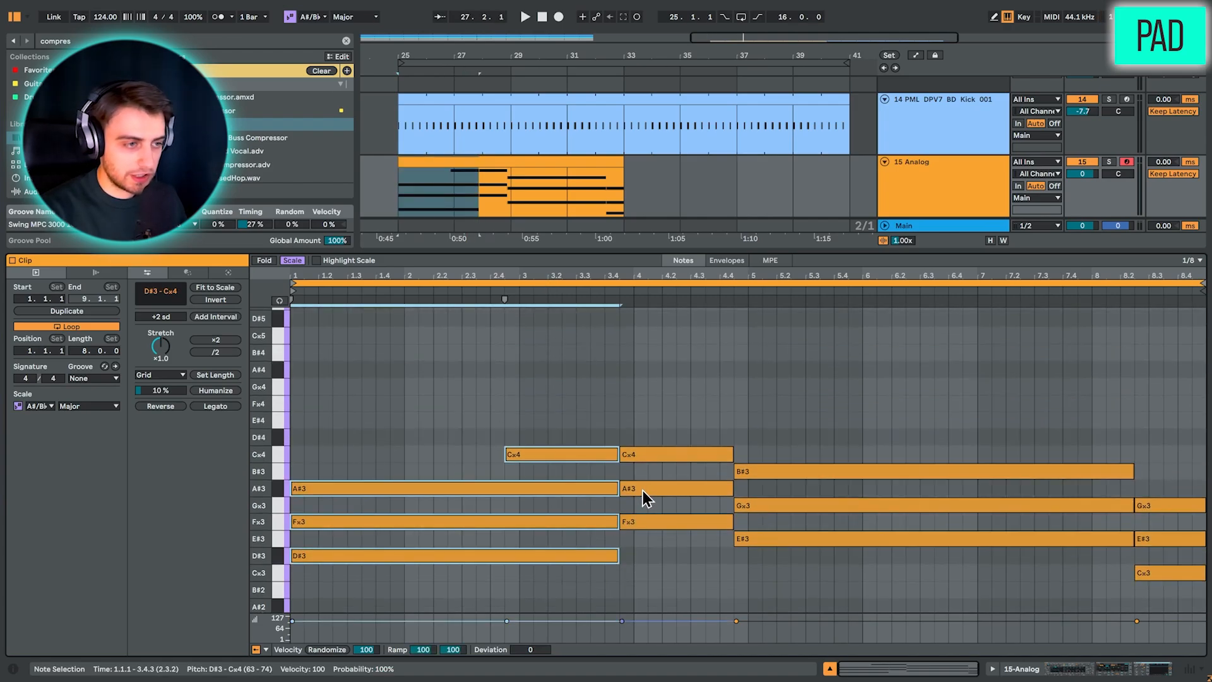
{"action": "left_click_drag", "start_coordinate": [646, 488], "coordinate": [652, 379]}
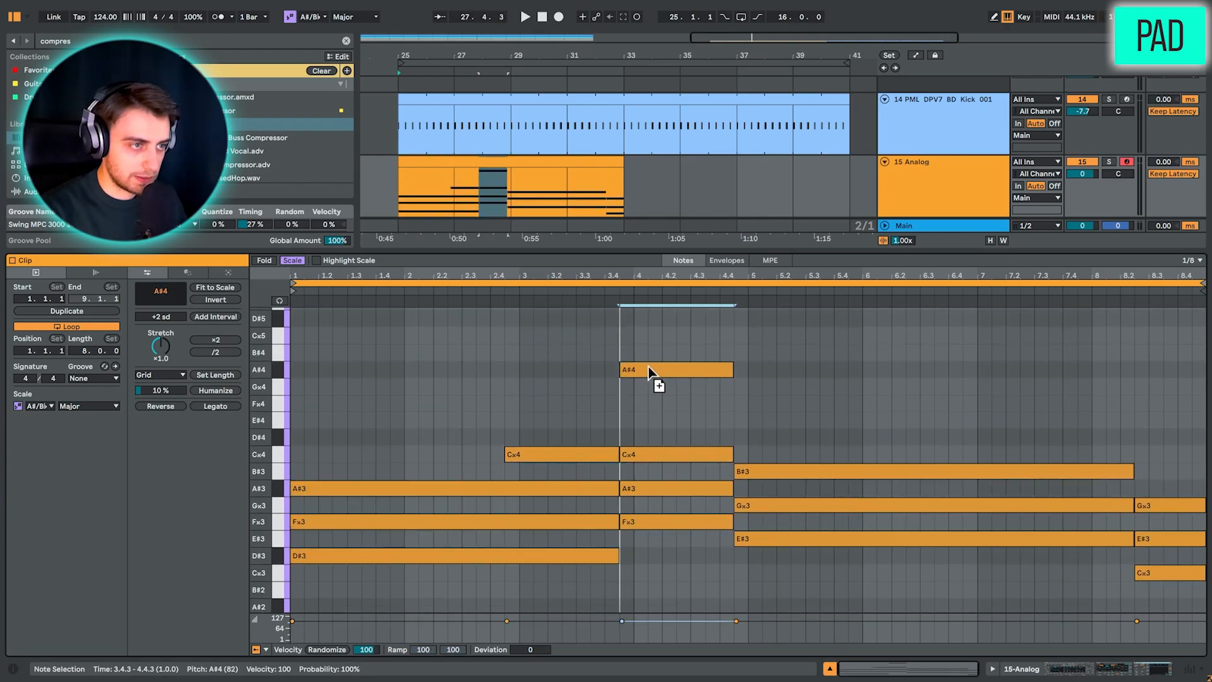
{"action": "left_click", "coordinate": [779, 505]}
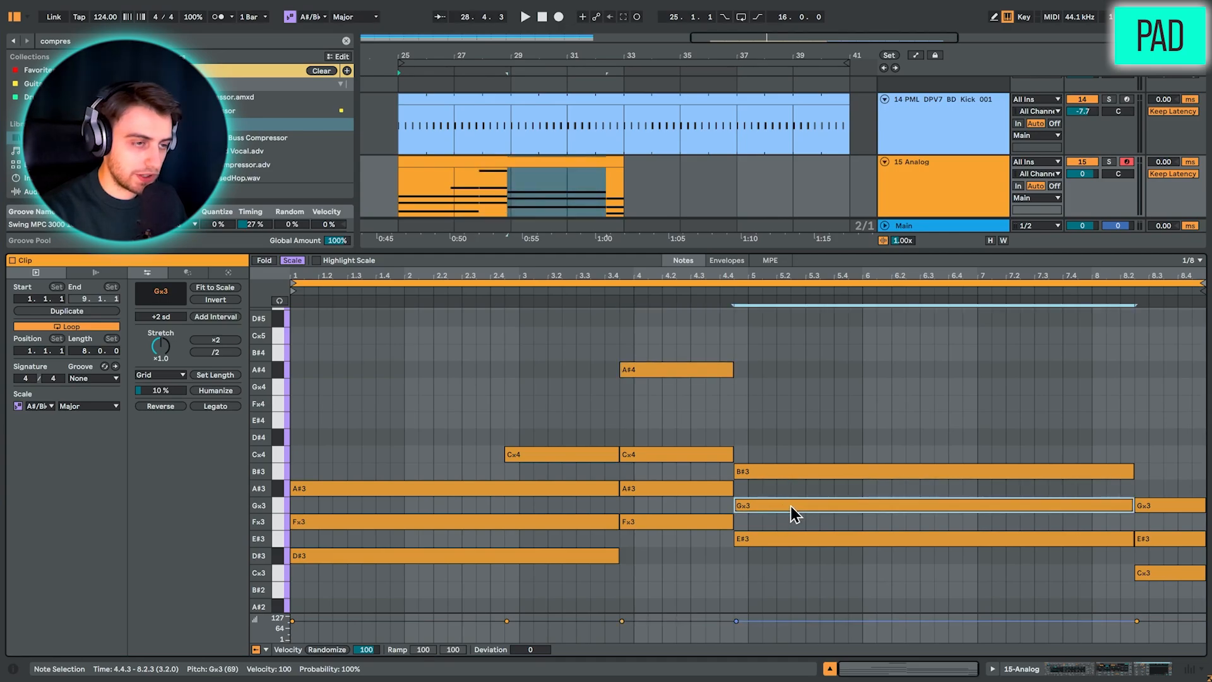
{"action": "left_click_drag", "start_coordinate": [791, 506], "coordinate": [791, 494]}
{"action": "left_click", "coordinate": [784, 502]}
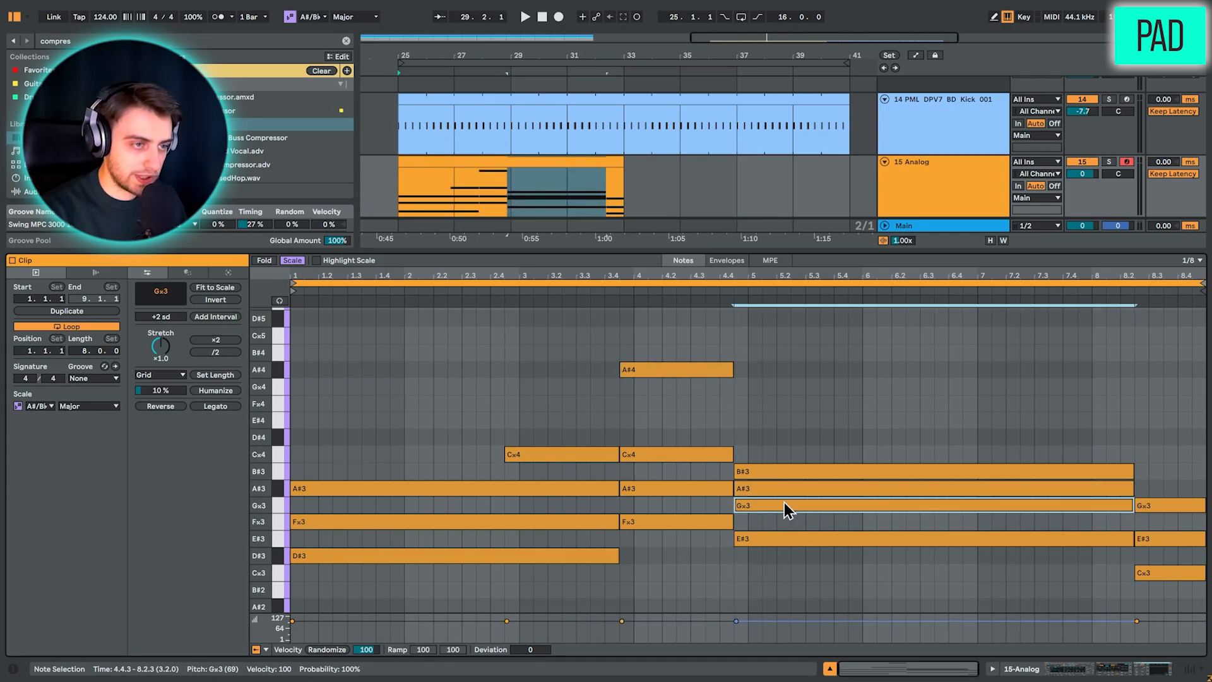
{"action": "left_click", "coordinate": [783, 477]}
{"action": "left_click", "coordinate": [1154, 538]}
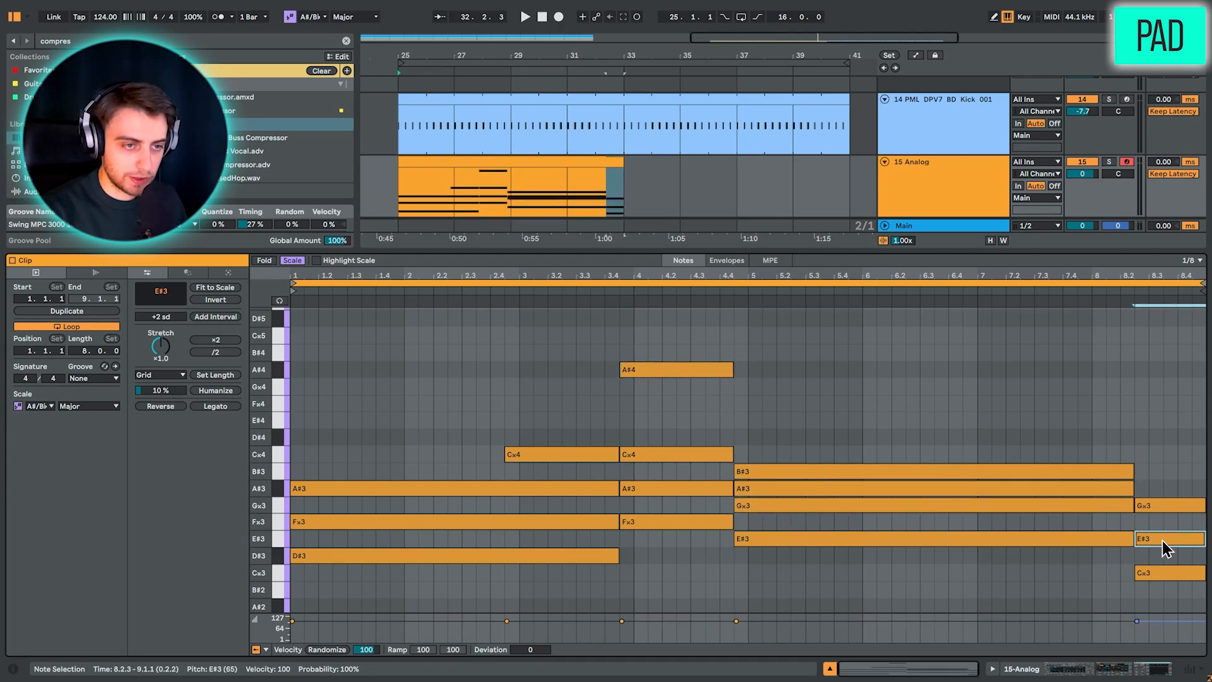
{"action": "left_click_drag", "start_coordinate": [1161, 539], "coordinate": [1164, 494]}
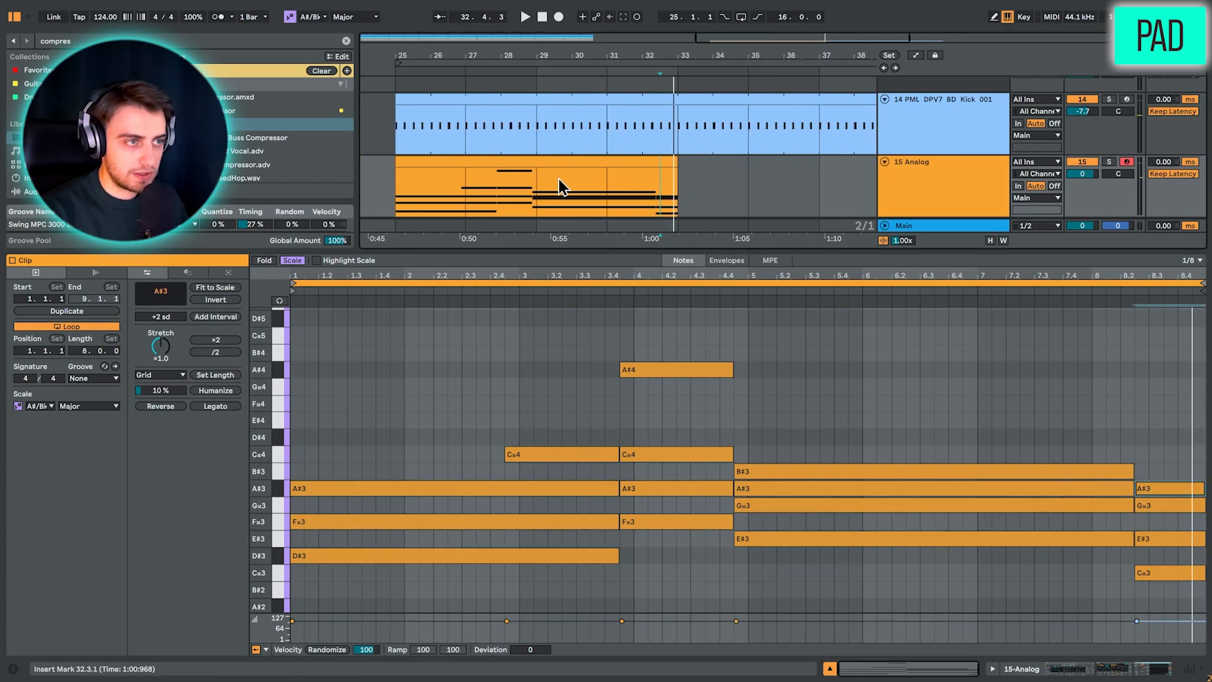
{"action": "left_click", "coordinate": [560, 162]}
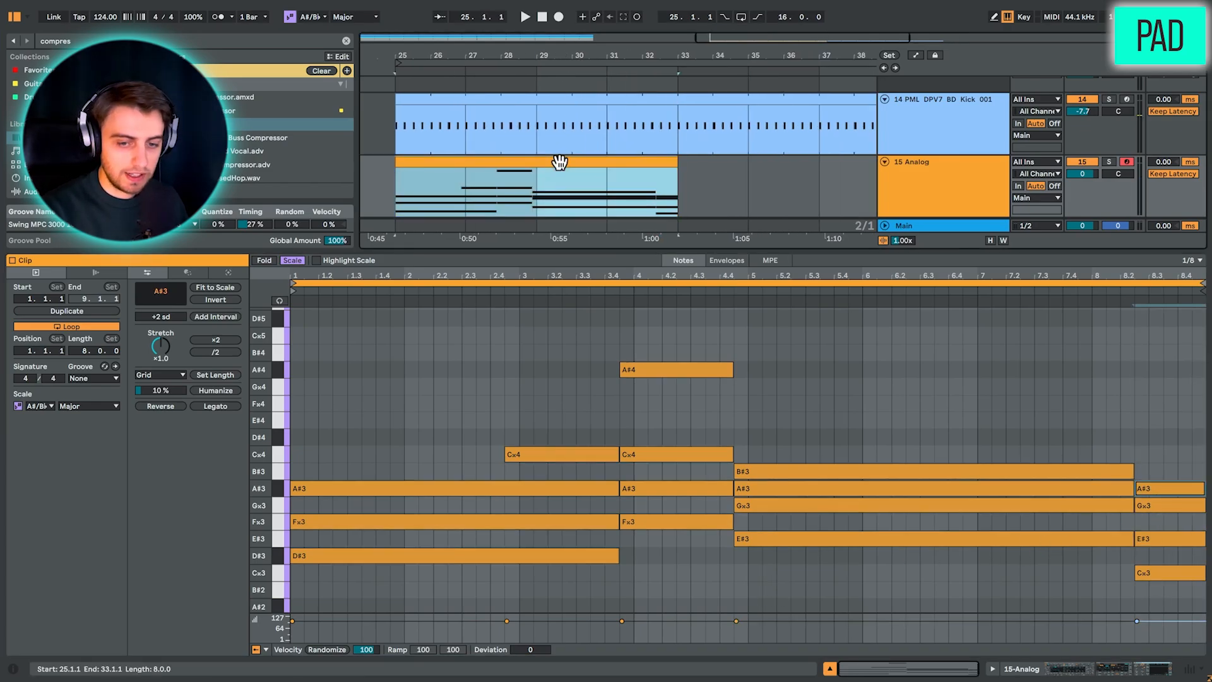
Raise the first chord's Fx3, the third chord's Gx3 and the fourth chord's E#3 by one octave
{"action": "left_click", "coordinate": [400, 524]}
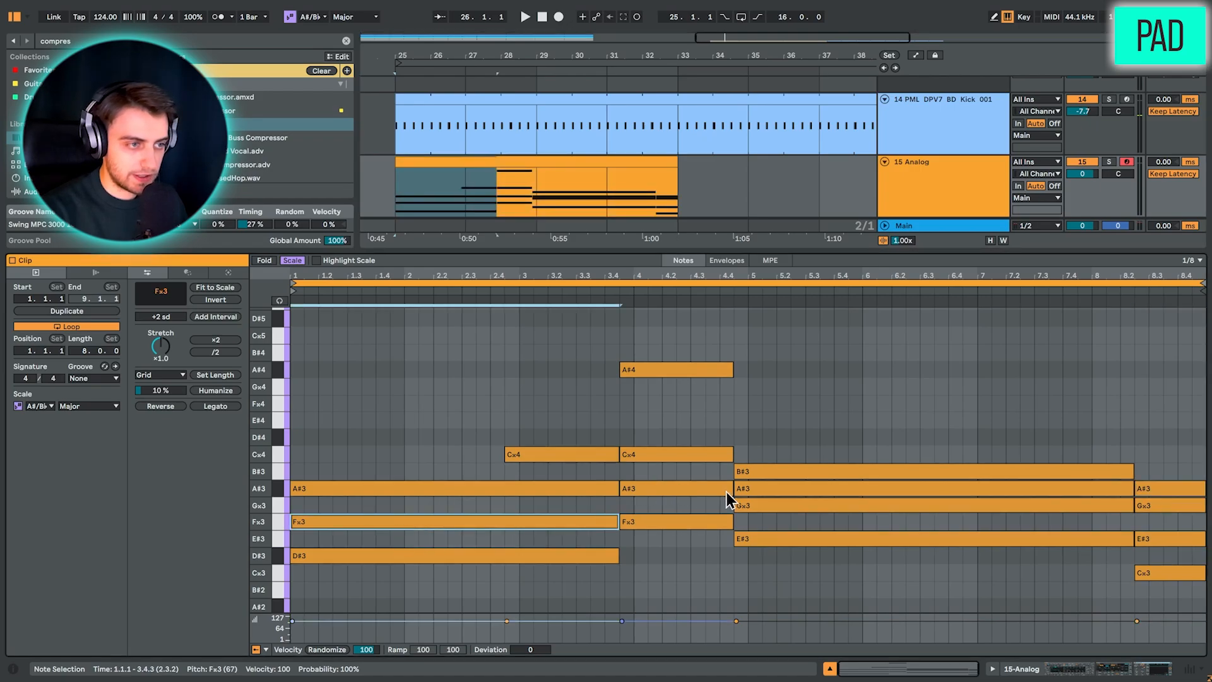
{"action": "left_click", "coordinate": [753, 488], "text": "shift"}
{"action": "left_click", "coordinate": [753, 489], "text": "shift"}
{"action": "left_click", "coordinate": [753, 507], "text": "shift"}
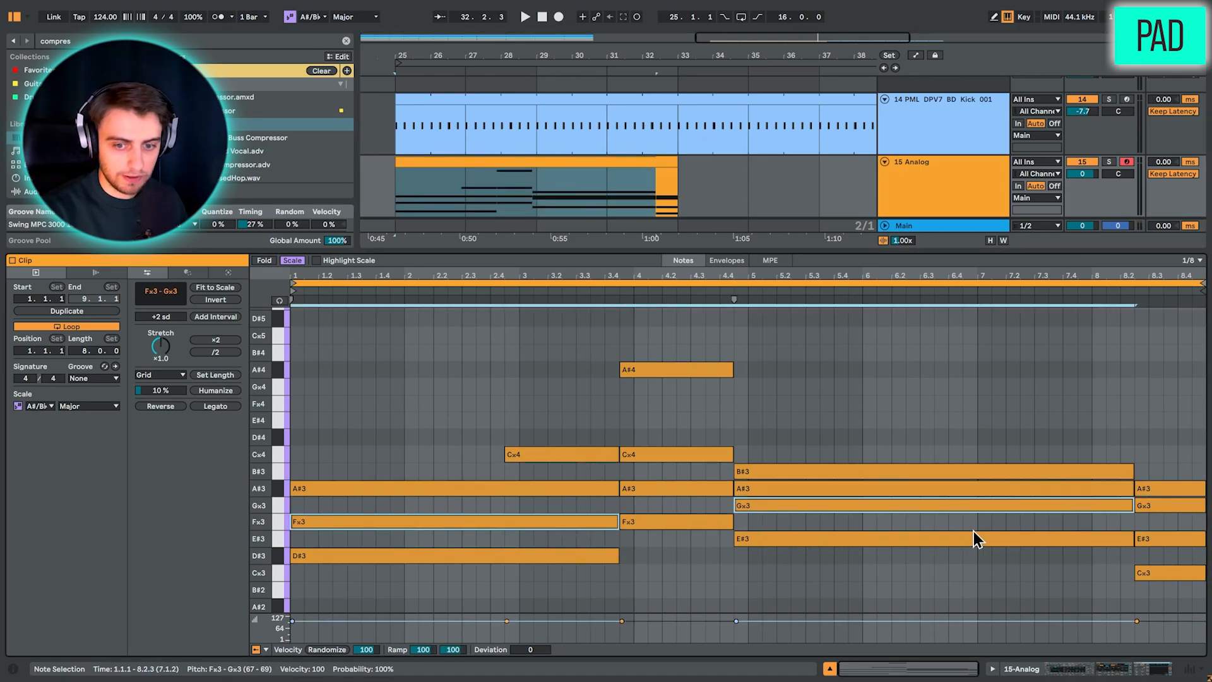
{"action": "left_click", "coordinate": [1149, 539], "text": "shift"}
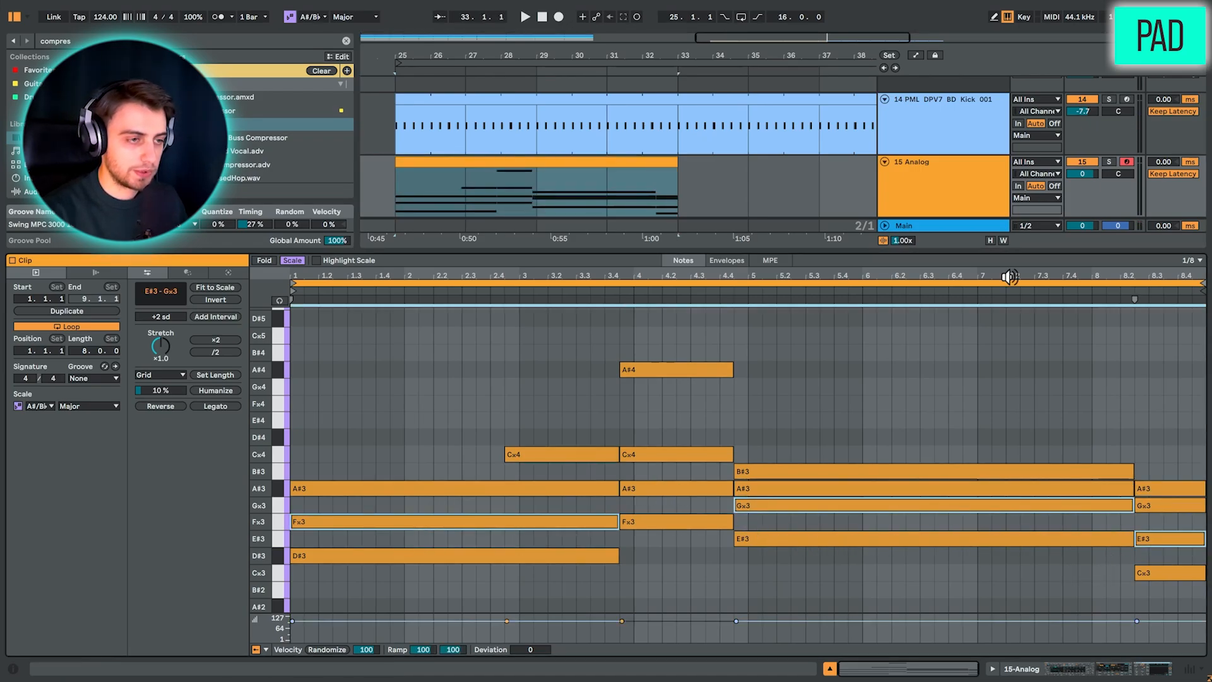
{"action": "key", "text": "shift+Up"}
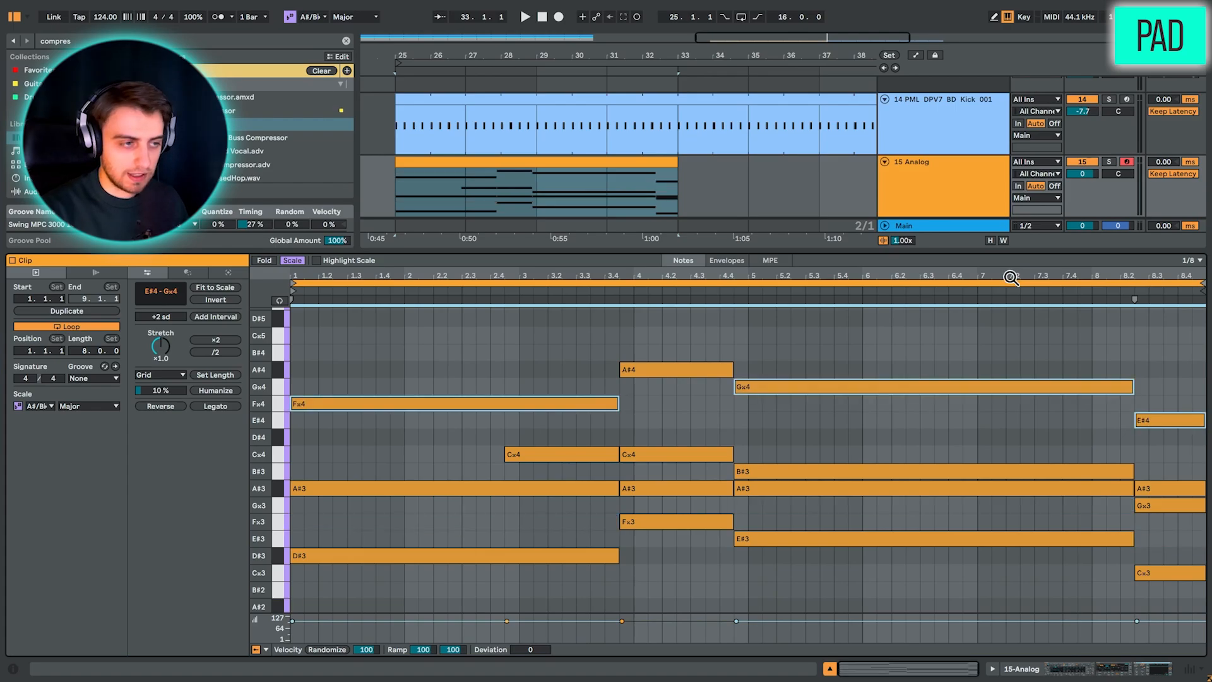
Transpose all the pad notes down one octave and play the clip from bar 25
{"action": "key", "text": "ctrl+a"}
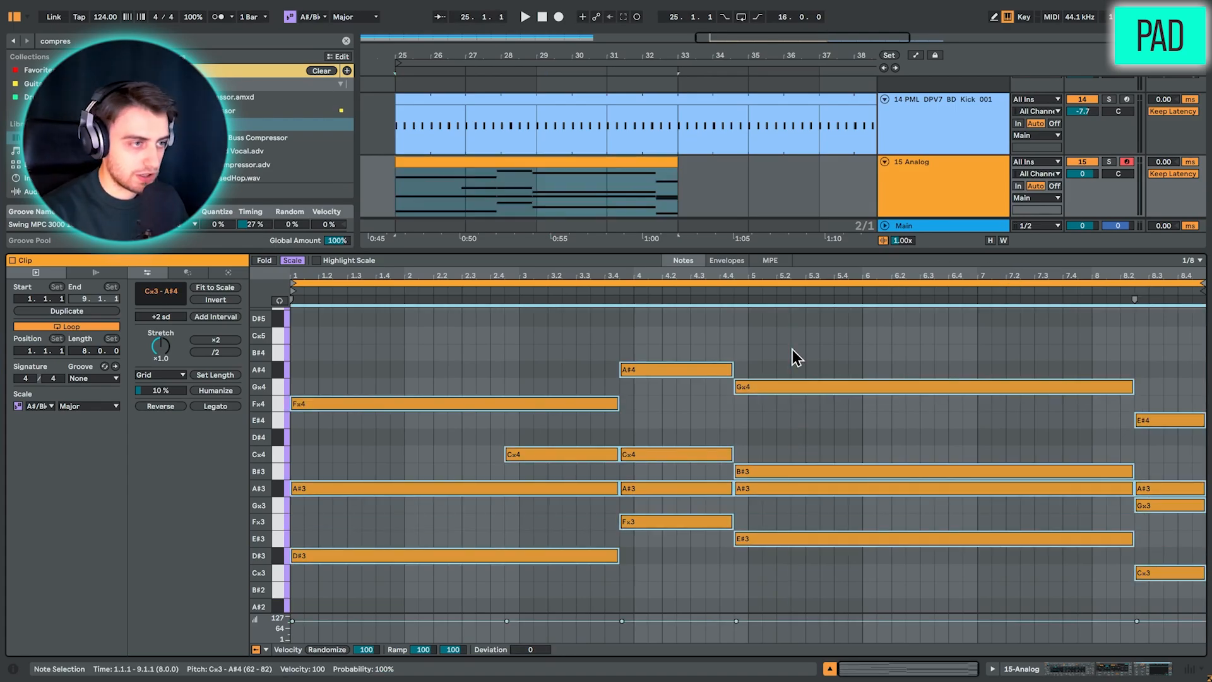
{"action": "key", "text": "shift+Down"}
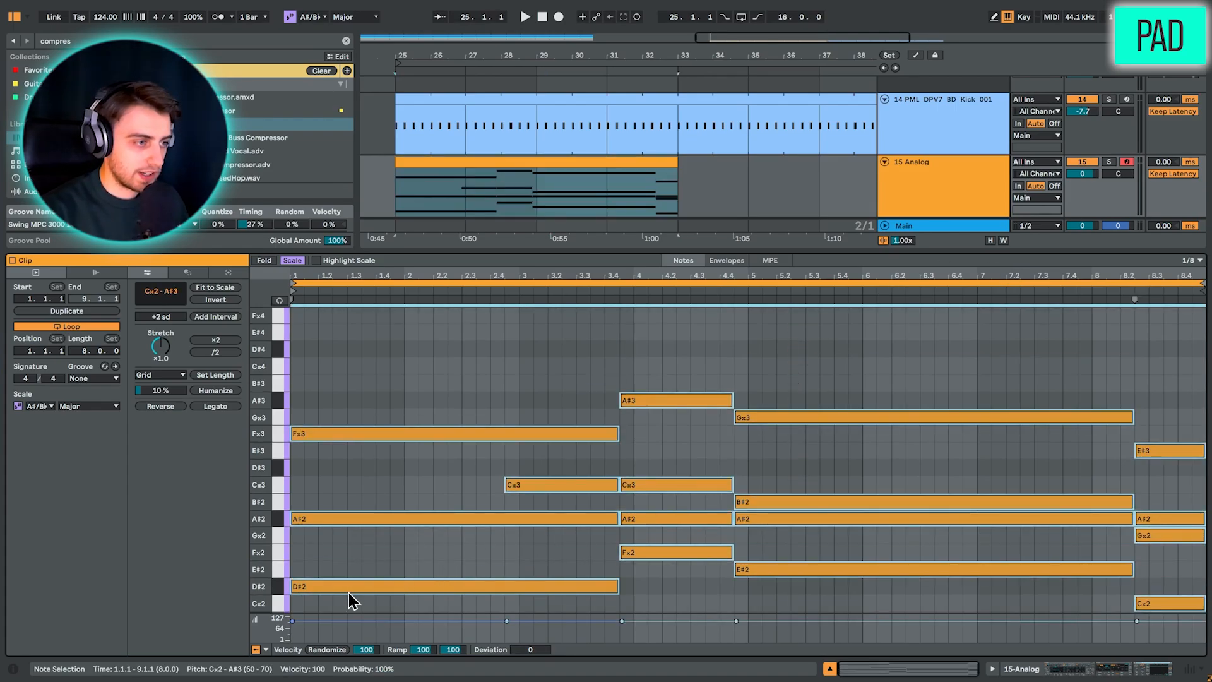
{"action": "left_click", "coordinate": [425, 162]}
{"action": "key", "text": "space"}
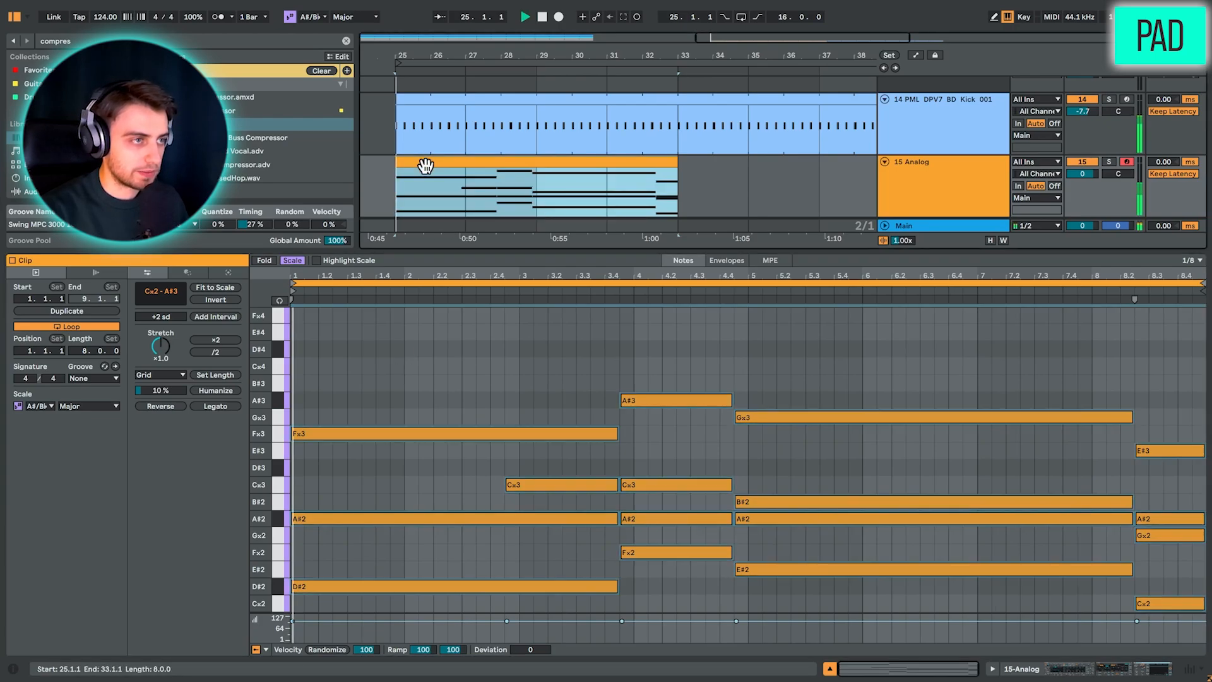
Extend the looped pad clip to bar 41 and listen to it with arrangement looping on
{"action": "left_click_drag", "start_coordinate": [677, 162], "coordinate": [659, 102]}
{"action": "left_click_drag", "start_coordinate": [643, 162], "coordinate": [734, 163]}
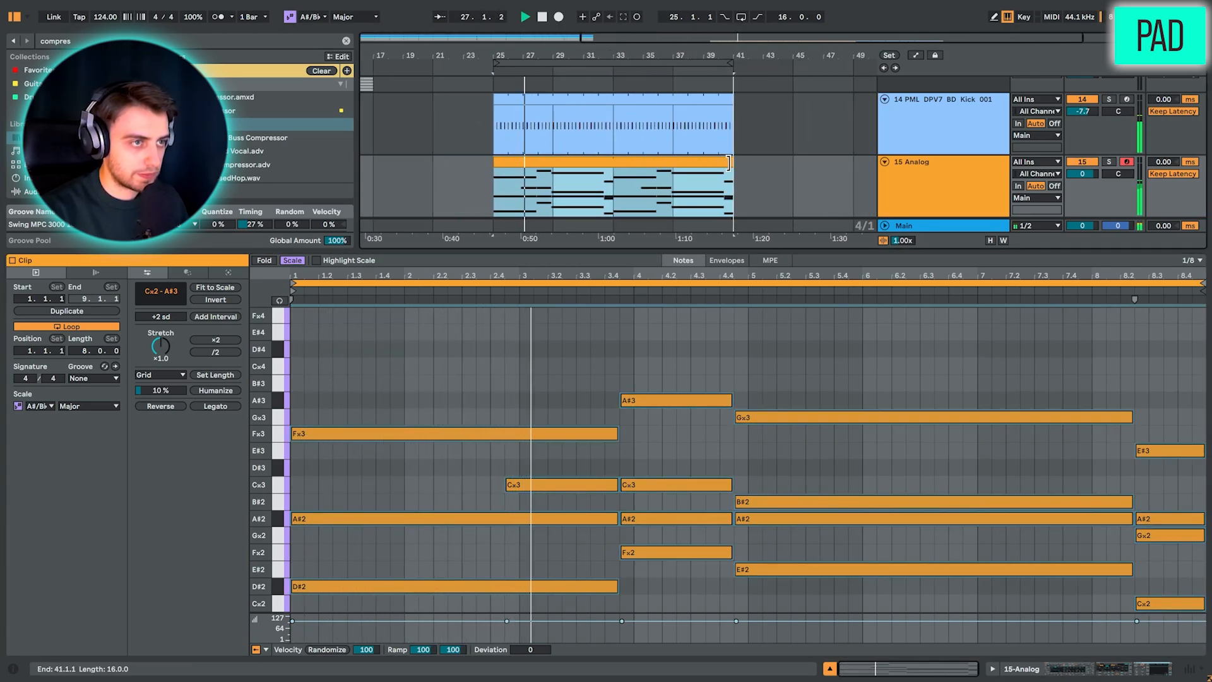
{"action": "left_click", "coordinate": [743, 18]}
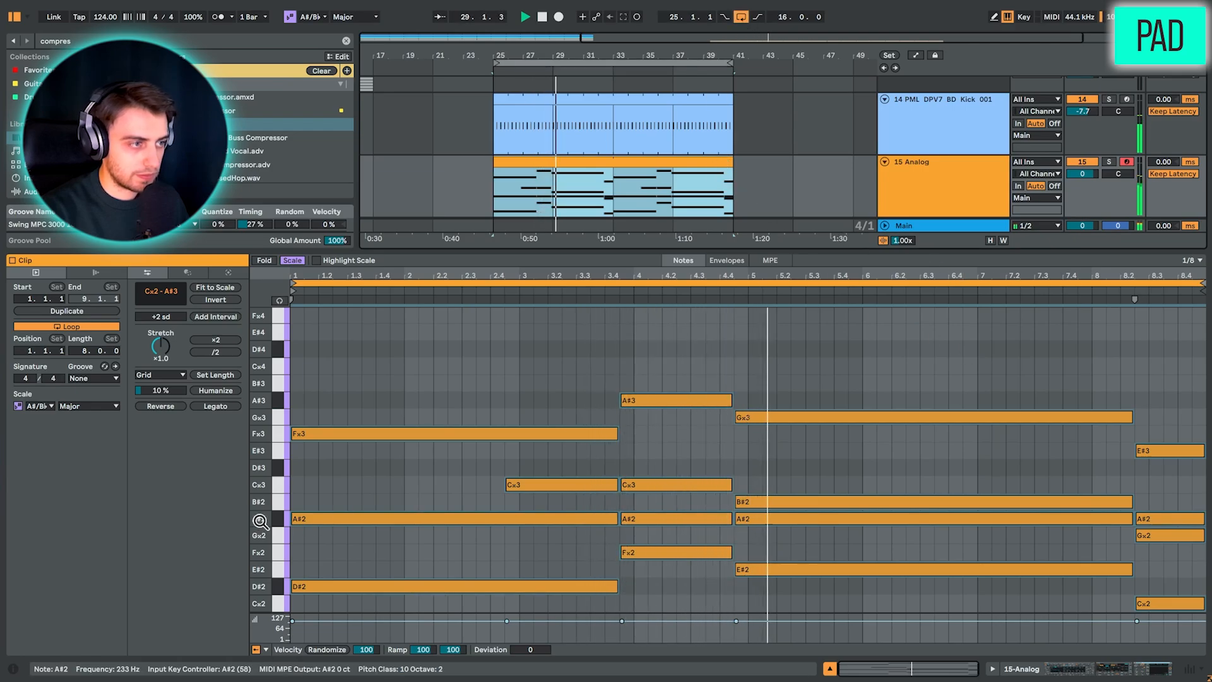
{"action": "left_click_drag", "start_coordinate": [262, 518], "coordinate": [262, 492]}
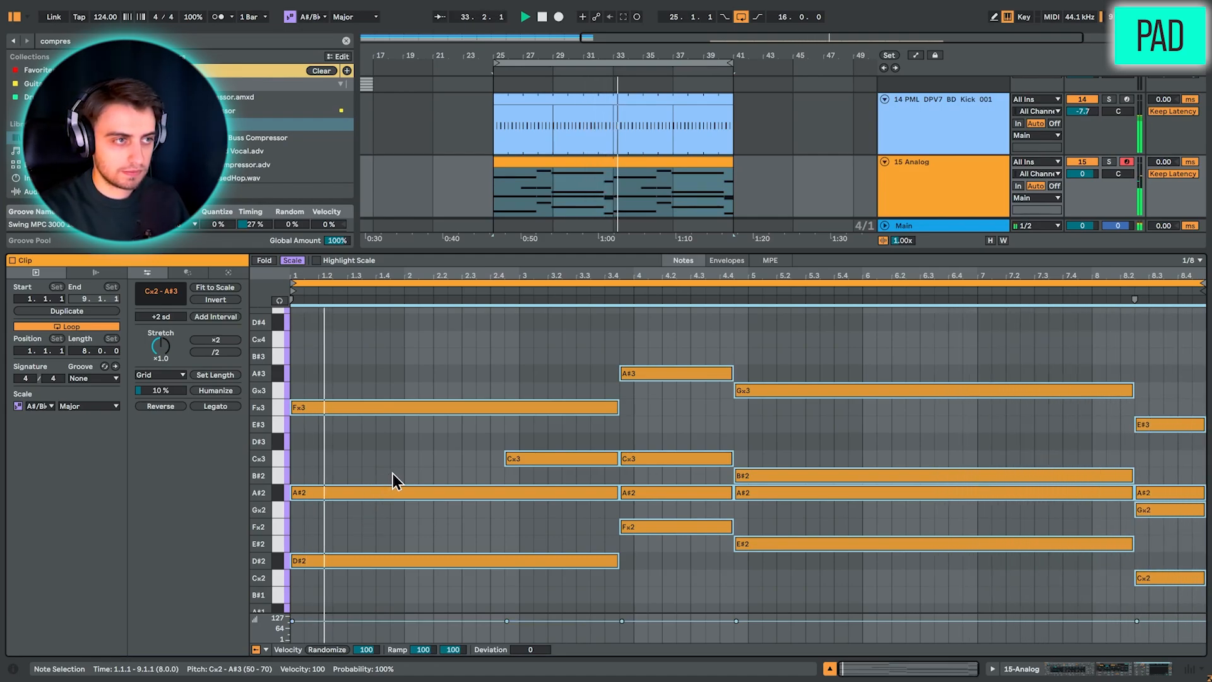
{"action": "key", "text": "space"}
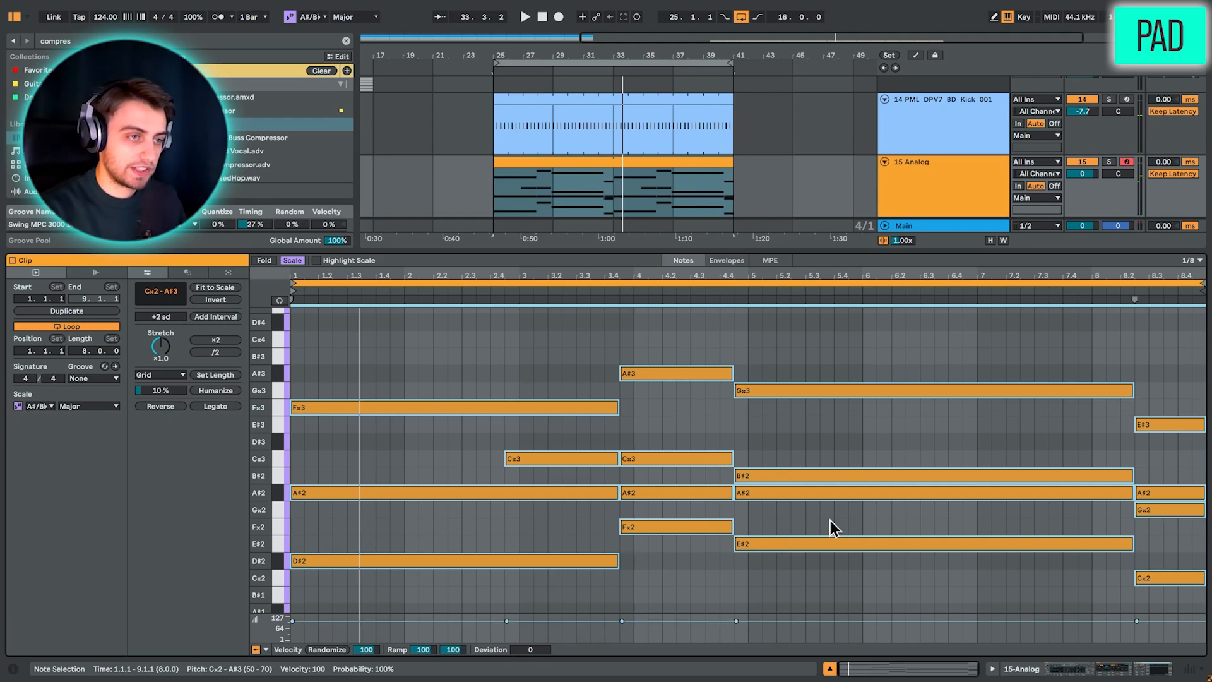
Turn on note preview and check the third and fourth chords and the short Cx3 note above the first chord
{"action": "left_click_drag", "start_coordinate": [802, 584], "coordinate": [820, 346]}
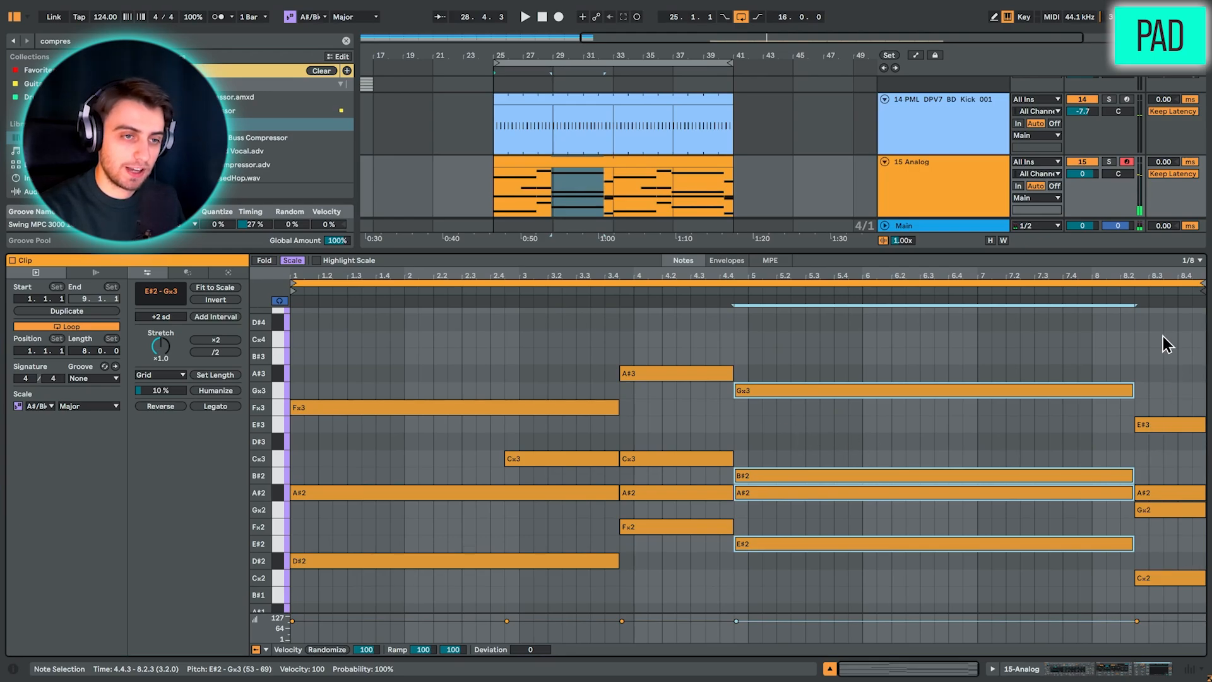
{"action": "left_click_drag", "start_coordinate": [1173, 343], "coordinate": [1168, 599]}
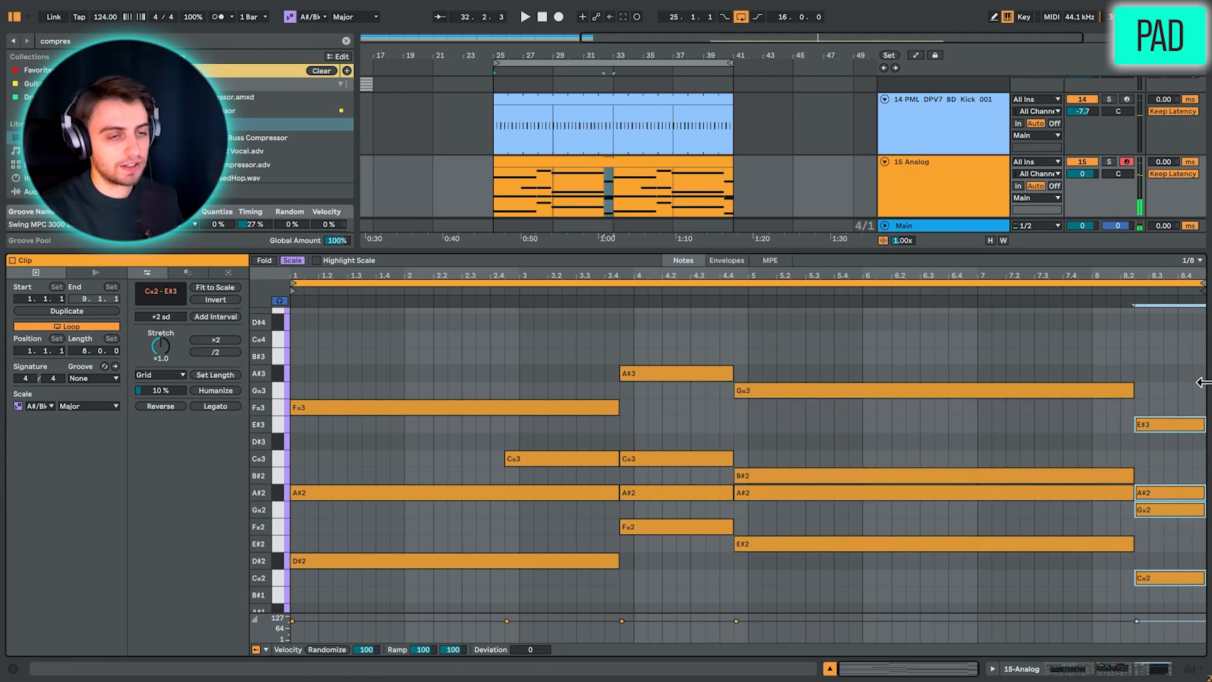
{"action": "left_click", "coordinate": [1176, 374]}
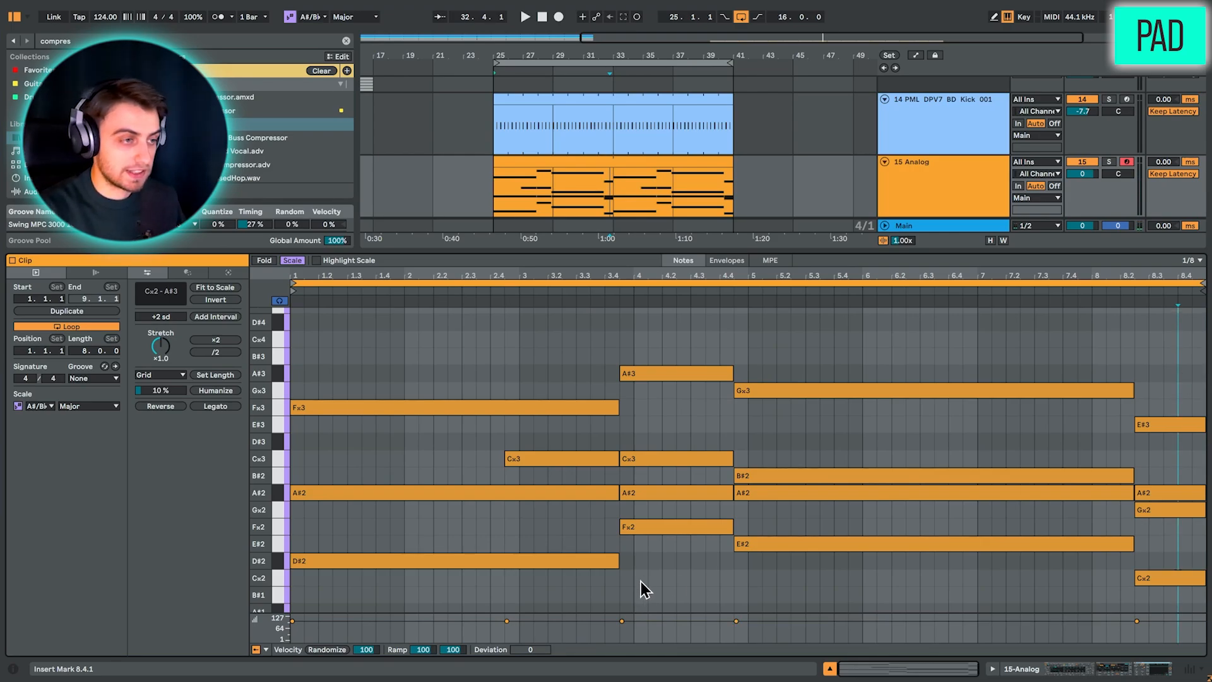
{"action": "left_click", "coordinate": [568, 454]}
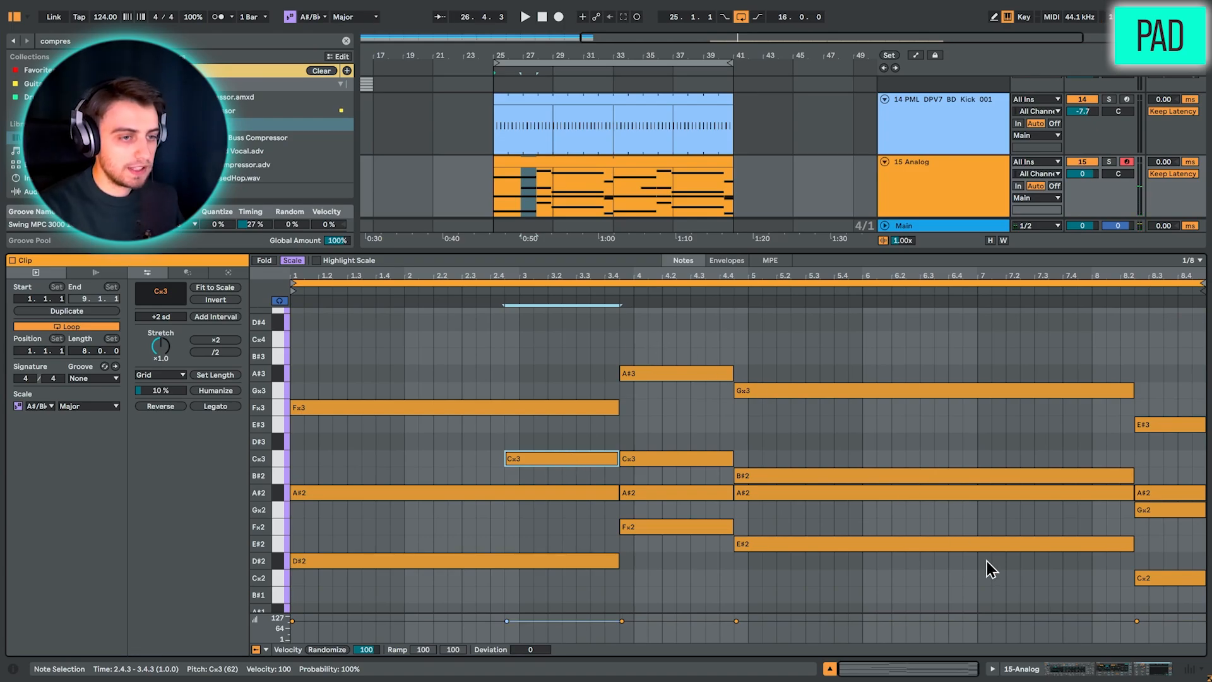
Insert a new MIDI track below the Analog pad track and paste a copy of the pad clip at bar 25
{"action": "left_click", "coordinate": [693, 182]}
{"action": "key", "text": "shift+Tab"}
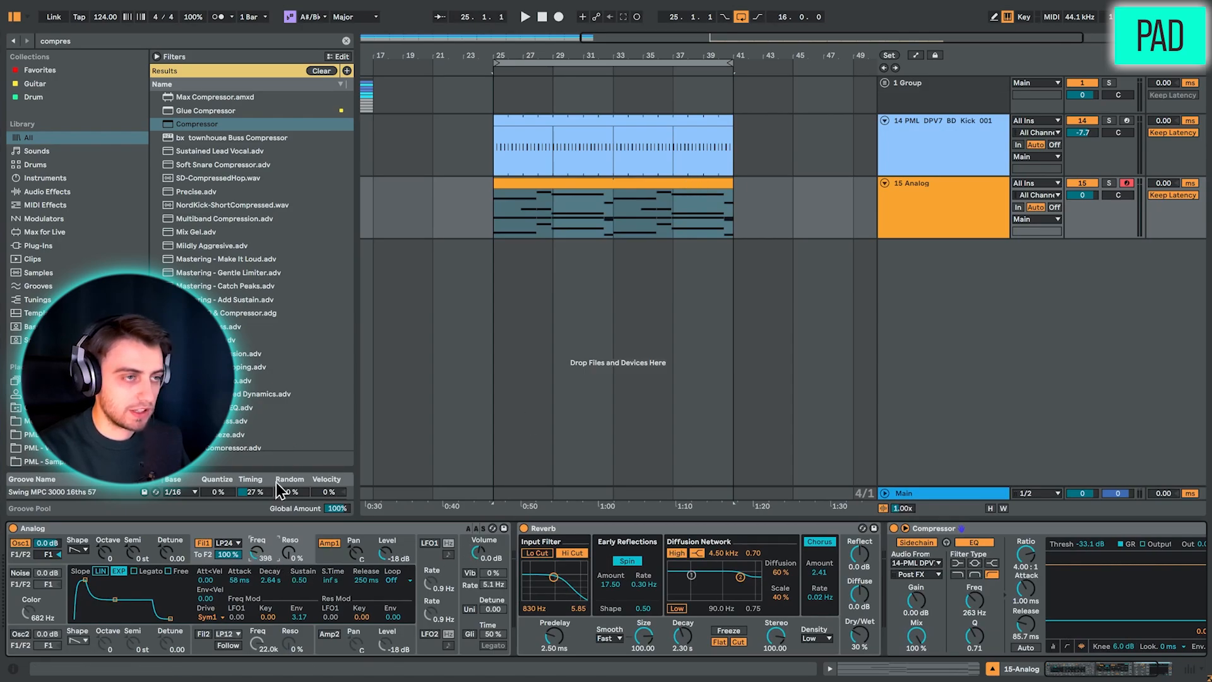
{"action": "left_click", "coordinate": [993, 668]}
{"action": "right_click", "coordinate": [971, 328]}
{"action": "left_click", "coordinate": [972, 331]}
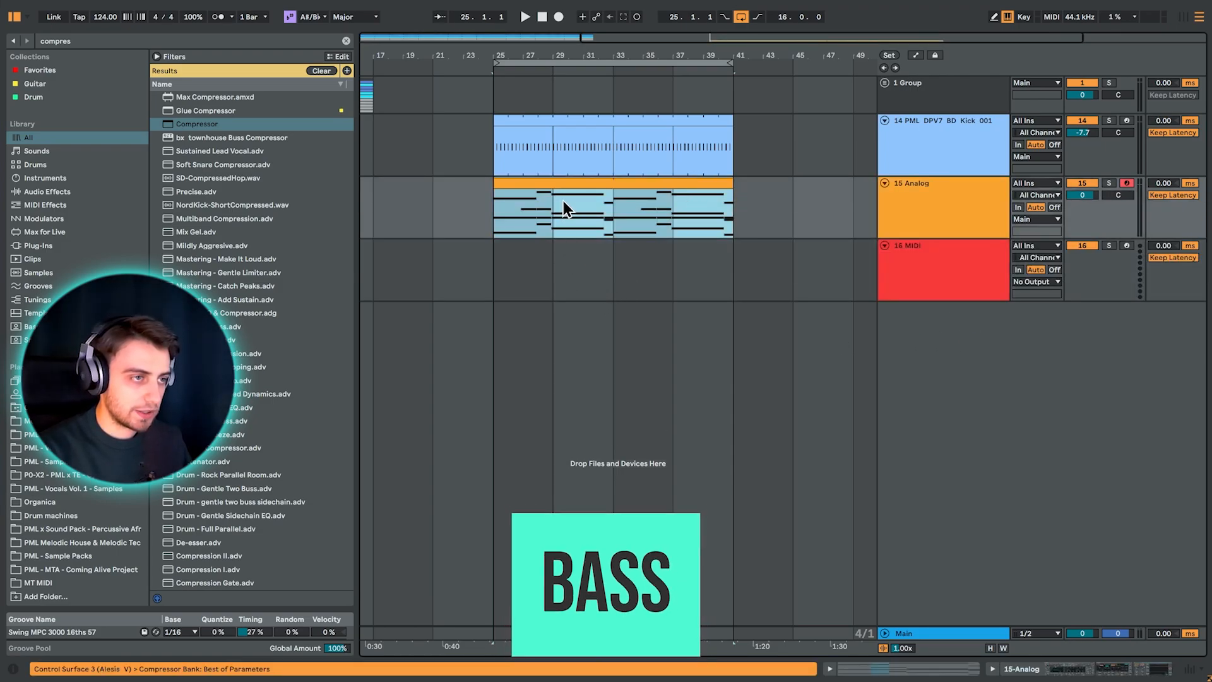
{"action": "left_click", "coordinate": [500, 279]}
{"action": "key", "text": "ctrl+v"}
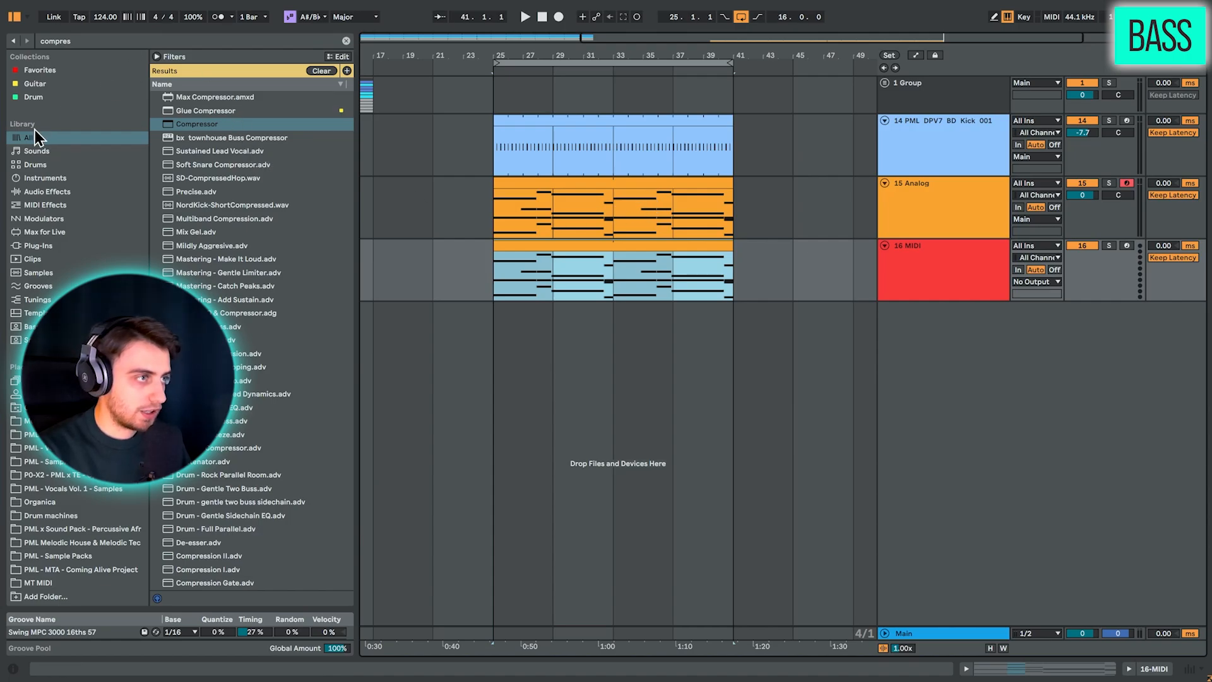
Load Analog on the new track and delete the upper notes in its clip, keeping only each chord's lowest note
{"action": "left_click", "coordinate": [97, 43]}
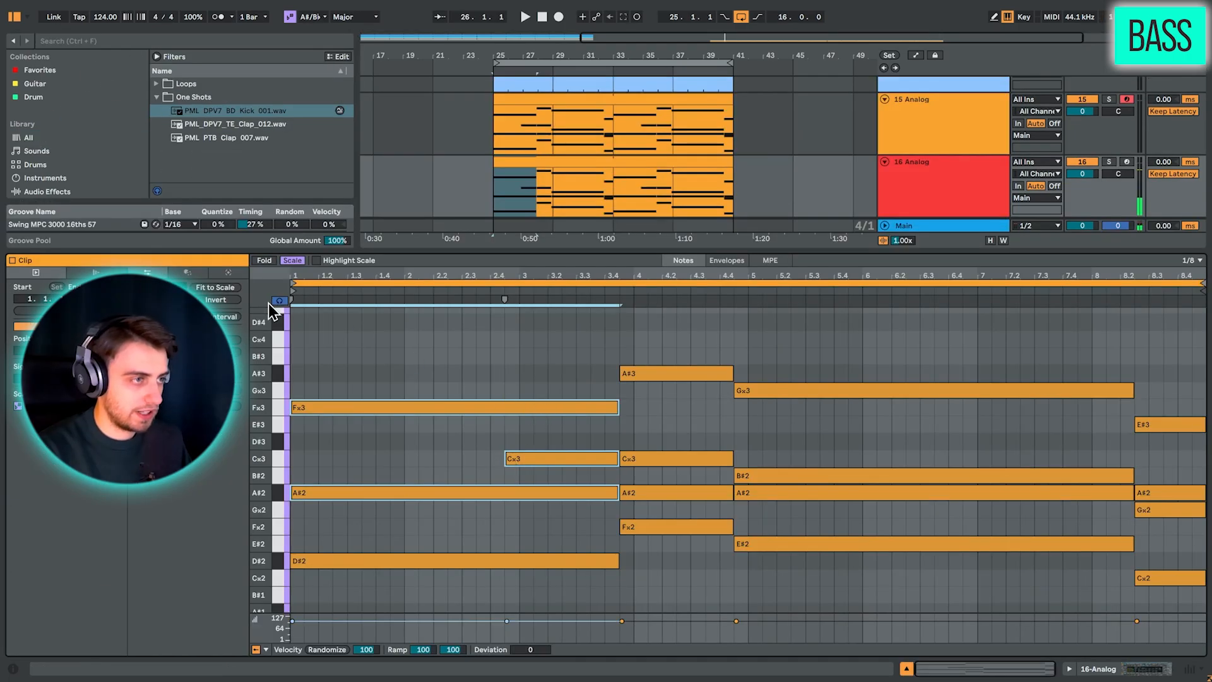
{"action": "left_click_drag", "start_coordinate": [440, 337], "coordinate": [558, 511]}
{"action": "key", "text": "Delete"}
{"action": "left_click_drag", "start_coordinate": [667, 318], "coordinate": [696, 491]}
{"action": "key", "text": "Delete"}
{"action": "left_click_drag", "start_coordinate": [793, 347], "coordinate": [874, 490]}
{"action": "key", "text": "Delete"}
Select all the remaining bass notes and set the clip's note grid to 1/16
{"action": "key", "text": "ctrl+a"}
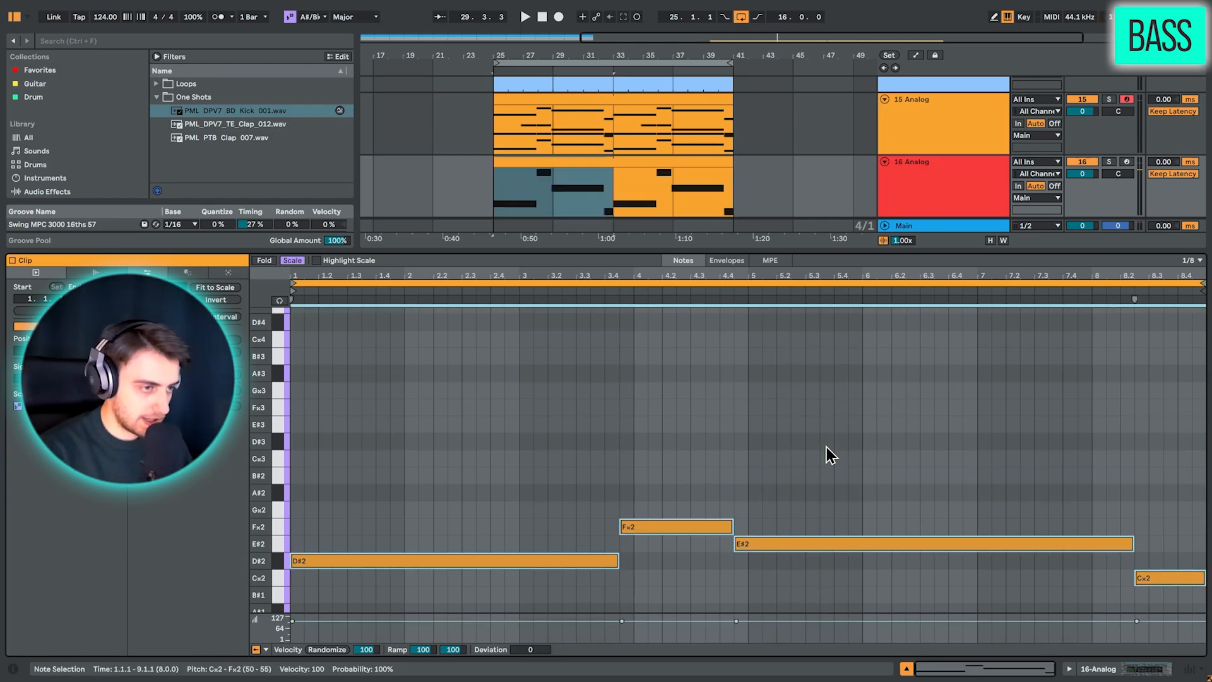
{"action": "right_click", "coordinate": [640, 427]}
{"action": "left_click", "coordinate": [733, 548]}
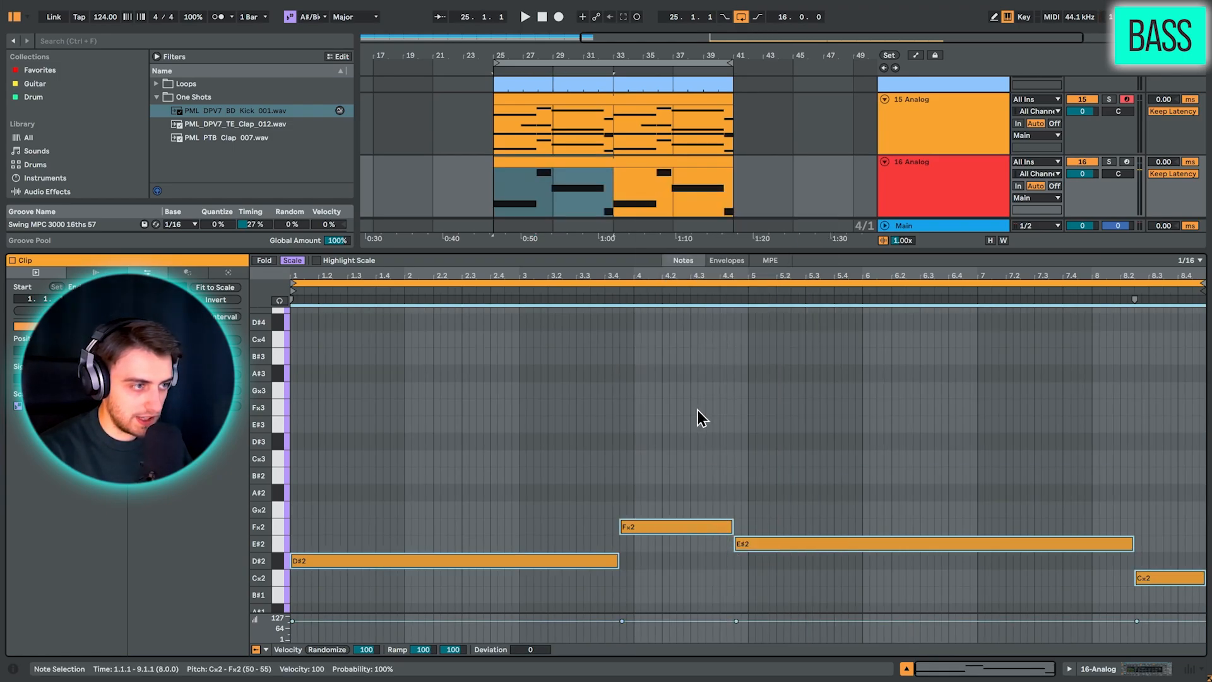
{"action": "key", "text": "plus"}
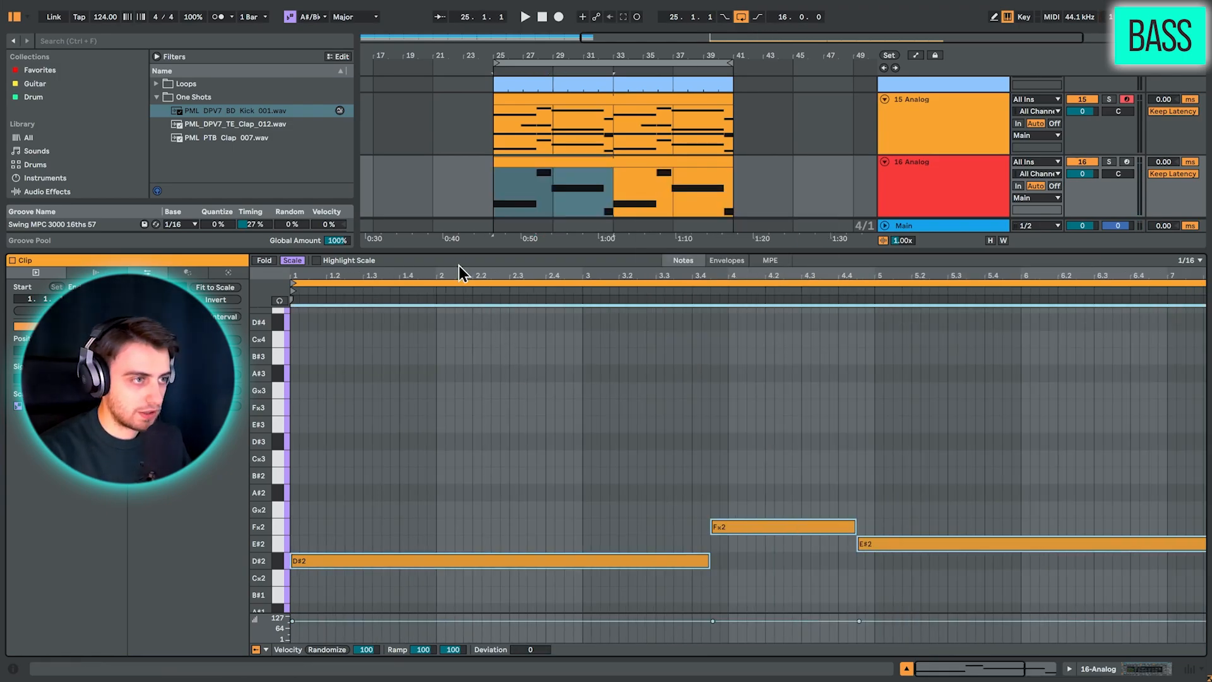
Split all the selected bass notes into consecutive 1/16 notes along the clip's grid
{"action": "left_click_drag", "start_coordinate": [459, 274], "coordinate": [424, 274]}
{"action": "key", "text": "ctrl+e"}
{"action": "left_click", "coordinate": [483, 449]}
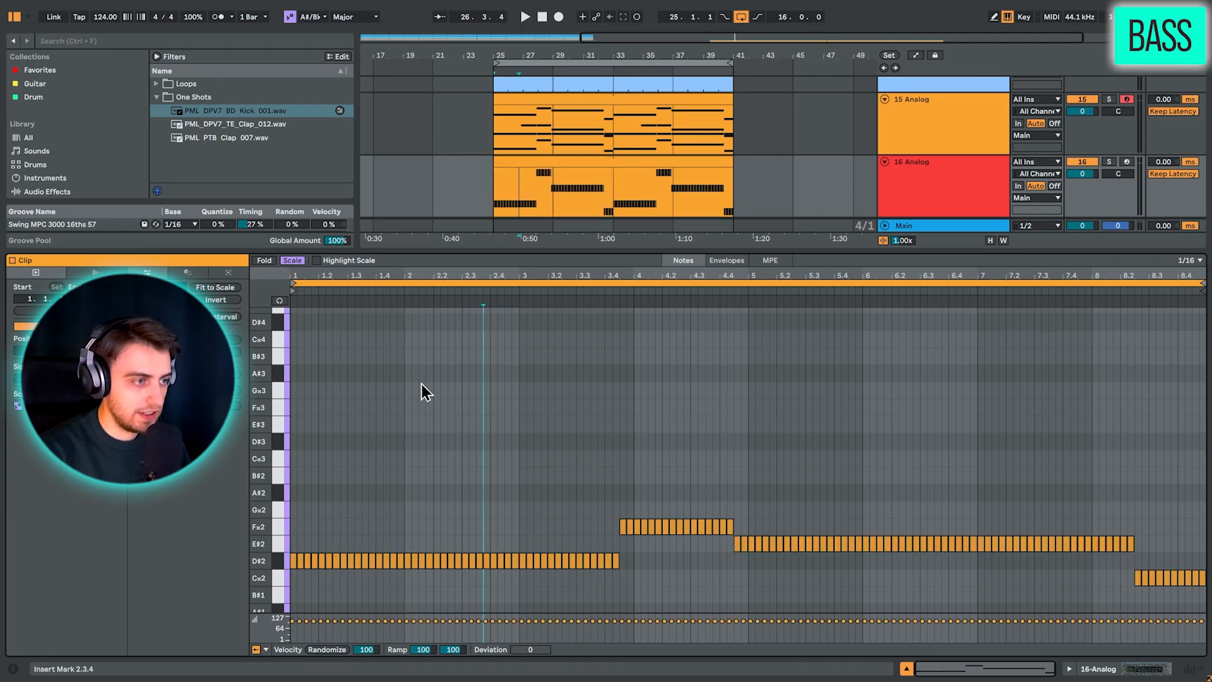
{"action": "mouse_move", "coordinate": [291, 276]}
{"action": "left_mouse_down"}
{"action": "mouse_move", "coordinate": [292, 316]}
{"action": "mouse_move", "coordinate": [291, 277]}
{"action": "left_mouse_up"}
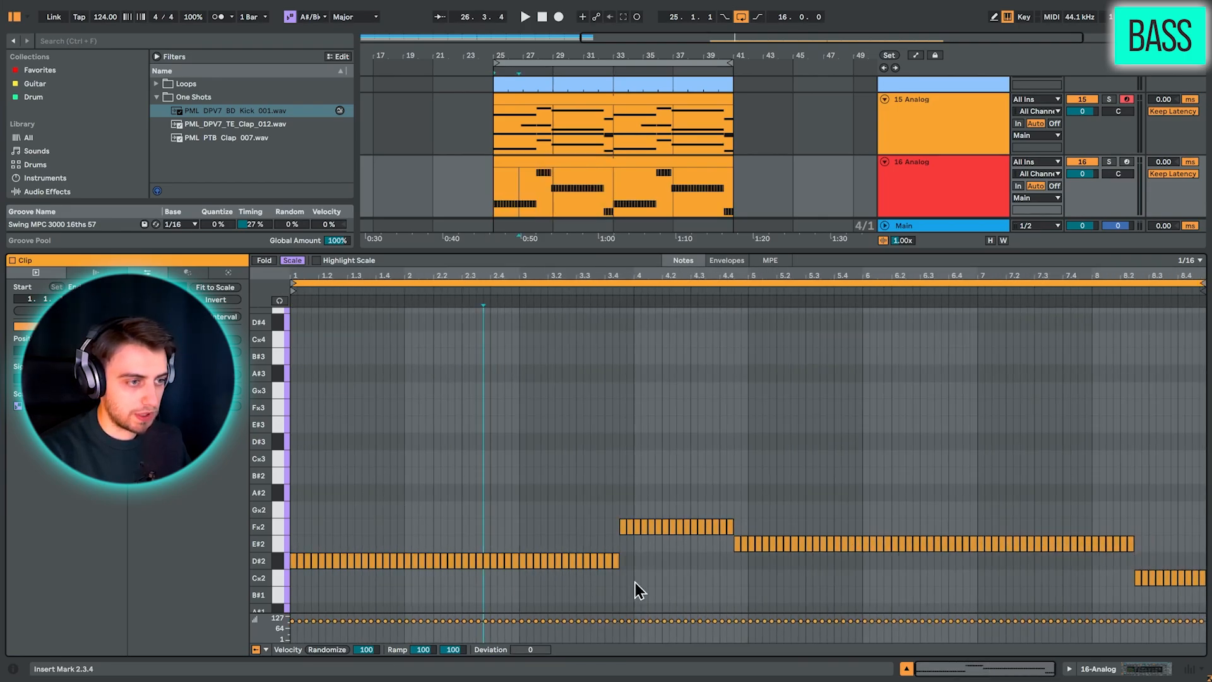
{"action": "left_click", "coordinate": [755, 439]}
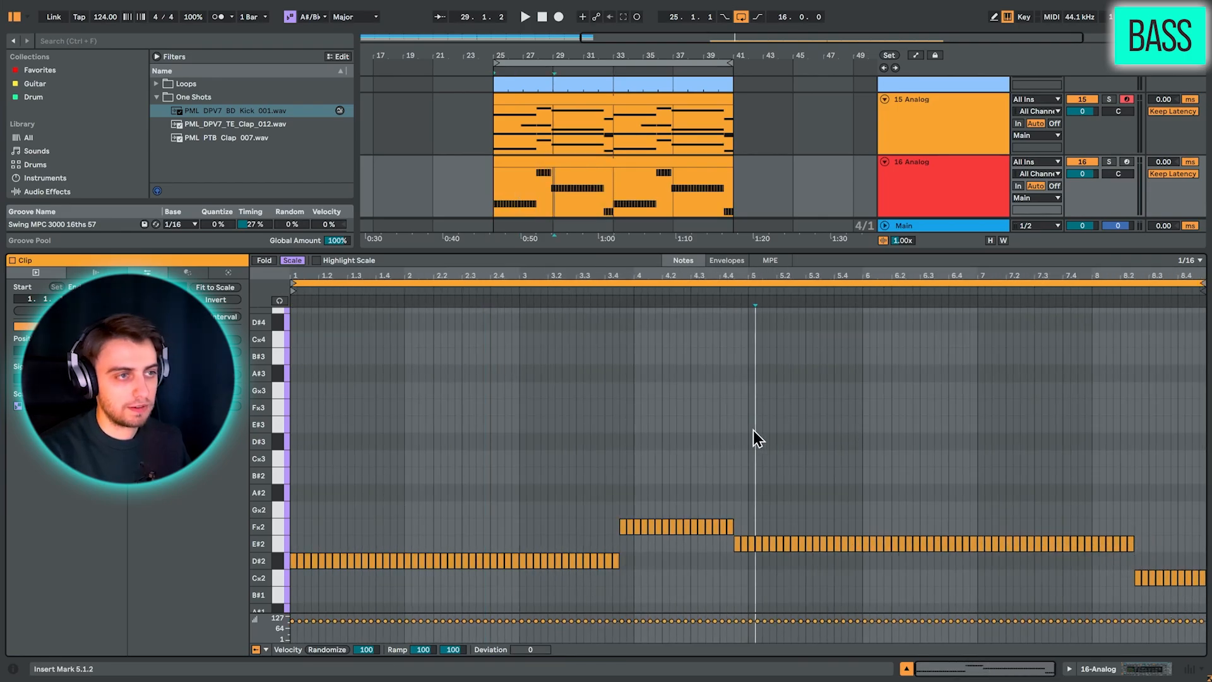
Select the bass track's clips from bar 25 to bar 41 and solo the track
{"action": "key", "text": "shift+Tab"}
{"action": "left_click_drag", "start_coordinate": [537, 254], "coordinate": [731, 267]}
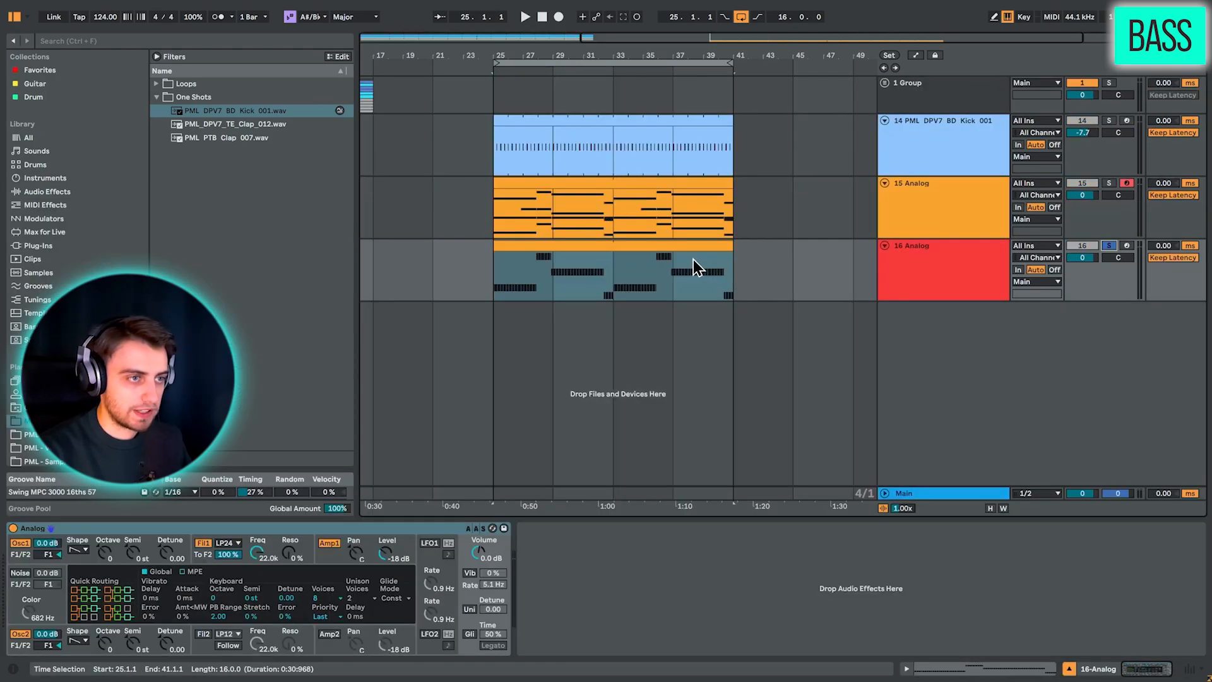
{"action": "left_click", "coordinate": [680, 244]}
{"action": "key", "text": "s"}
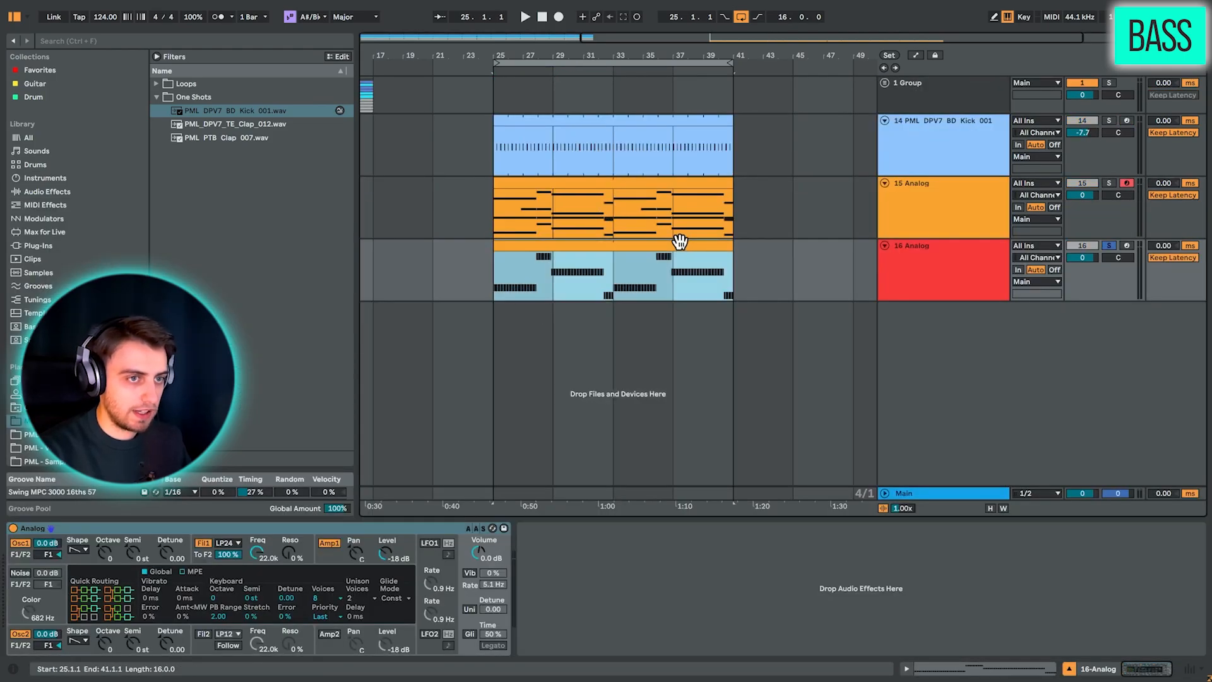
Set both Analog oscillators to the rectangle wave, oscillator 2's octave to -1, and filter 1's frequency to about 443 Hz
{"action": "left_click", "coordinate": [78, 551]}
{"action": "left_click", "coordinate": [80, 582]}
{"action": "left_click", "coordinate": [79, 641]}
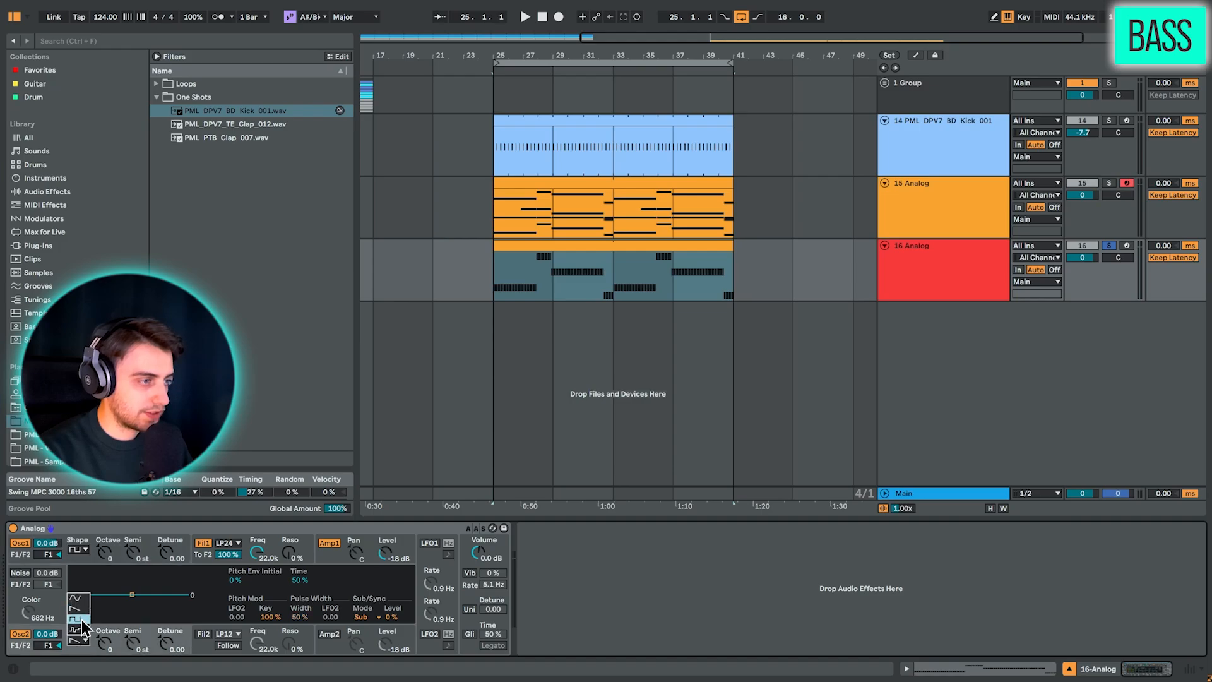
{"action": "left_click", "coordinate": [89, 617]}
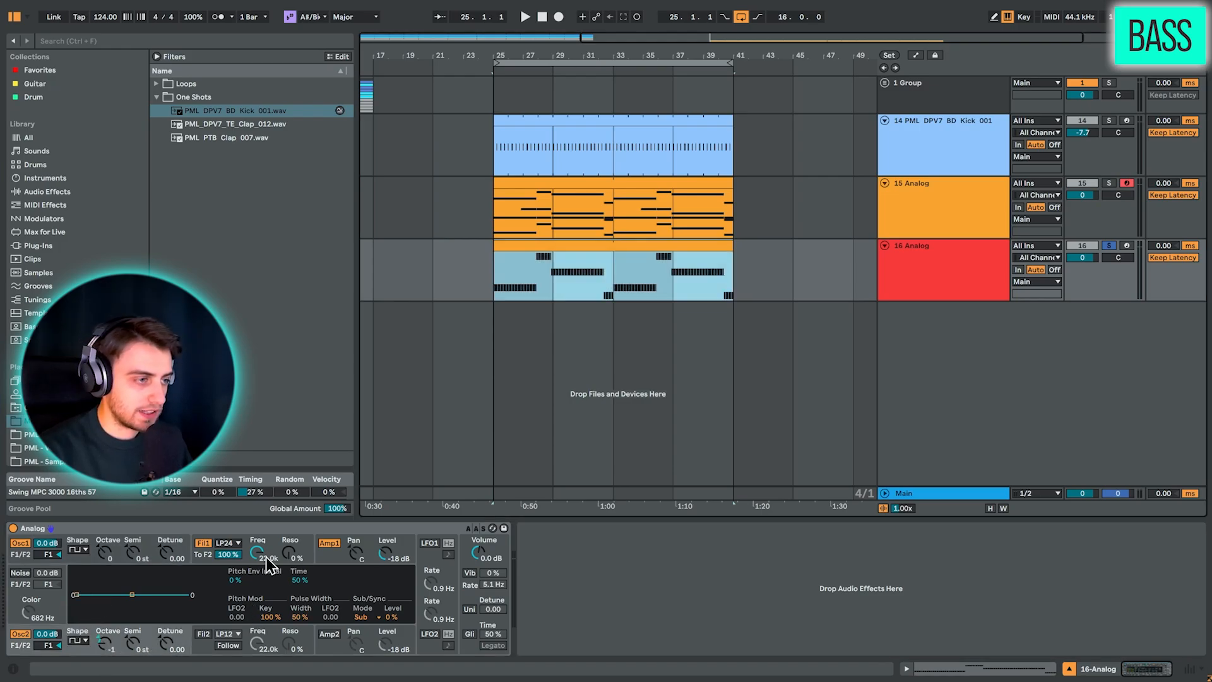
{"action": "left_click_drag", "start_coordinate": [256, 553], "coordinate": [257, 569]}
Play the soloed bassline and transpose all notes in its clip down one octave
{"action": "key", "text": "shift+Tab"}
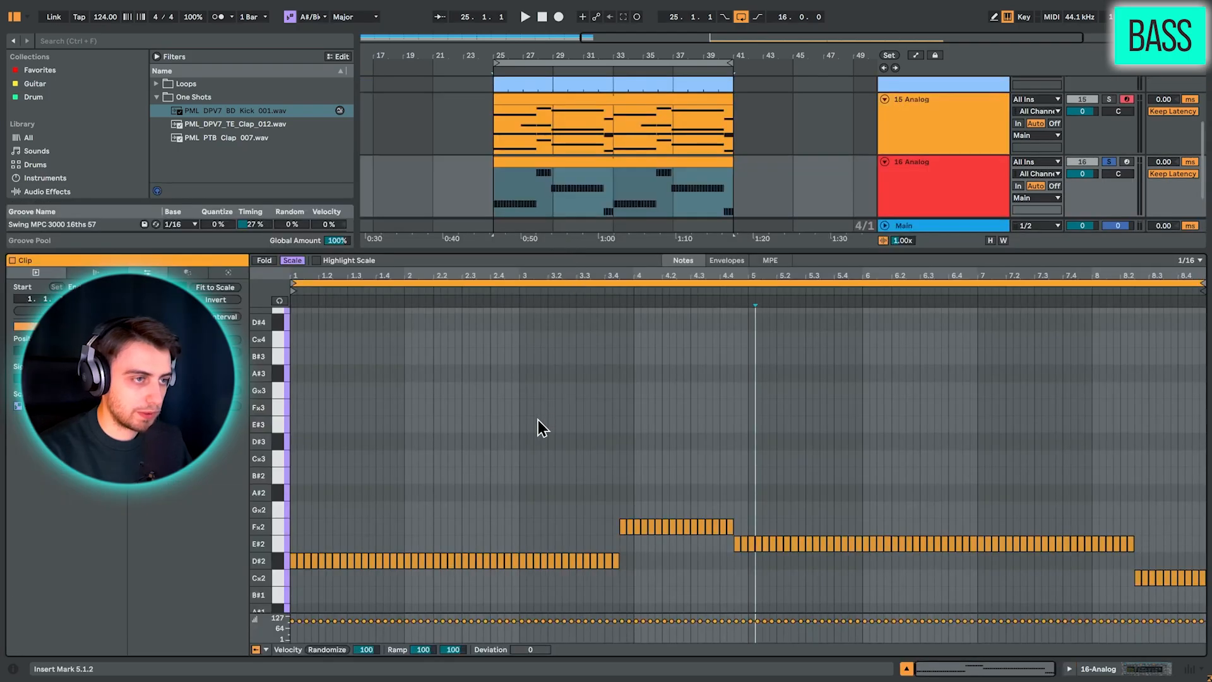
{"action": "key", "text": "shift+Tab"}
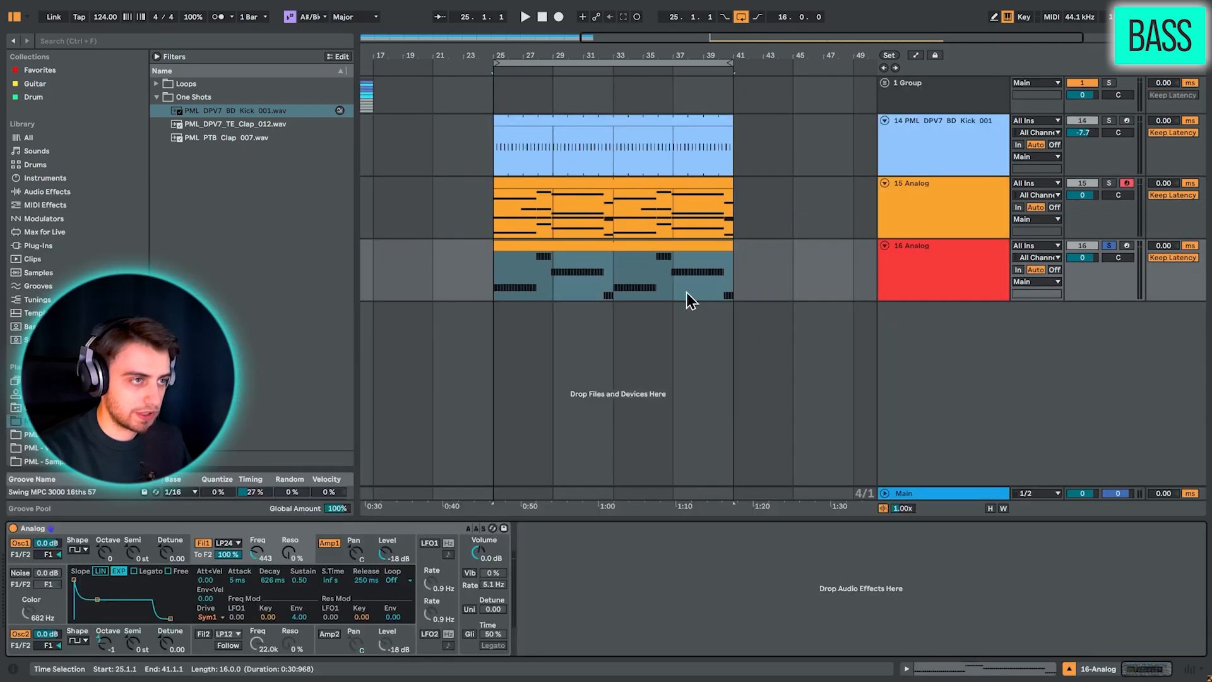
{"action": "key", "text": "space"}
{"action": "key", "text": "shift+Tab"}
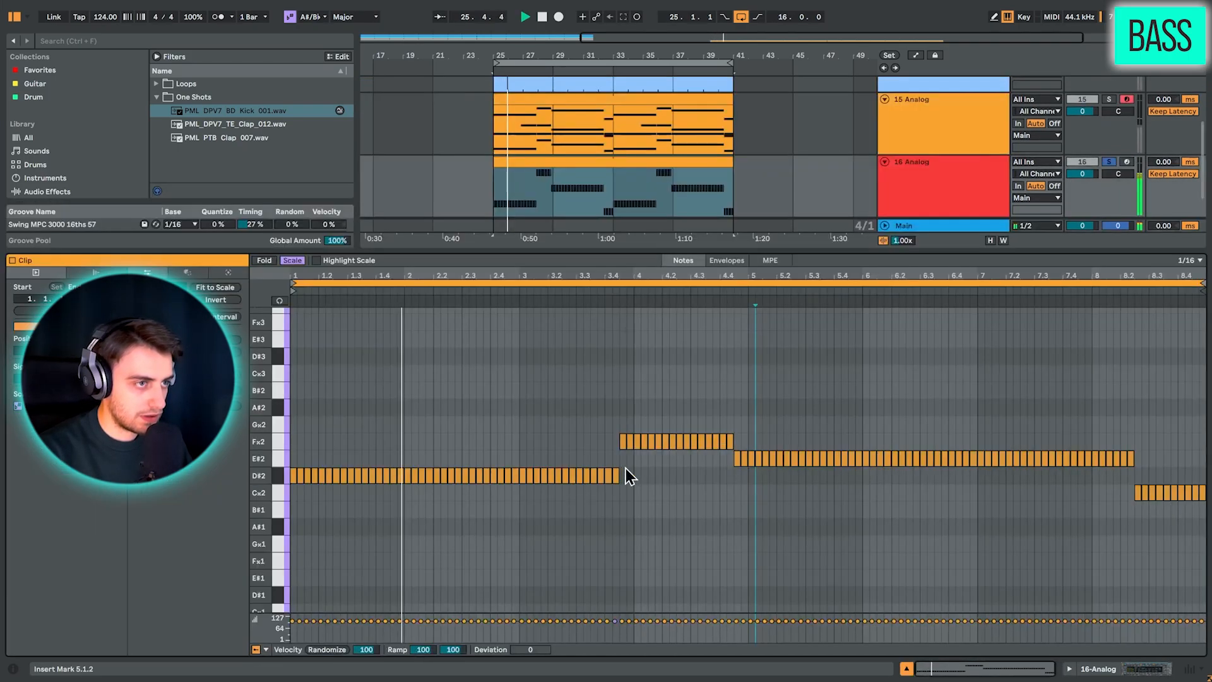
{"action": "key", "text": "space"}
{"action": "key", "text": "ctrl+a"}
{"action": "key", "text": "shift+Down"}
{"action": "key", "text": "space"}
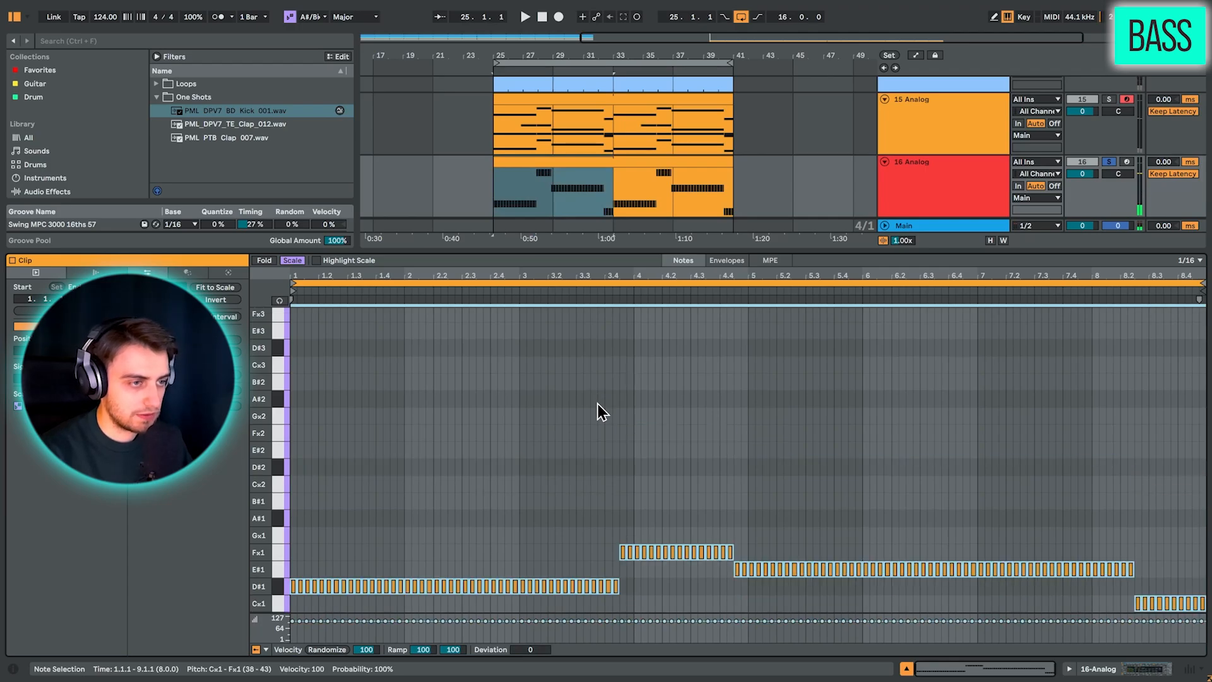
Lower filter 1's frequency to about 39 Hz and oscillator 2's level to about -7 dB, auditioning oscillator 2 without oscillator 1
{"action": "key", "text": "shift+Tab"}
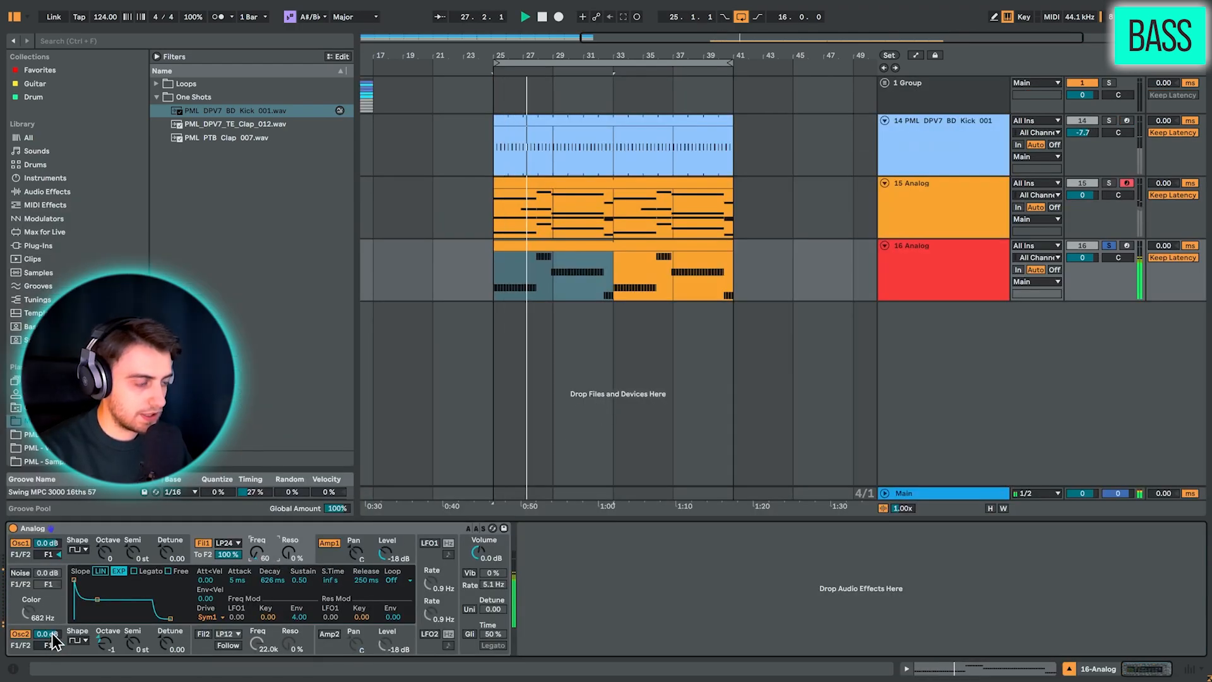
{"action": "mouse_move", "coordinate": [48, 634]}
{"action": "left_mouse_down"}
{"action": "mouse_move", "coordinate": [48, 676]}
{"action": "mouse_move", "coordinate": [47, 625]}
{"action": "left_mouse_up"}
{"action": "left_click", "coordinate": [21, 544]}
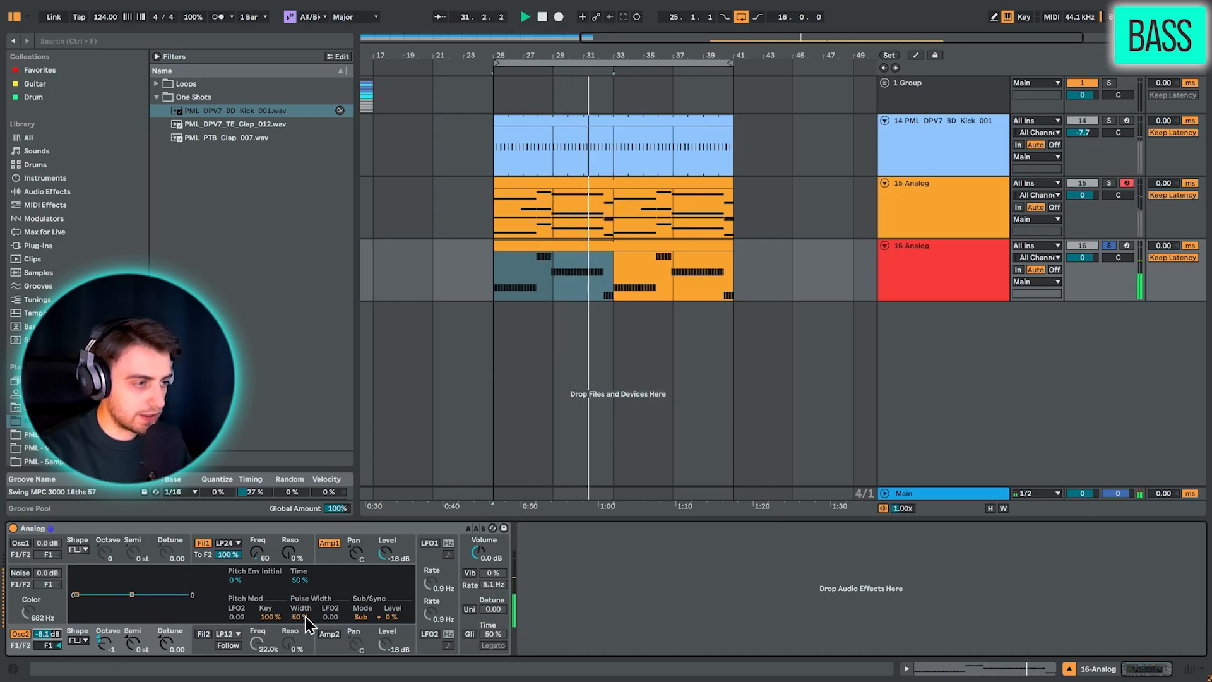
{"action": "left_click_drag", "start_coordinate": [305, 616], "coordinate": [305, 603]}
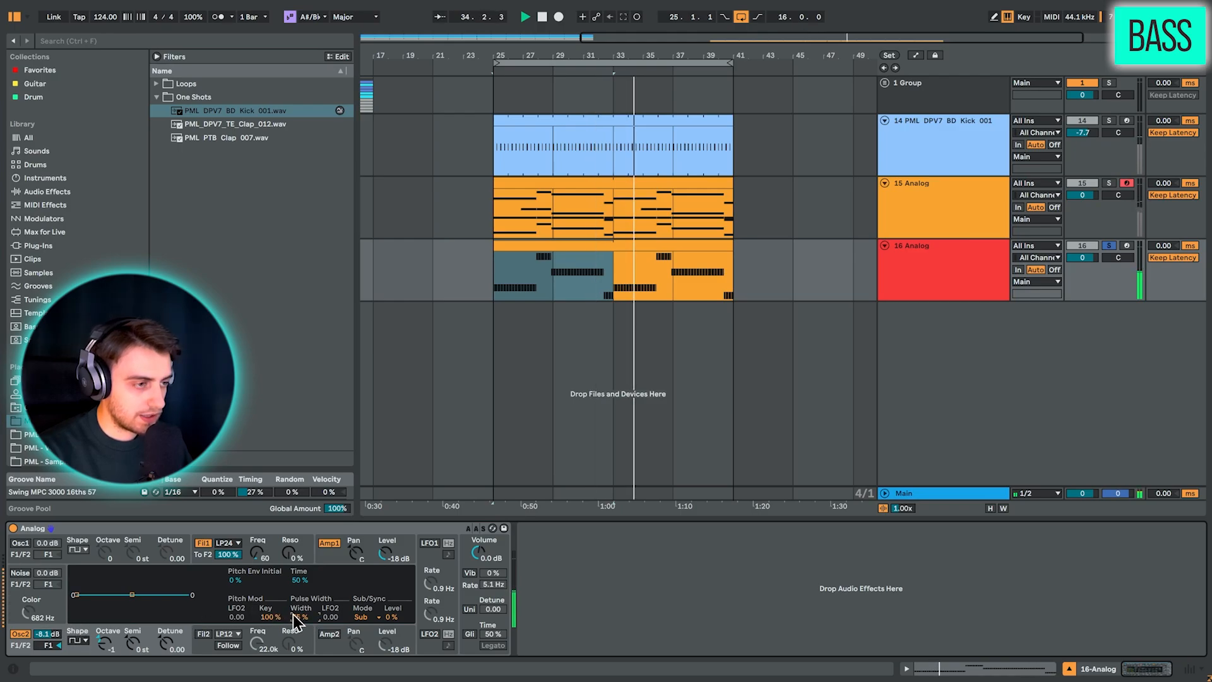
{"action": "left_click", "coordinate": [29, 545]}
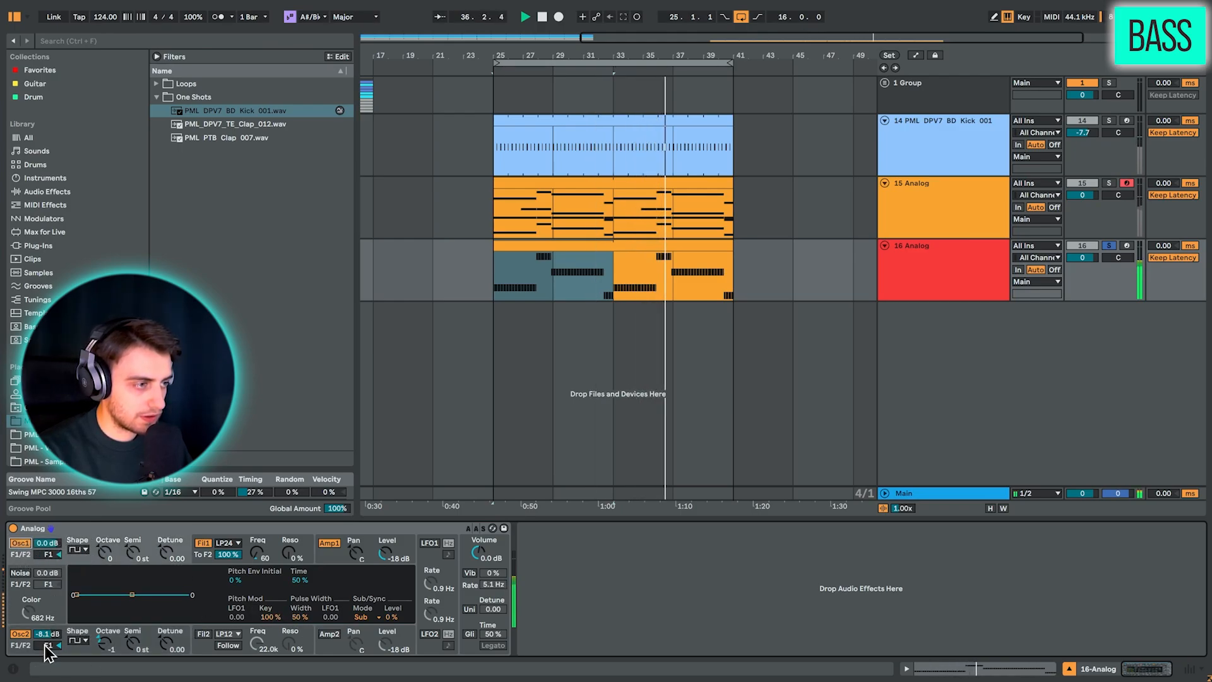
{"action": "left_click_drag", "start_coordinate": [47, 635], "coordinate": [46, 631]}
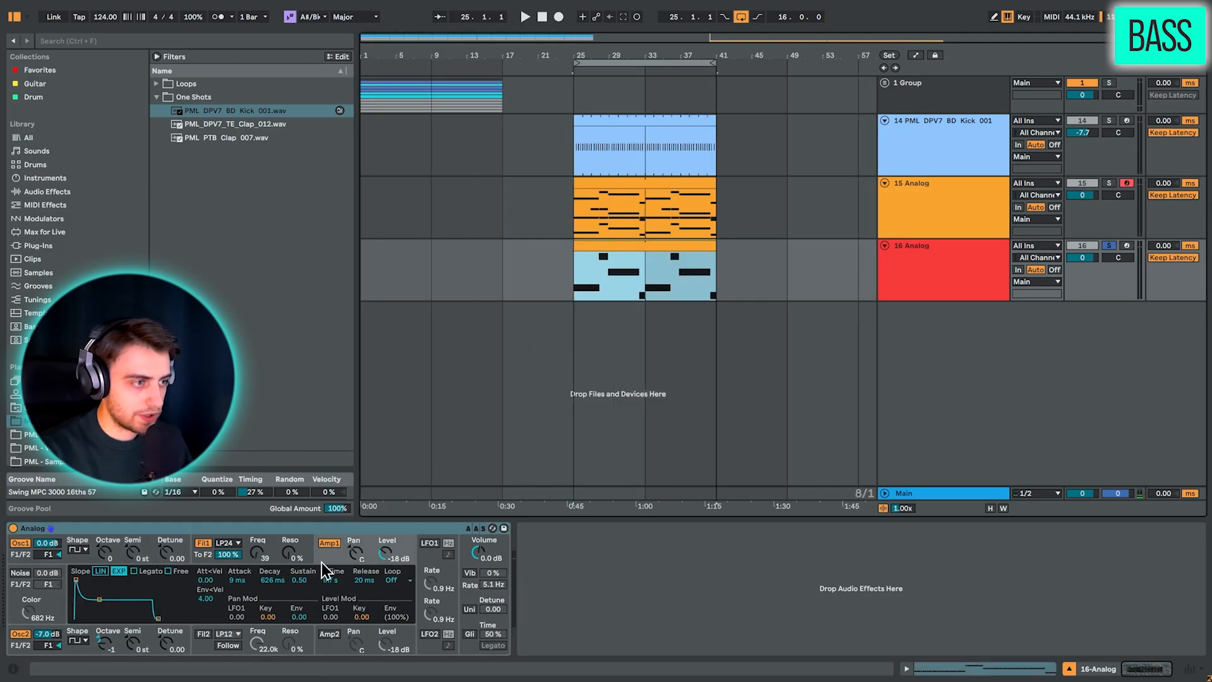
Shorten amp 1's decay to about 595 ms, lower its sustain, and play the bassline
{"action": "left_click", "coordinate": [331, 559]}
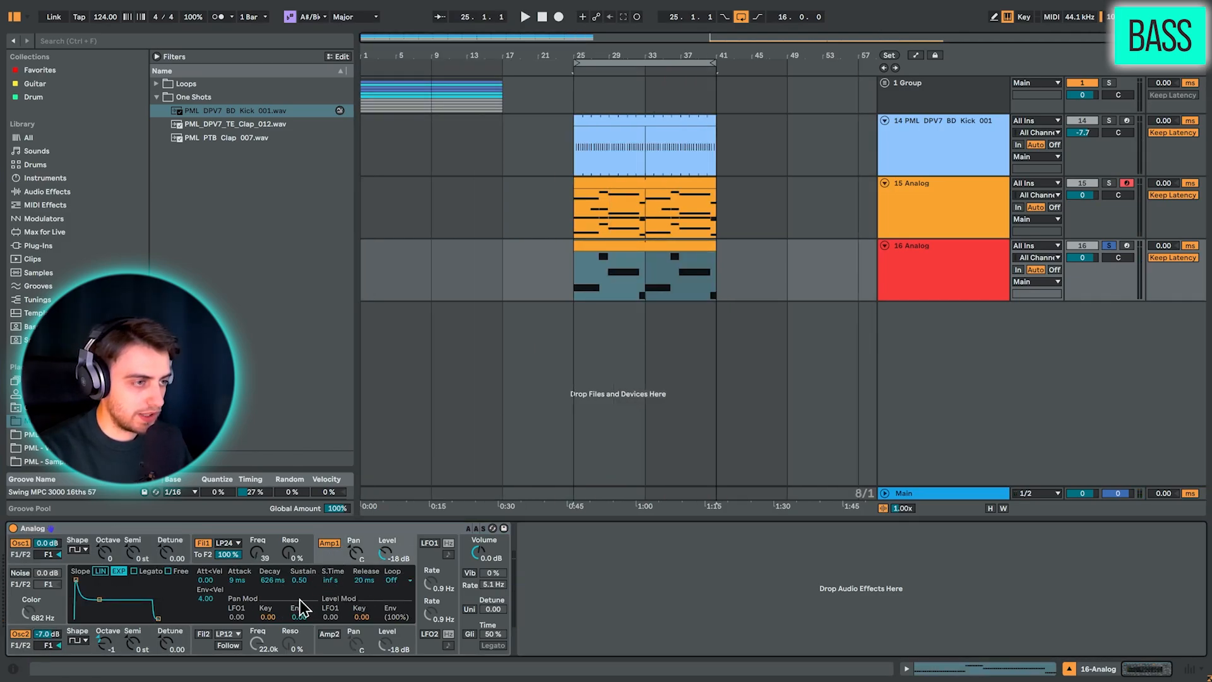
{"action": "left_click_drag", "start_coordinate": [275, 582], "coordinate": [275, 606]}
{"action": "key", "text": "space"}
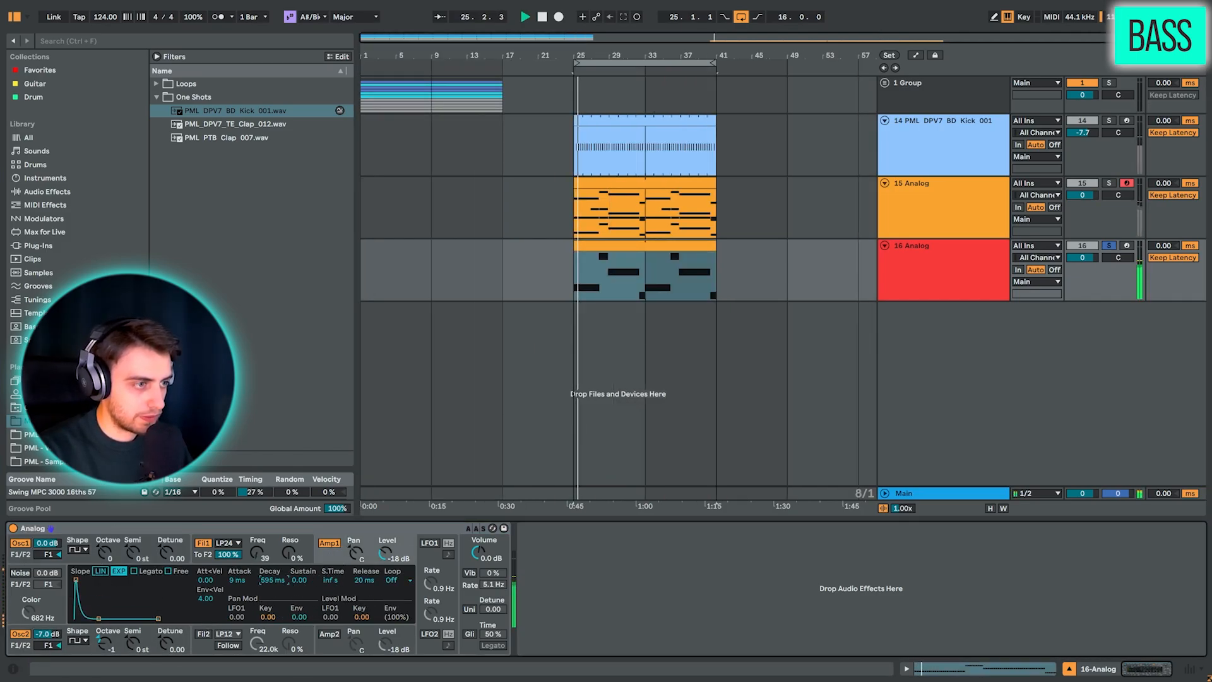
Select all the 1/16 notes in the bass clip, examine them up close, and play the bassline
{"action": "left_click_drag", "start_coordinate": [296, 276], "coordinate": [296, 366]}
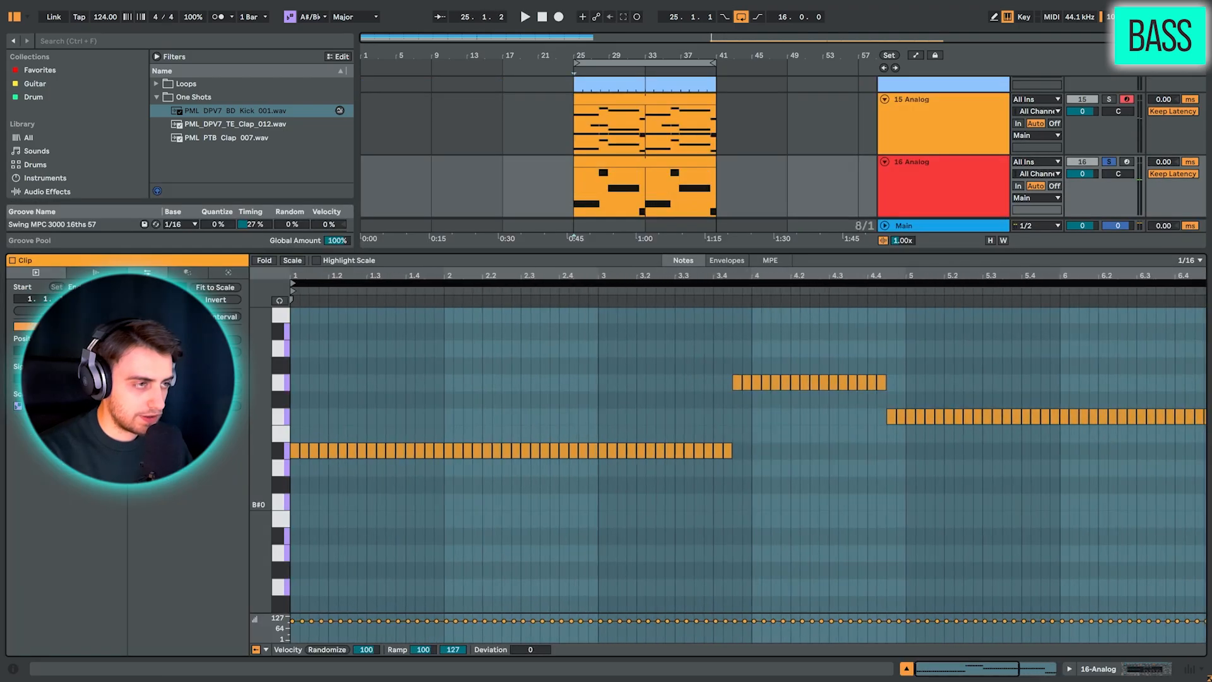
{"action": "left_click", "coordinate": [331, 380]}
{"action": "key", "text": "ctrl+a"}
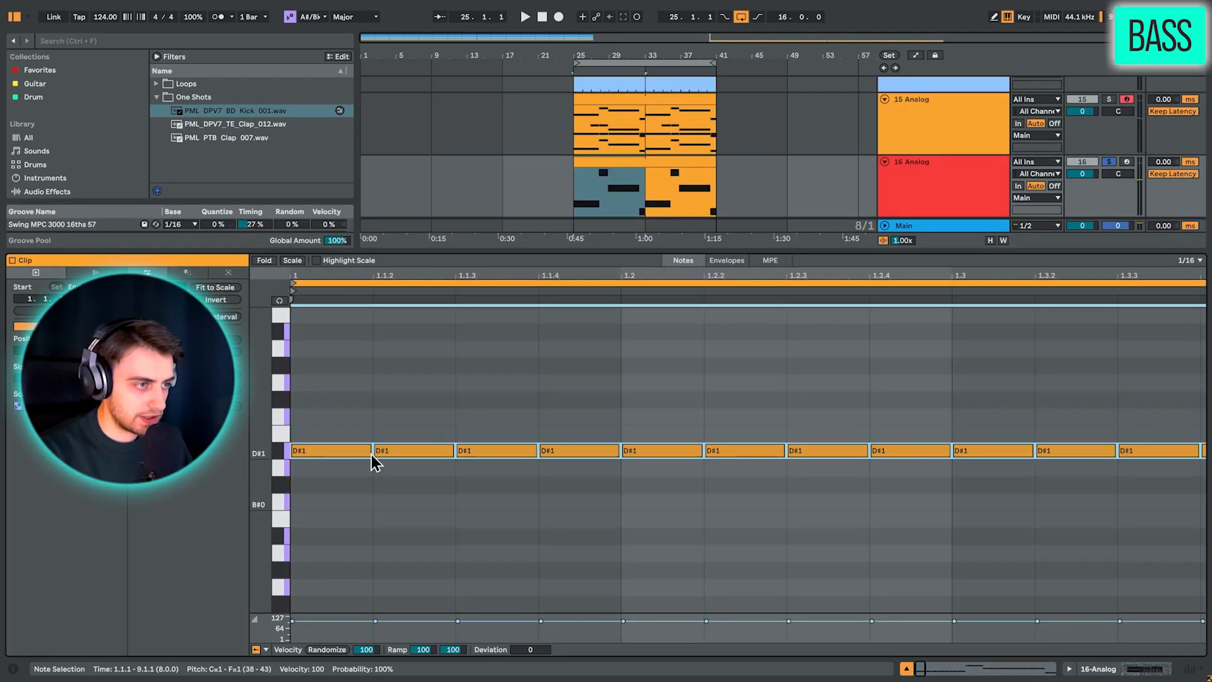
{"action": "key", "text": "space"}
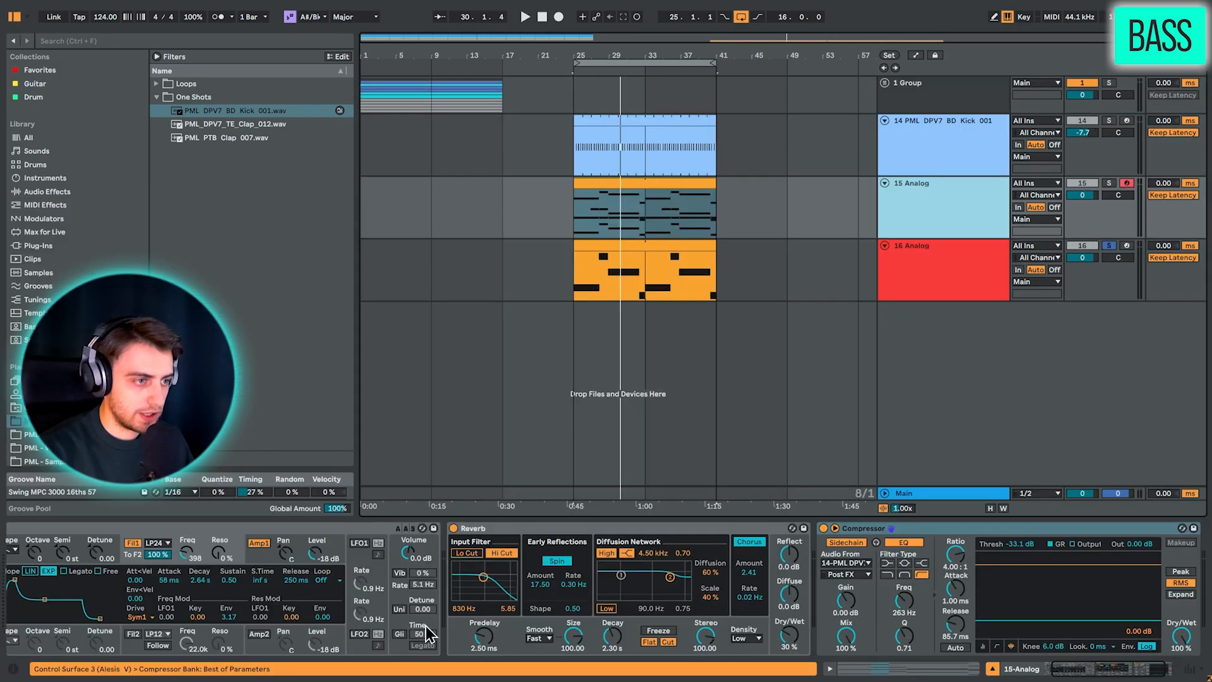
Copy the pad track's sidechain Compressor to the bass track and set its threshold to about -39 dB during playback
{"action": "left_click", "coordinate": [873, 528]}
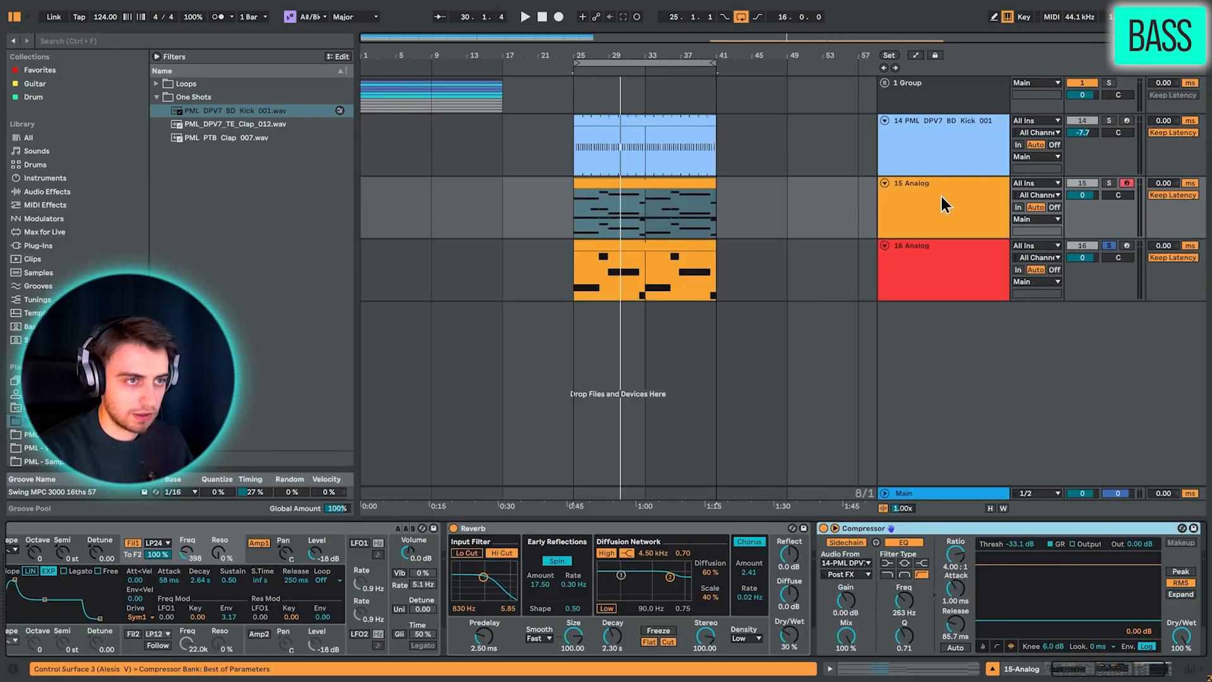
{"action": "left_click", "coordinate": [937, 281]}
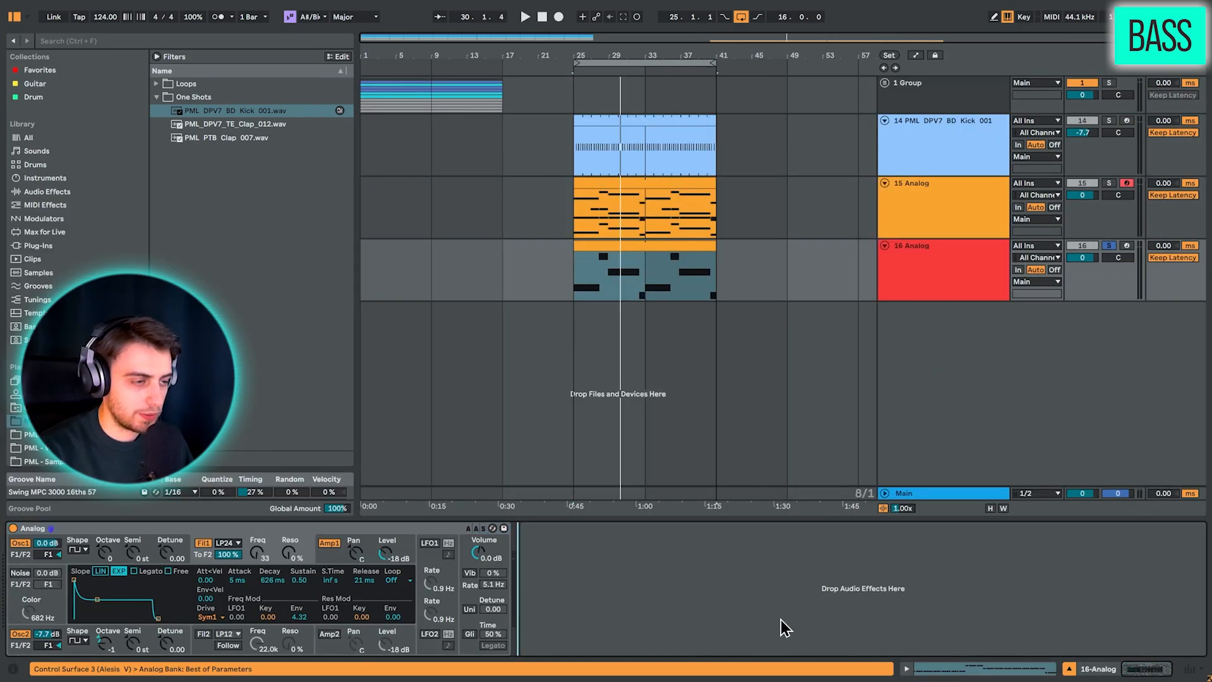
{"action": "key", "text": "ctrl+v"}
{"action": "left_click", "coordinate": [655, 248]}
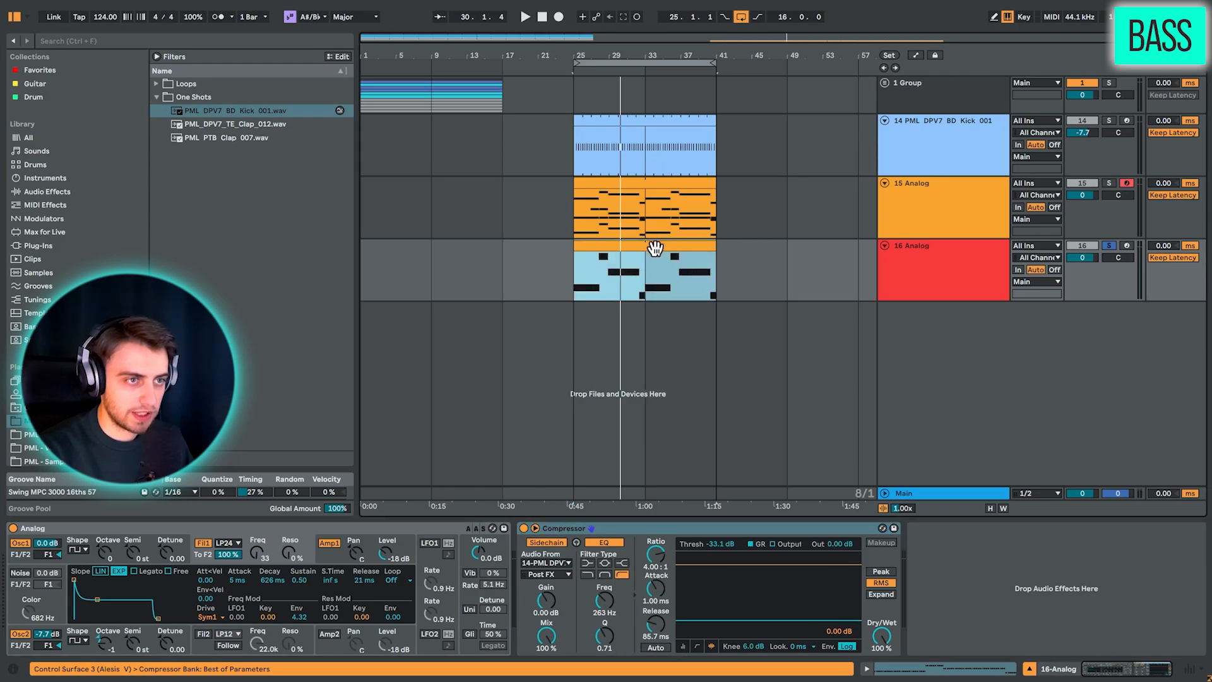
{"action": "key", "text": "space"}
{"action": "left_click_drag", "start_coordinate": [719, 544], "coordinate": [718, 552]}
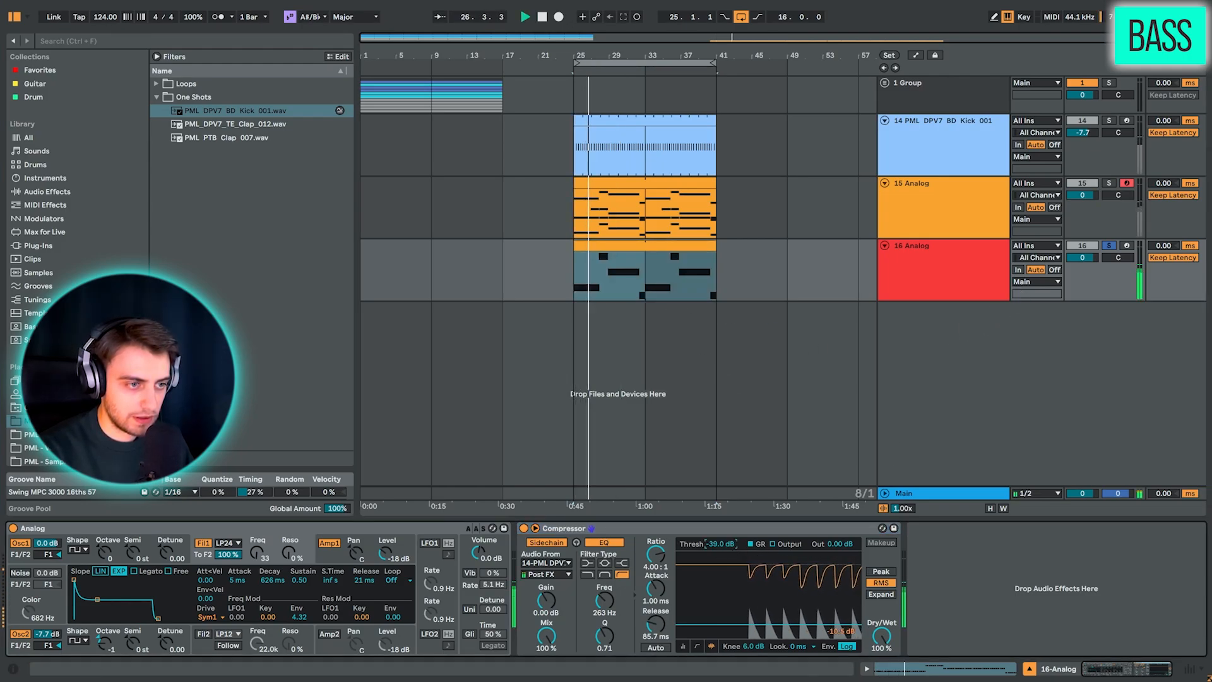
Unsolo the bass track and set its volume to -1.5 dB against the kick and pad
{"action": "left_click", "coordinate": [1111, 247]}
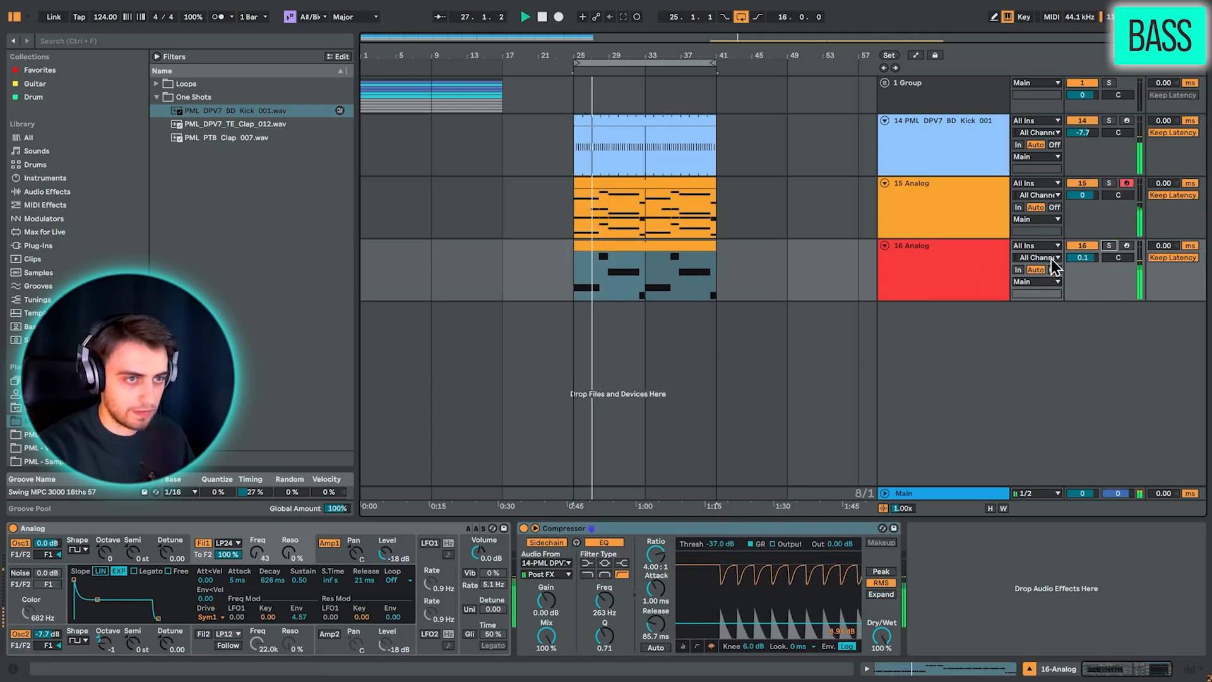
{"action": "left_click_drag", "start_coordinate": [1082, 257], "coordinate": [1082, 266]}
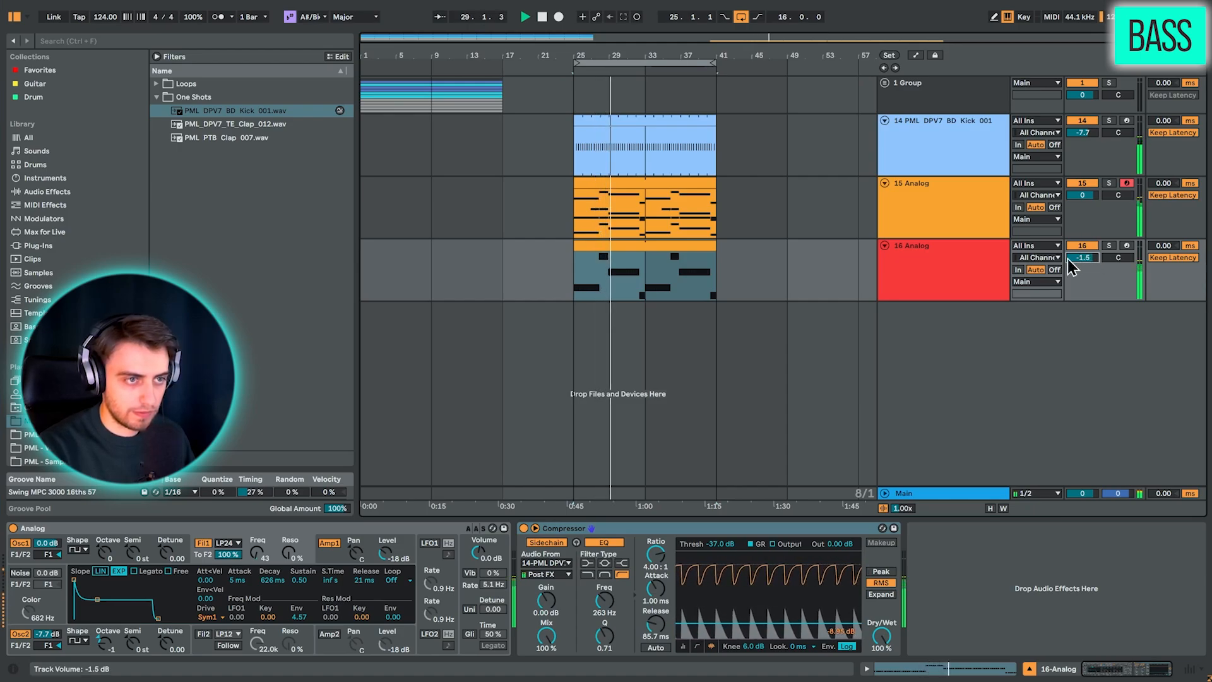
Color the bass track and its clips blue, and rename the pad and bass tracks Chords and Bass
{"action": "right_click", "coordinate": [956, 261]}
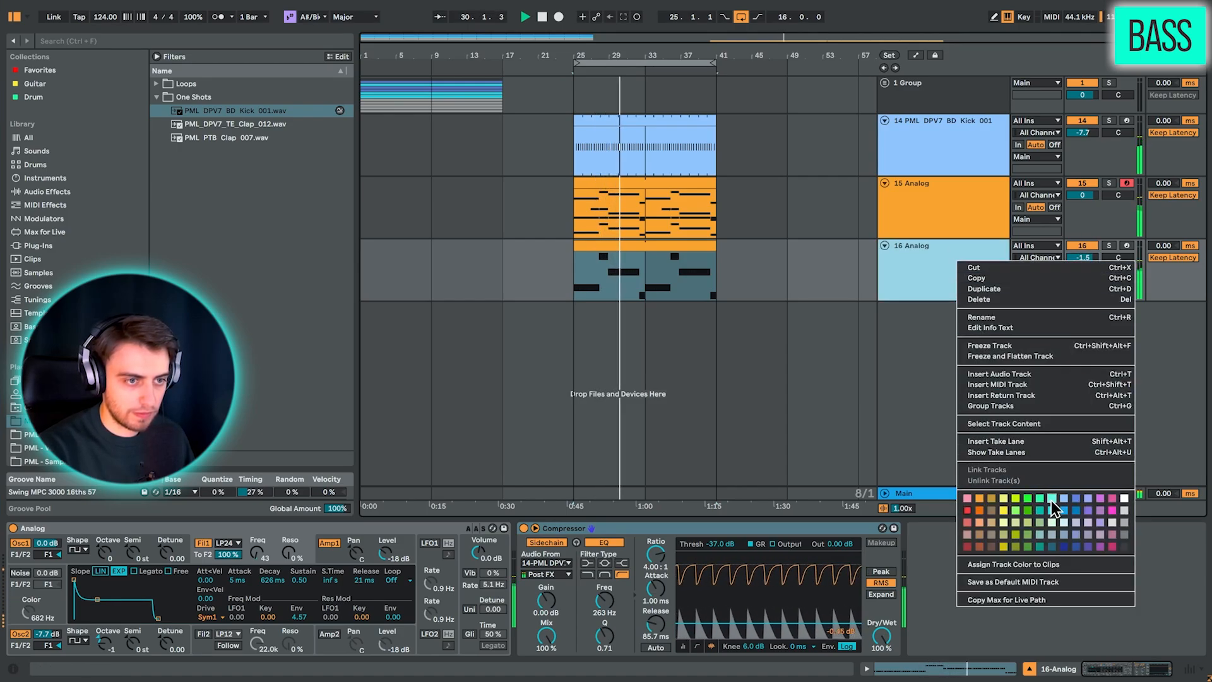
{"action": "left_click", "coordinate": [1074, 498]}
{"action": "right_click", "coordinate": [967, 264]}
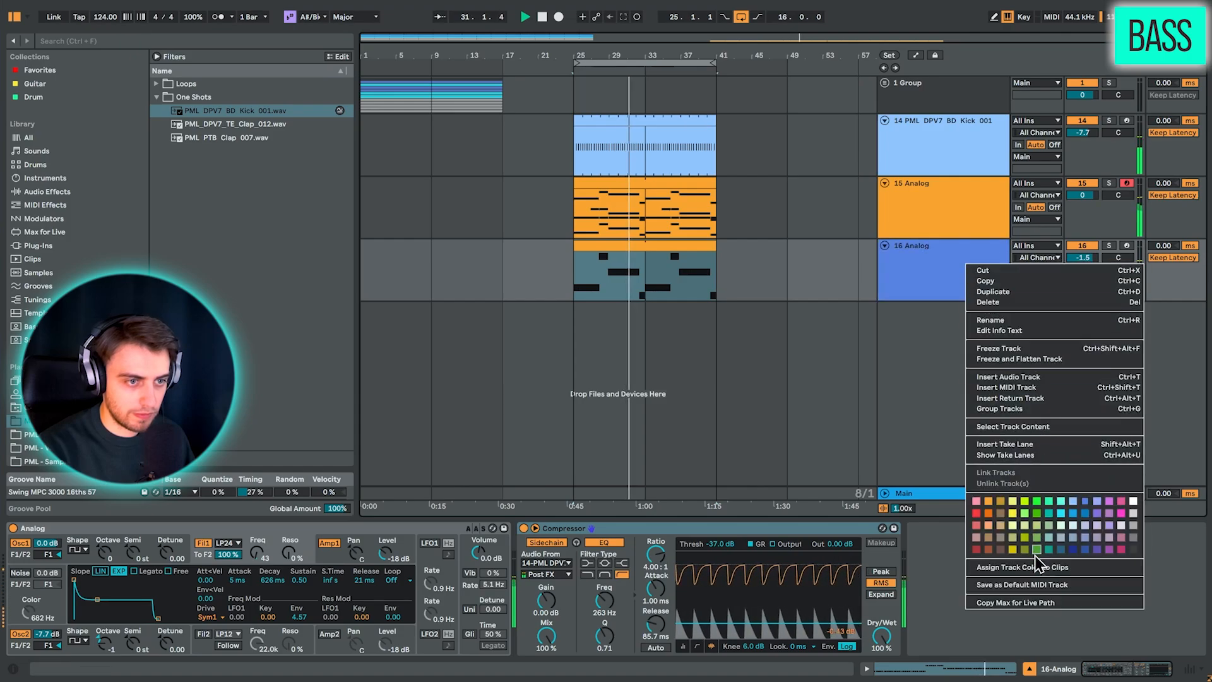
{"action": "left_click", "coordinate": [1029, 567]}
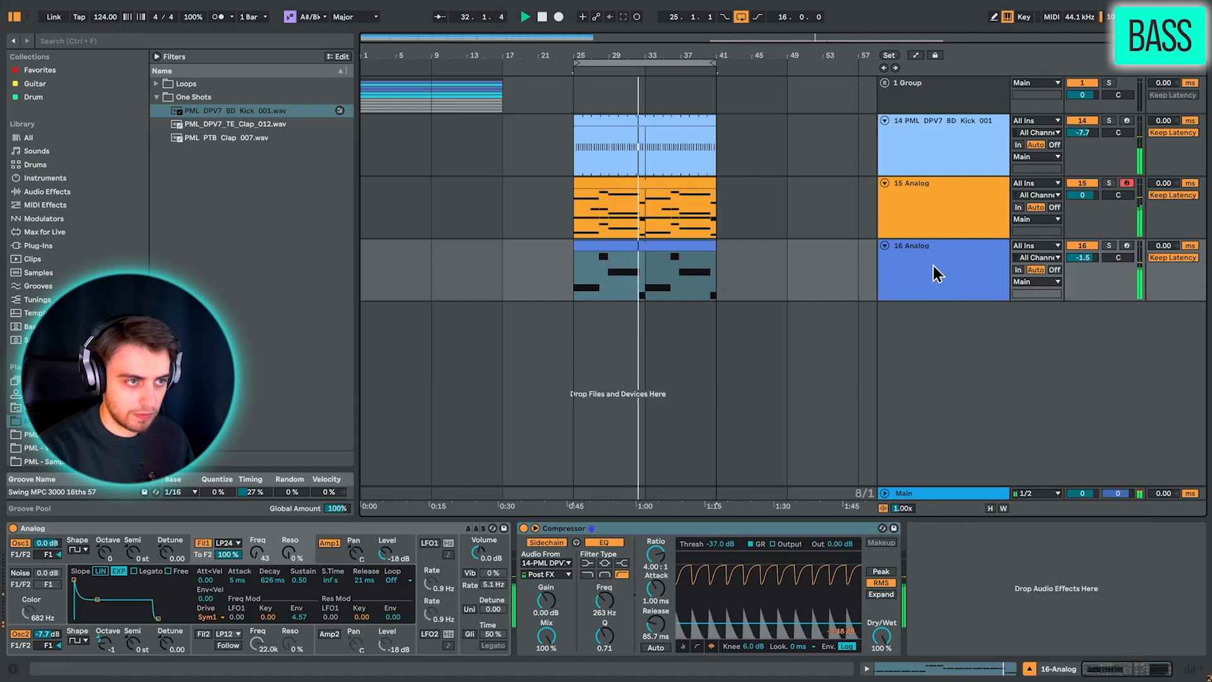
{"action": "left_click", "coordinate": [927, 224]}
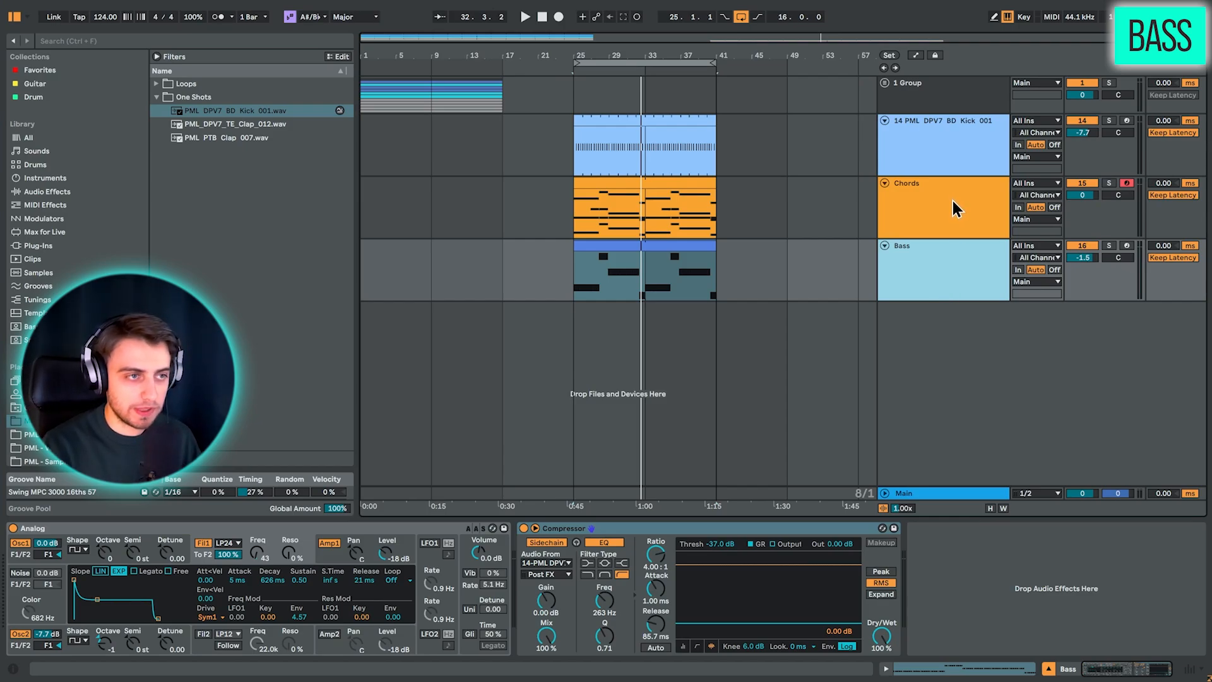
Insert a new MIDI track below the Bass track and load Analog on it
{"action": "right_click", "coordinate": [922, 279]}
{"action": "left_click", "coordinate": [971, 395]}
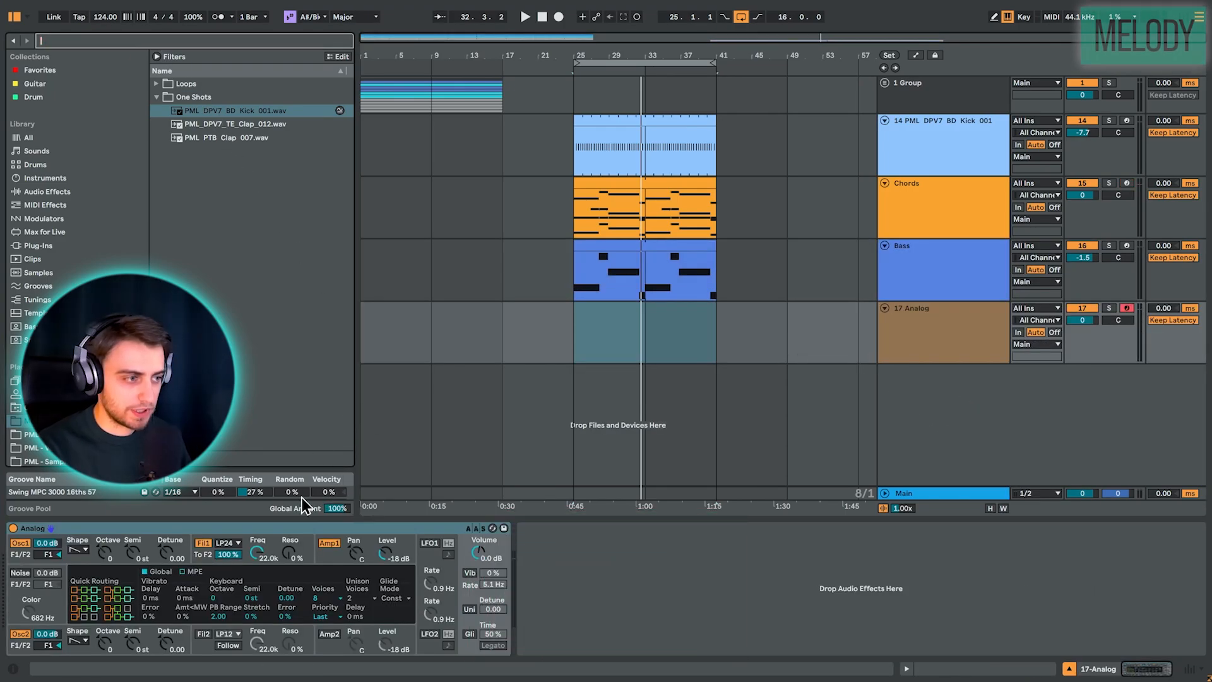
Turn off oscillator 2 on the new Analog, set filter 1's frequency to 440 Hz and its envelope sustain to 0
{"action": "left_click", "coordinate": [23, 634]}
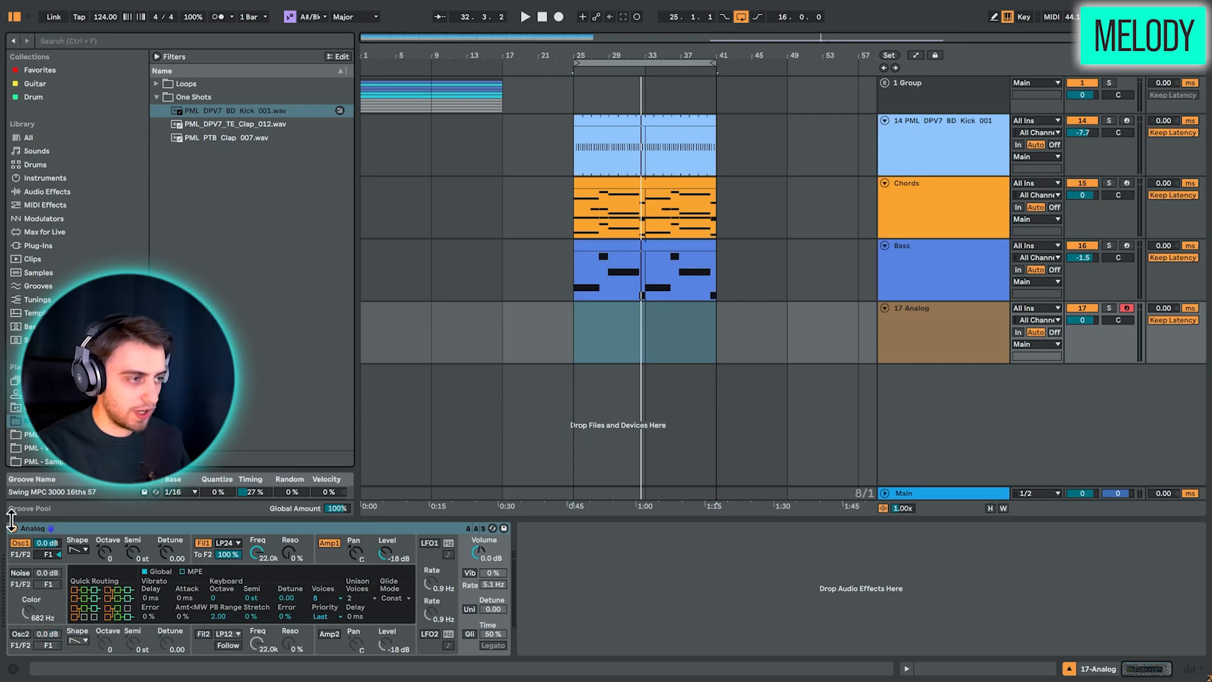
{"action": "mouse_move", "coordinate": [253, 558]}
{"action": "left_mouse_down"}
{"action": "mouse_move", "coordinate": [253, 574]}
{"action": "mouse_move", "coordinate": [256, 560]}
{"action": "left_mouse_up"}
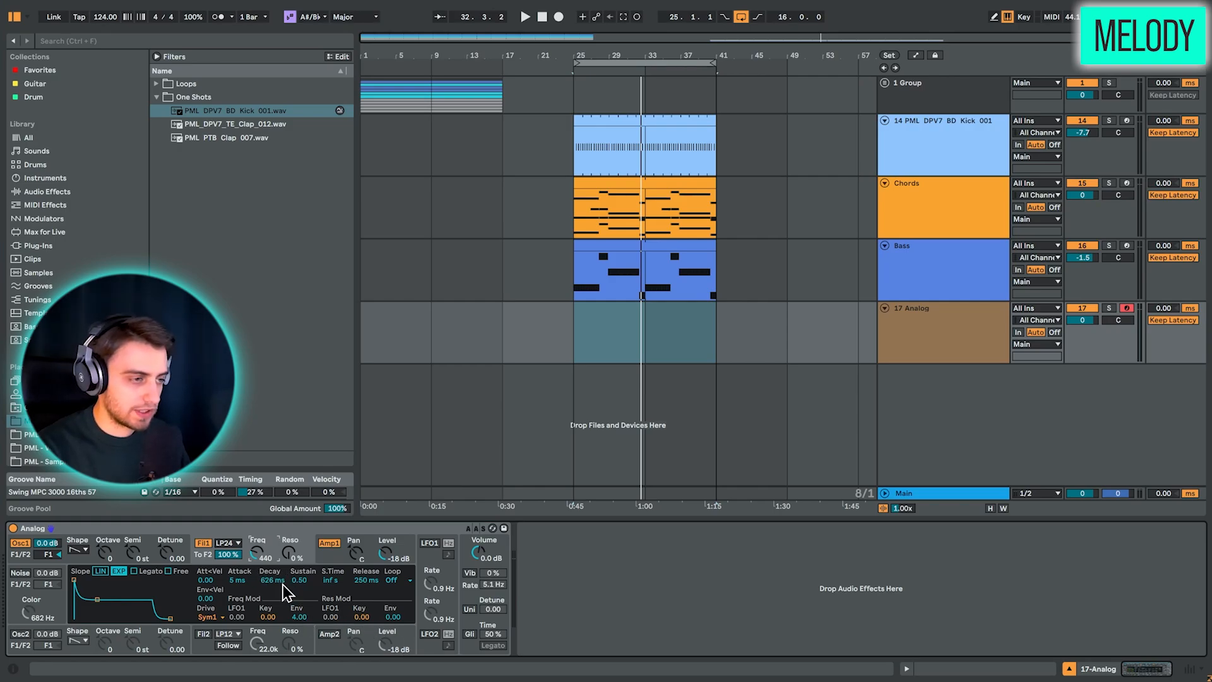
{"action": "left_click_drag", "start_coordinate": [299, 580], "coordinate": [299, 625]}
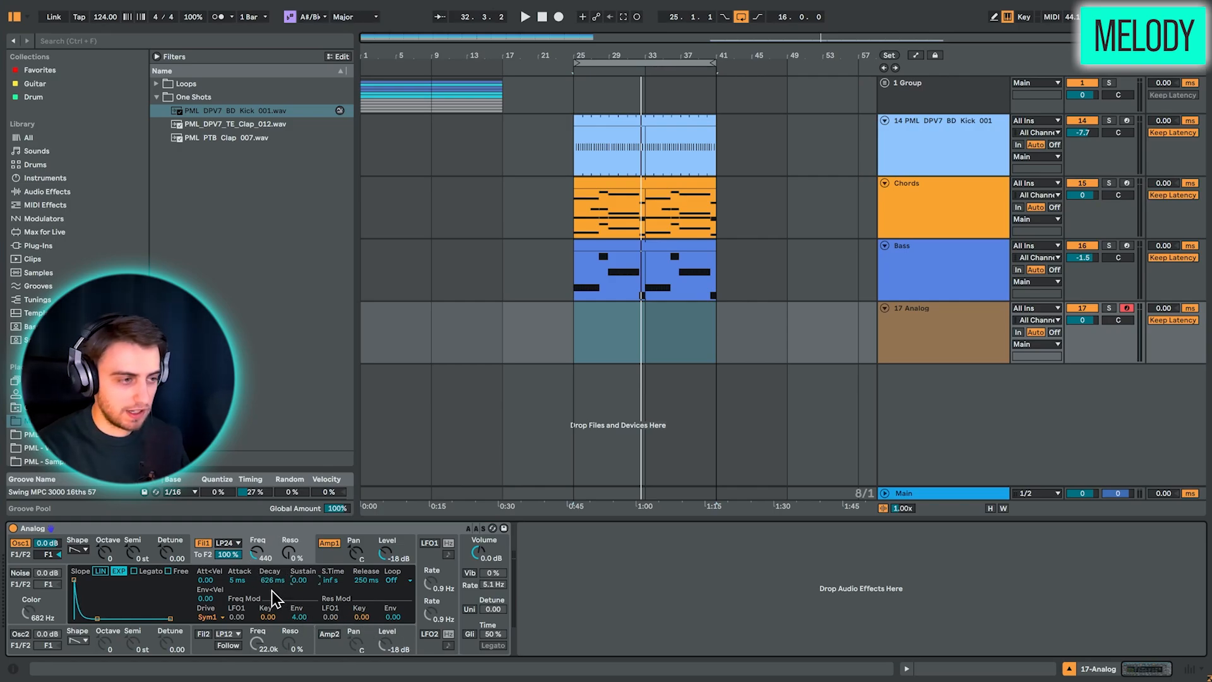
Set filter 1's envelope decay to 450 ms and enable noise with a 3.4 kHz color and a level of -8.1 dB
{"action": "left_click", "coordinate": [276, 580]}
{"action": "type", "text": "4"}
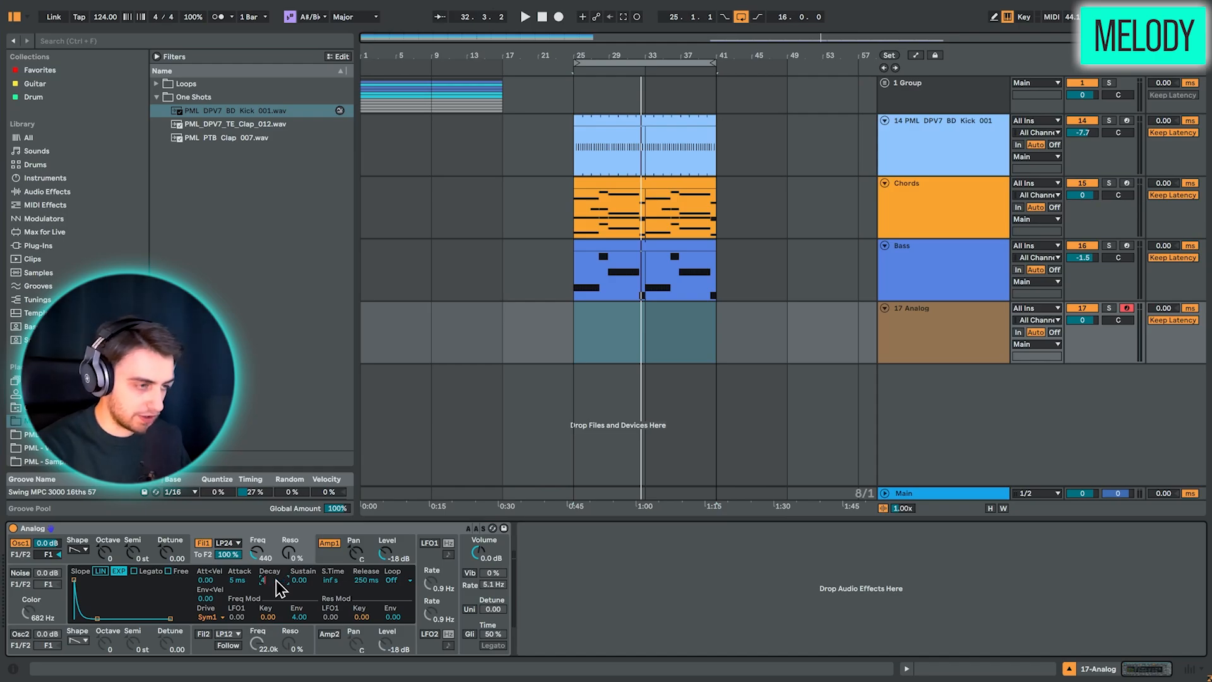
{"action": "type", "text": "00"}
{"action": "key", "text": "Return"}
{"action": "type", "text": "450"}
{"action": "key", "text": "Return"}
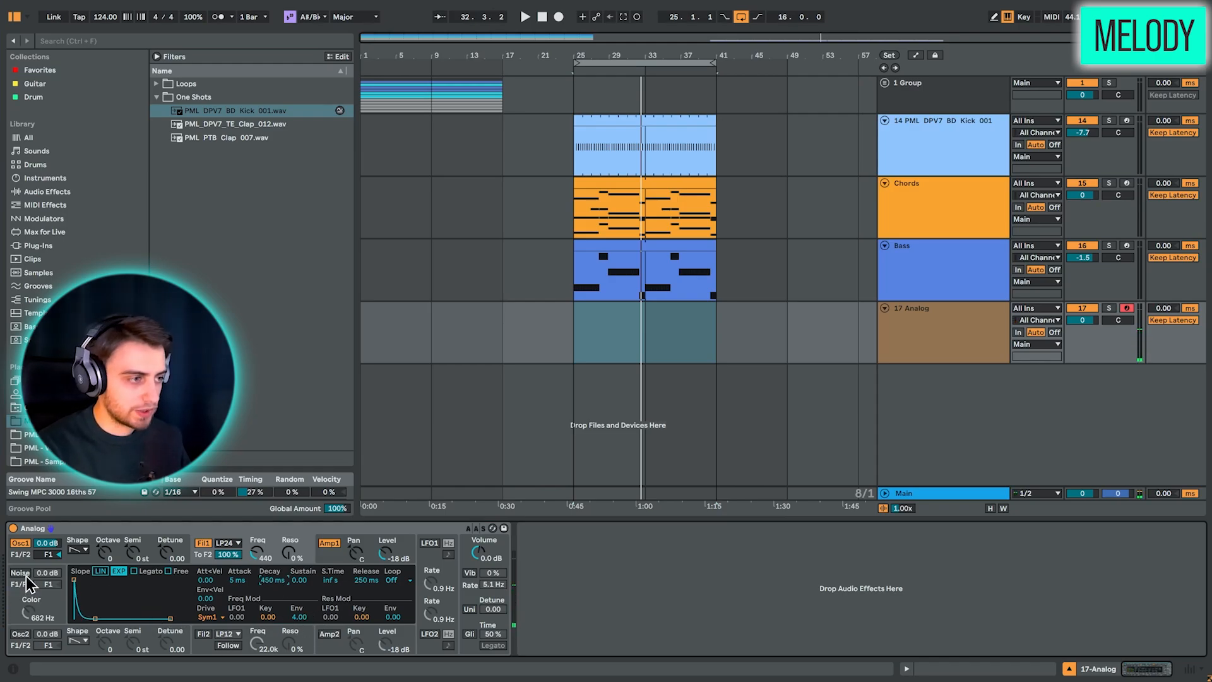
{"action": "left_click_drag", "start_coordinate": [29, 611], "coordinate": [30, 584]}
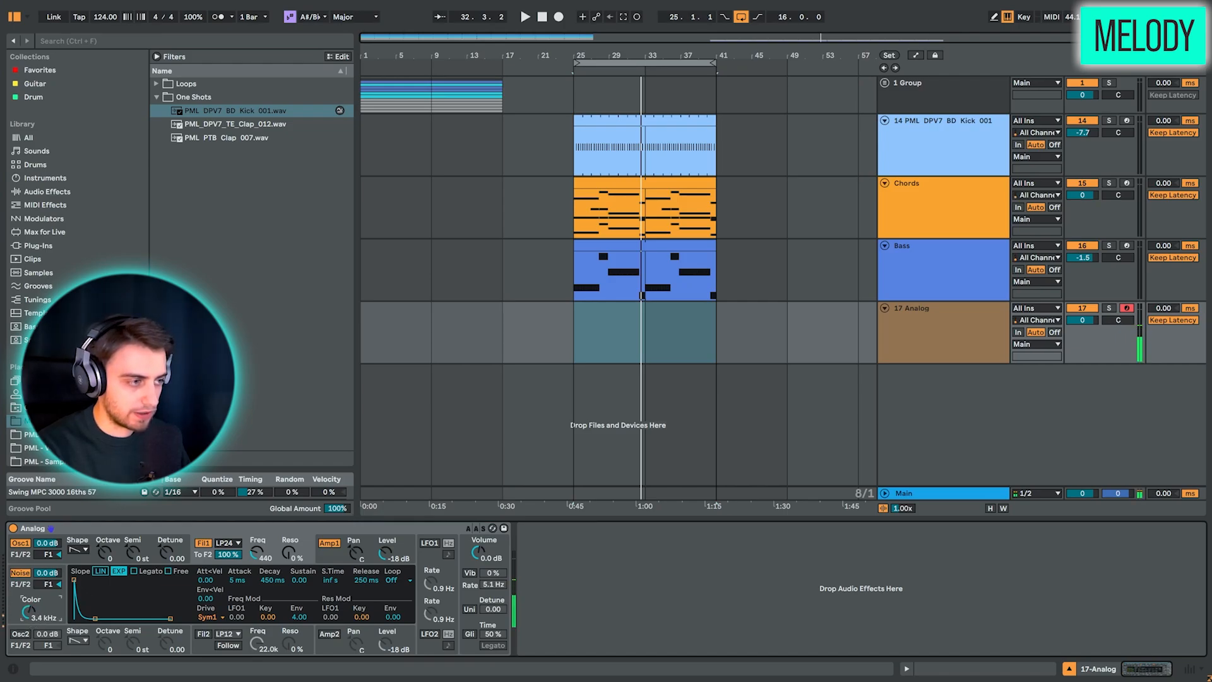
{"action": "left_click_drag", "start_coordinate": [48, 573], "coordinate": [47, 590]}
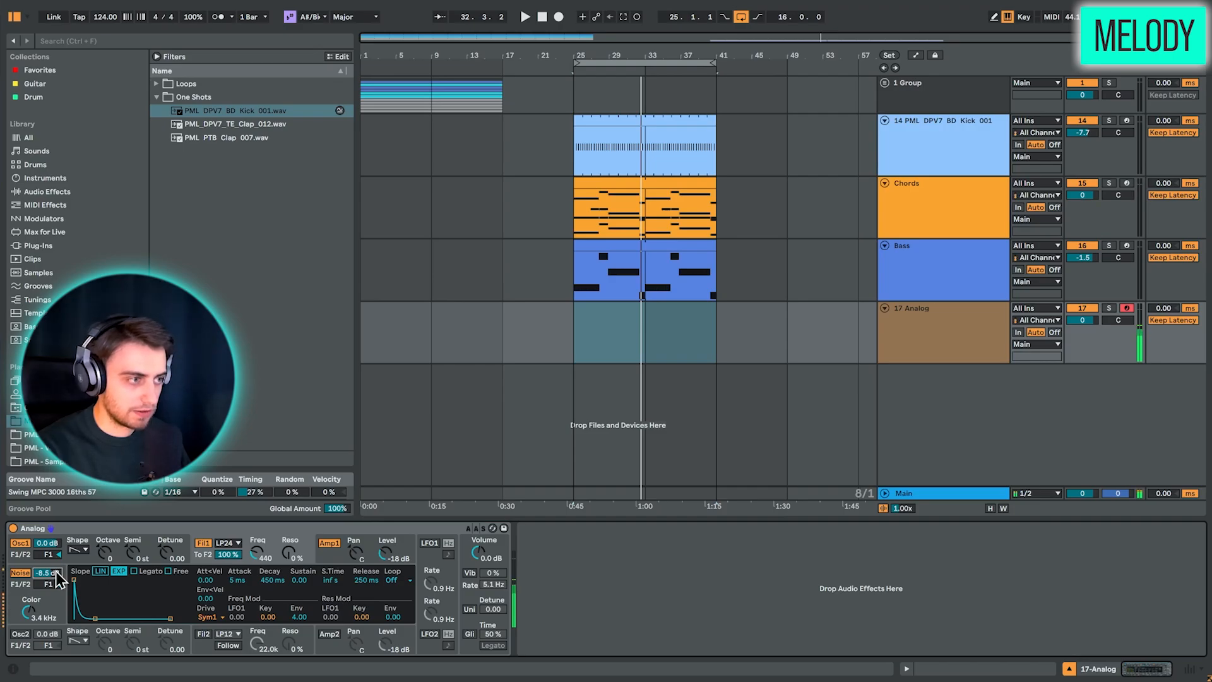
Create an empty eight-bar MIDI clip from bar 25 to bar 33 on the 17 Analog track
{"action": "left_click_drag", "start_coordinate": [608, 56], "coordinate": [568, 109]}
{"action": "left_click", "coordinate": [657, 332], "text": "shift"}
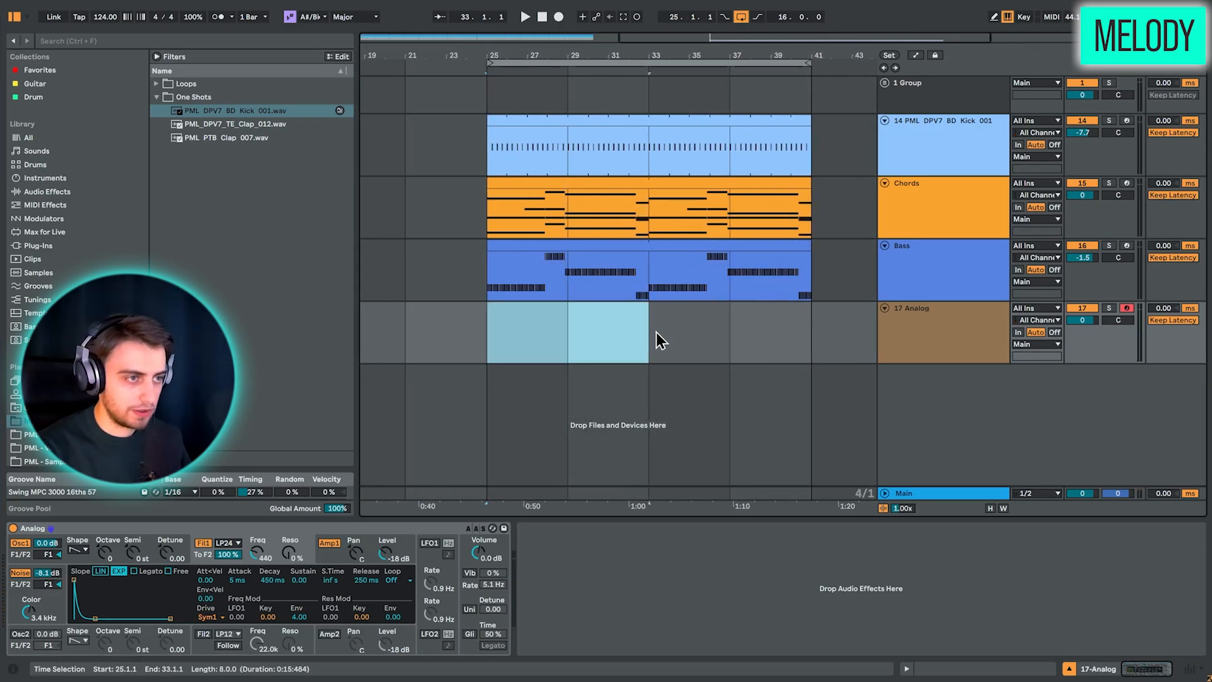
{"action": "key", "text": "ctrl+shift+m"}
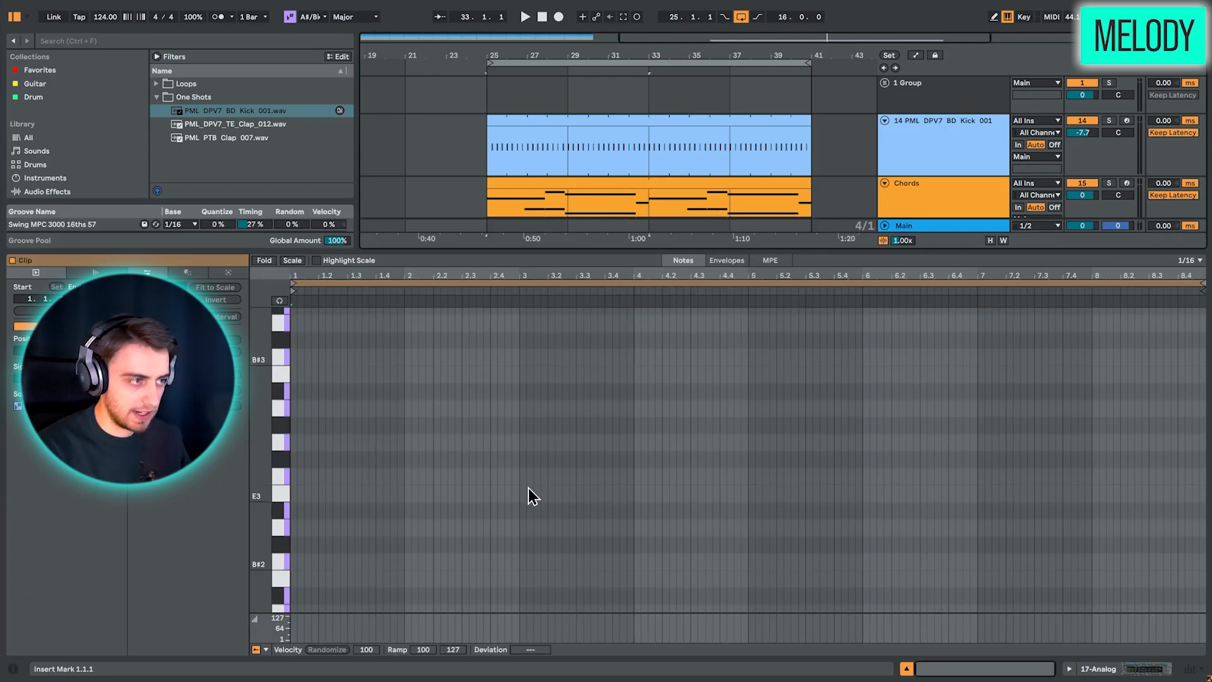
With scale folding on, draw 1/16 notes: E#2 at 1.1.1, Fx2 at 1.1.4, 1.2.3, 1.3.2 and 1.4.1, and E#2 at 1.4.3
{"action": "scroll", "coordinate": [358, 482], "scroll_direction": "up", "scroll_amount": 3}
{"action": "key", "text": "b"}
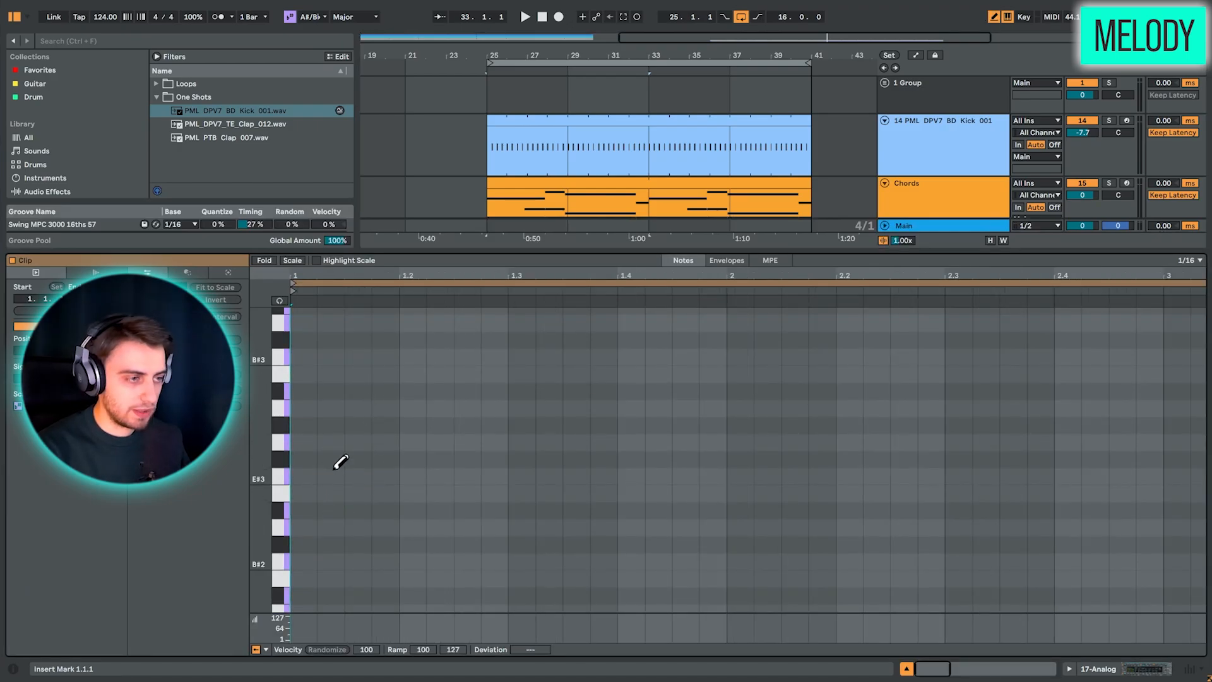
{"action": "scroll", "coordinate": [311, 493], "scroll_direction": "down", "scroll_amount": 4}
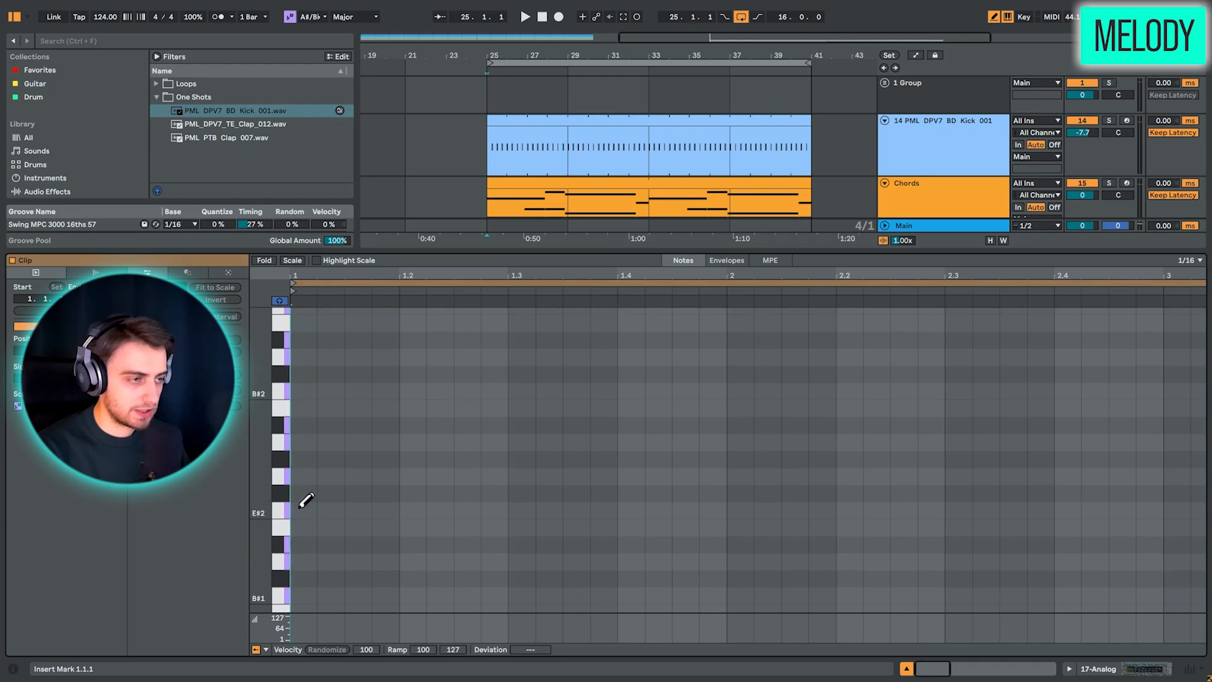
{"action": "left_click", "coordinate": [302, 503]}
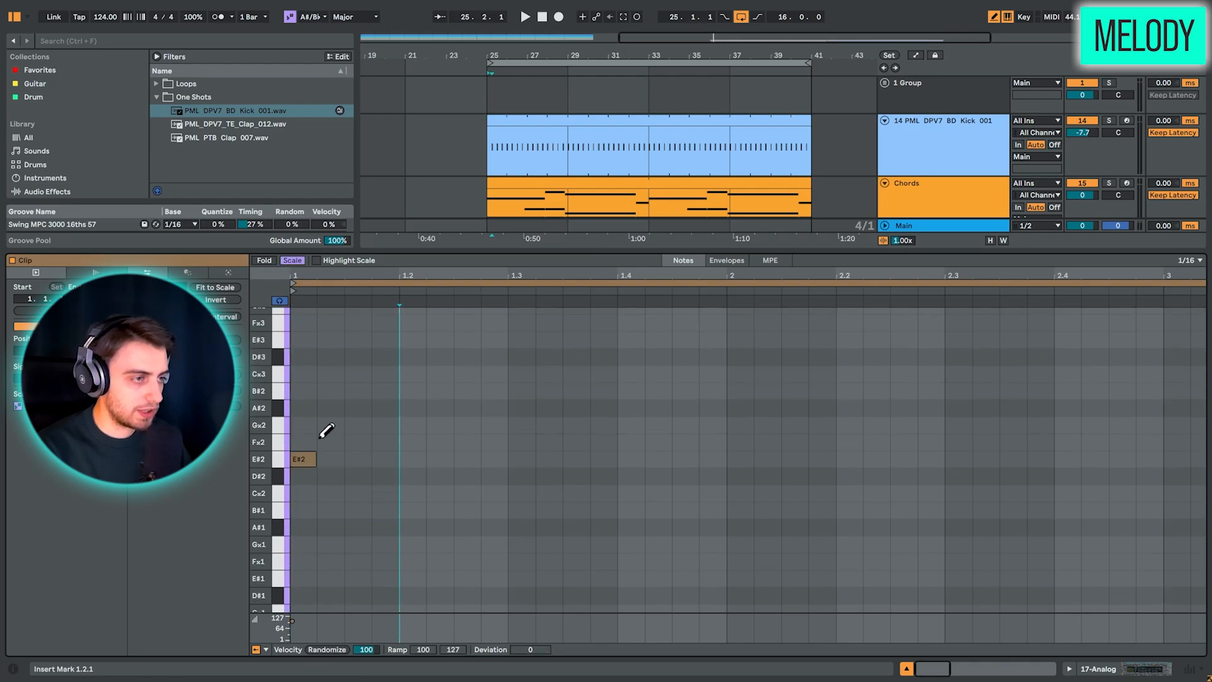
{"action": "left_click", "coordinate": [389, 440]}
{"action": "left_click", "coordinate": [467, 441]}
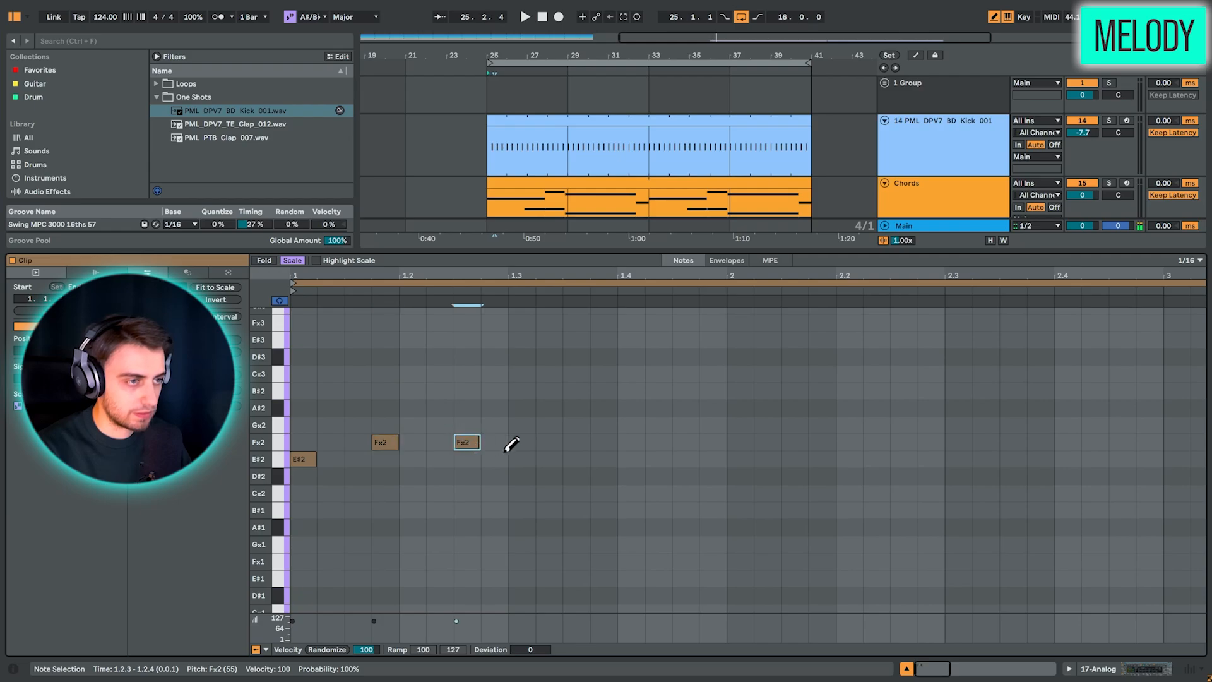
{"action": "left_click", "coordinate": [549, 441]}
{"action": "left_click", "coordinate": [630, 442]}
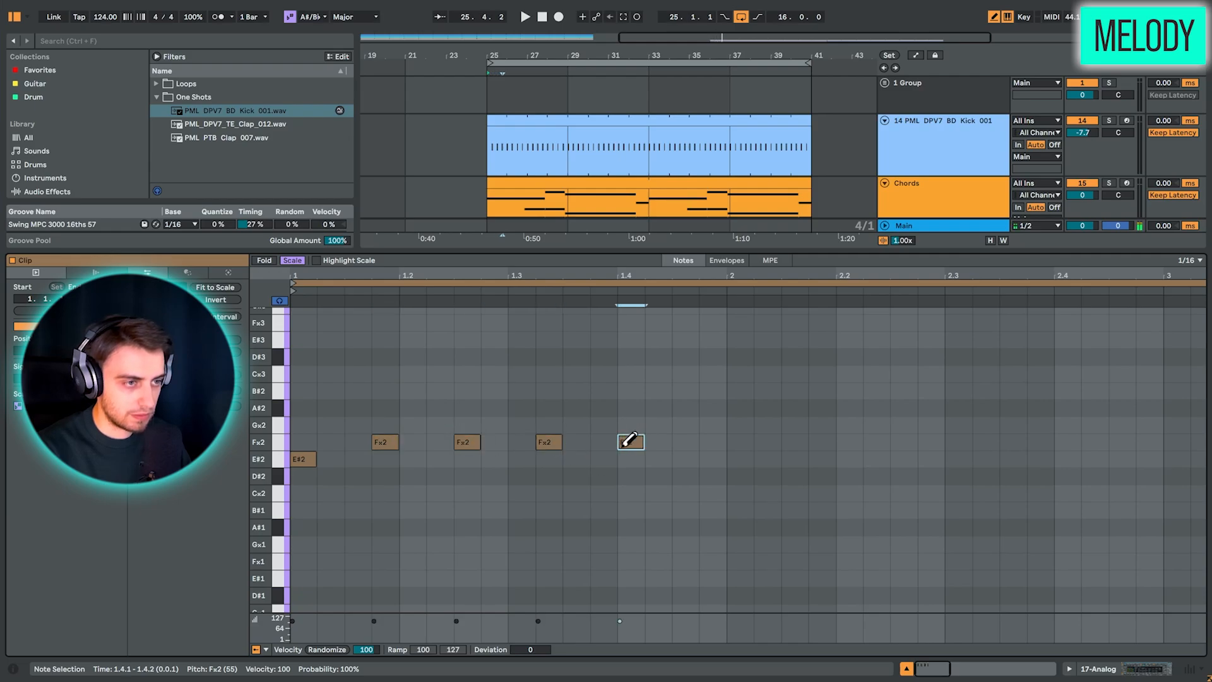
{"action": "left_click", "coordinate": [684, 460]}
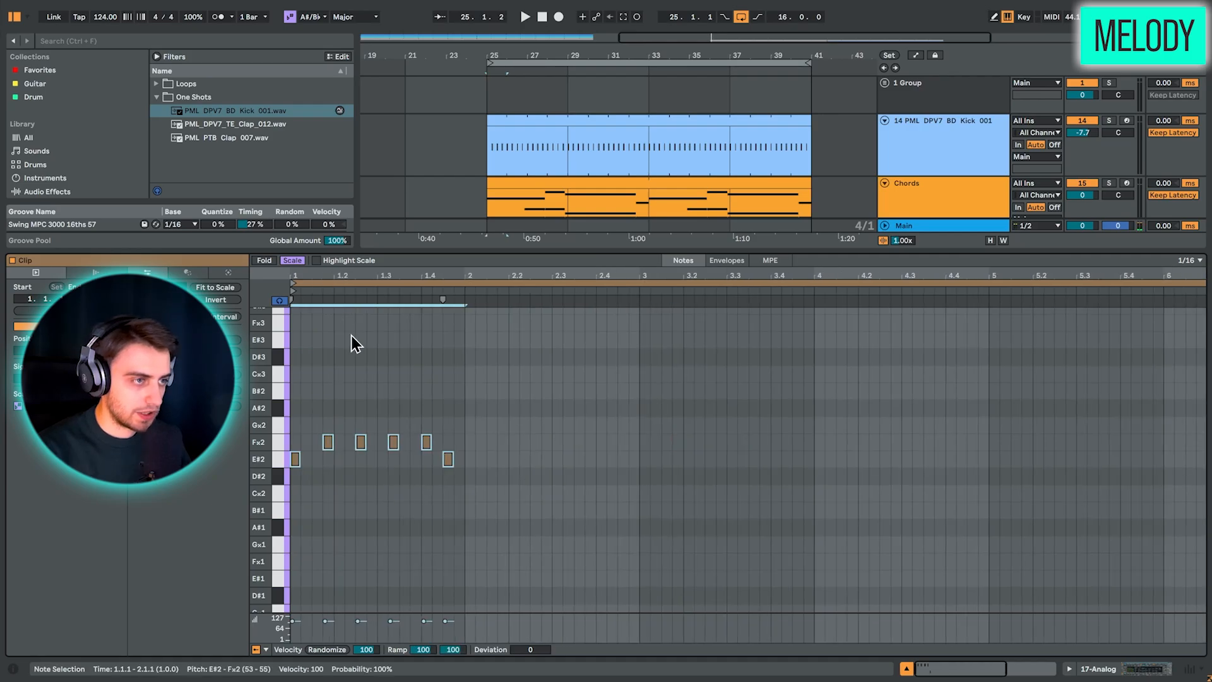
Duplicate the one-bar pattern through bar 4 and raise bar 4's last note to Gx2
{"action": "key", "text": "ctrl+d"}
{"action": "key", "text": "ctrl+d"}
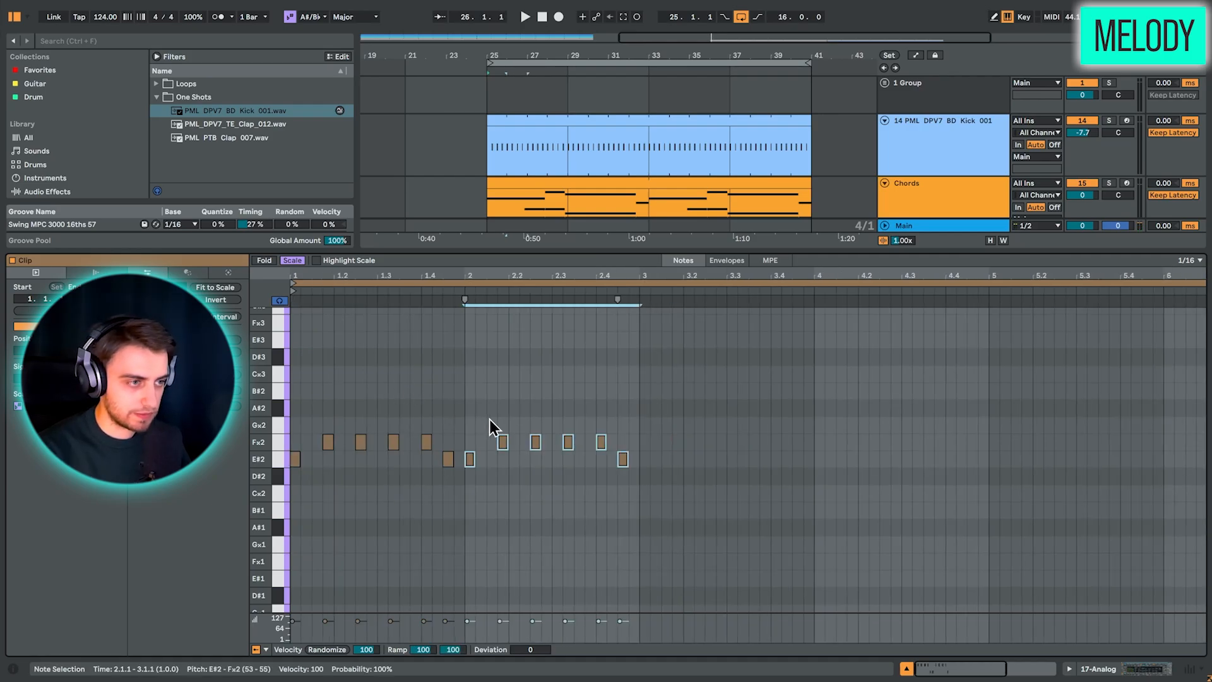
{"action": "key", "text": "ctrl+d"}
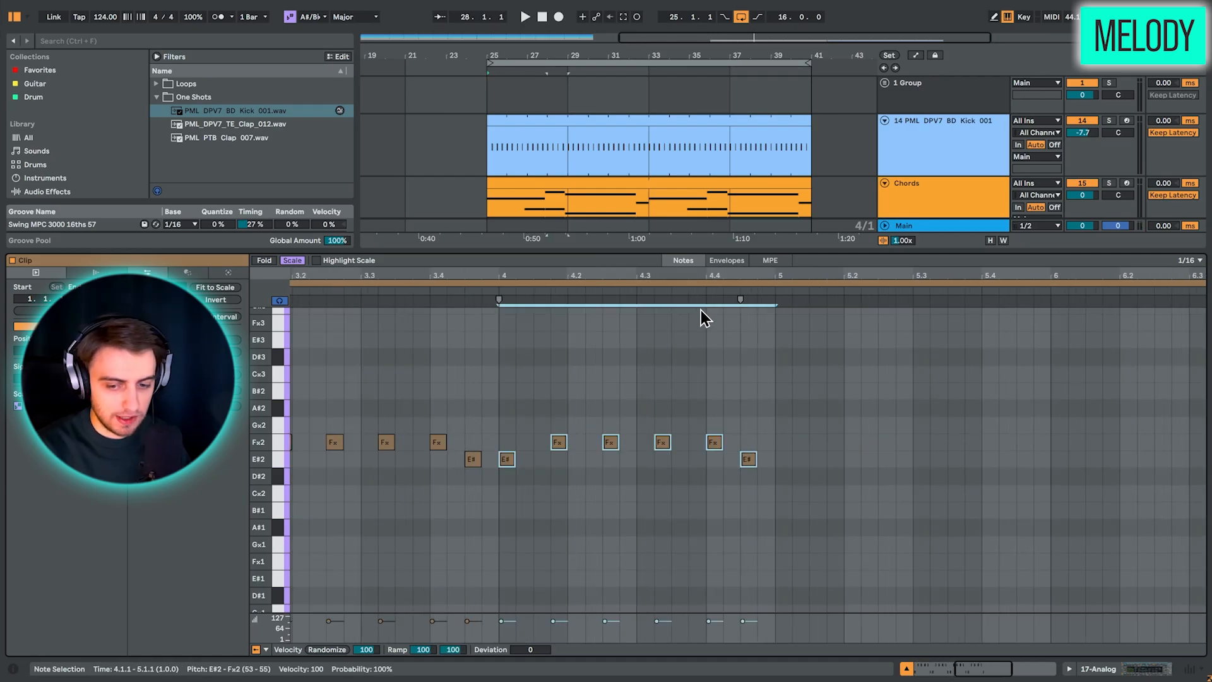
{"action": "left_click", "coordinate": [748, 459]}
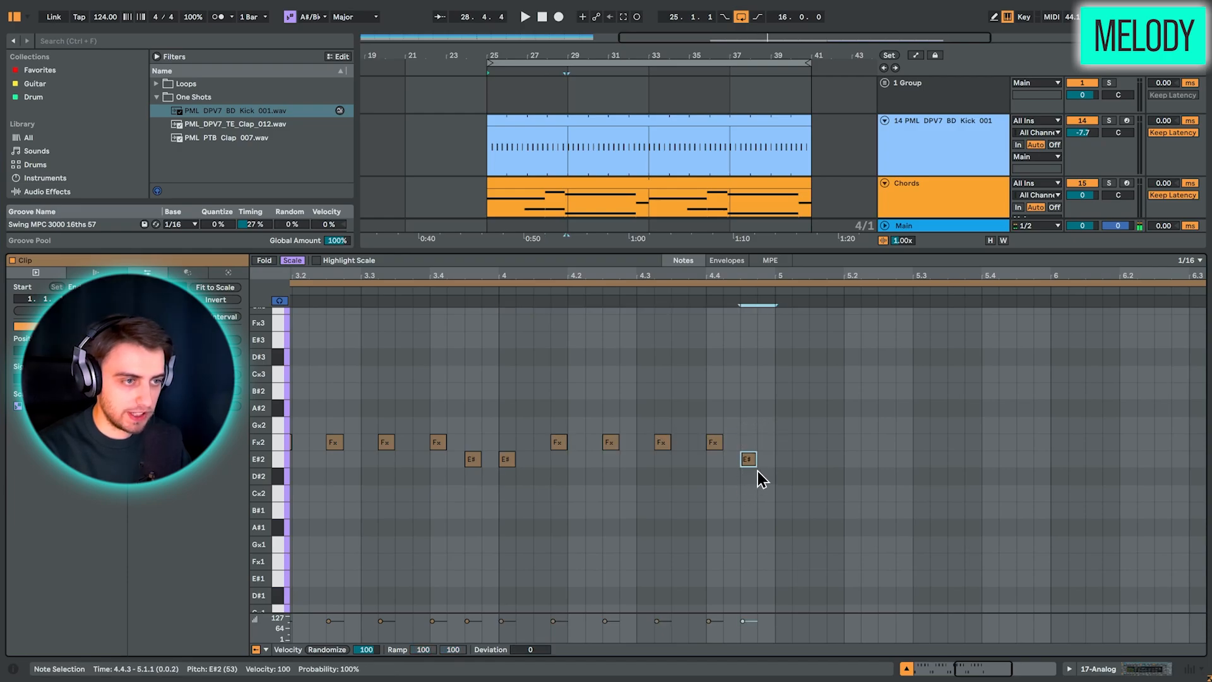
{"action": "key", "text": "Up"}
{"action": "key", "text": "Up"}
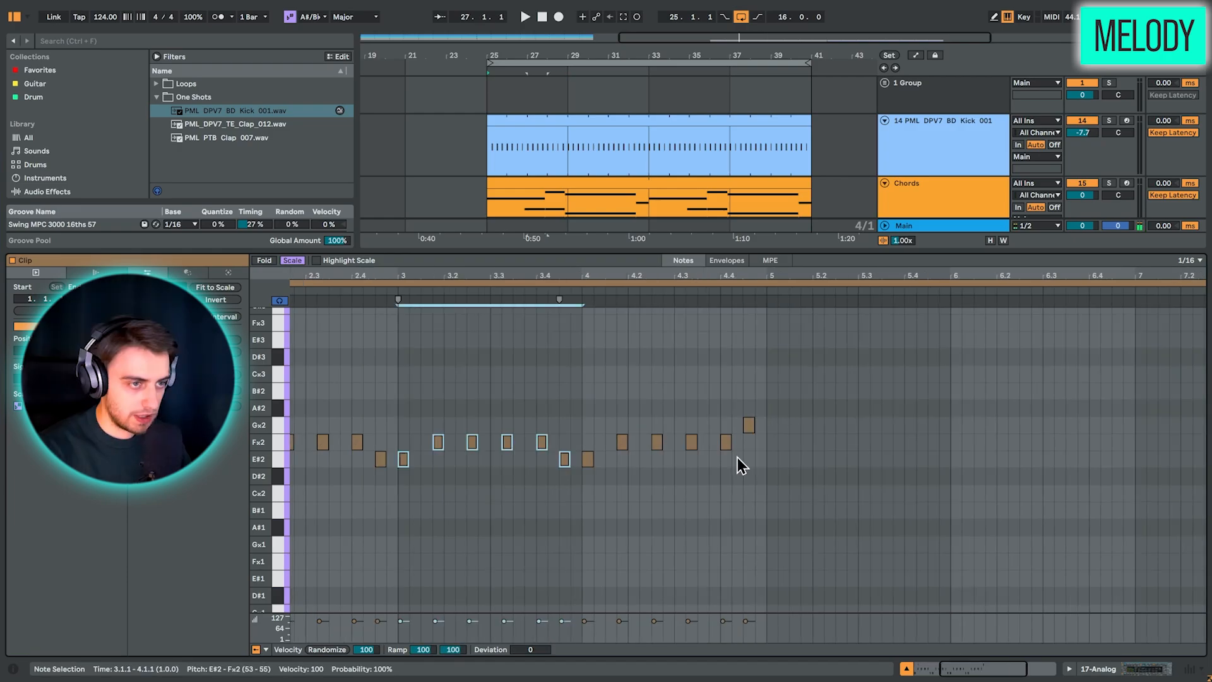
Copy the bar 3 pattern into bar 5 and transpose it up three scale steps to A#2 and B#2
{"action": "left_click", "coordinate": [764, 468]}
{"action": "key", "text": "ctrl+v"}
{"action": "left_click_drag", "start_coordinate": [832, 277], "coordinate": [744, 284]}
{"action": "key", "text": "Up"}
{"action": "key", "text": "Up"}
{"action": "key", "text": "Up"}
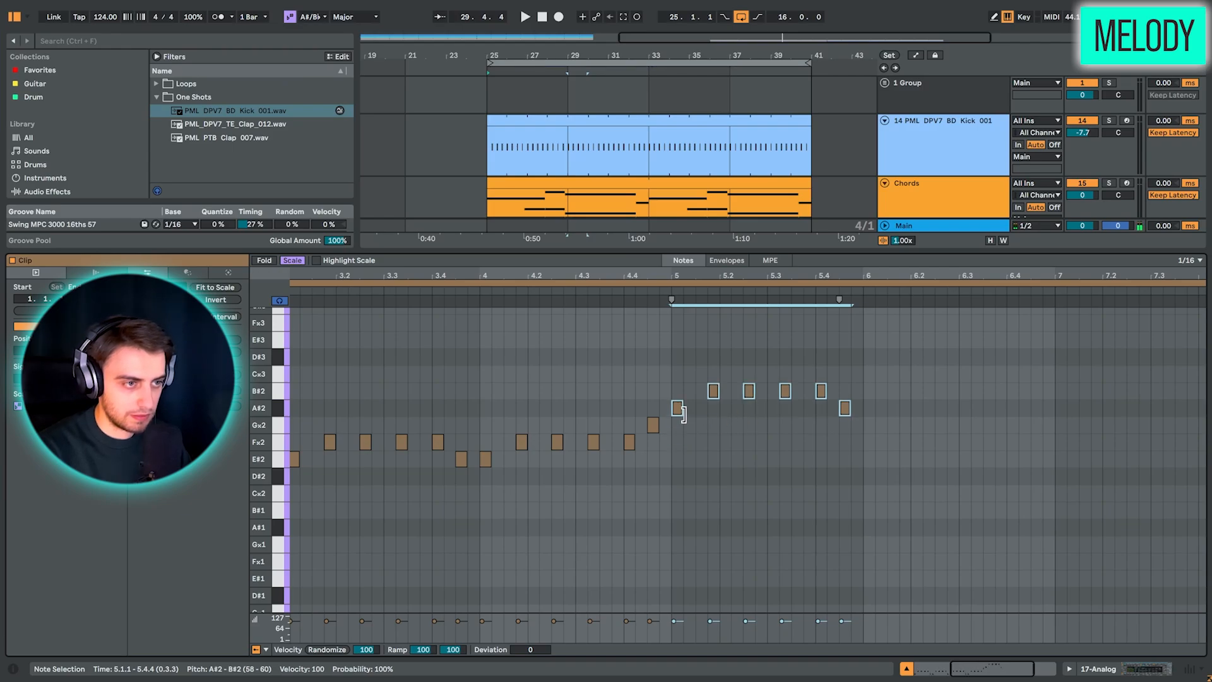
Duplicate the transposed bar 5 pattern across bars 6 to 8
{"action": "key", "text": "ctrl+d"}
{"action": "left_click_drag", "start_coordinate": [793, 273], "coordinate": [559, 272]}
{"action": "key", "text": "ctrl+d"}
{"action": "key", "text": "ctrl+d"}
Vary bar 8 by moving the note at 8.2.3 to E#3, the note at 8.4.1 to A#2 and the last note to B#2
{"action": "left_click", "coordinate": [1056, 390]}
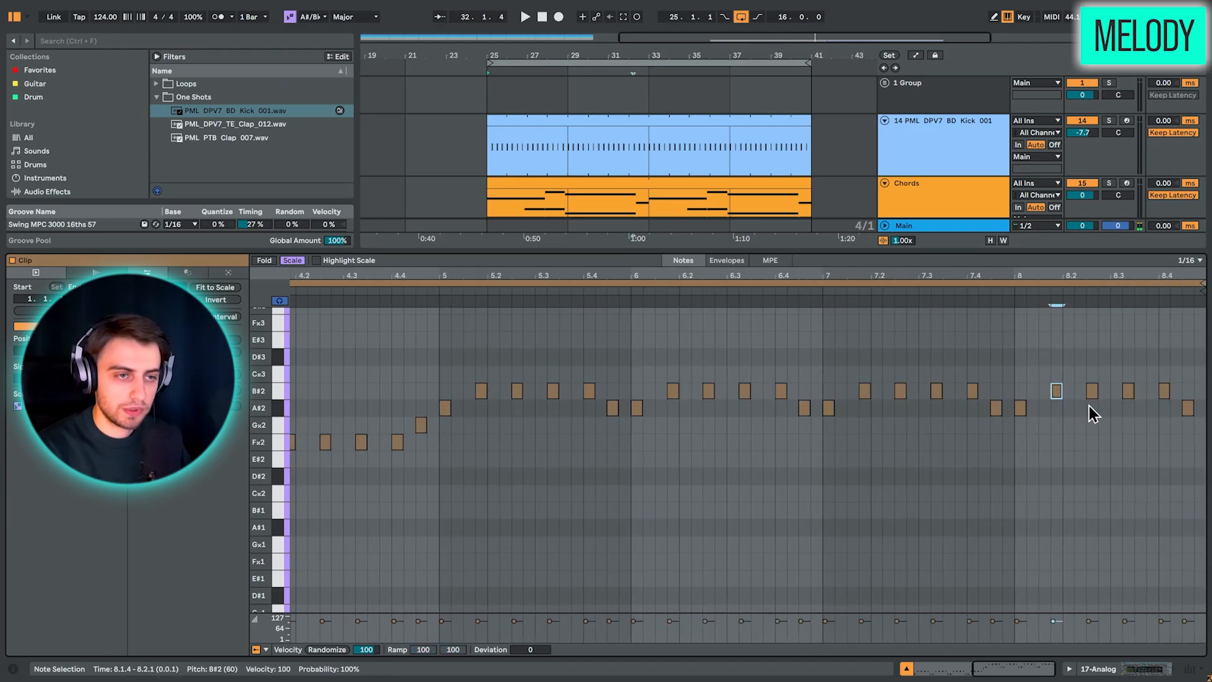
{"action": "left_click", "coordinate": [1093, 391]}
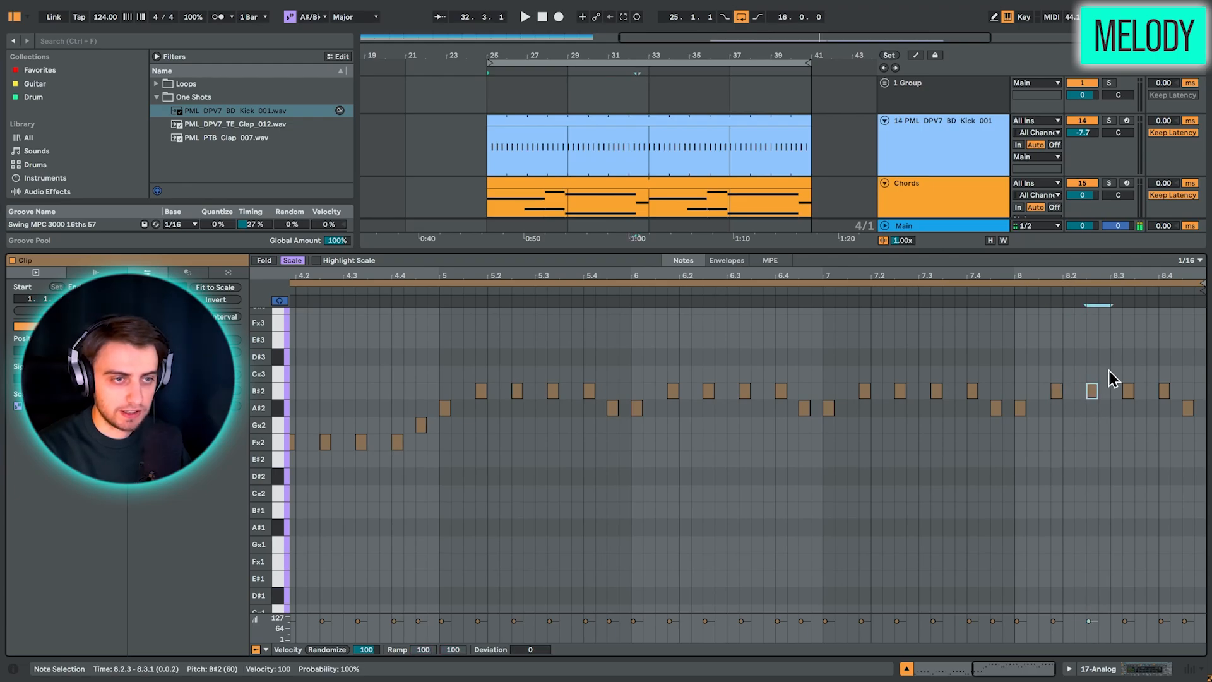
{"action": "key", "text": "Up"}
{"action": "key", "text": "Up"}
{"action": "key", "text": "Up"}
{"action": "left_click", "coordinate": [1112, 400]}
{"action": "left_click", "coordinate": [1164, 390]}
{"action": "key", "text": "Down"}
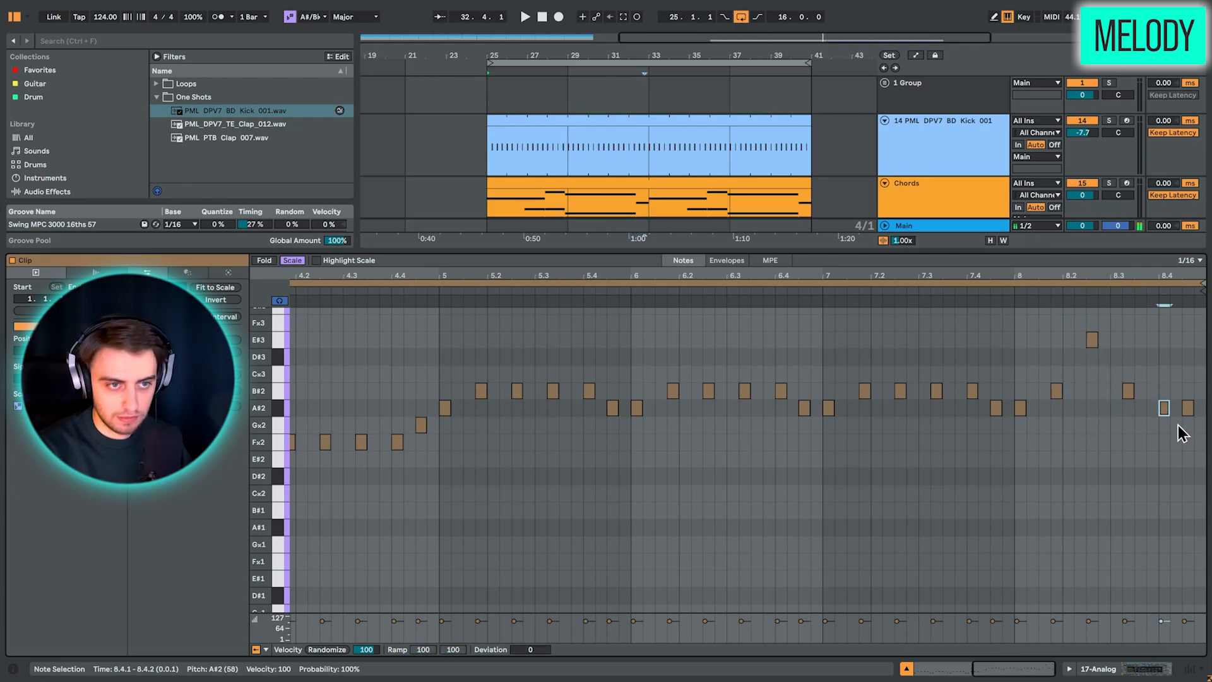
{"action": "left_click", "coordinate": [1188, 409]}
{"action": "key", "text": "Up"}
Solo the 17 Analog track and play back the finished melody clip
{"action": "scroll", "coordinate": [544, 163], "scroll_direction": "down", "scroll_amount": 5}
{"action": "left_click", "coordinate": [526, 158]}
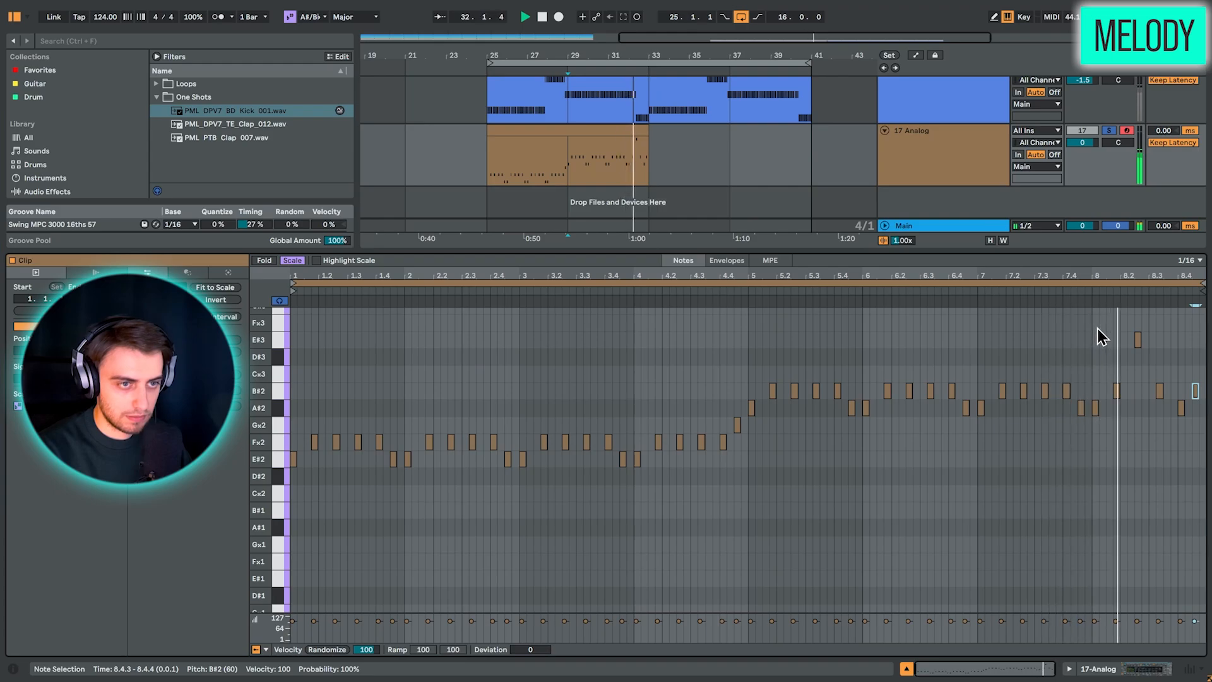
{"action": "left_click", "coordinate": [503, 332]}
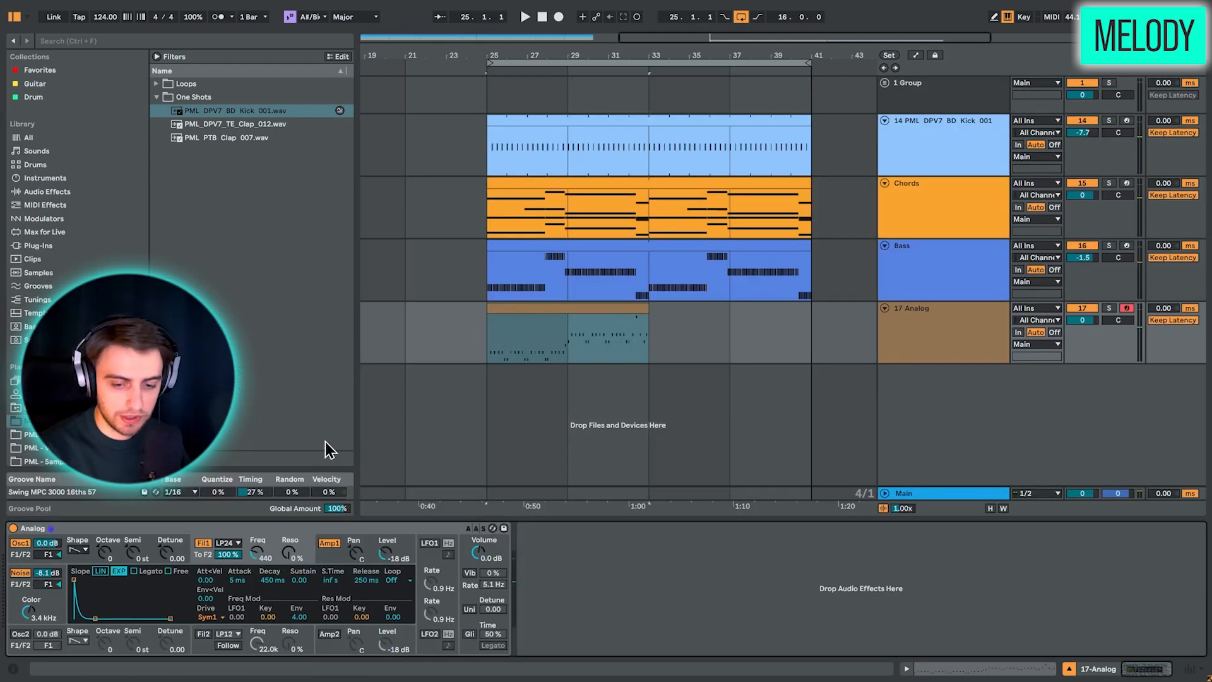
Add a Delay after Analog with the left time at 4 sixteenths, the right at 6 and feedback at 33%
{"action": "left_click", "coordinate": [132, 41]}
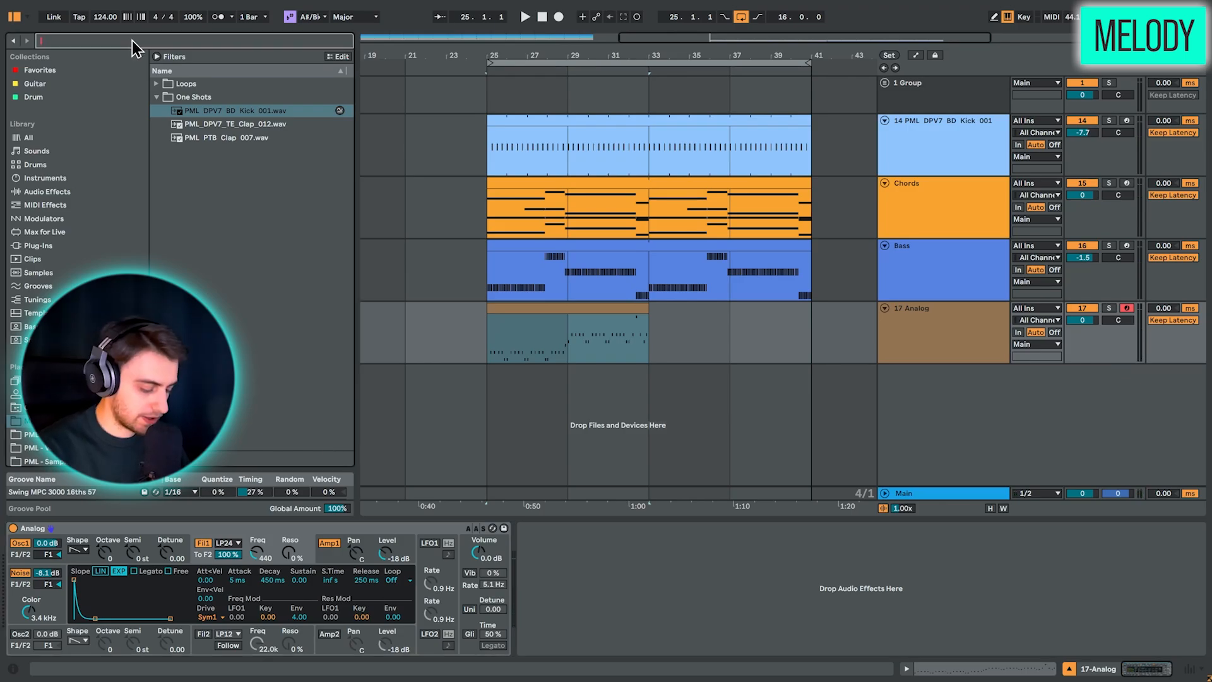
{"action": "type", "text": "delay"}
{"action": "key", "text": "Return"}
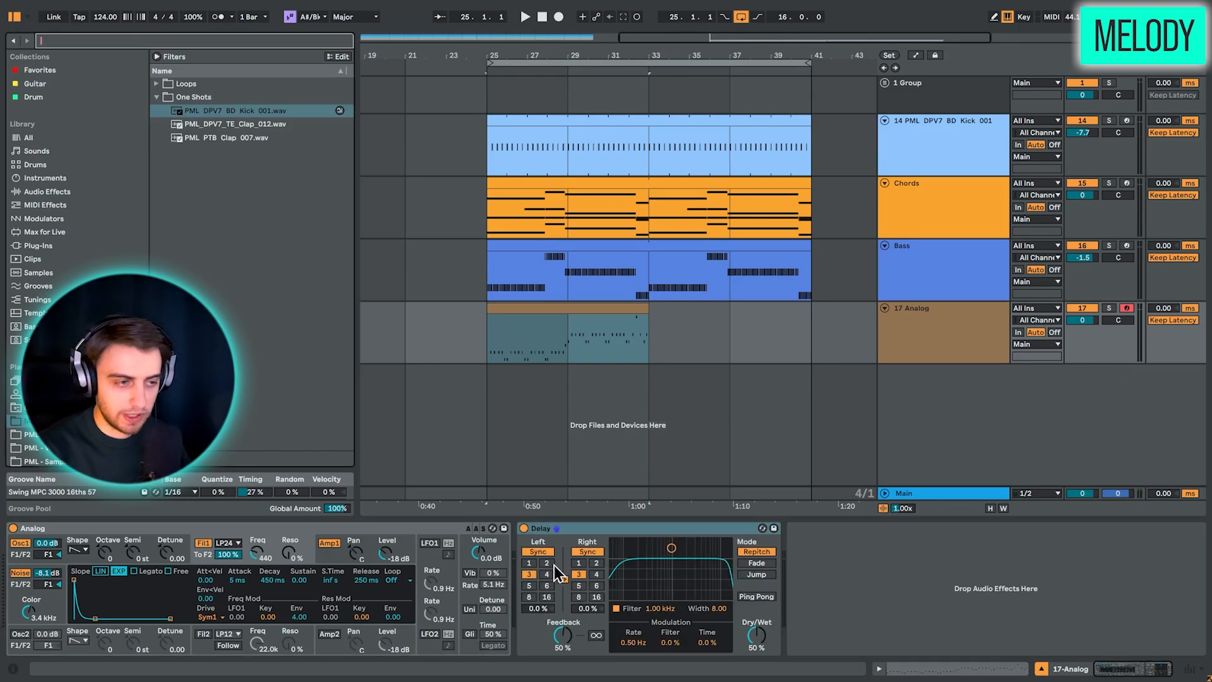
{"action": "left_click", "coordinate": [547, 576]}
{"action": "left_click", "coordinate": [562, 579]}
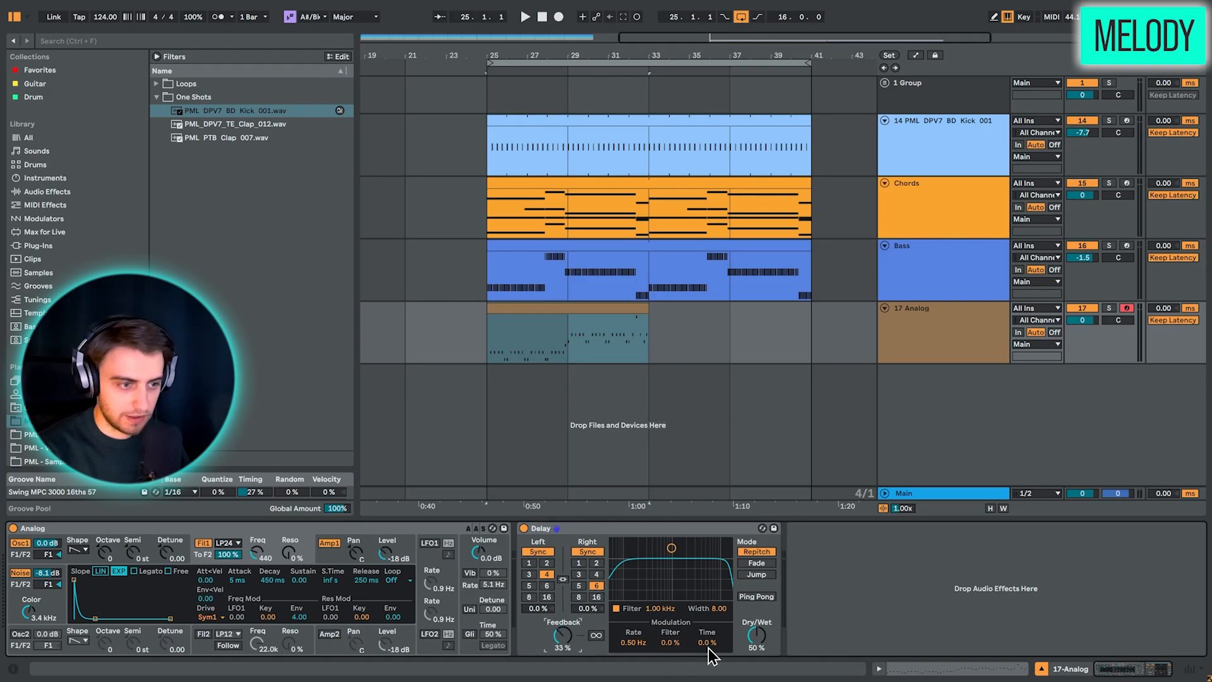
Play the soloed melody, enable the Delay's Ping Pong mode and set its dry/wet to 27%
{"action": "key", "text": "space"}
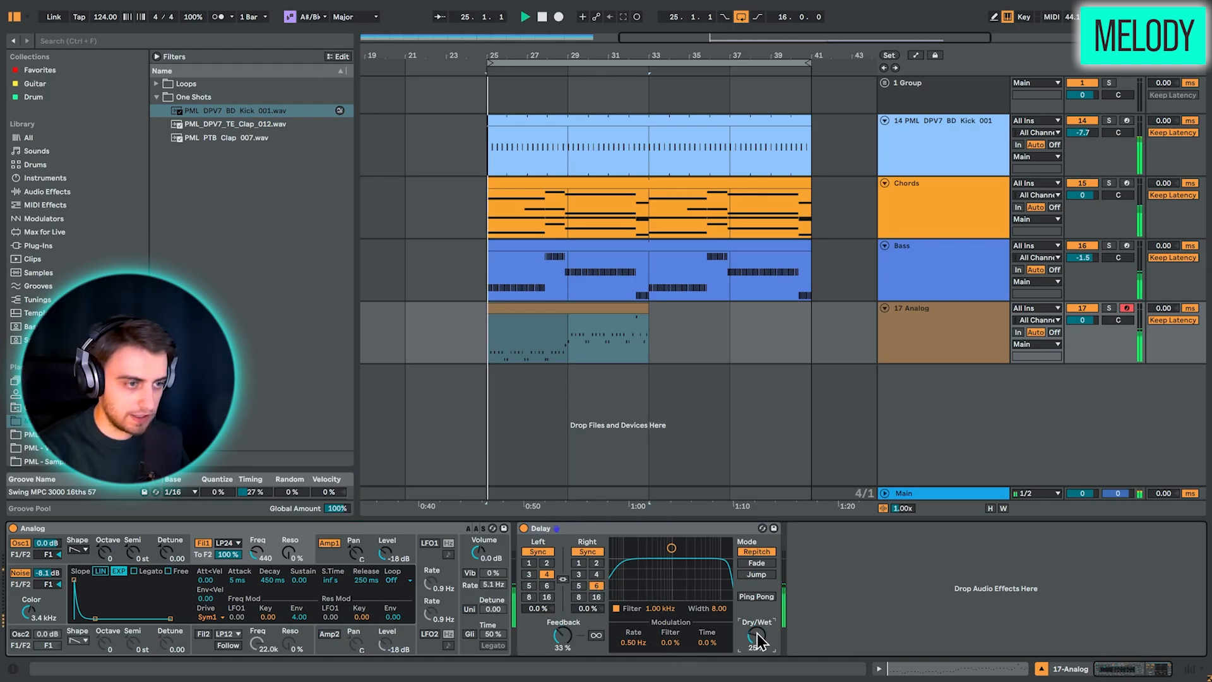
{"action": "left_click", "coordinate": [1109, 308]}
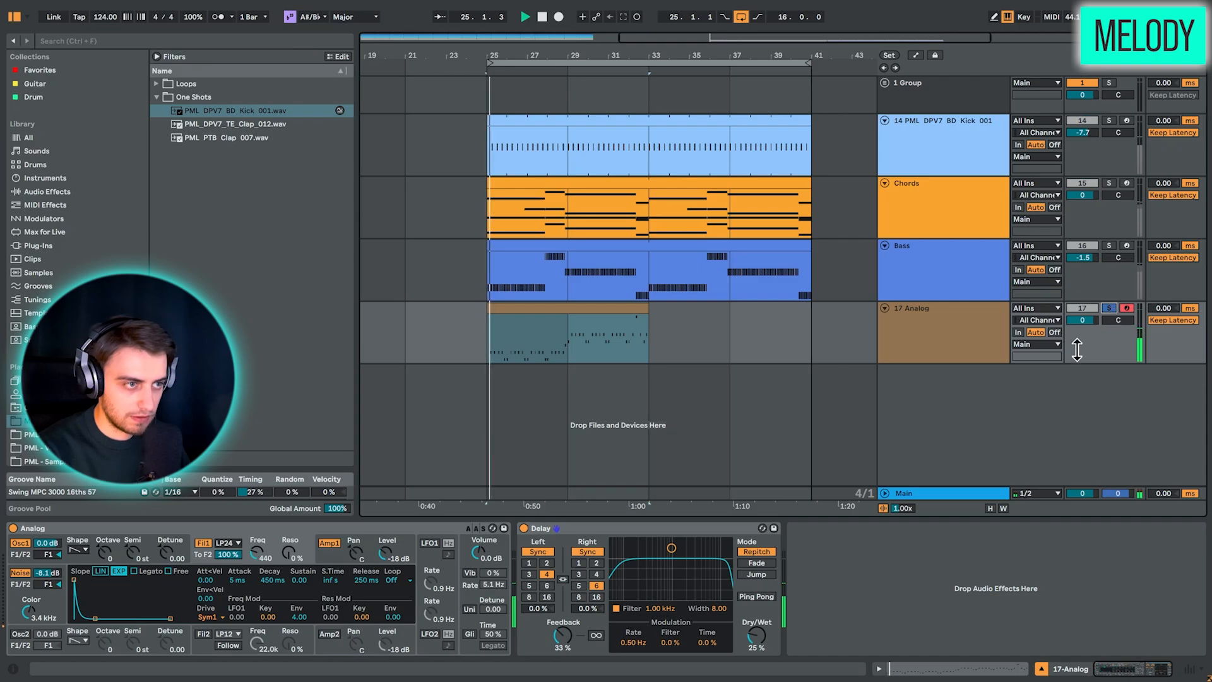
{"action": "left_click", "coordinate": [764, 597]}
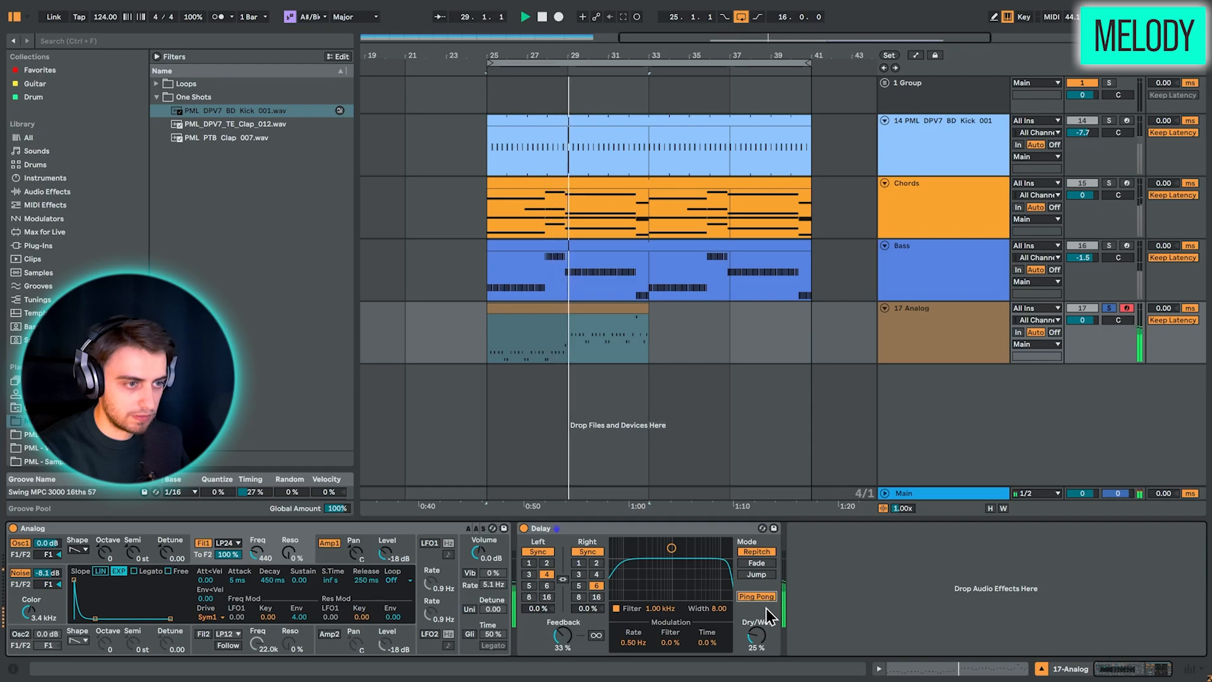
{"action": "left_click_drag", "start_coordinate": [754, 632], "coordinate": [754, 635]}
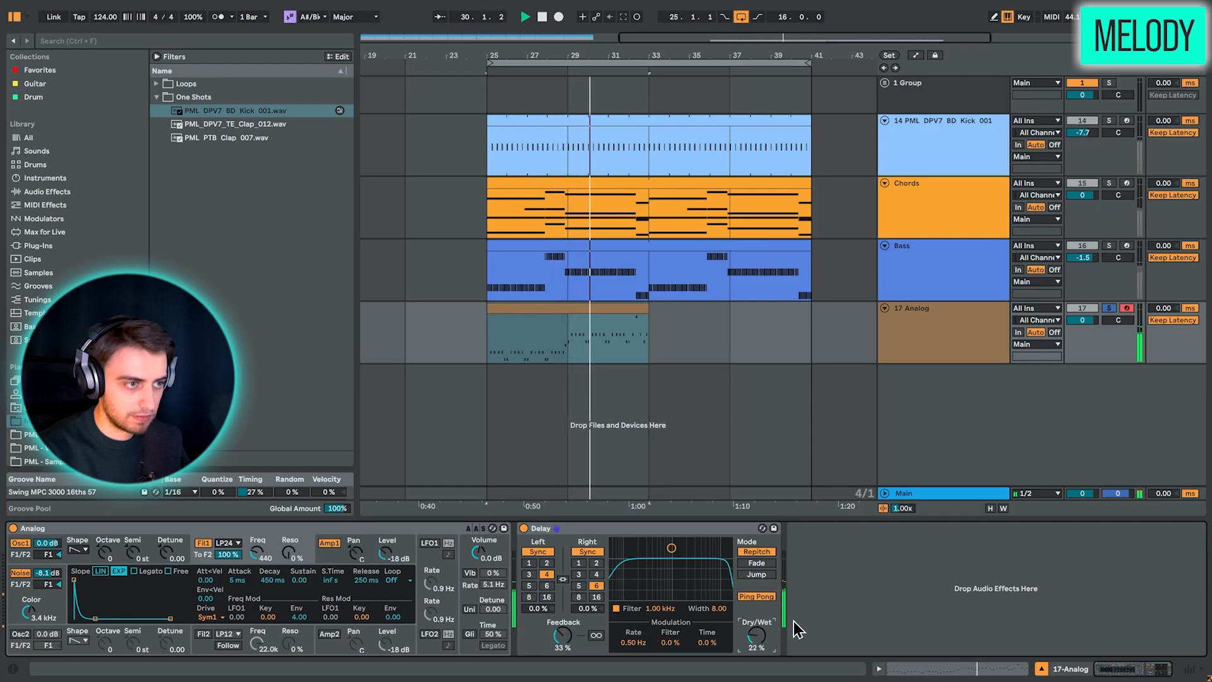
{"action": "key", "text": "space"}
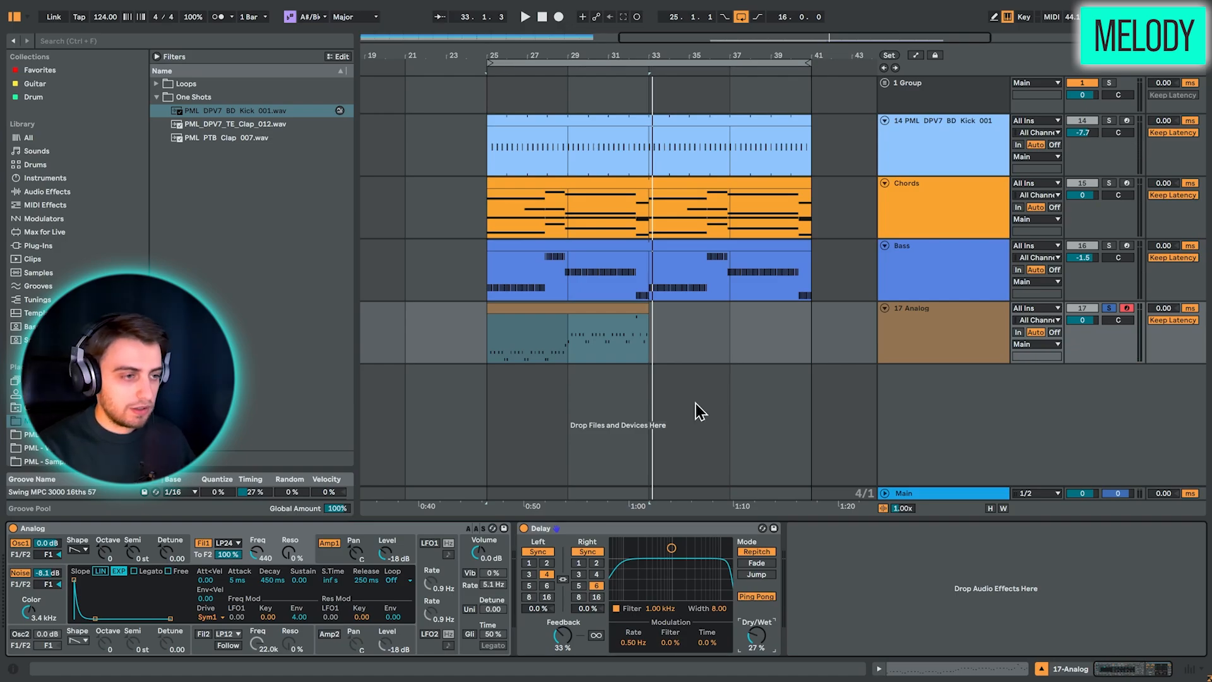
Search the whole library for "eq" and add EQ Eight after the Delay
{"action": "left_click", "coordinate": [177, 41]}
{"action": "type", "text": "eq"}
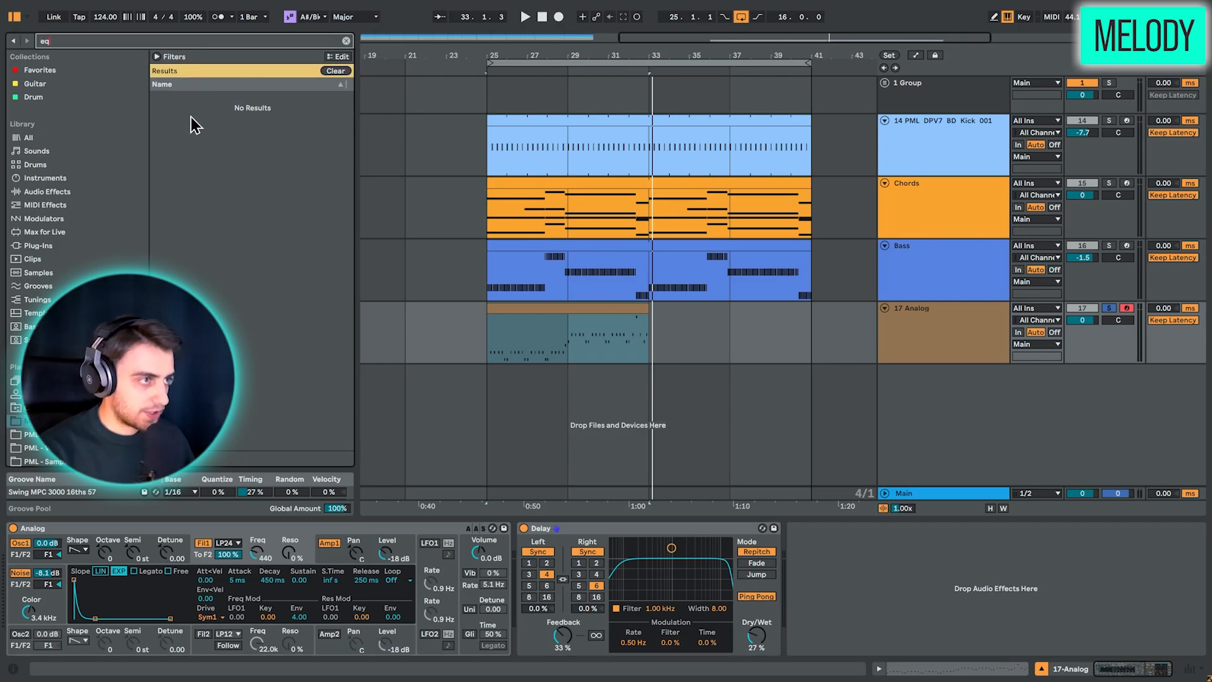
{"action": "left_click", "coordinate": [53, 137]}
{"action": "left_click_drag", "start_coordinate": [191, 137], "coordinate": [772, 631]}
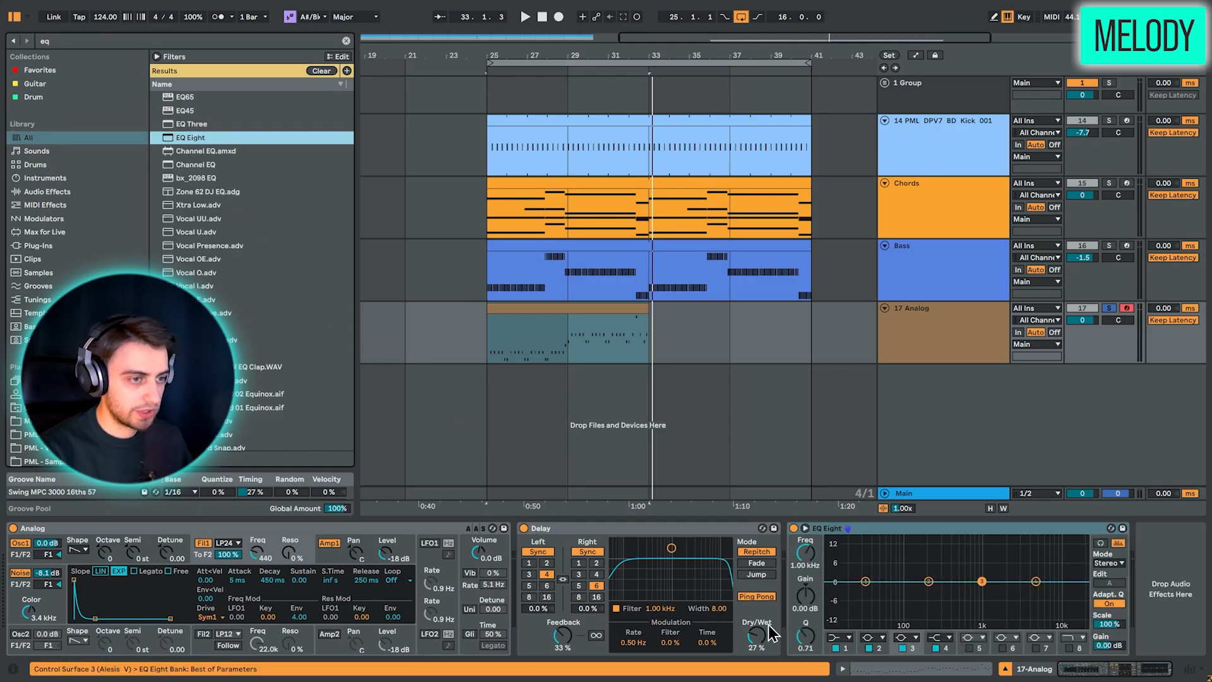
Make EQ Eight's band 1 a low cut at 135 Hz and audition the band during playback
{"action": "key", "text": "space"}
{"action": "left_click", "coordinate": [847, 638]}
{"action": "left_click", "coordinate": [841, 551]}
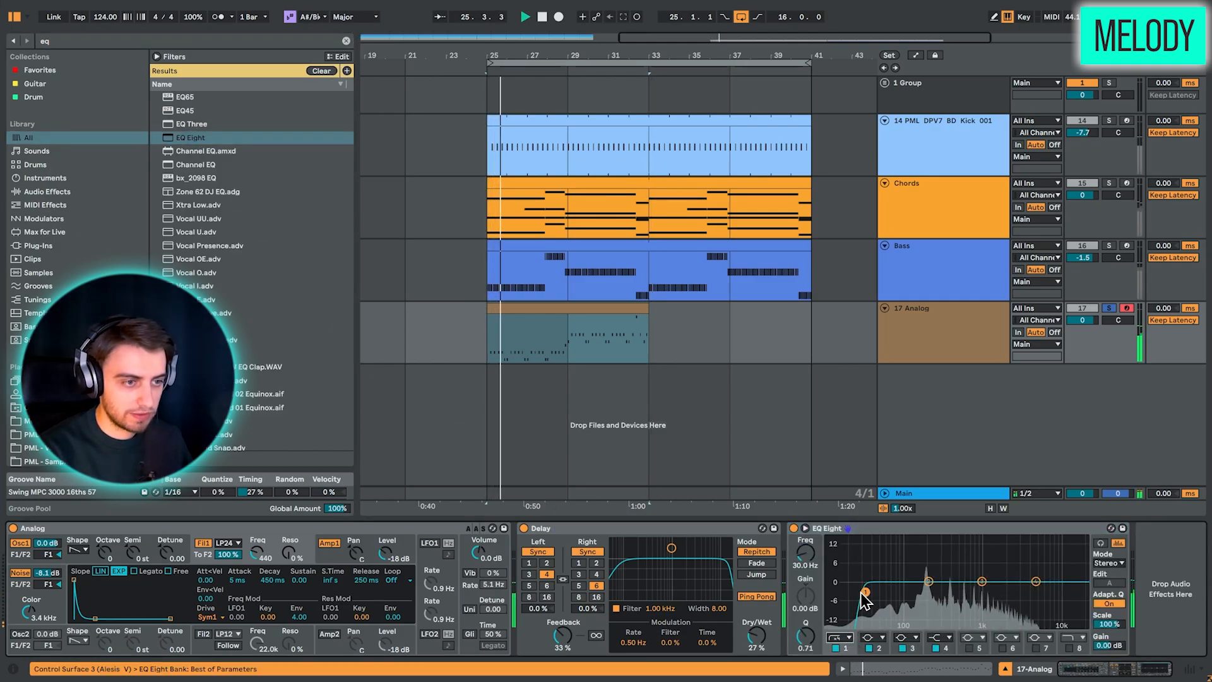
{"action": "left_click_drag", "start_coordinate": [866, 598], "coordinate": [916, 591]}
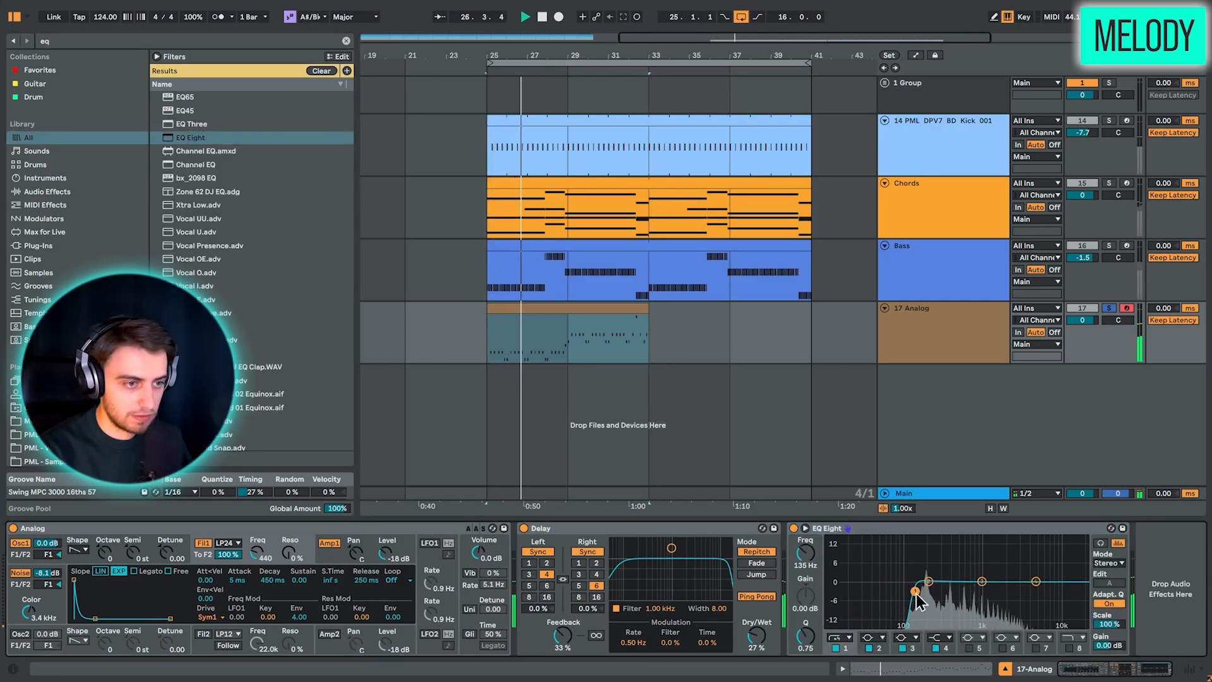
{"action": "left_click", "coordinate": [1100, 543]}
{"action": "left_click", "coordinate": [916, 592]}
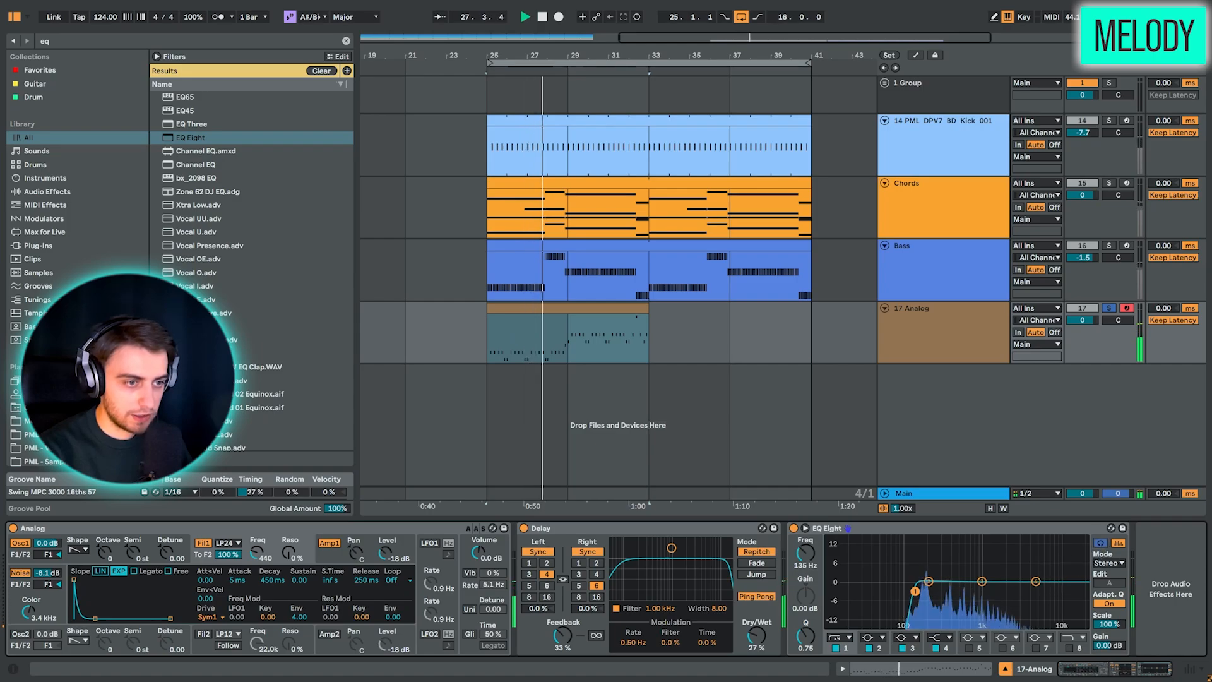
Set EQ Eight's low cut to 114 Hz and copy the Chords track's sidechained Compressor to the end of the 17 Analog device chain
{"action": "left_click_drag", "start_coordinate": [916, 591], "coordinate": [909, 591]}
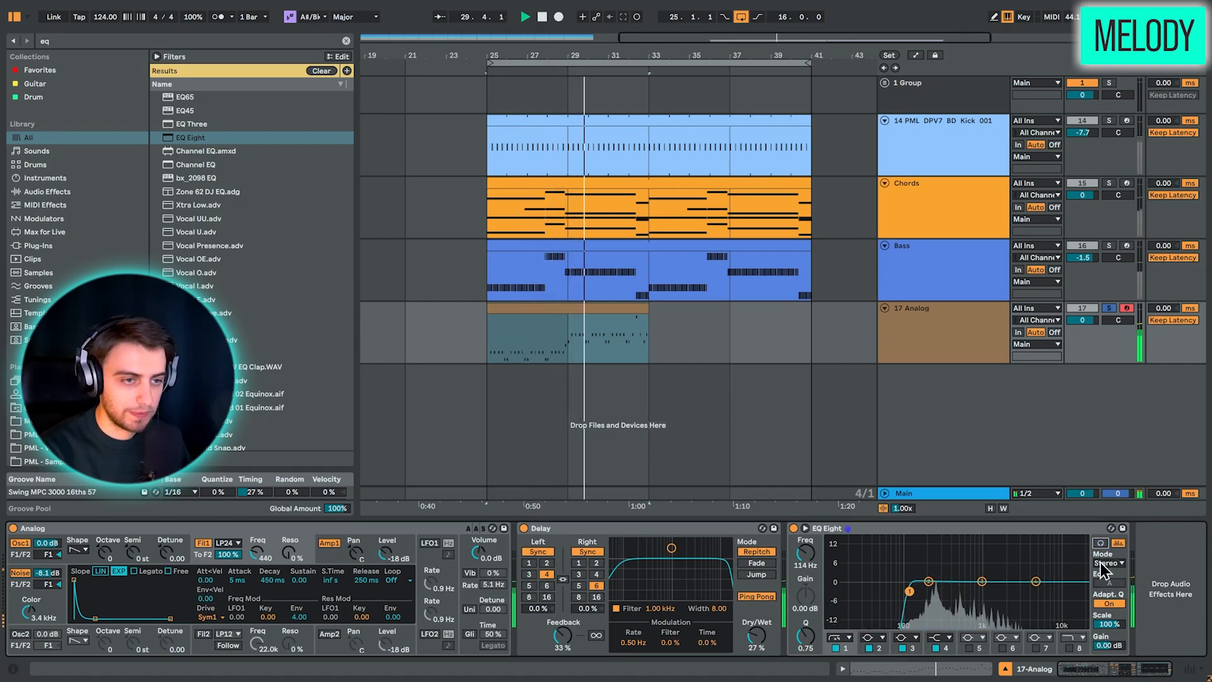
{"action": "left_click", "coordinate": [930, 202]}
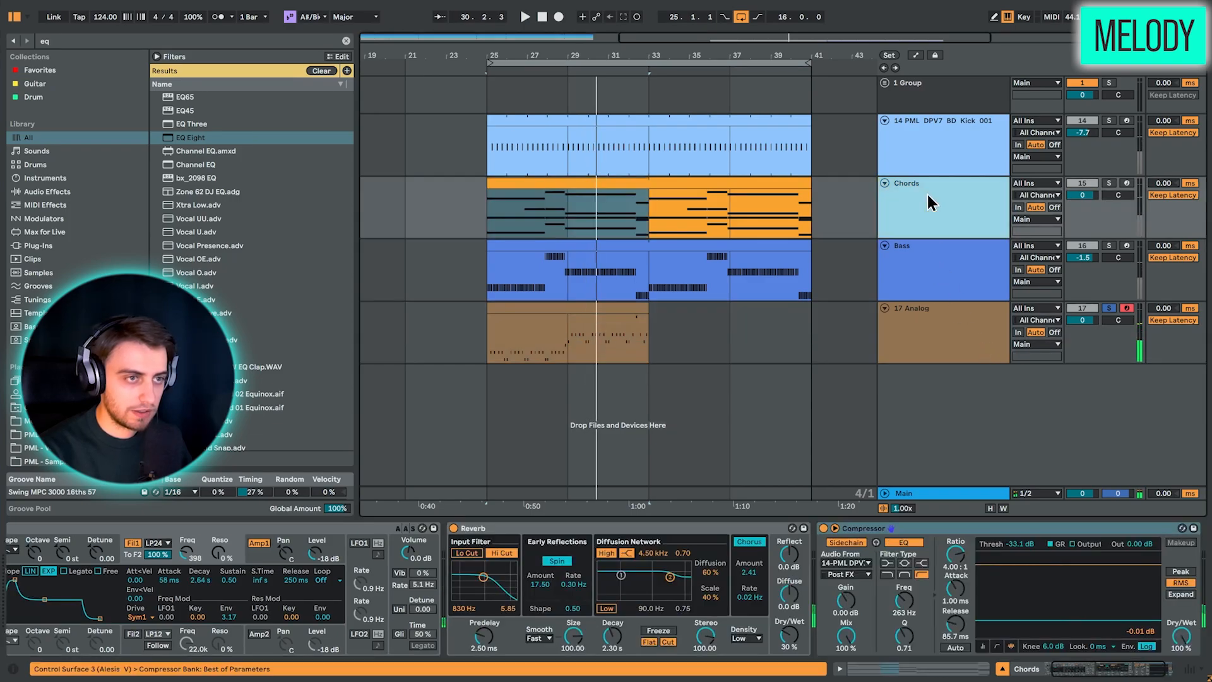
{"action": "left_click", "coordinate": [976, 547]}
{"action": "left_click", "coordinate": [921, 306]}
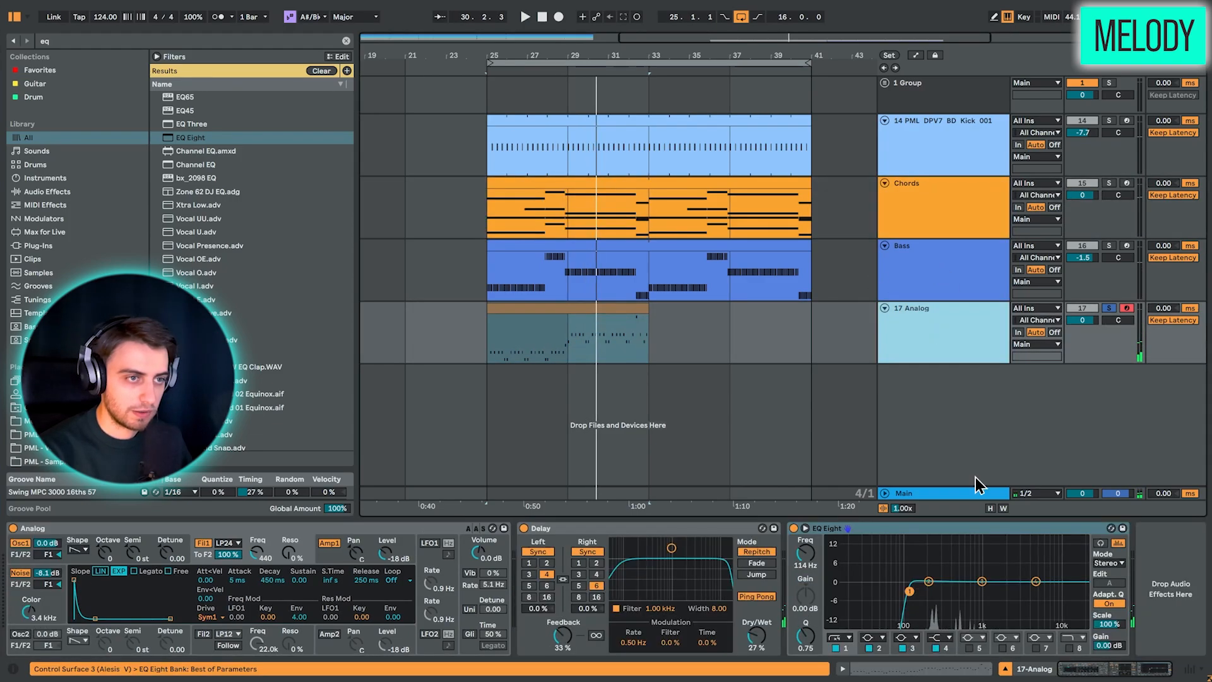
{"action": "left_click", "coordinate": [1156, 586]}
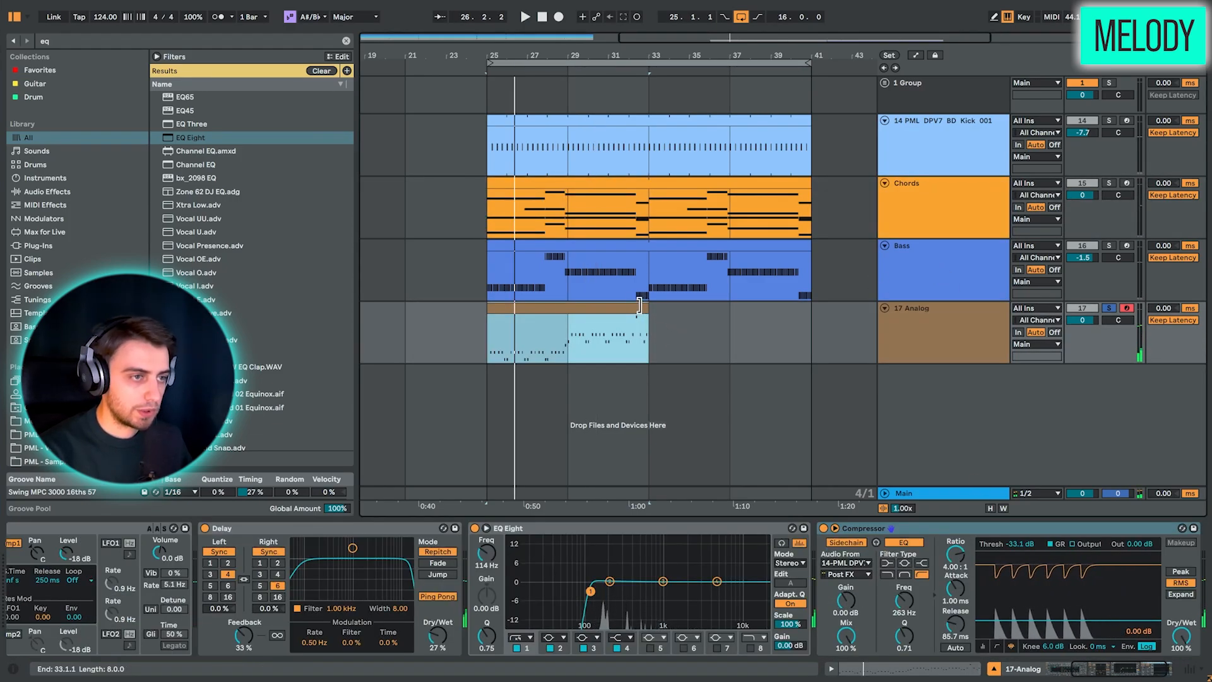
Extend the 17 Analog melody clip to bar 41 and split it at bar 33
{"action": "left_click_drag", "start_coordinate": [649, 308], "coordinate": [812, 314]}
{"action": "left_click", "coordinate": [653, 345]}
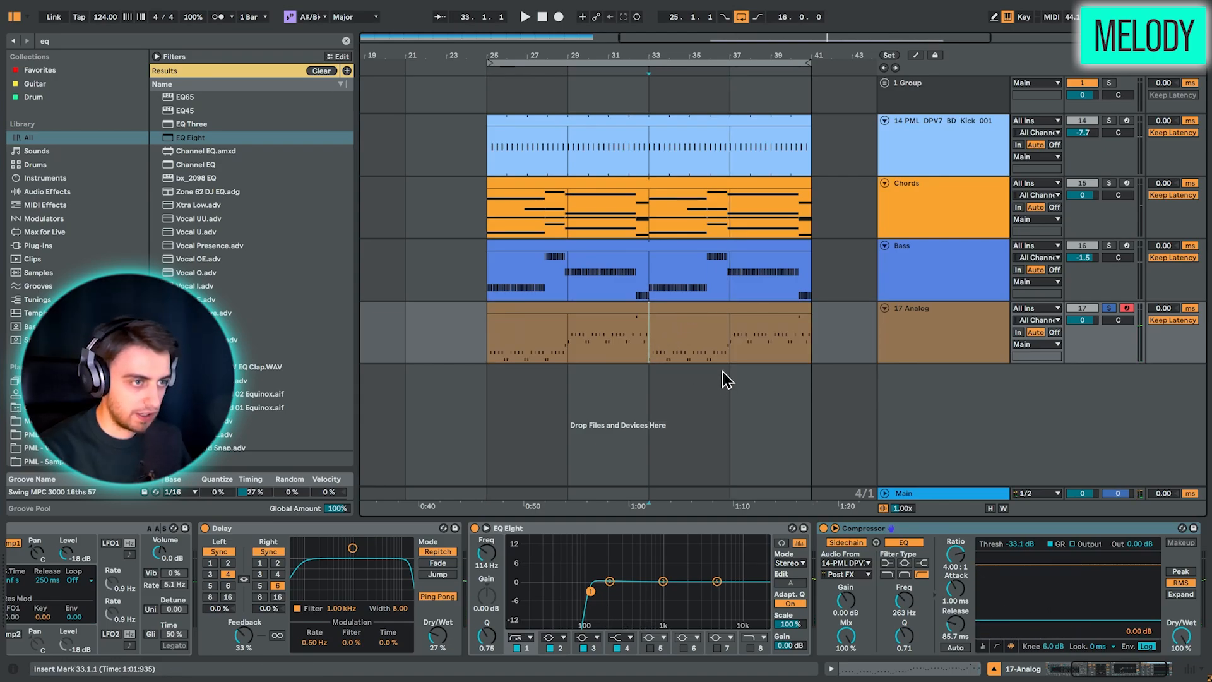
Duplicate all notes of the second melody clip one octave higher and adjust the velocity of the upper notes during playback
{"action": "double_click", "coordinate": [712, 338]}
{"action": "key", "text": "ctrl+a"}
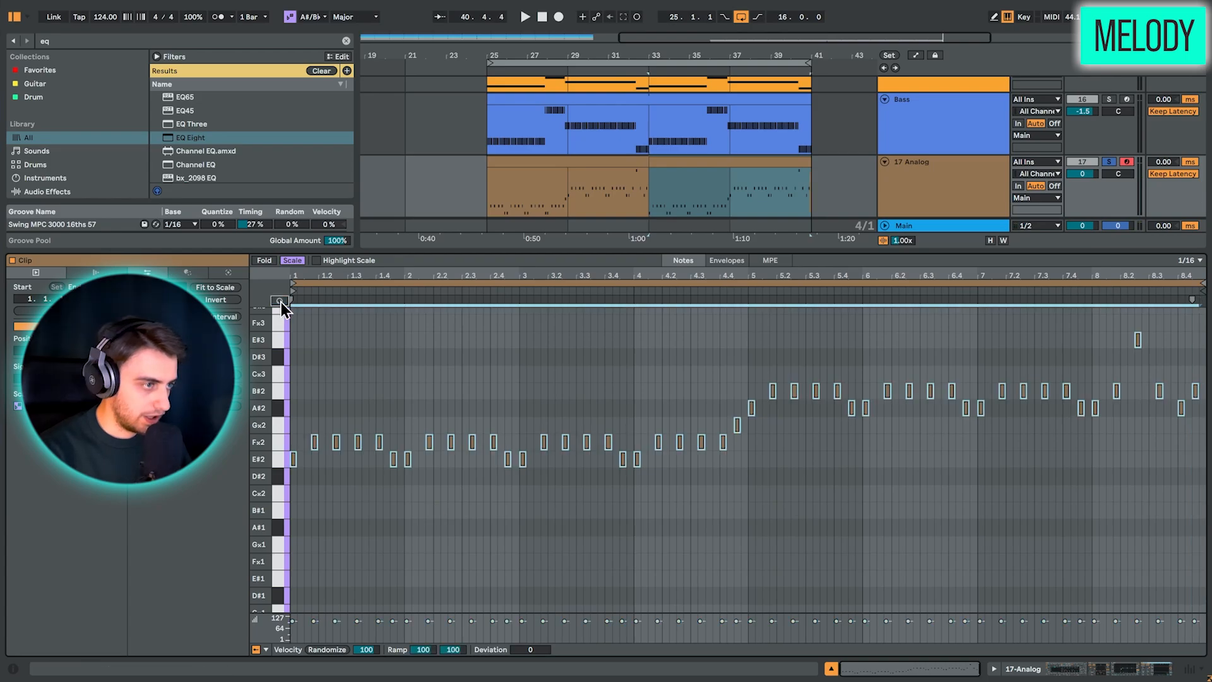
{"action": "left_click_drag", "start_coordinate": [293, 468], "coordinate": [305, 382]}
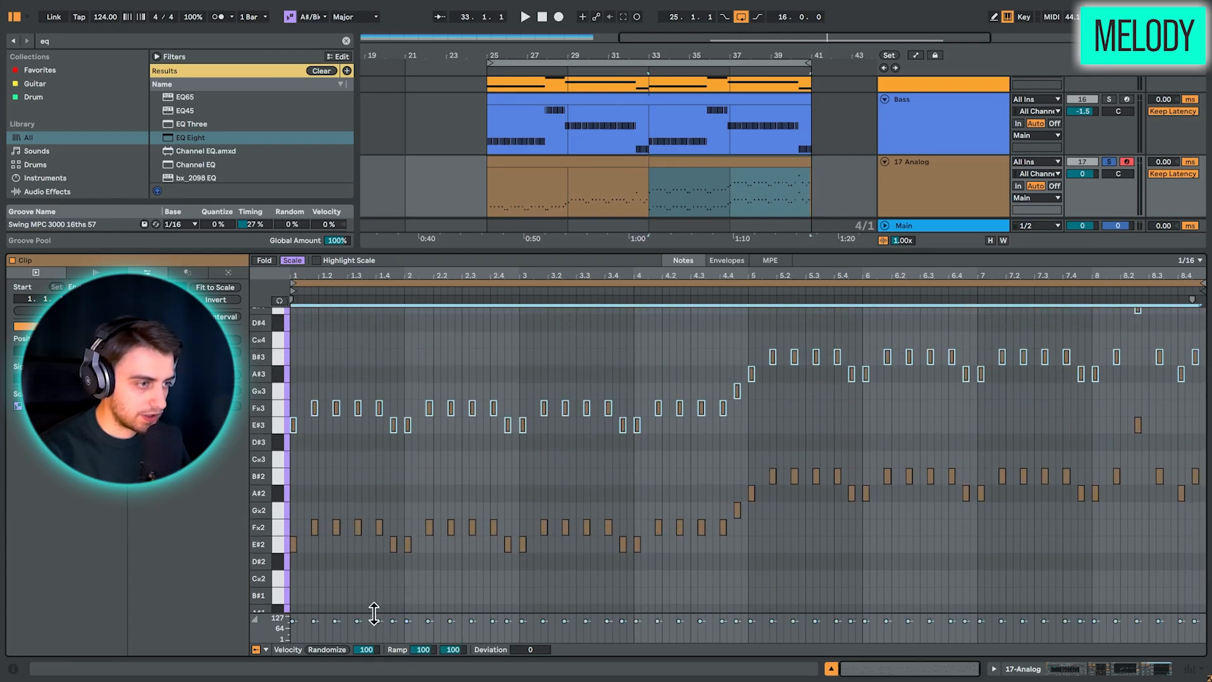
{"action": "left_click_drag", "start_coordinate": [374, 614], "coordinate": [379, 456]}
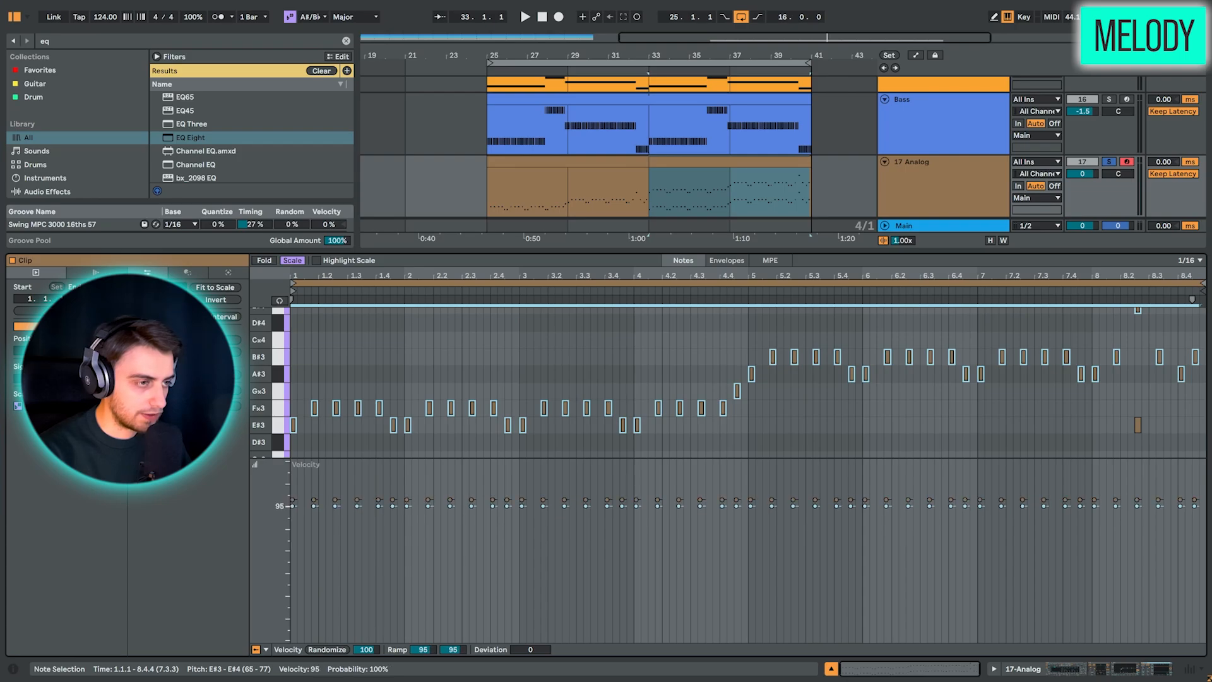
{"action": "key", "text": "space"}
{"action": "mouse_move", "coordinate": [378, 563]}
{"action": "left_mouse_down"}
{"action": "mouse_move", "coordinate": [379, 576]}
{"action": "mouse_move", "coordinate": [378, 480]}
{"action": "mouse_move", "coordinate": [378, 547]}
{"action": "left_mouse_up"}
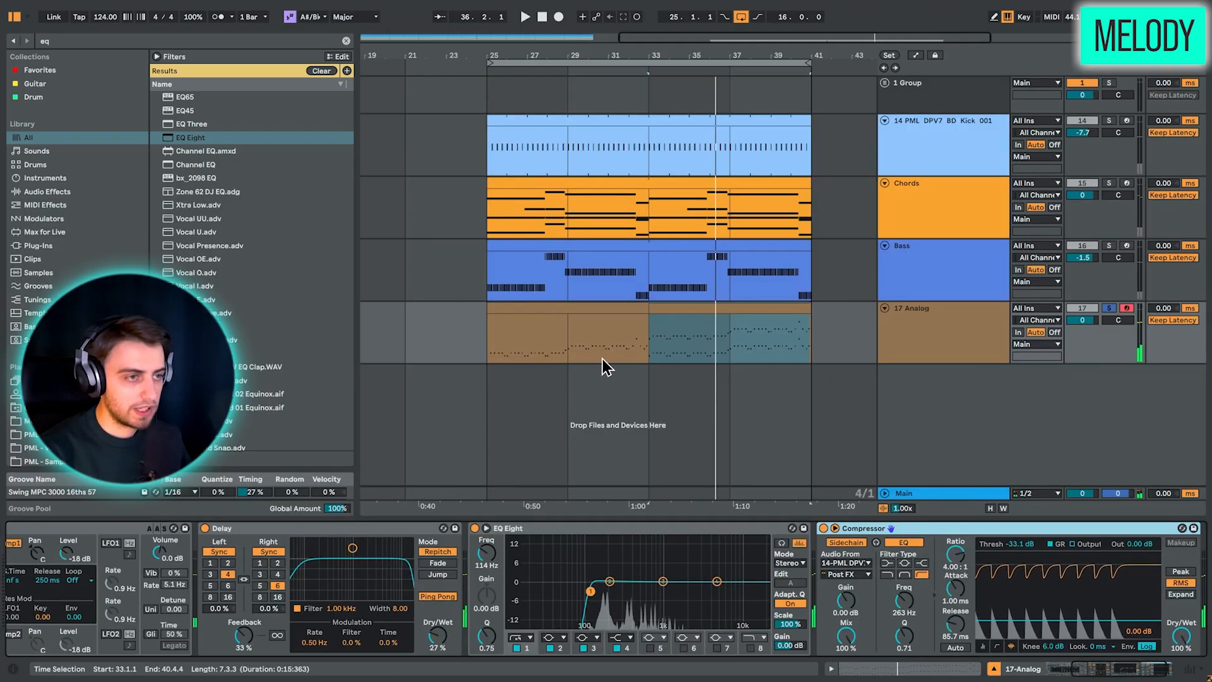
Unsolo the 17 Analog track and set its volume to -1.5 dB while playing the full mix
{"action": "left_click", "coordinate": [717, 310]}
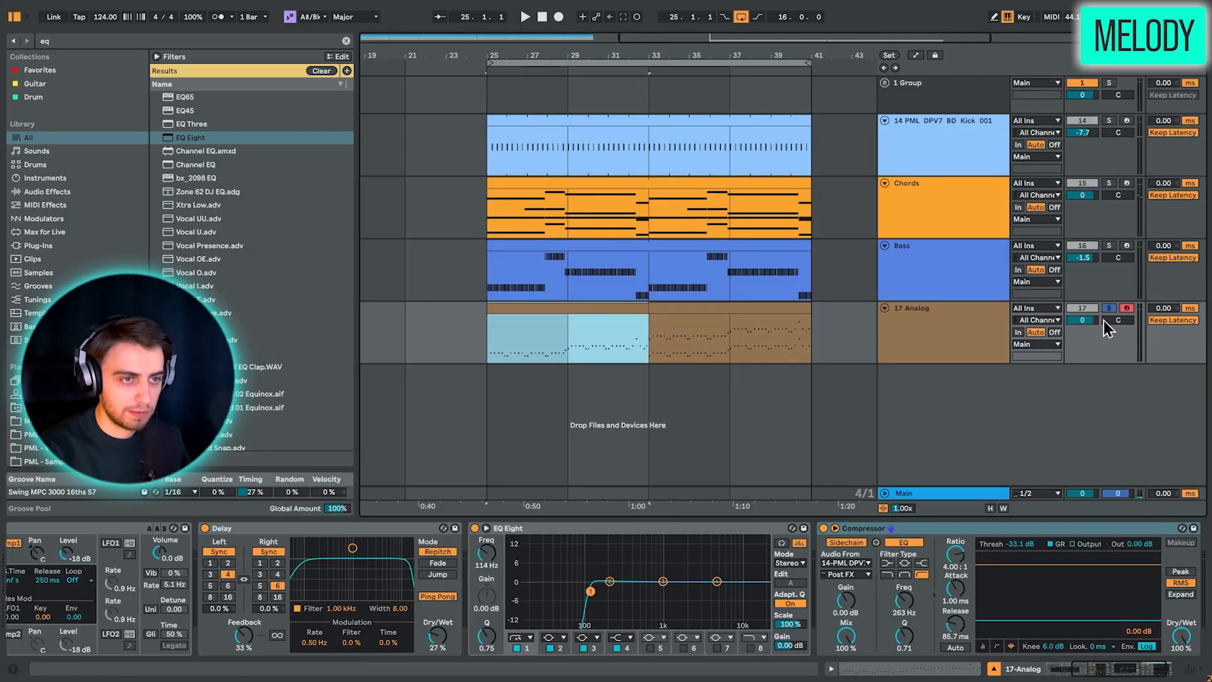
{"action": "left_click", "coordinate": [1109, 308]}
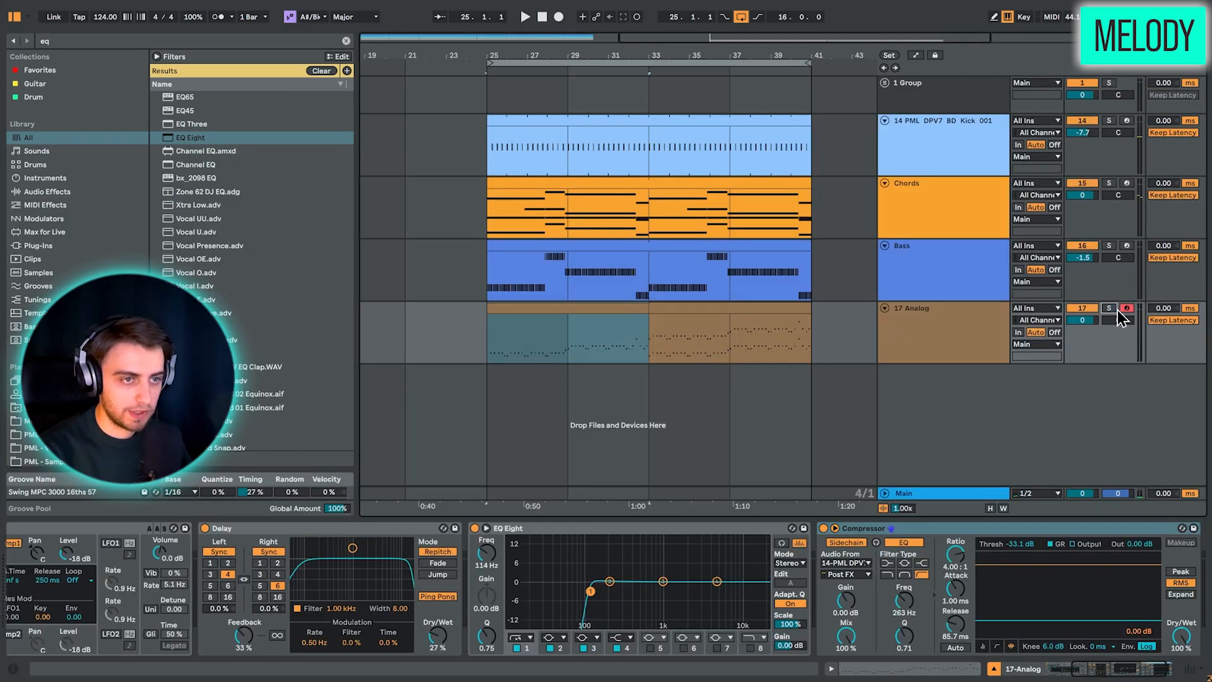
{"action": "key", "text": "space"}
{"action": "mouse_move", "coordinate": [1082, 321]}
{"action": "left_mouse_down"}
{"action": "mouse_move", "coordinate": [1082, 330]}
{"action": "mouse_move", "coordinate": [1089, 321]}
{"action": "left_mouse_up"}
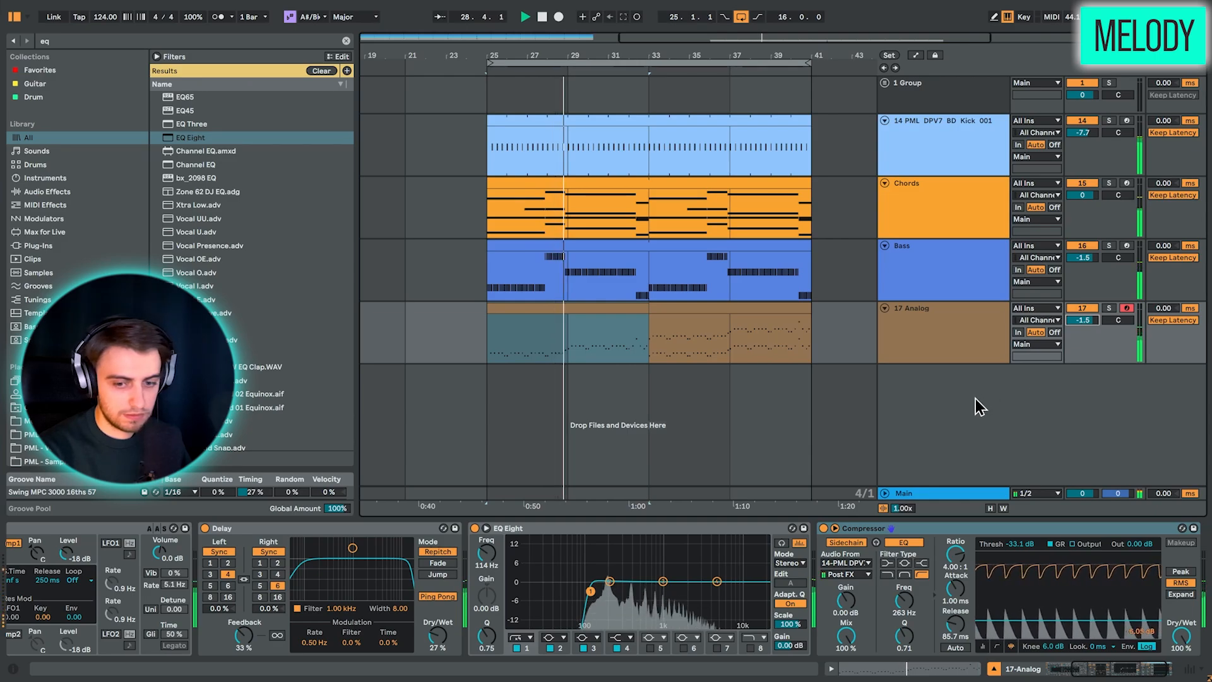
{"action": "key", "text": "space"}
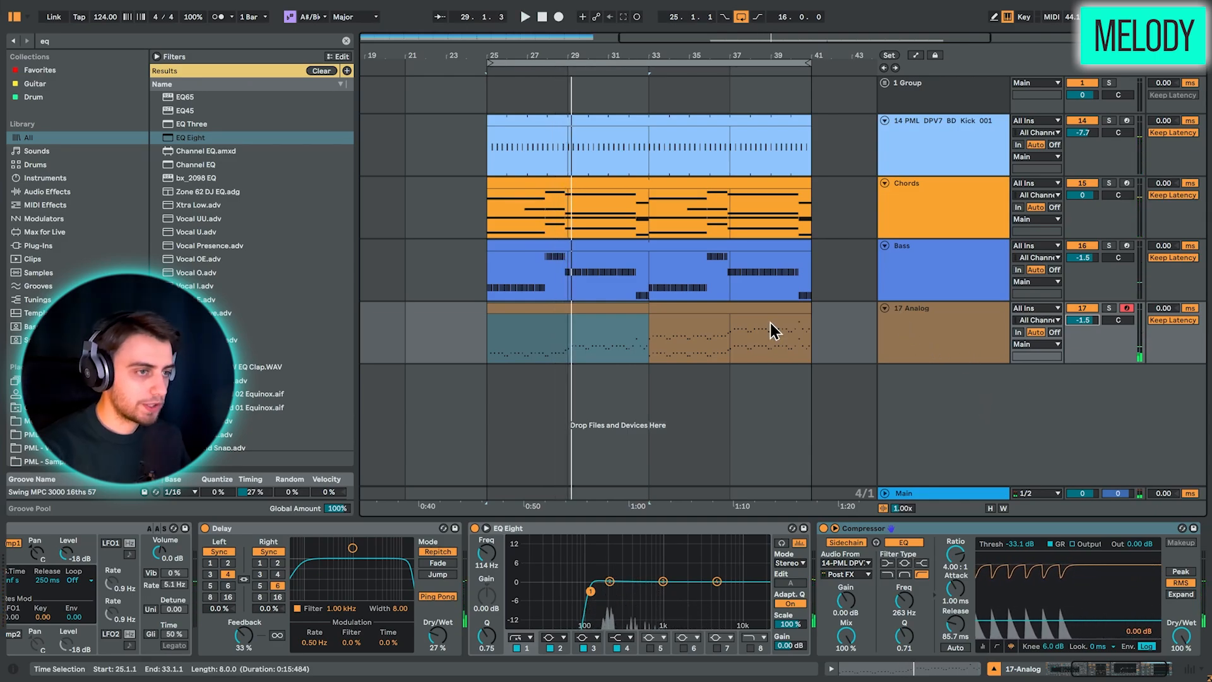
Show the automation lanes, solo the Chords track and enlarge it to display Analog's F1 Freq envelope
{"action": "left_click", "coordinate": [896, 217]}
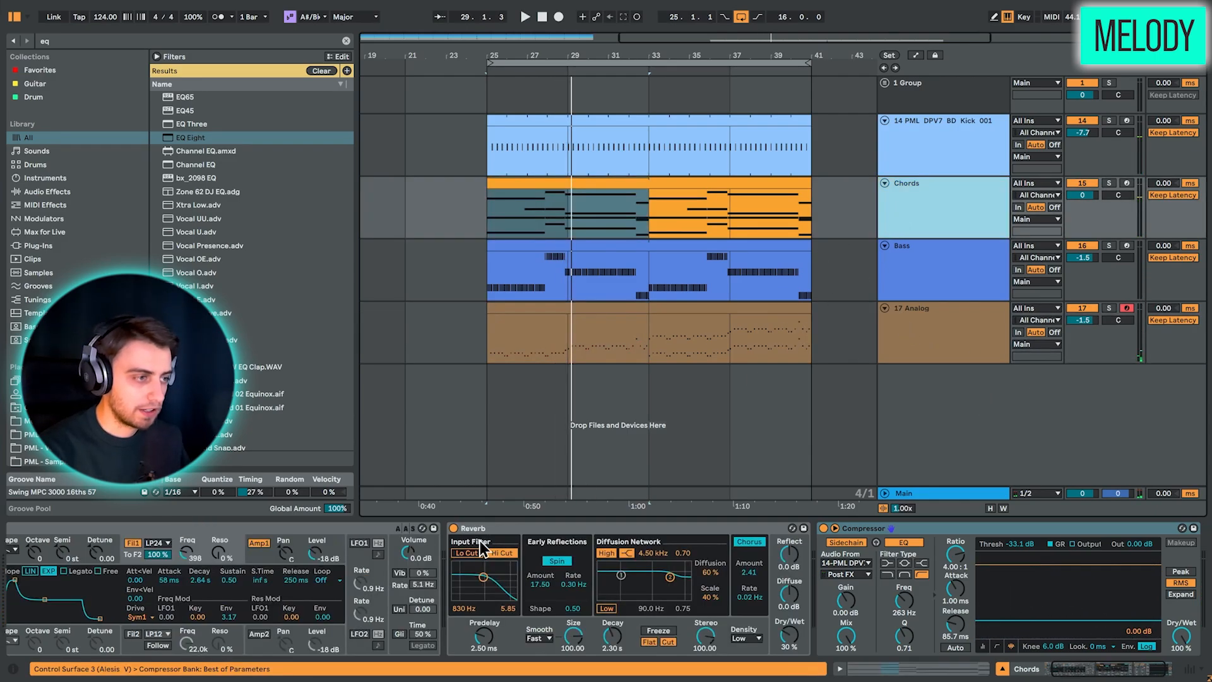
{"action": "left_click", "coordinate": [917, 56]}
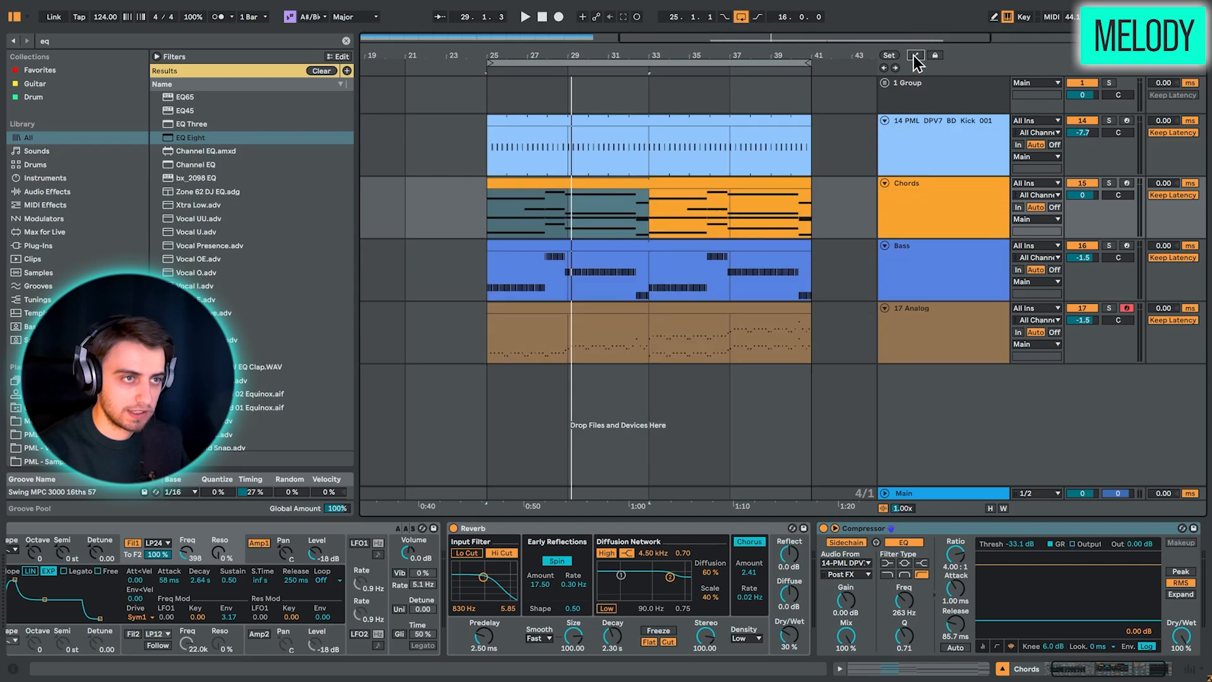
{"action": "left_click", "coordinate": [935, 183]}
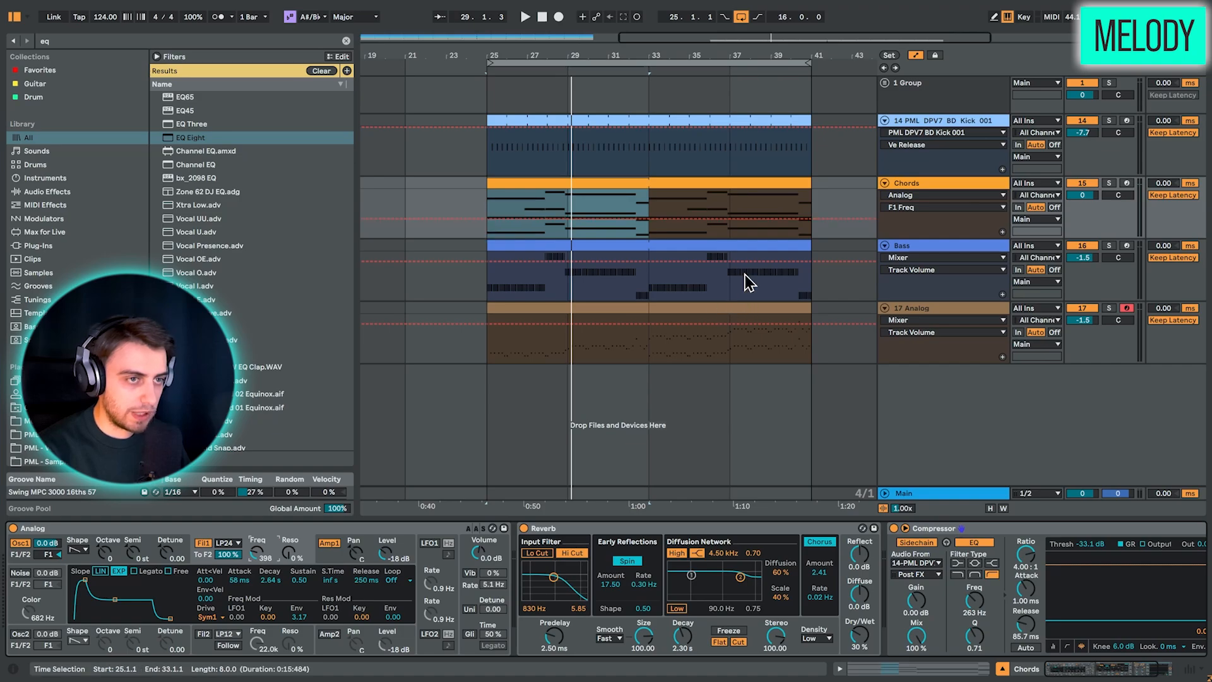
{"action": "left_click", "coordinate": [1109, 183]}
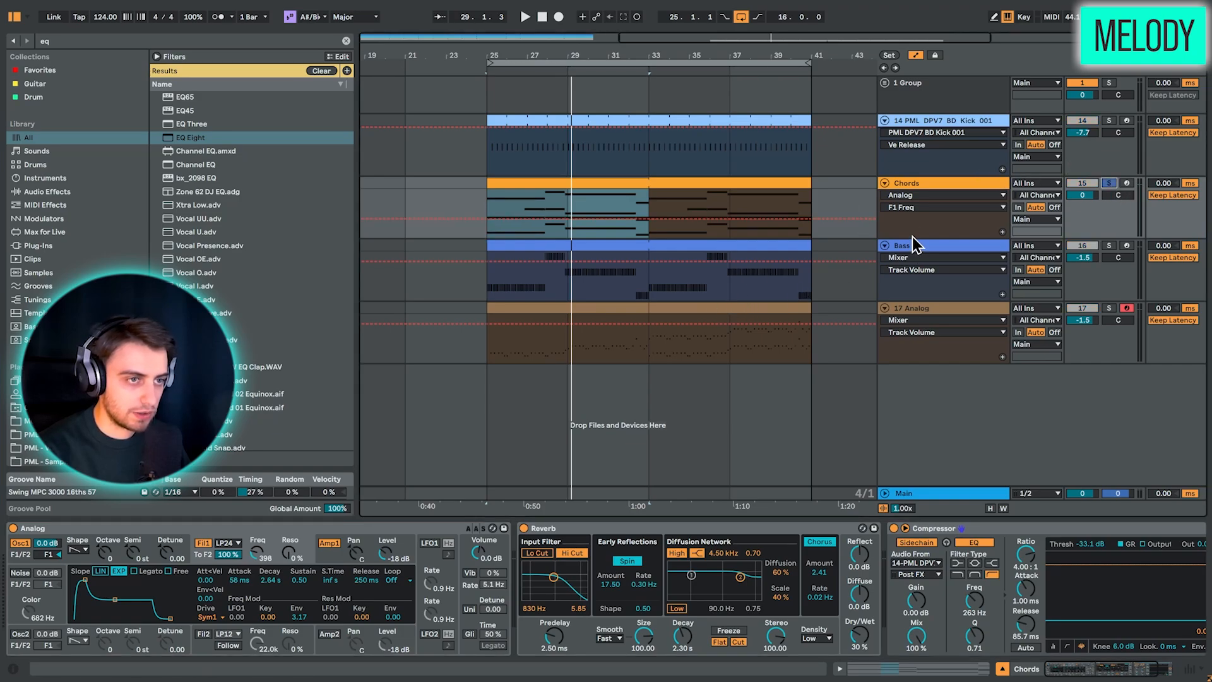
{"action": "left_click_drag", "start_coordinate": [911, 239], "coordinate": [893, 371]}
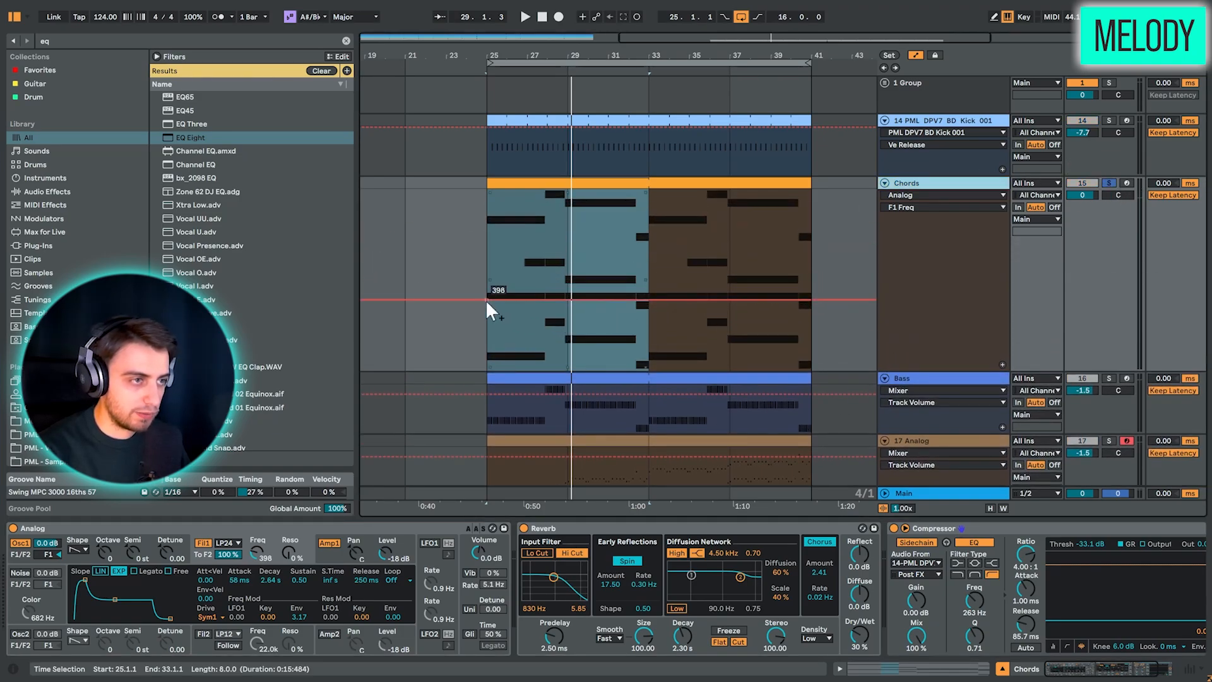
Shape the Chords F1 Freq automation during playback, rising from bar 25, peaking at about bars 32 and 40 and dropping at bars 33 and 41
{"action": "left_click_drag", "start_coordinate": [485, 300], "coordinate": [567, 324]}
{"action": "key", "text": "space"}
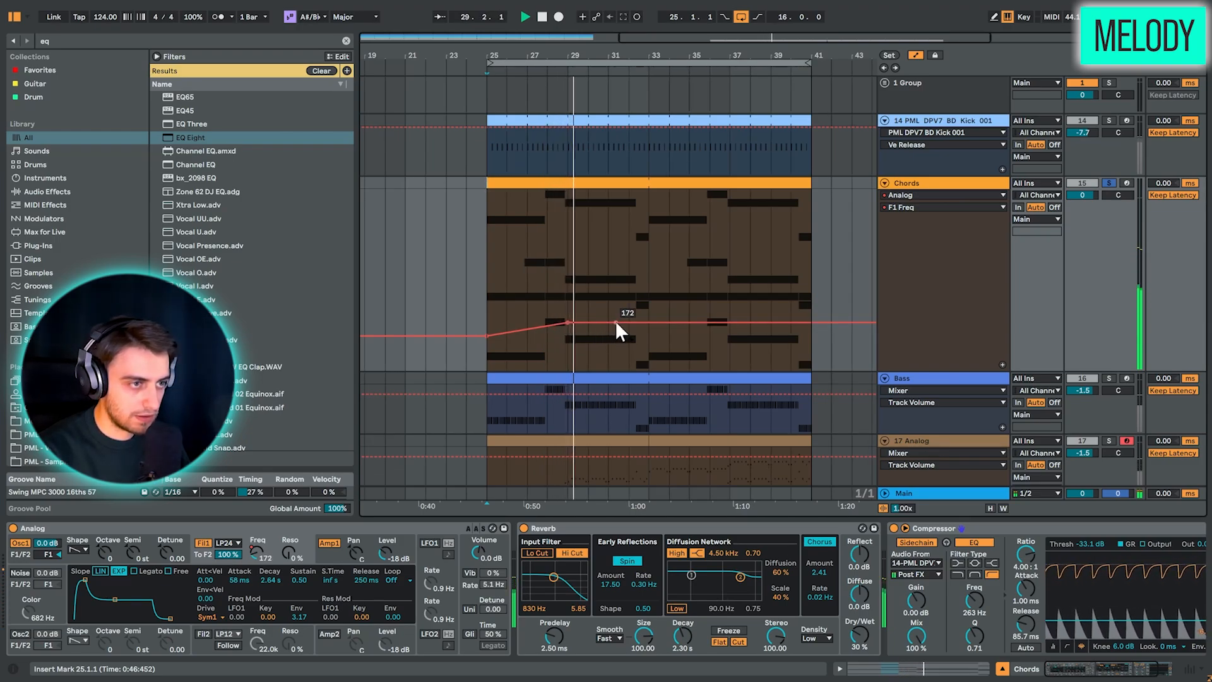
{"action": "left_click_drag", "start_coordinate": [628, 322], "coordinate": [813, 315]}
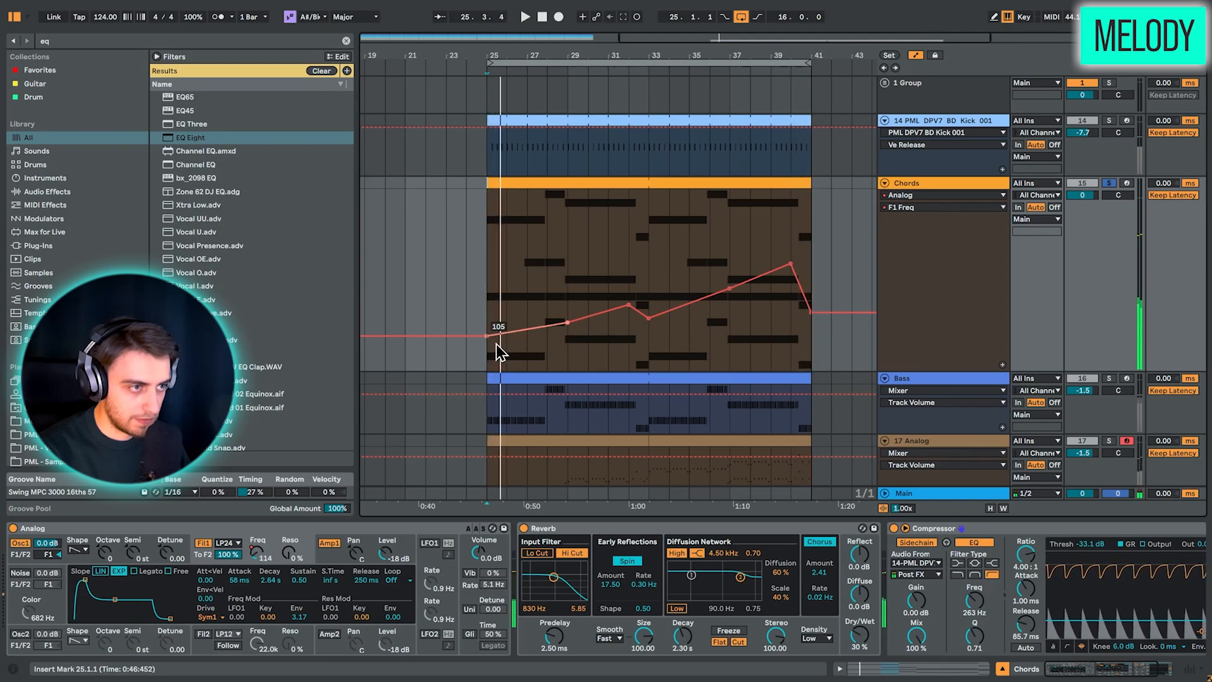
{"action": "left_click_drag", "start_coordinate": [812, 353], "coordinate": [491, 352]}
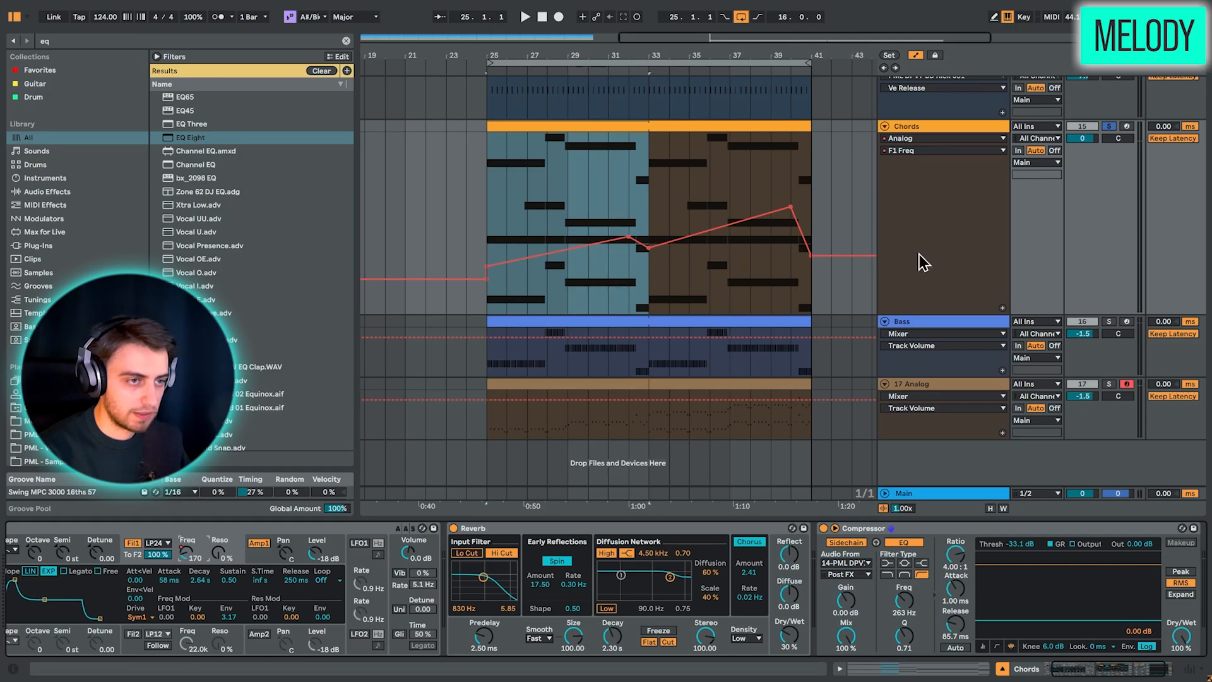
Put the Chords F1 Freq automation in its own lane, copy it from bar 25 to 41 and remove the extra lane
{"action": "left_click", "coordinate": [1001, 309]}
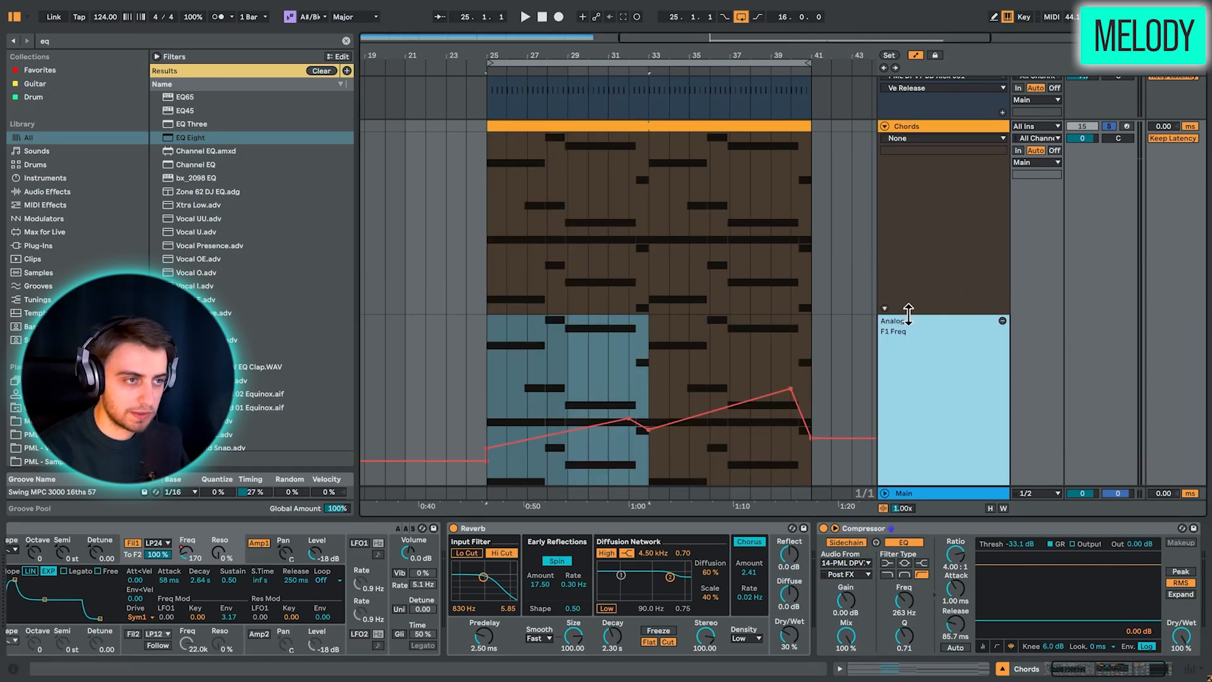
{"action": "scroll", "coordinate": [726, 313], "scroll_direction": "down", "scroll_amount": 2}
{"action": "left_click", "coordinate": [494, 318]}
{"action": "left_click_drag", "start_coordinate": [491, 330], "coordinate": [816, 341]}
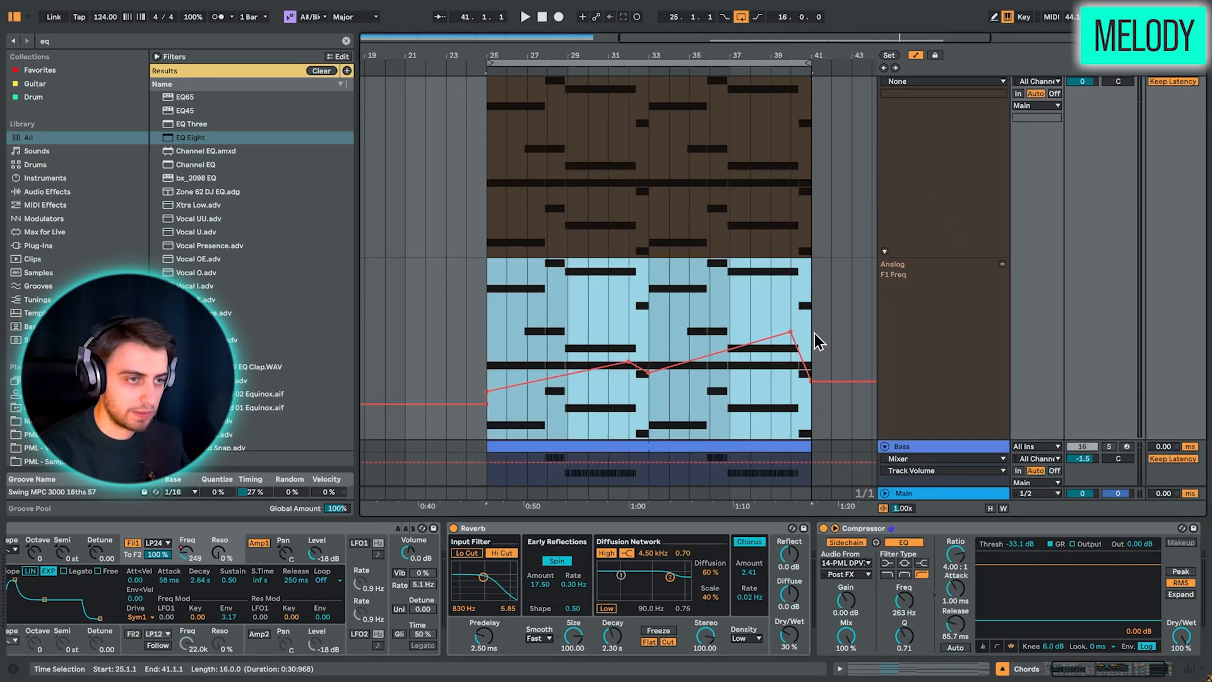
{"action": "left_click", "coordinate": [1003, 264]}
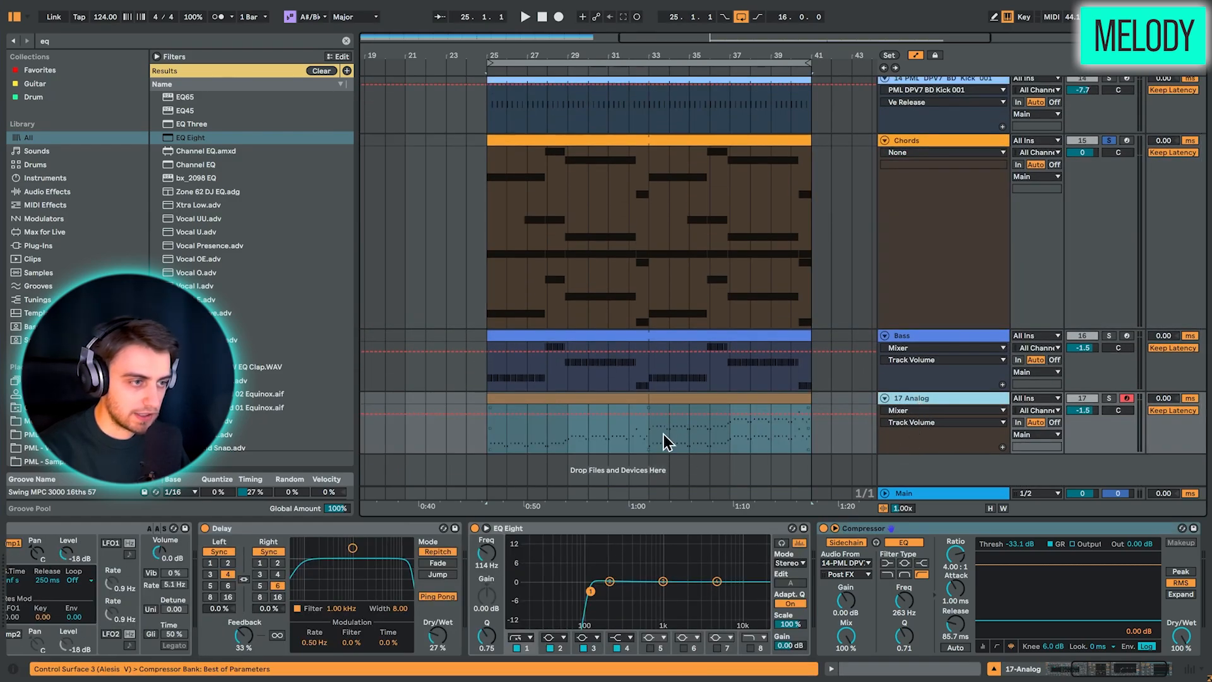
Enlarge the 17 Analog track, show its Analog F1 Freq envelope and paste the copied filter automation at bar 25
{"action": "left_click", "coordinate": [493, 448]}
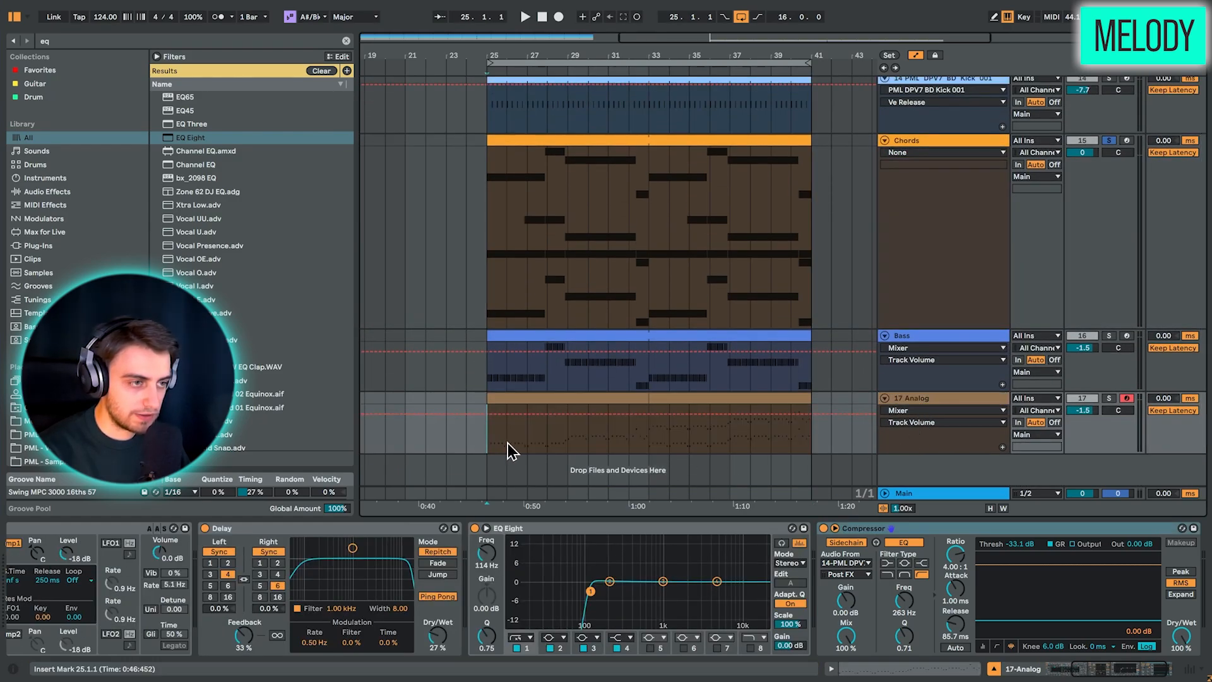
{"action": "left_click_drag", "start_coordinate": [508, 443], "coordinate": [797, 421]}
{"action": "key", "text": "alt+plus"}
{"action": "left_click", "coordinate": [945, 431]}
{"action": "scroll", "coordinate": [906, 433], "scroll_direction": "down", "scroll_amount": 1}
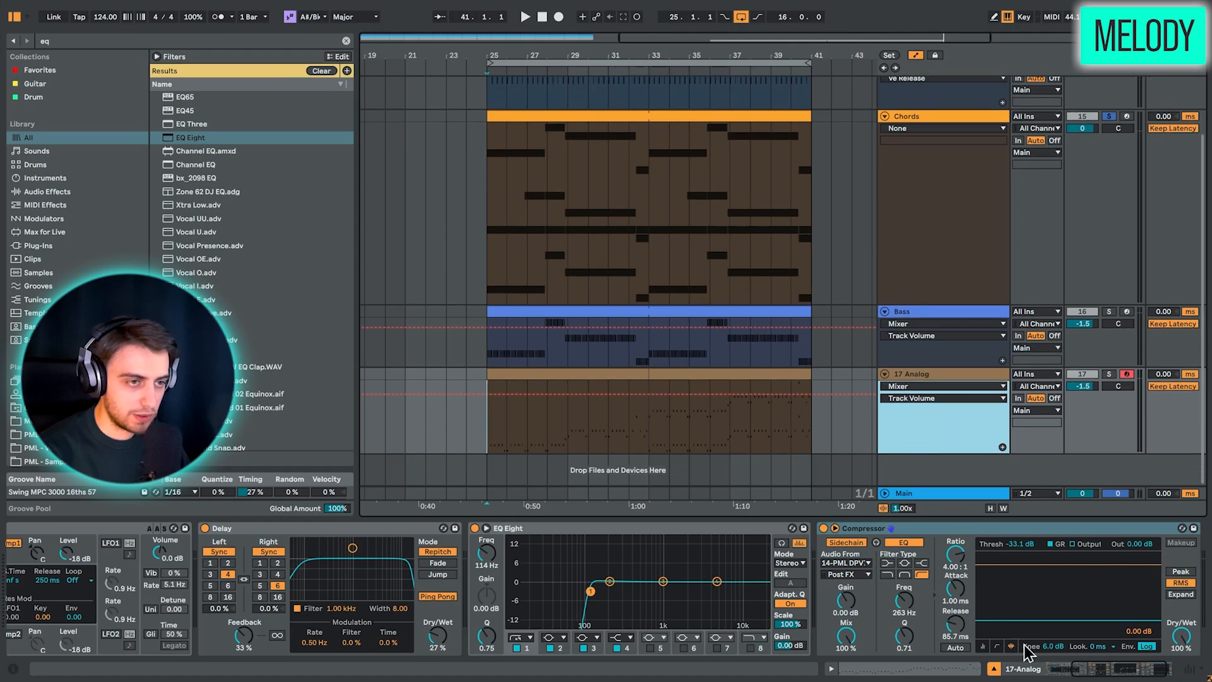
{"action": "left_click_drag", "start_coordinate": [1098, 673], "coordinate": [892, 669]}
{"action": "left_click", "coordinate": [257, 554]}
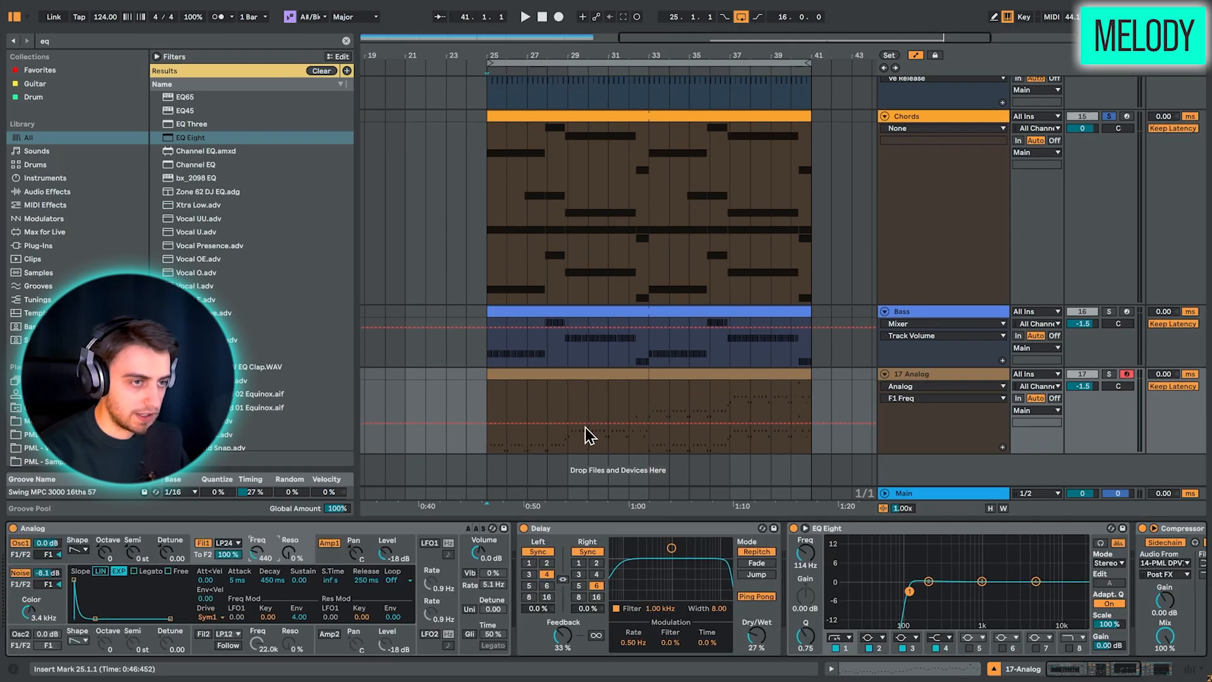
{"action": "left_click", "coordinate": [489, 414]}
{"action": "left_click", "coordinate": [262, 559]}
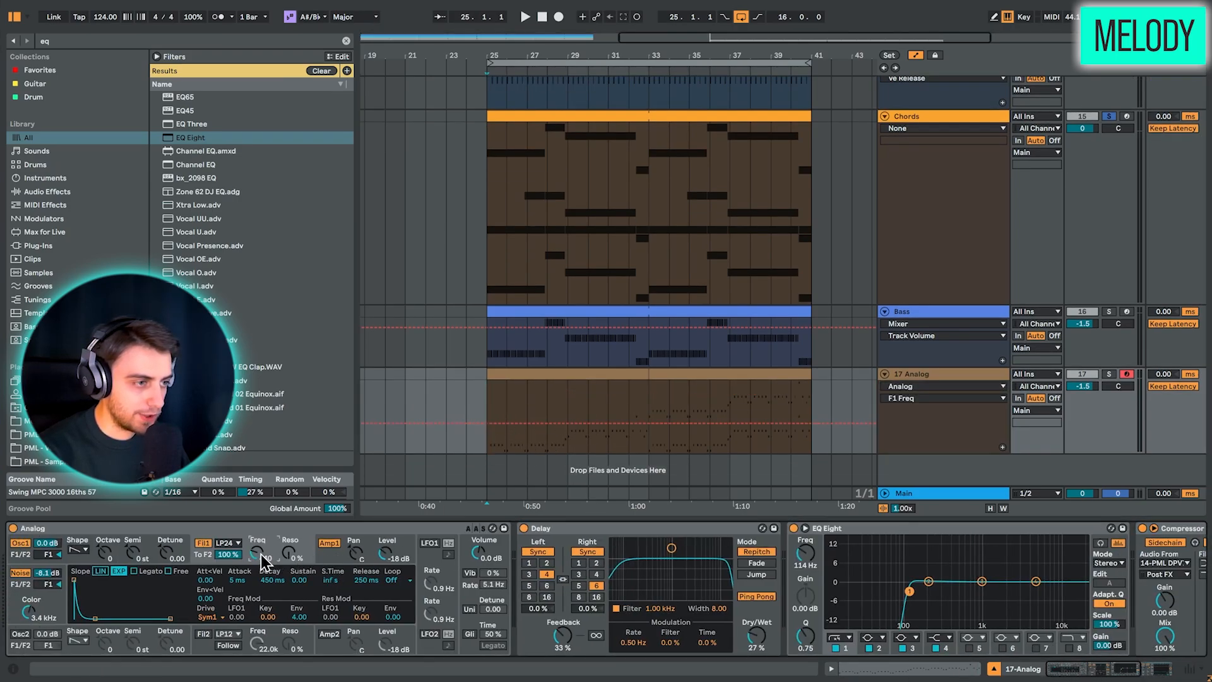
{"action": "key", "text": "super+v"}
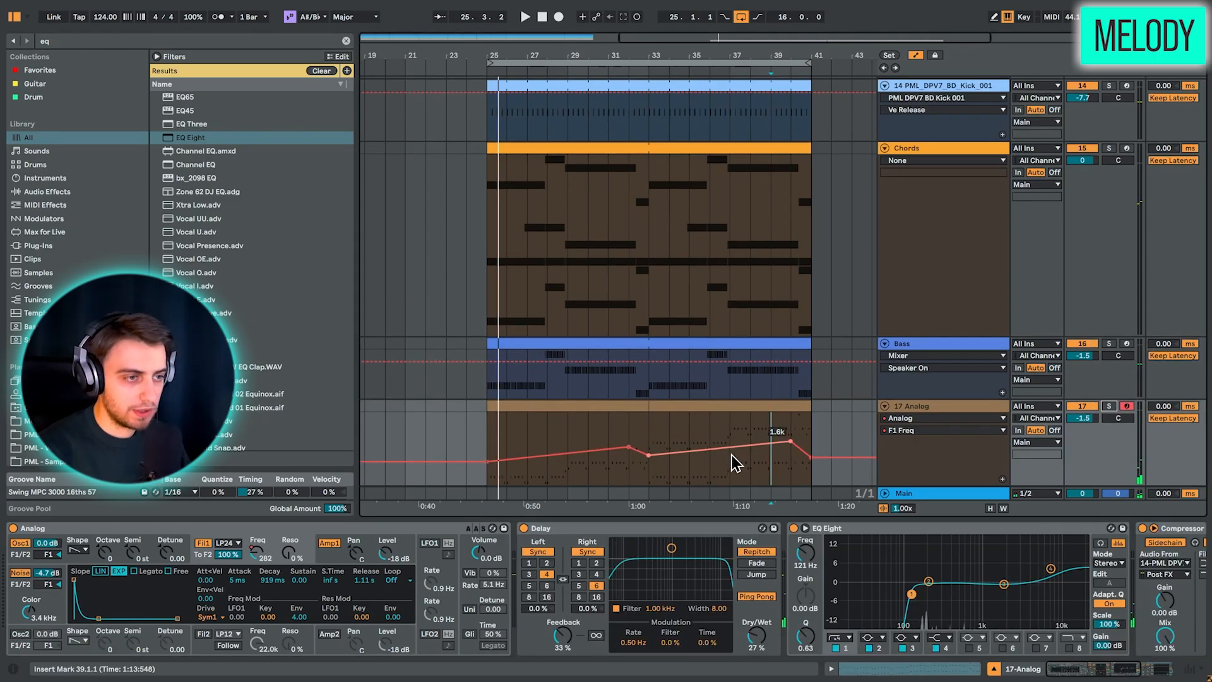
Play the full mix to check the filter automation on the chords and melody
{"action": "scroll", "coordinate": [718, 460], "scroll_direction": "down", "scroll_amount": 1}
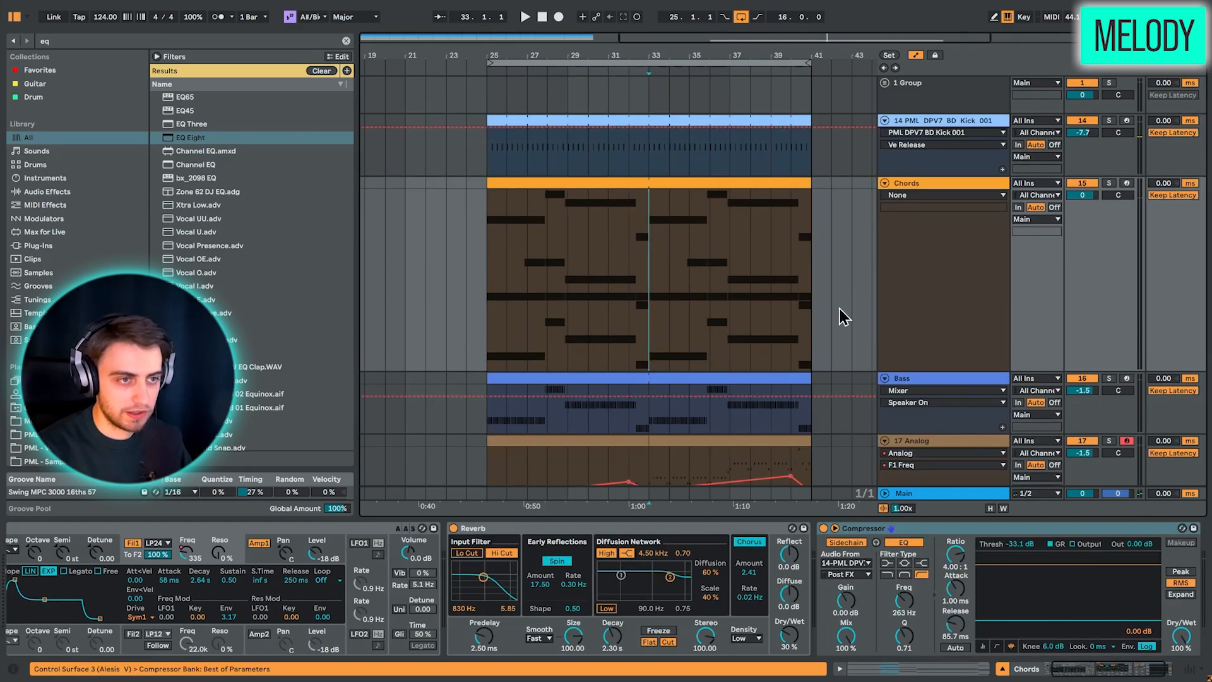
{"action": "scroll", "coordinate": [844, 316], "scroll_direction": "down", "scroll_amount": 2}
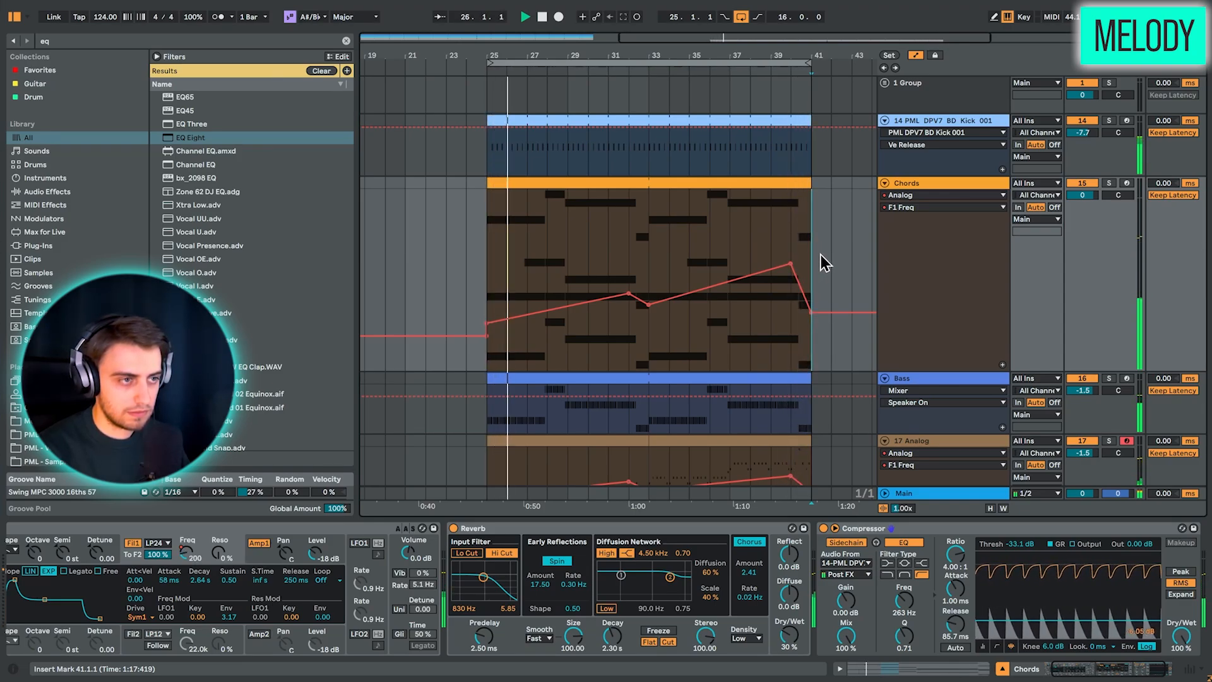
{"action": "key", "text": "space"}
Duplicate the 17 Analog track, unfold the duplicate and delete its clips and automation
{"action": "key", "text": "ctrl+shift+t"}
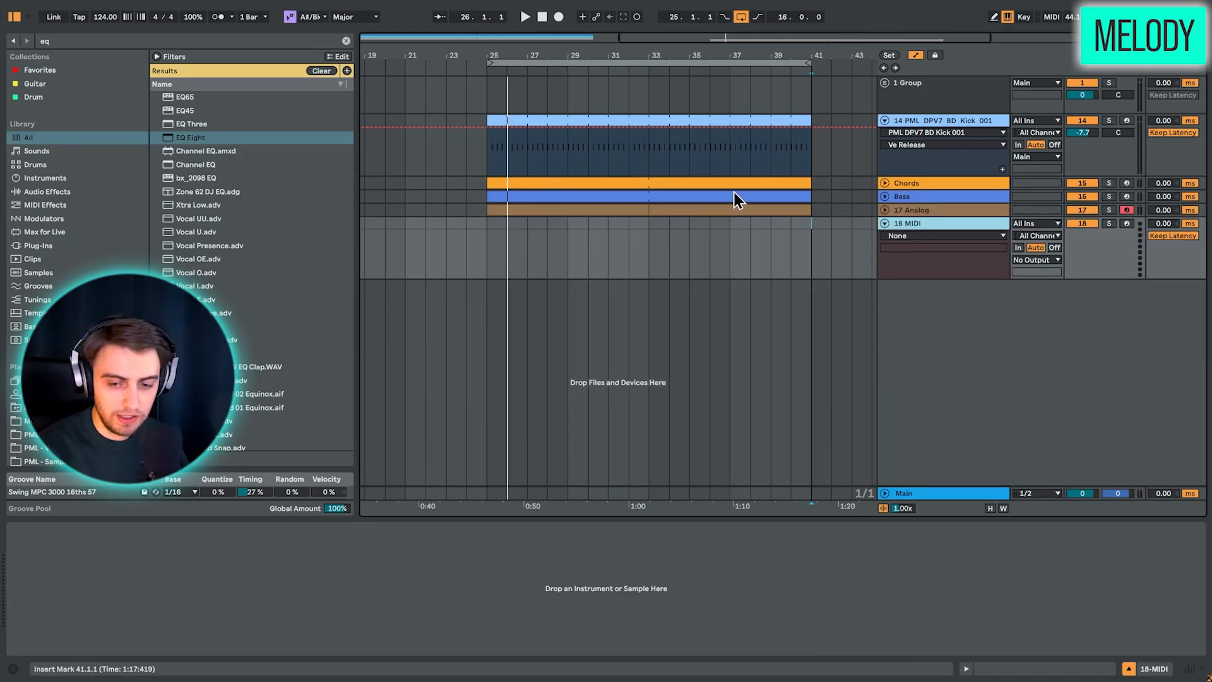
{"action": "key", "text": "ctrl+z"}
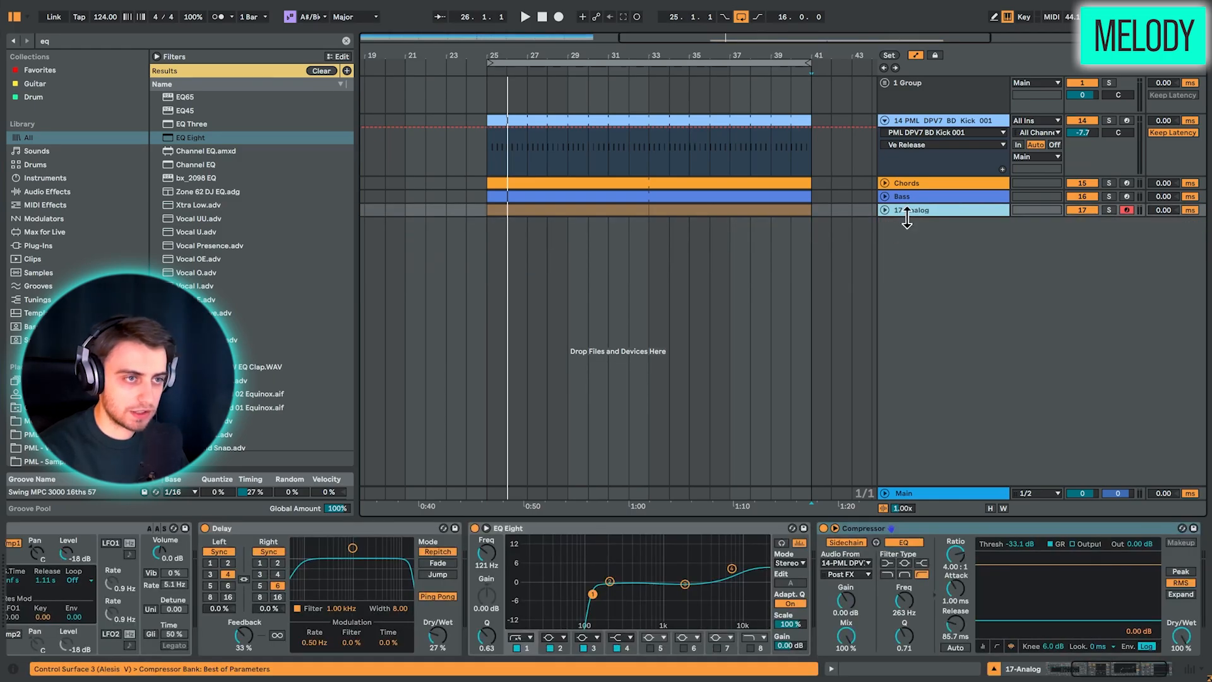
{"action": "key", "text": "ctrl+d"}
{"action": "left_click", "coordinate": [885, 224]}
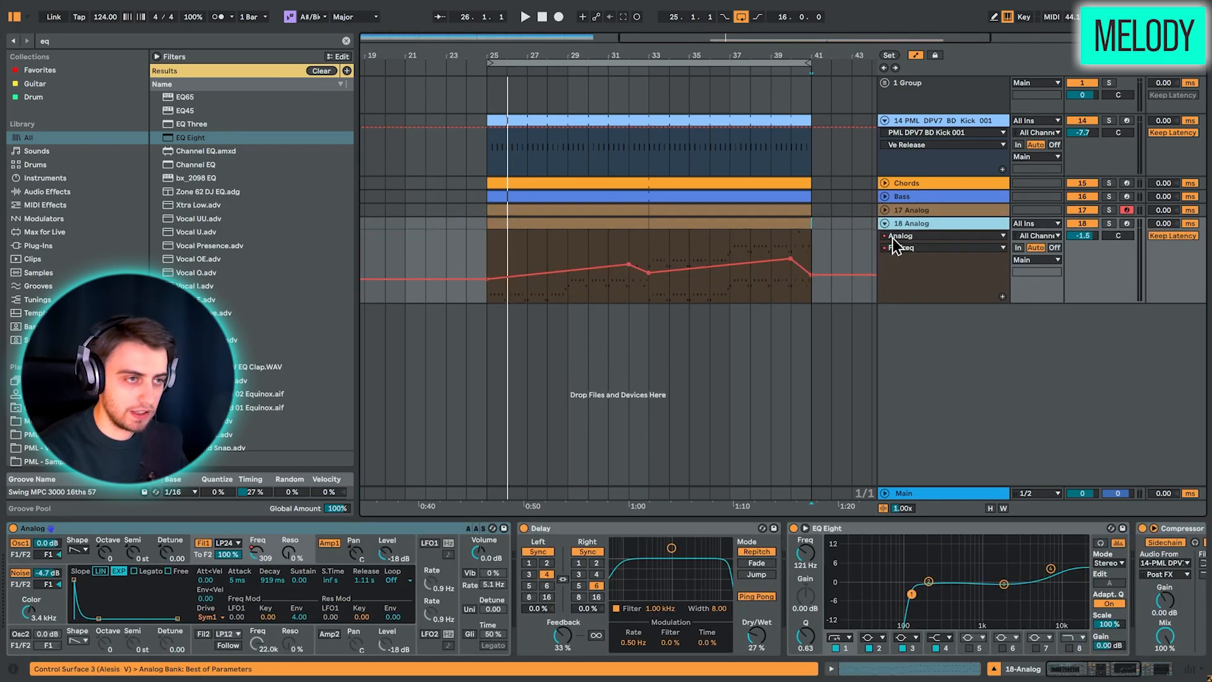
{"action": "left_click", "coordinate": [759, 224]}
{"action": "left_click", "coordinate": [592, 225], "text": "shift"}
{"action": "key", "text": "Delete"}
Insert an empty eight-bar MIDI clip on the 18 Analog track from bar 25 to 33 and open its notes
{"action": "left_click_drag", "start_coordinate": [497, 248], "coordinate": [519, 259]}
{"action": "left_click_drag", "start_coordinate": [609, 265], "coordinate": [645, 260]}
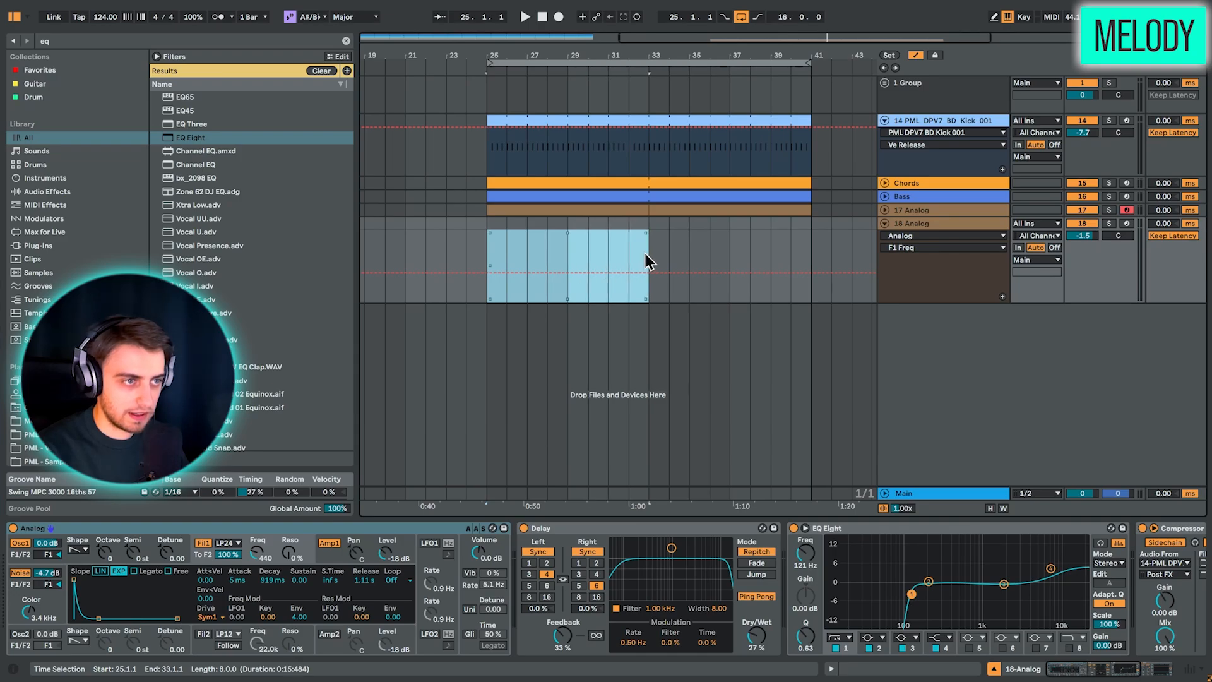
{"action": "key", "text": "ctrl+shift+m"}
{"action": "left_click_drag", "start_coordinate": [465, 459], "coordinate": [487, 631]}
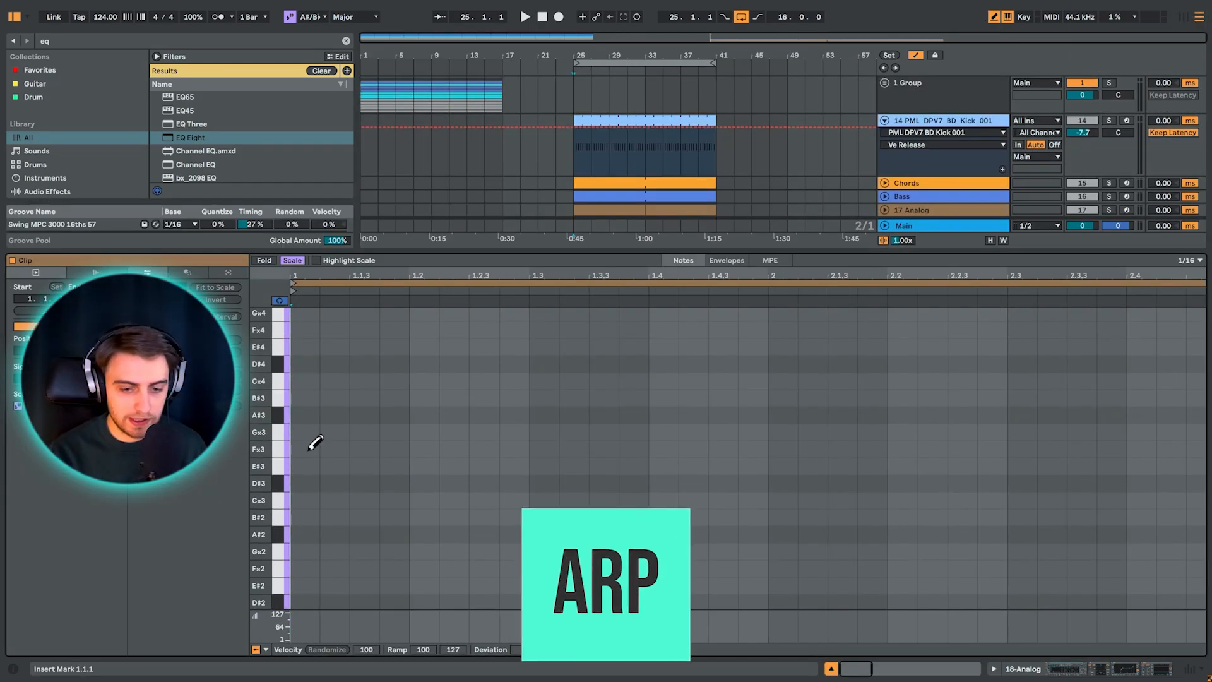
Draw sixteenth notes Cx3 at 1.1.1, Fx3 at 1.1.2, Fx2 at 1.1.4 and Gx2 at 1.2.1 in the new clip
{"action": "scroll", "coordinate": [316, 442], "scroll_direction": "down", "scroll_amount": 2}
{"action": "left_click", "coordinate": [306, 443]}
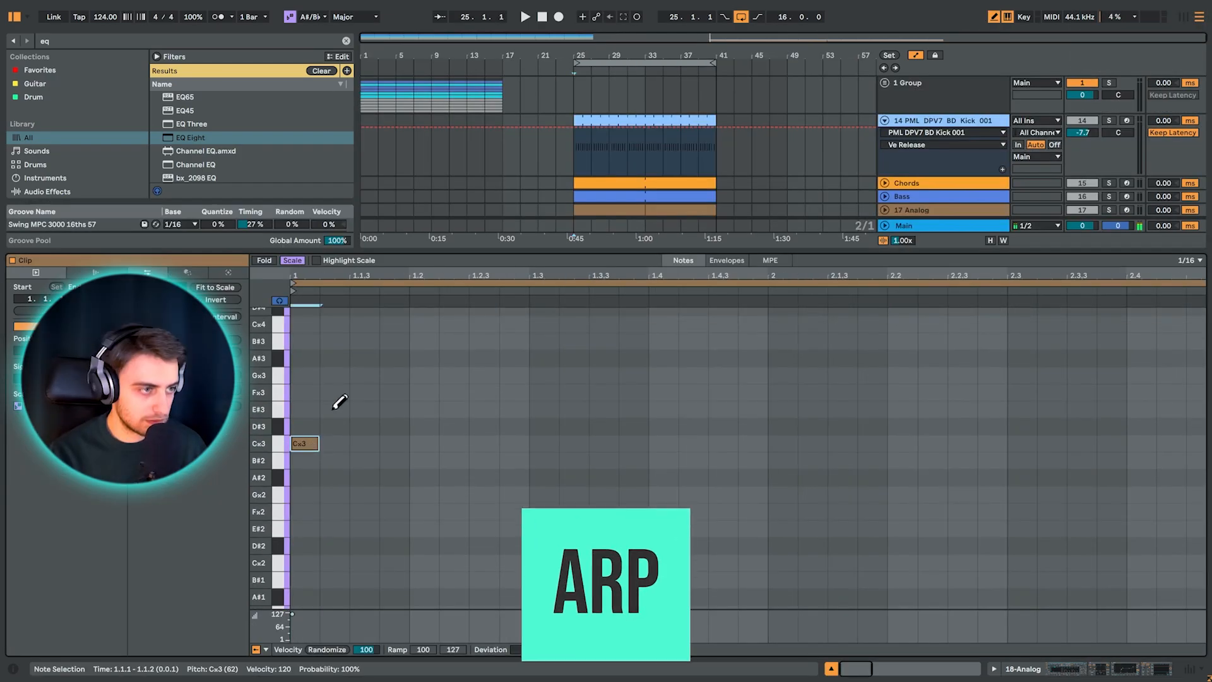
{"action": "left_click", "coordinate": [335, 392]}
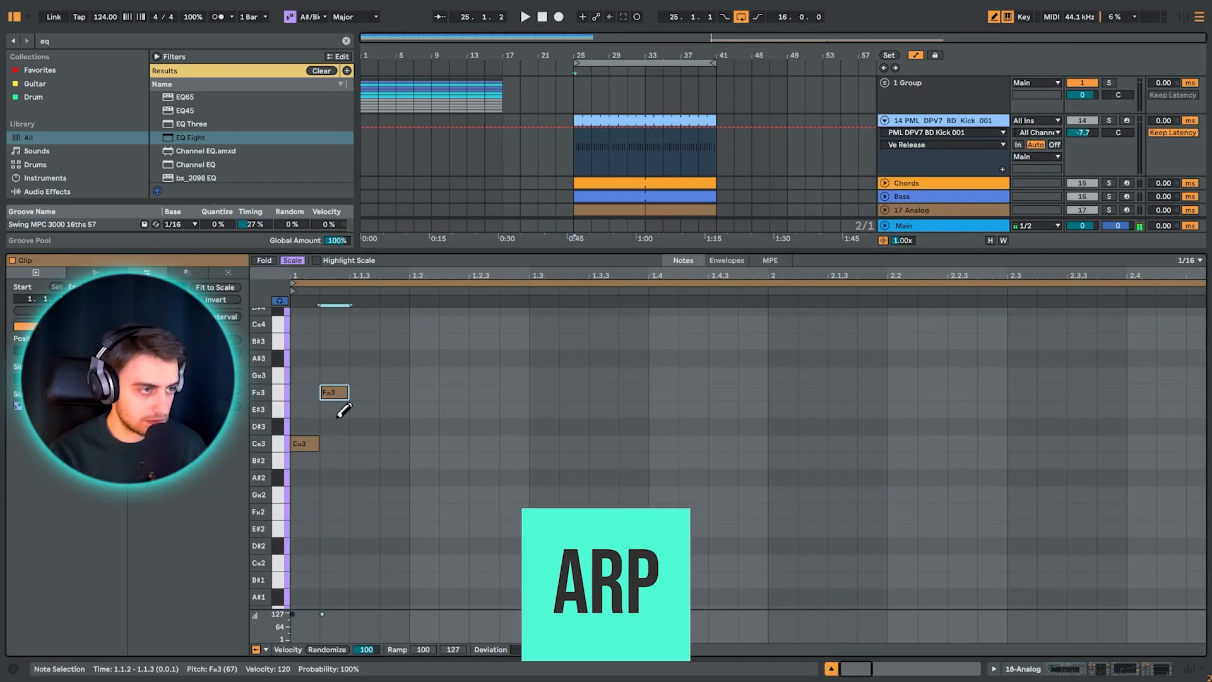
{"action": "left_click", "coordinate": [394, 512]}
{"action": "left_click", "coordinate": [423, 494]}
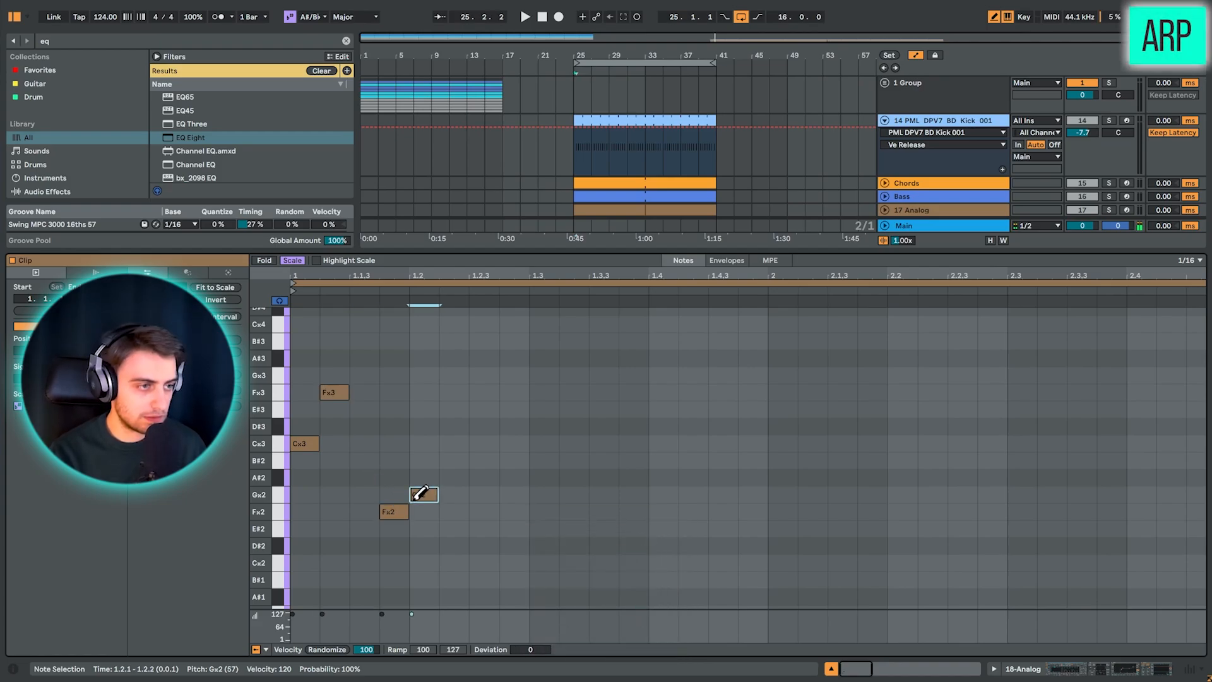
Continue the arp with sixteenth notes Cx3 at 1.2.3, Fx3 at 1.2.4, Fx2 at 1.3.2 and A#2 at 1.3.3
{"action": "left_click", "coordinate": [484, 443]}
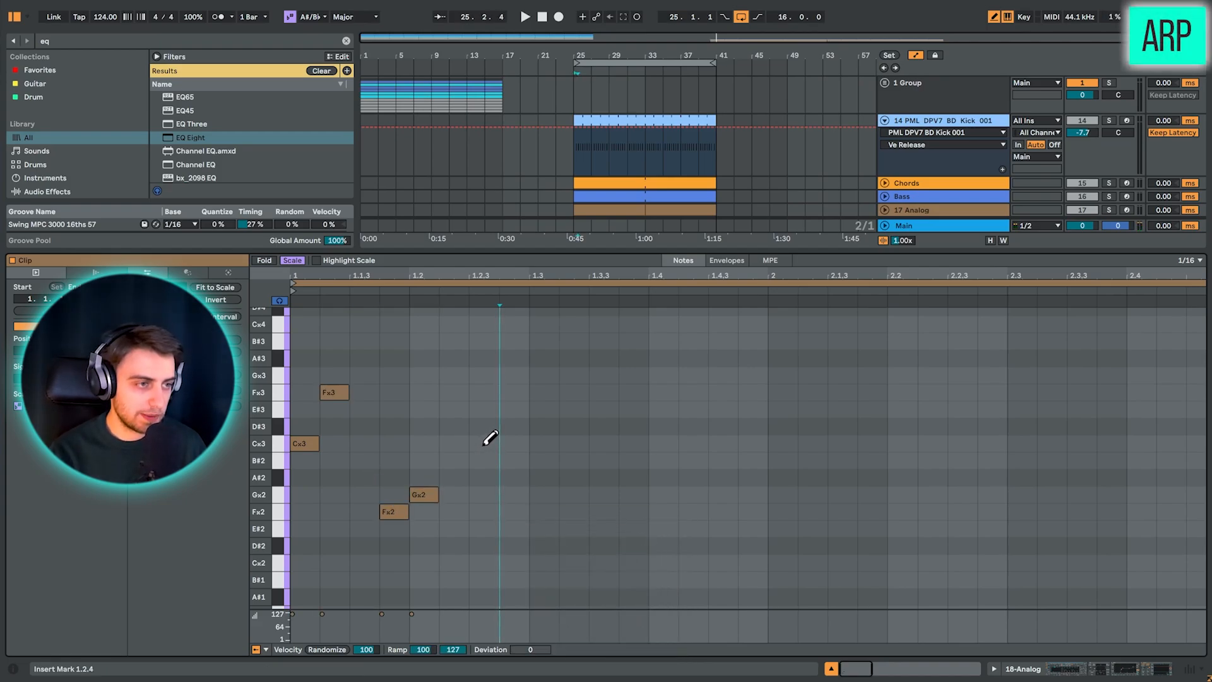
{"action": "left_click", "coordinate": [483, 443]}
{"action": "left_click", "coordinate": [513, 392]}
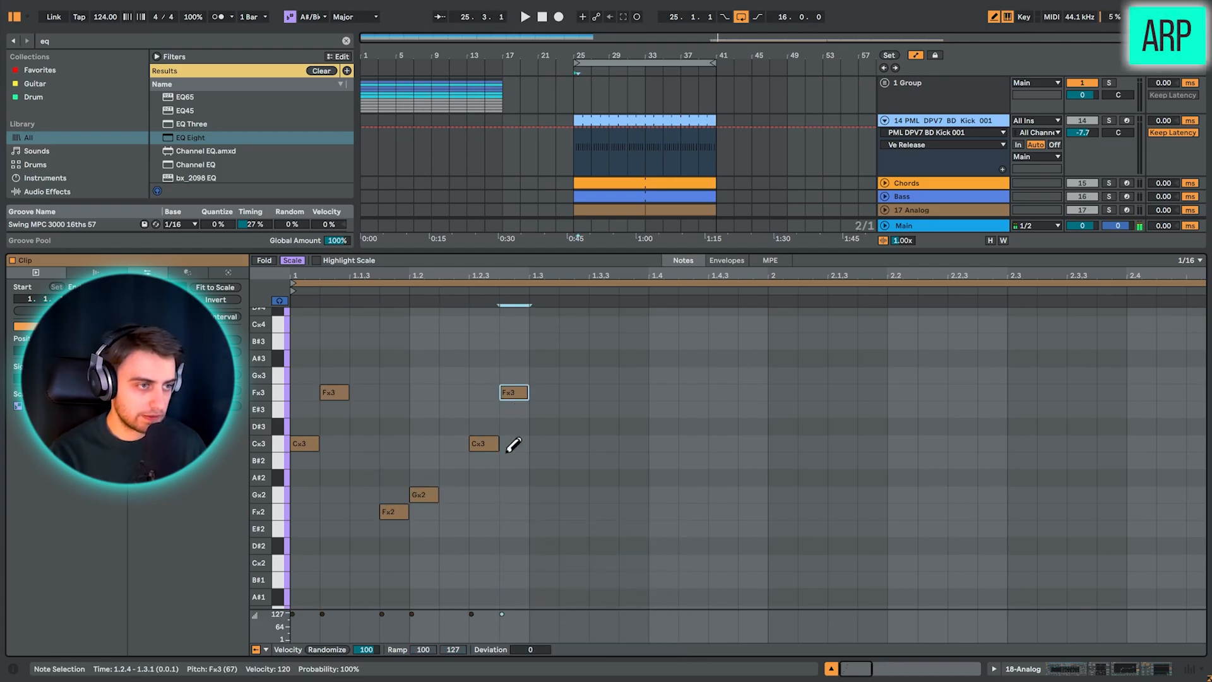
{"action": "left_click", "coordinate": [575, 511]}
{"action": "left_click", "coordinate": [604, 477]}
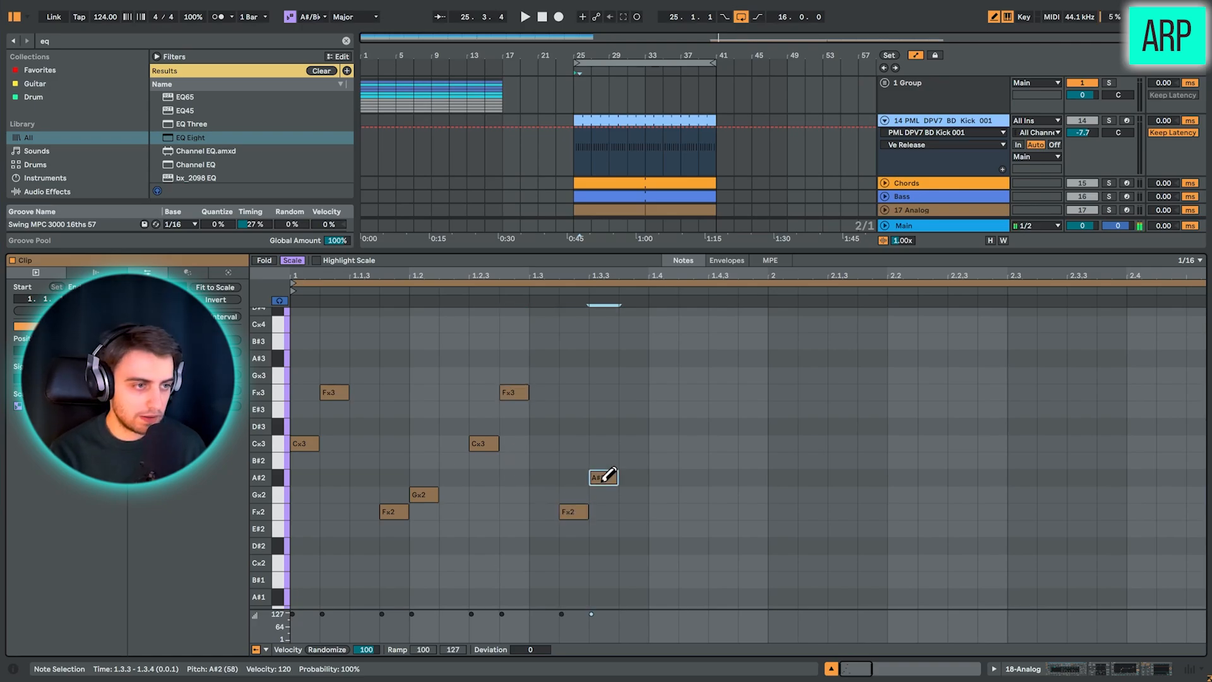
{"action": "key", "text": "v"}
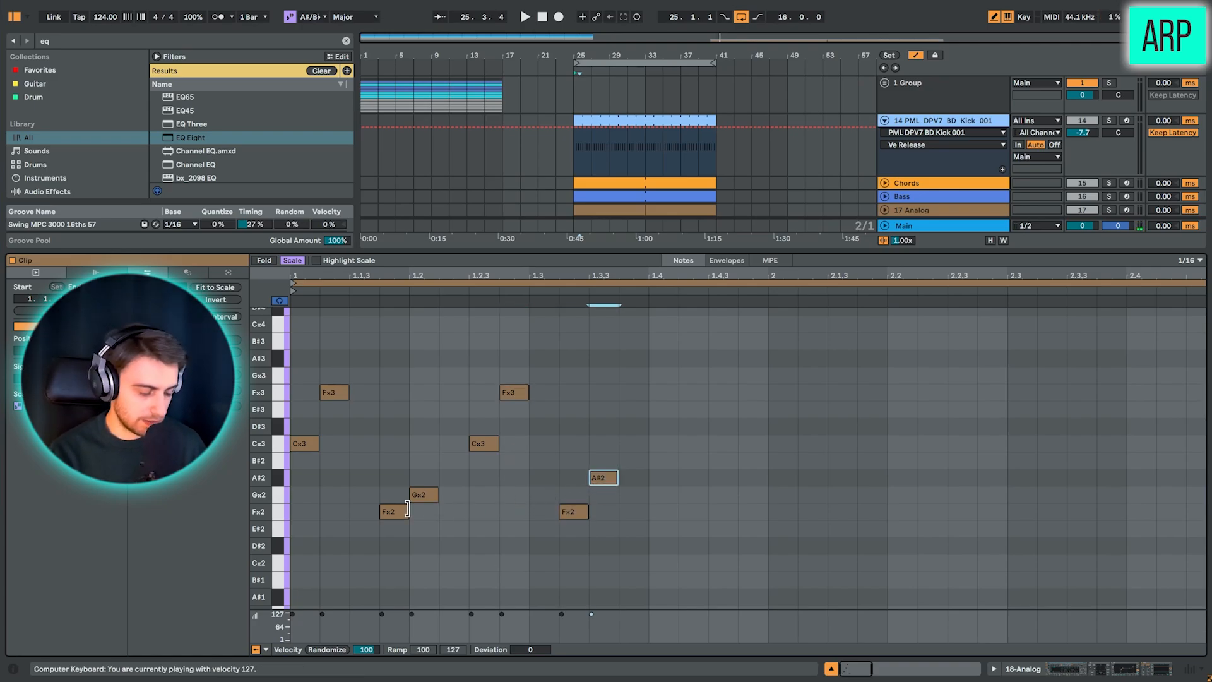
Complete the arp's first bar with sixteenth notes Cx3 at 1.4.1, Fx3 at 1.4.2 and A#2 at 1.4.4, then leave draw mode
{"action": "left_click", "coordinate": [654, 438]}
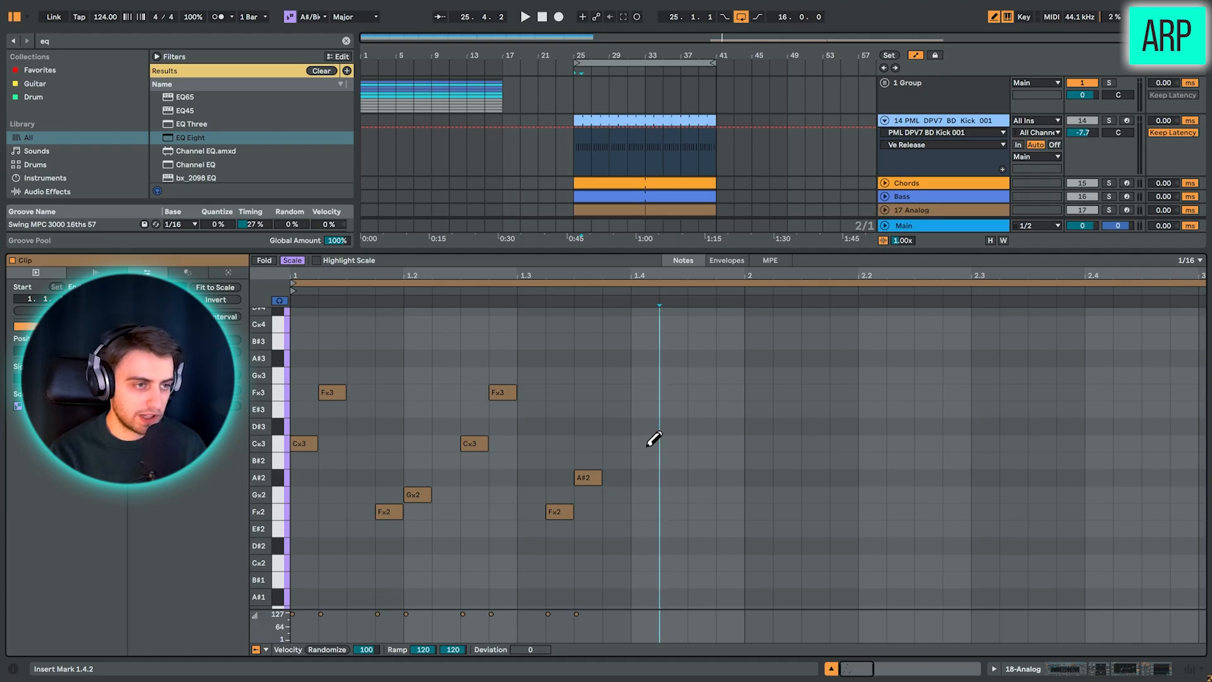
{"action": "left_click", "coordinate": [654, 438]}
{"action": "left_click", "coordinate": [674, 393]}
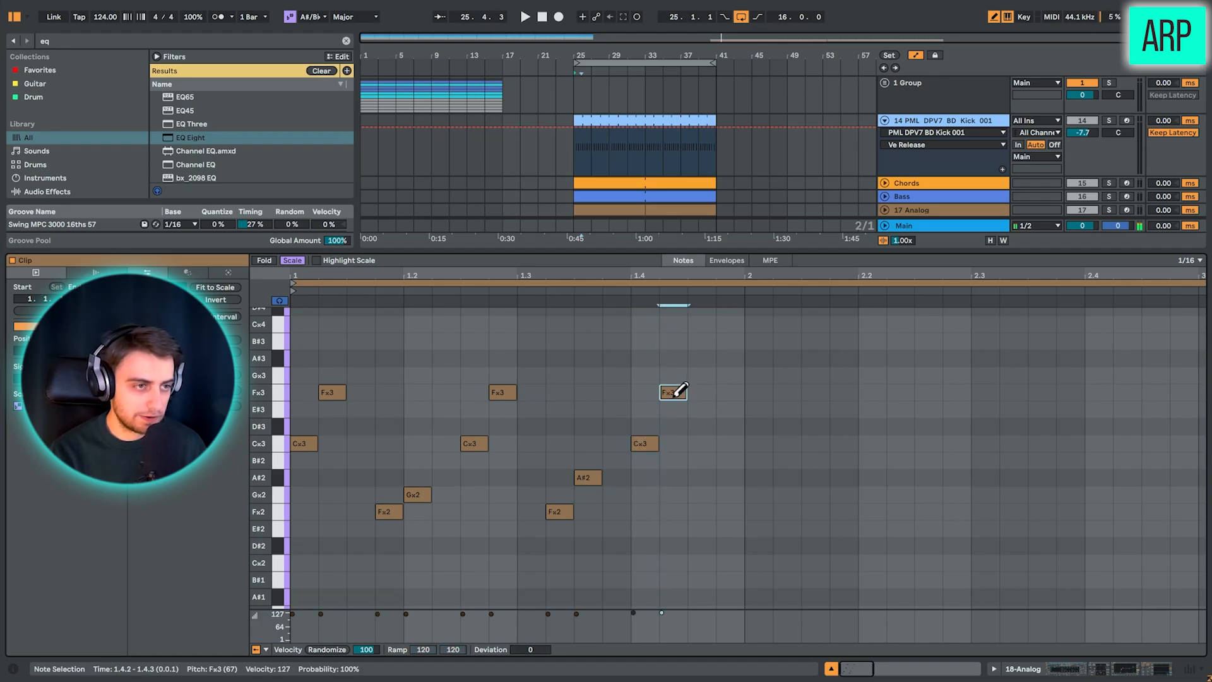
{"action": "left_click", "coordinate": [729, 478]}
{"action": "key", "text": "v"}
{"action": "key", "text": "b"}
Select all notes of the one-bar arp pattern and duplicate them four times, filling the clip through bar 5
{"action": "left_click_drag", "start_coordinate": [736, 533], "coordinate": [334, 379]}
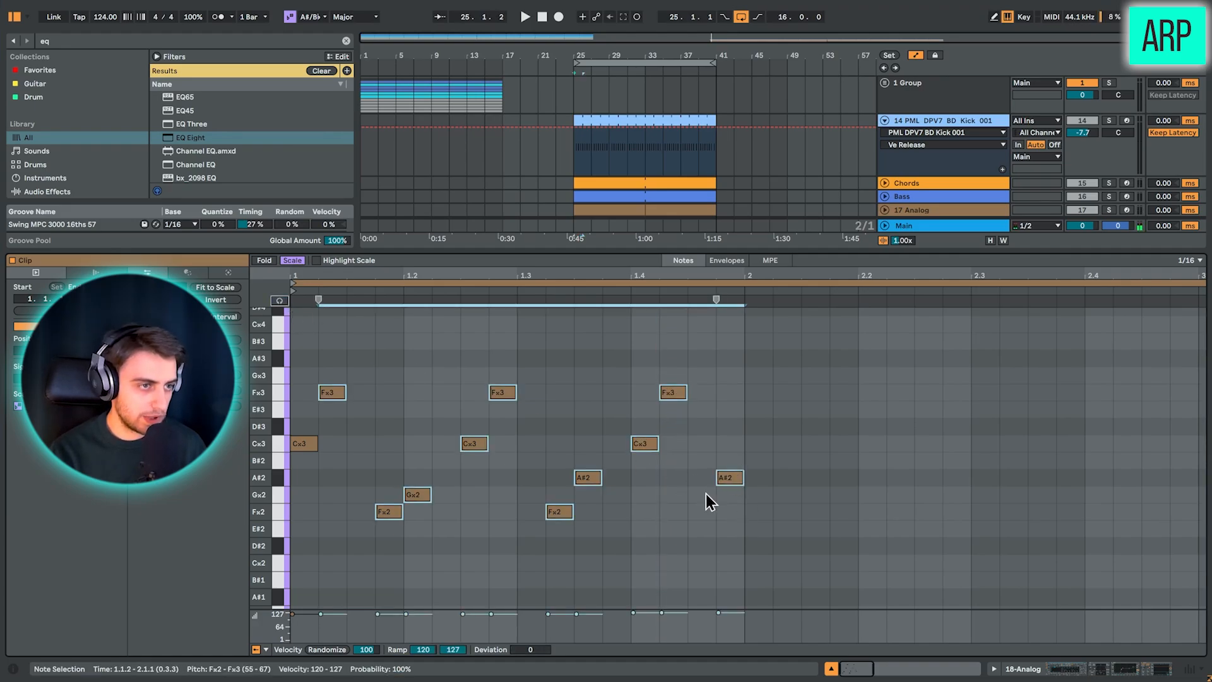
{"action": "left_click", "coordinate": [725, 528]}
{"action": "left_click_drag", "start_coordinate": [729, 541], "coordinate": [336, 376]}
{"action": "key", "text": "ctrl+d"}
{"action": "key", "text": "ctrl+d"}
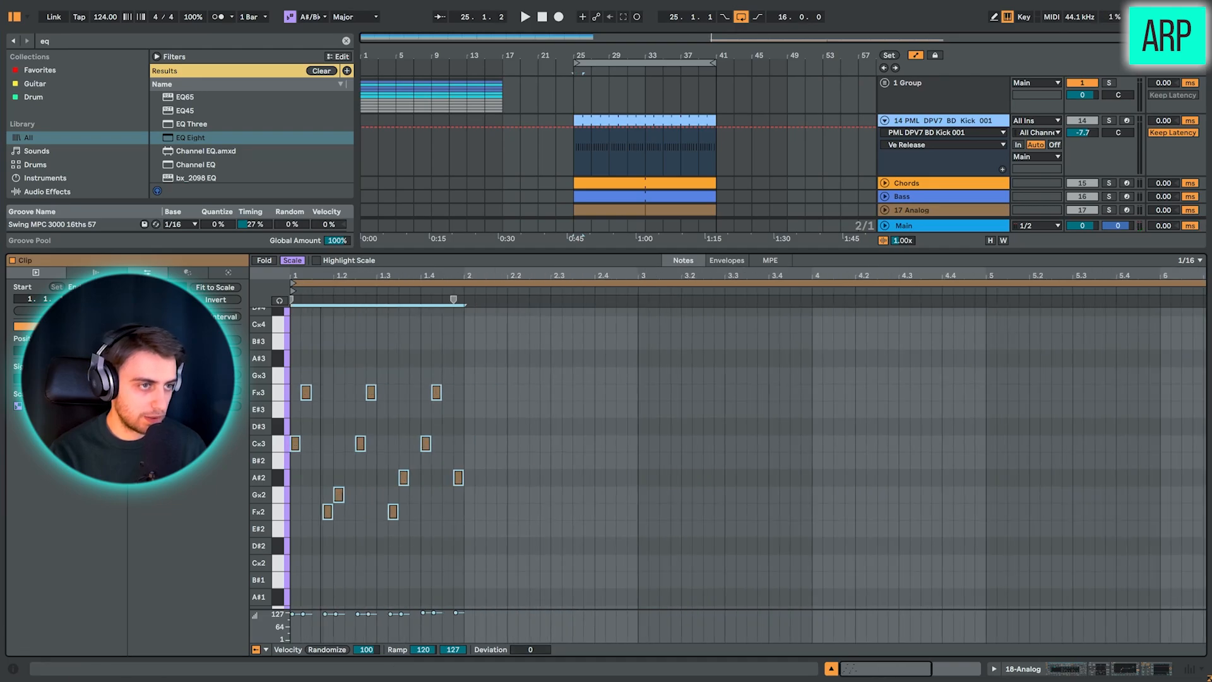
{"action": "key", "text": "ctrl+d"}
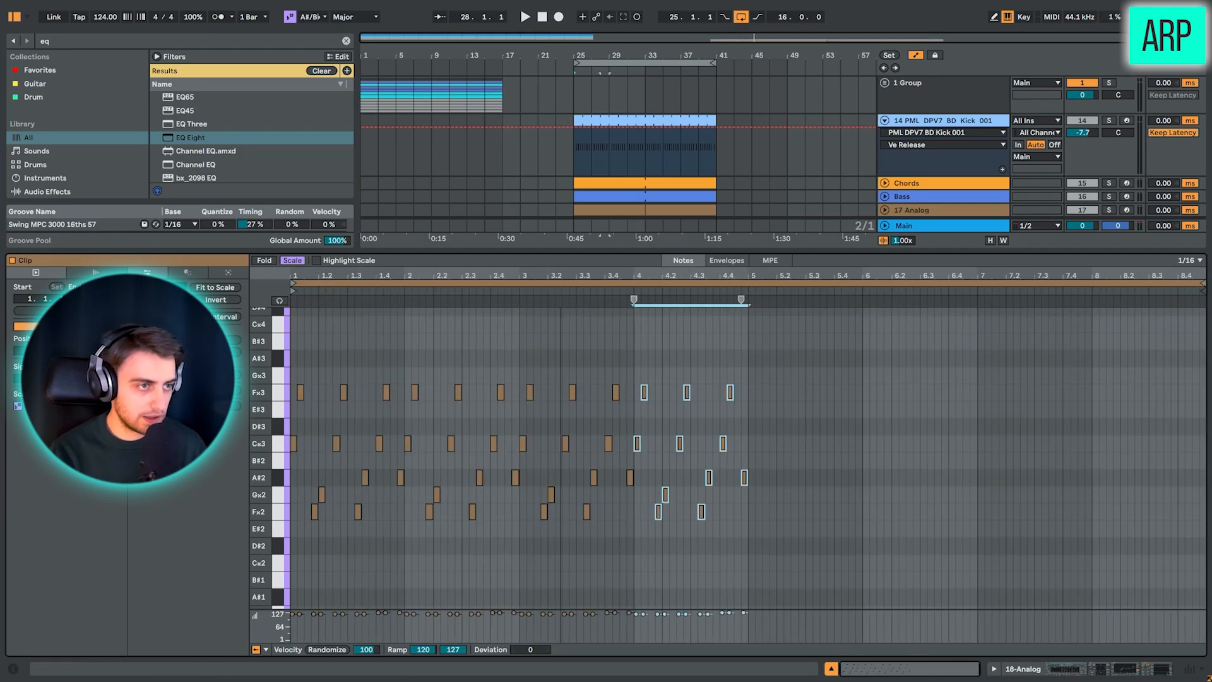
{"action": "key", "text": "ctrl+d"}
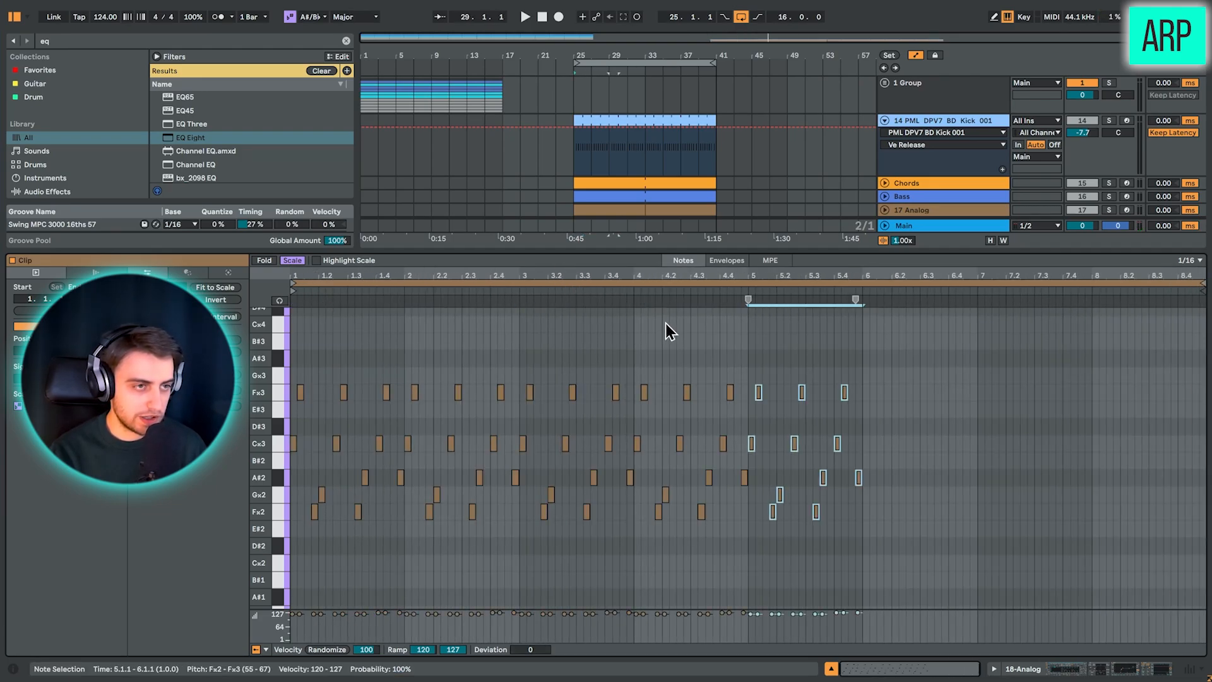
Play the arp, then in bar 5 move the first Cx3 to B#2, the first Fx3 to B#3 and the first Fx2 to E#2
{"action": "key", "text": "space"}
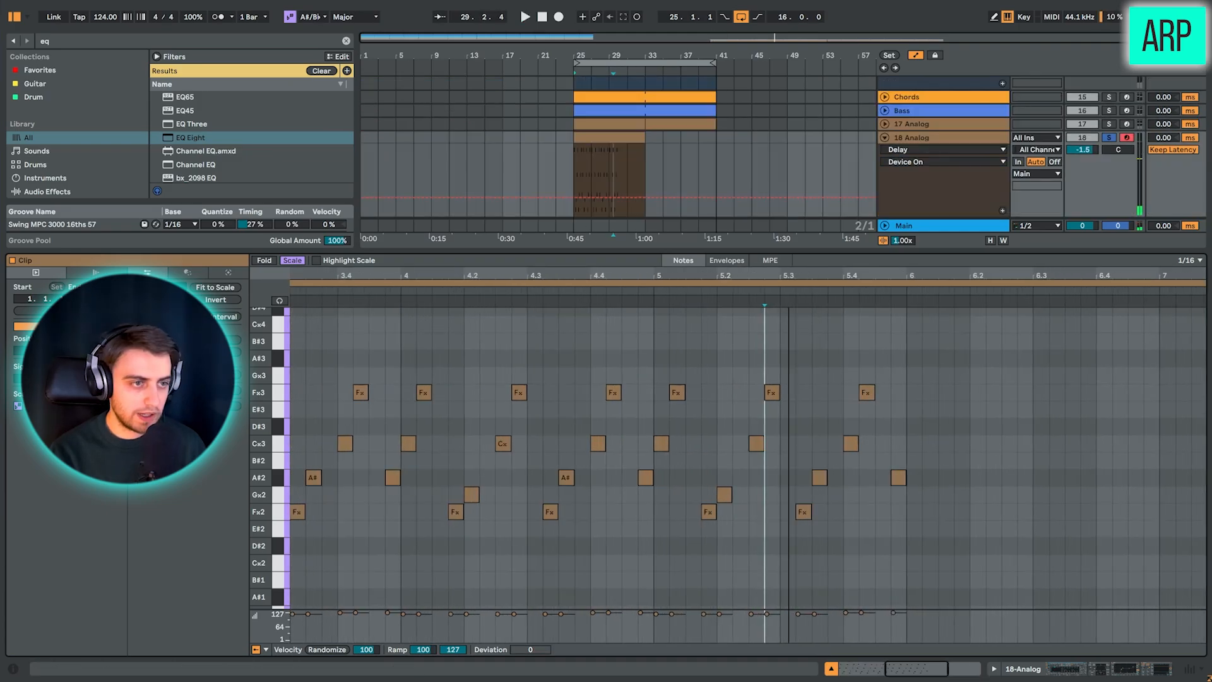
{"action": "left_click_drag", "start_coordinate": [706, 262], "coordinate": [705, 272]}
{"action": "left_click", "coordinate": [491, 443]}
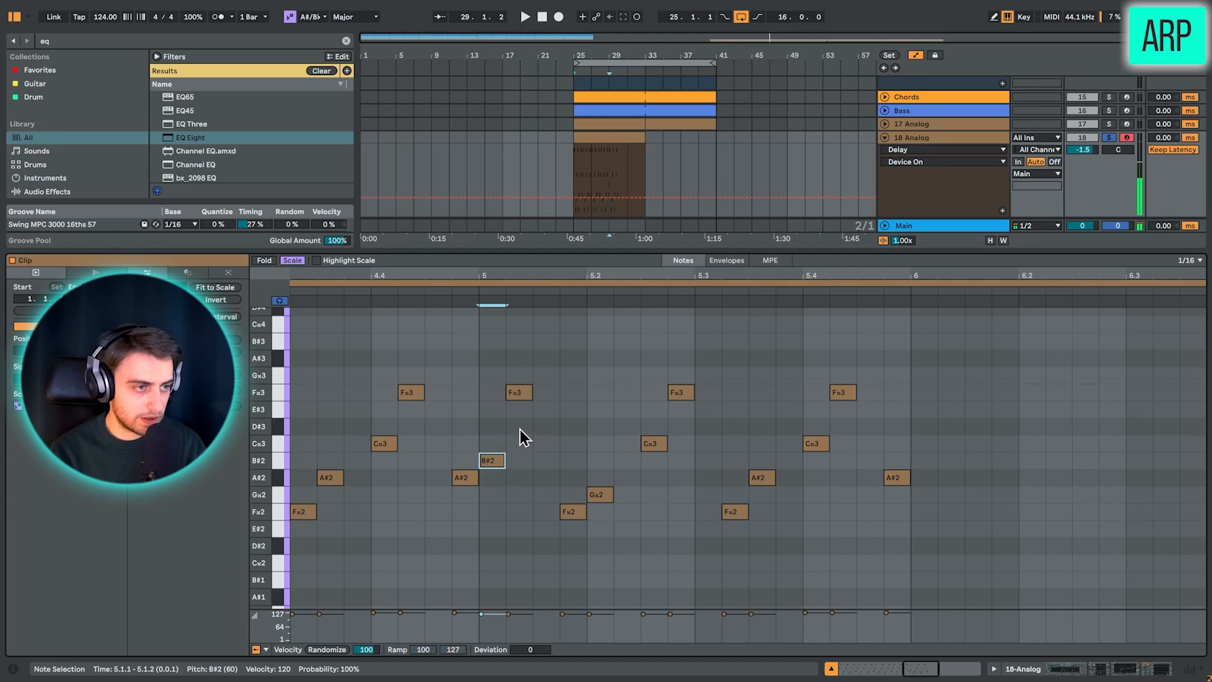
{"action": "left_click_drag", "start_coordinate": [520, 395], "coordinate": [522, 350]}
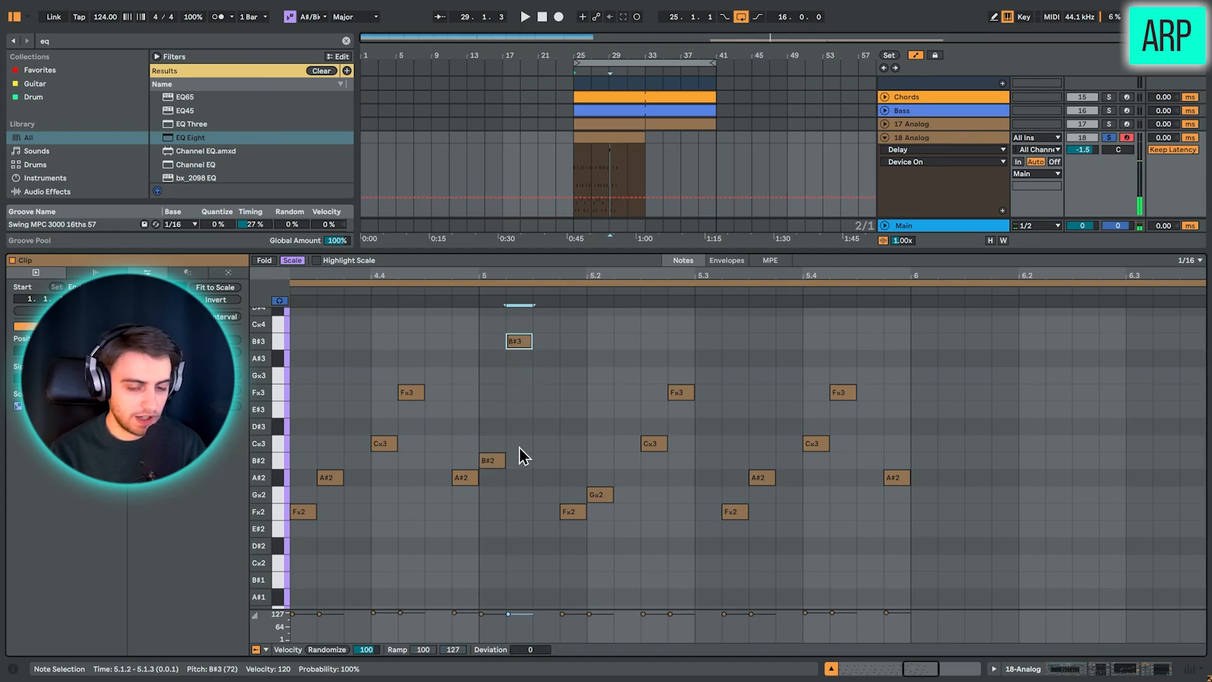
{"action": "left_click", "coordinate": [568, 512]}
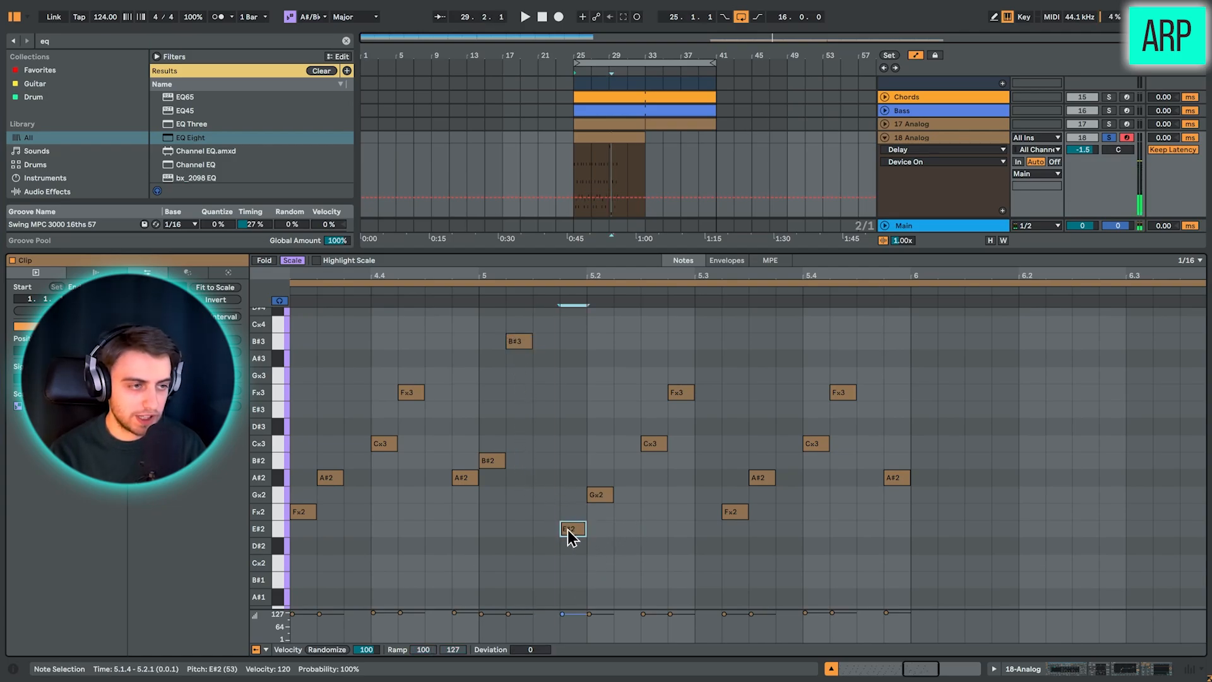
Move bar 5's remaining Cx3 notes to B#2, Fx3 notes to B#3 and the Fx2 to E#2, and play the bar back
{"action": "double_click", "coordinate": [654, 461]}
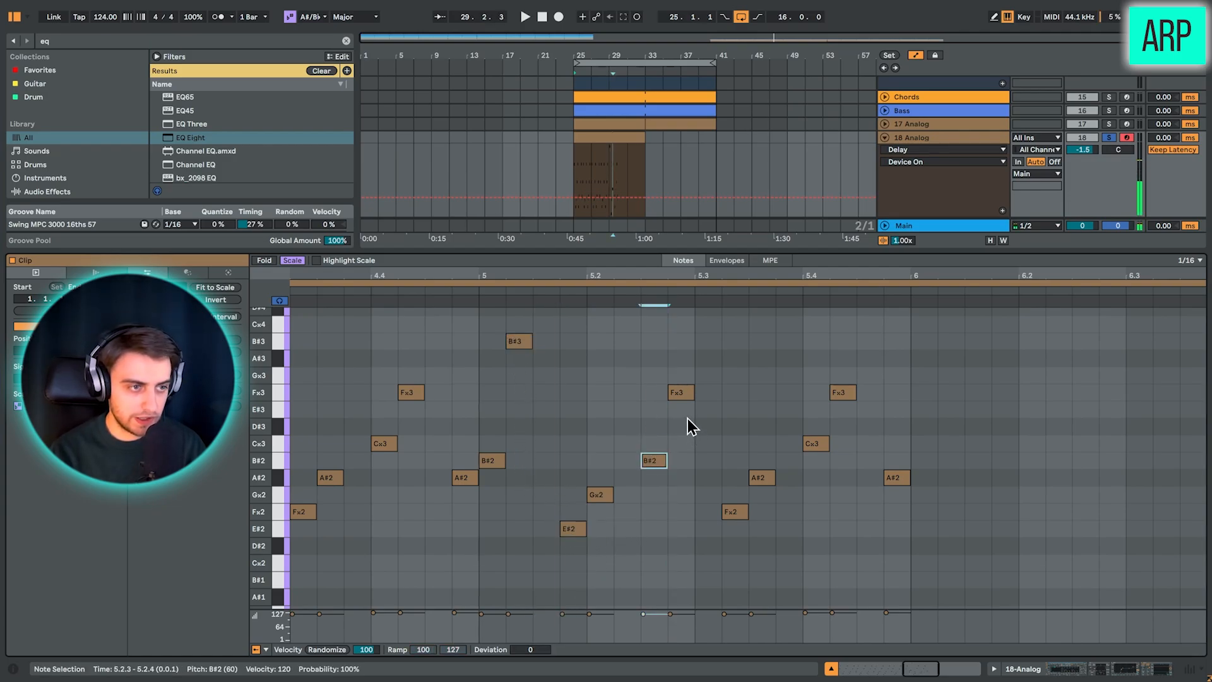
{"action": "left_click_drag", "start_coordinate": [679, 397], "coordinate": [1032, 614]}
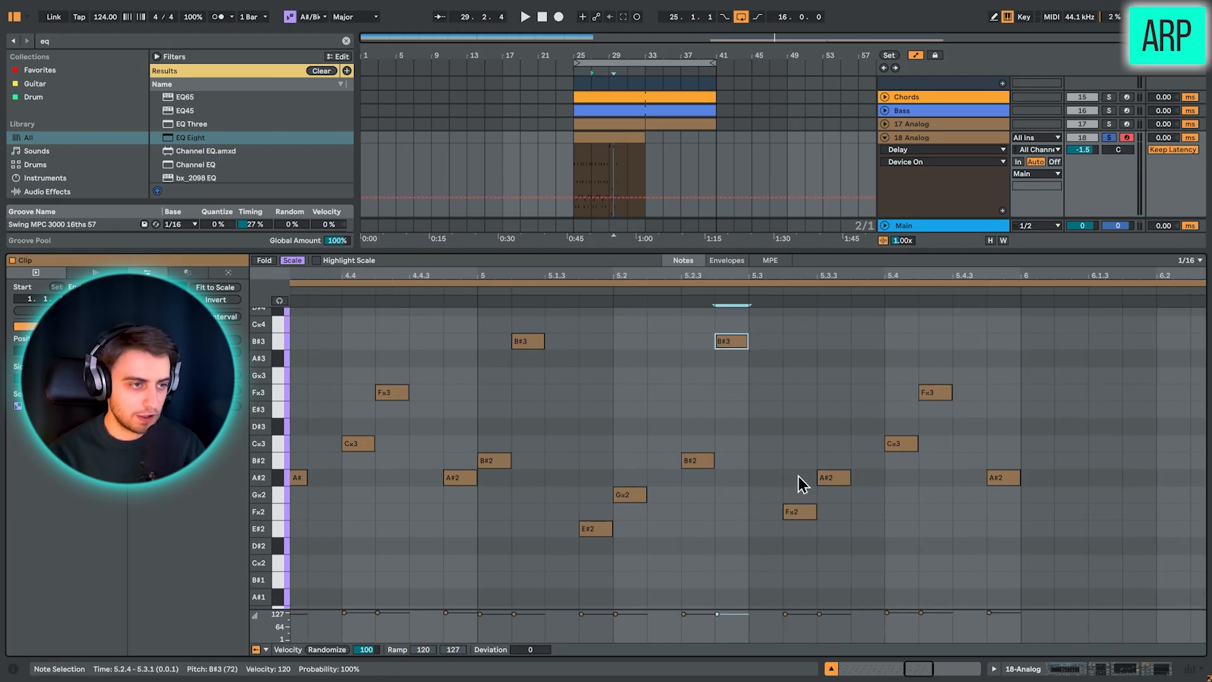
{"action": "left_click_drag", "start_coordinate": [798, 476], "coordinate": [798, 529]}
{"action": "key", "text": "Down"}
{"action": "left_click_drag", "start_coordinate": [841, 458], "coordinate": [842, 529]}
{"action": "key", "text": "Down"}
{"action": "left_click_drag", "start_coordinate": [896, 472], "coordinate": [939, 374]}
{"action": "key", "text": "Down"}
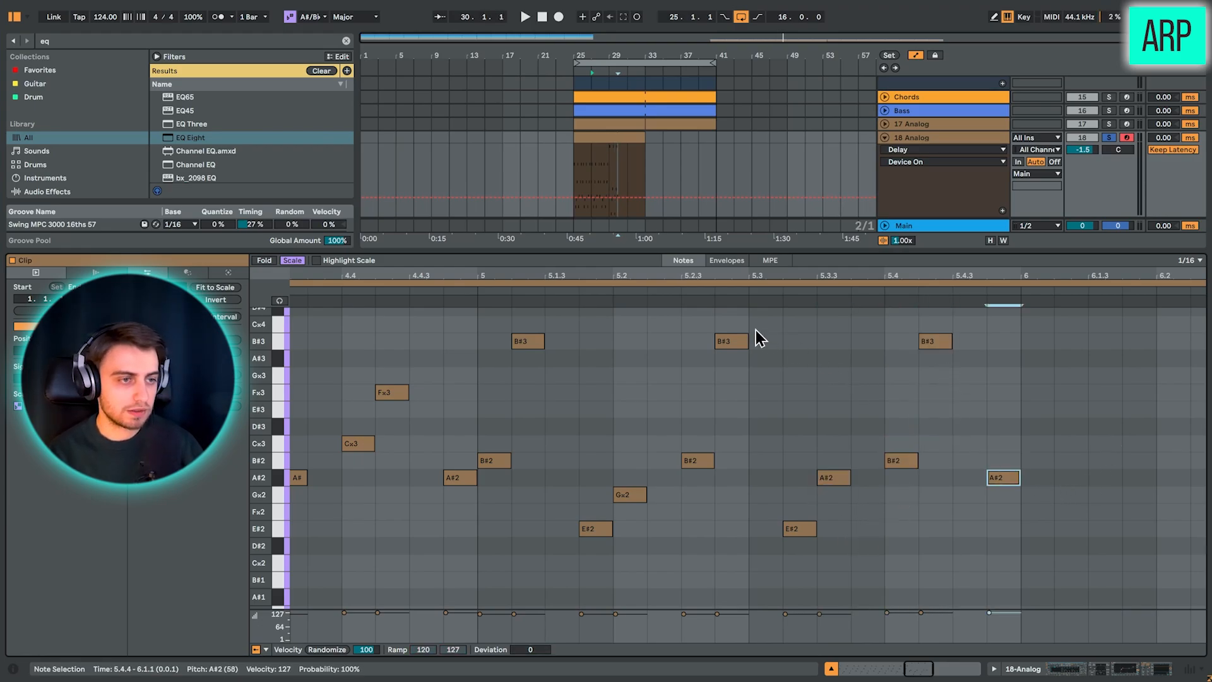
{"action": "left_click", "coordinate": [479, 292]}
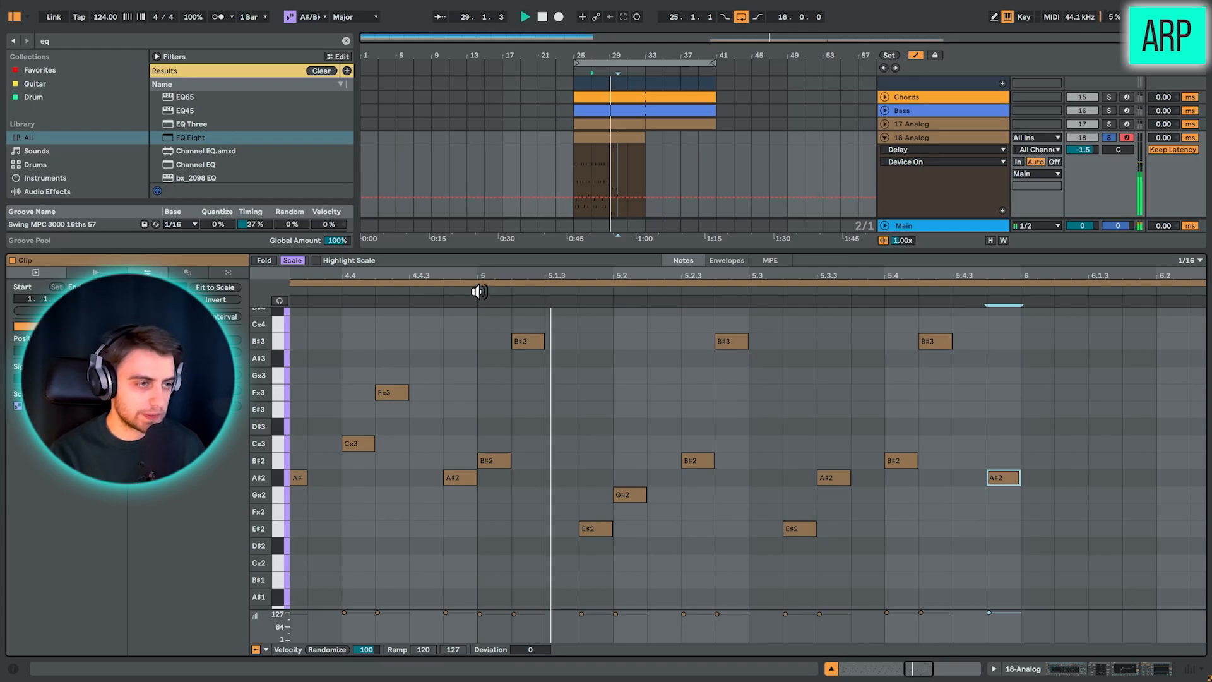
{"action": "key", "text": "space"}
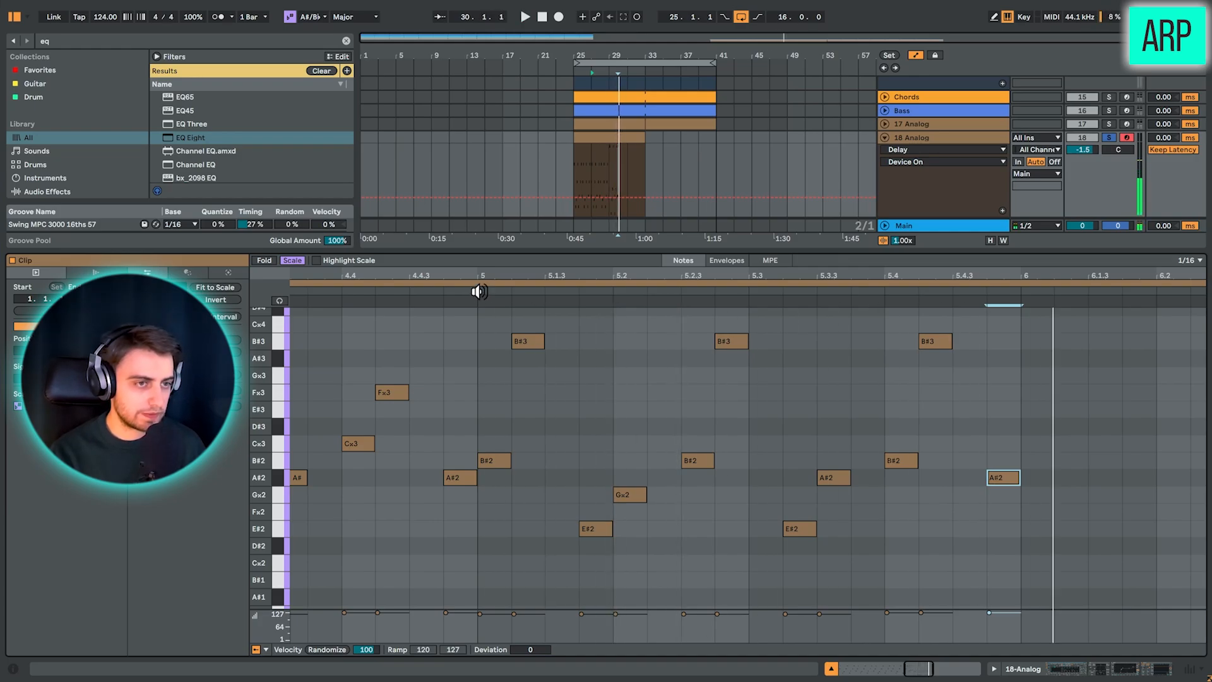
Duplicate the bar 5 notes three times through bar 8 of the clip, and extend the clip to arrangement bar 41
{"action": "left_click_drag", "start_coordinate": [489, 275], "coordinate": [558, 274]}
{"action": "left_click_drag", "start_coordinate": [554, 324], "coordinate": [717, 539]}
{"action": "left_click_drag", "start_coordinate": [682, 275], "coordinate": [840, 274]}
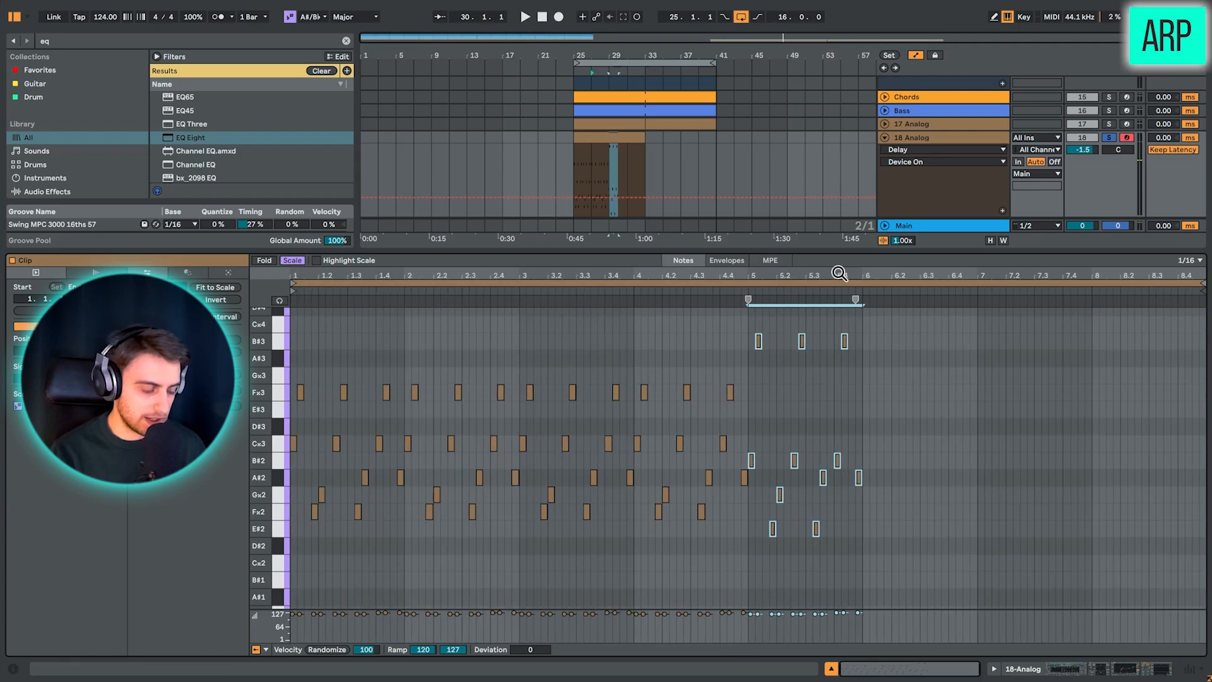
{"action": "key", "text": "ctrl+d"}
{"action": "key", "text": "ctrl+d"}
{"action": "key", "text": "ctrl+d"}
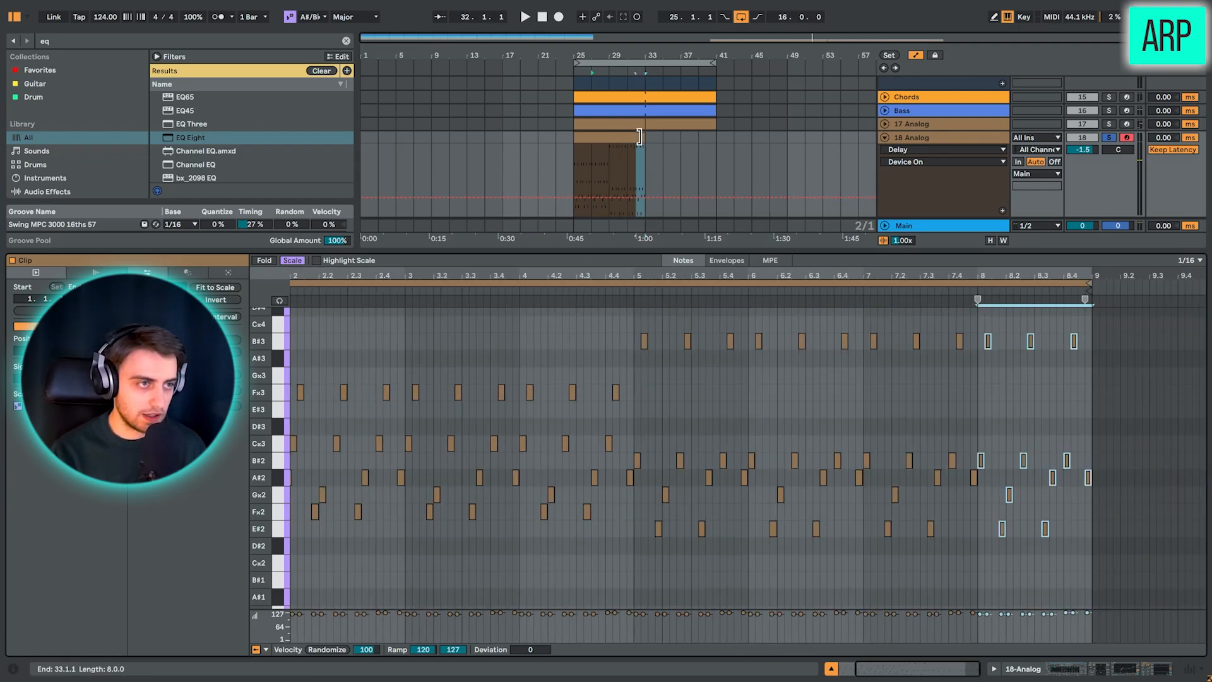
{"action": "left_click_drag", "start_coordinate": [639, 136], "coordinate": [716, 137]}
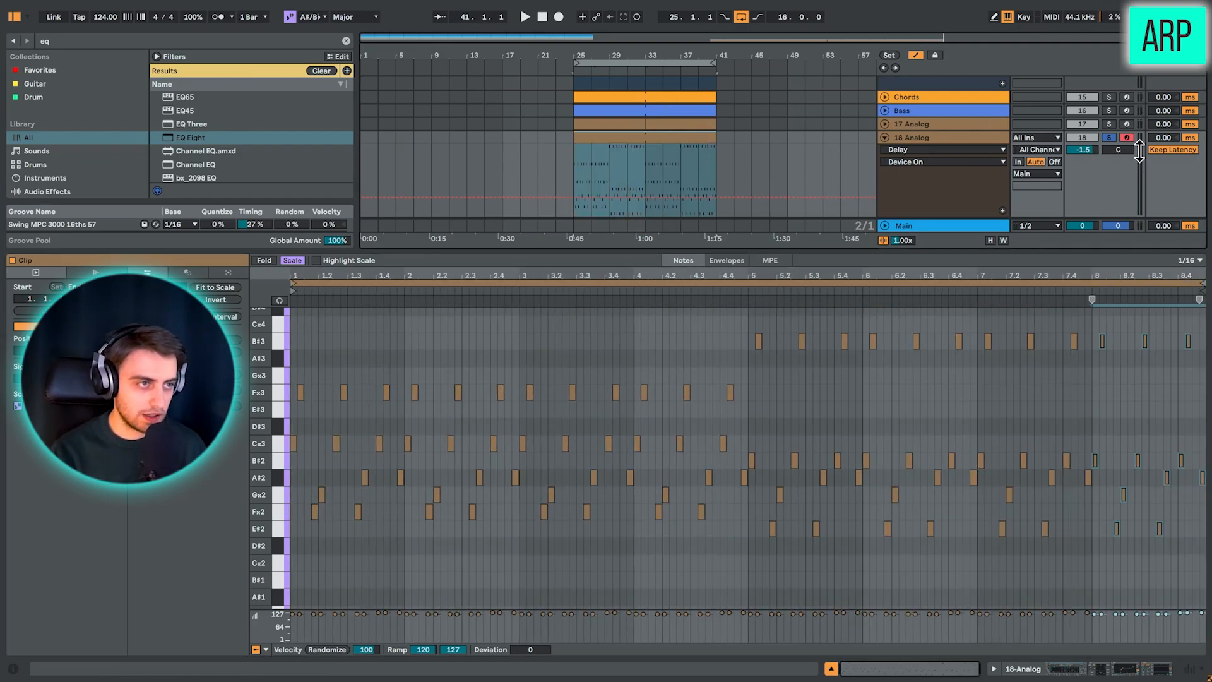
{"action": "key", "text": "space"}
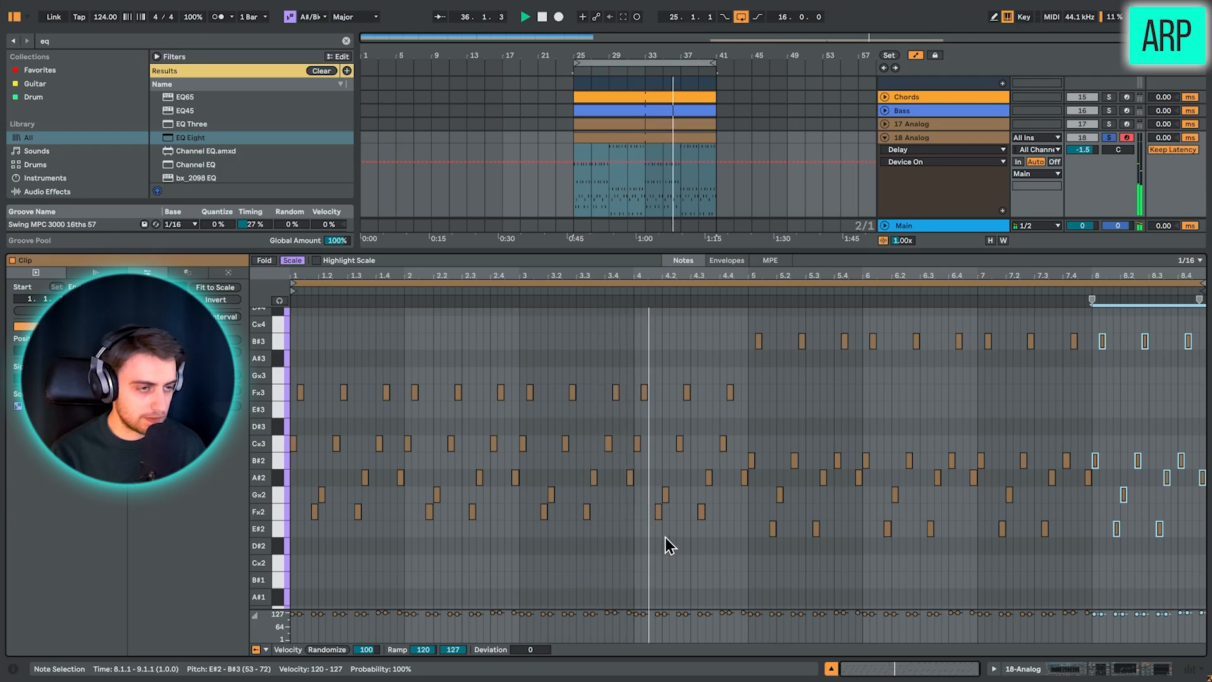
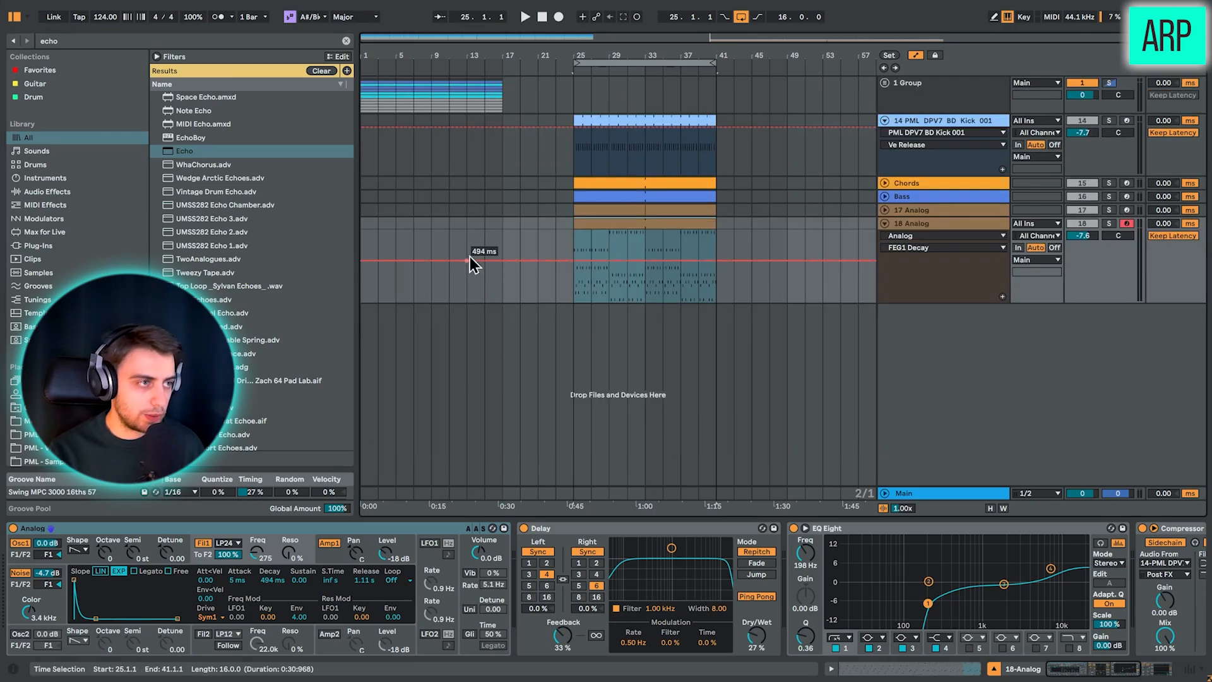
Add Echo between the Delay and EQ Eight of 18 Analog and set its Dry/Wet to 21% while listening to the mix
{"action": "left_click_drag", "start_coordinate": [222, 153], "coordinate": [835, 571]}
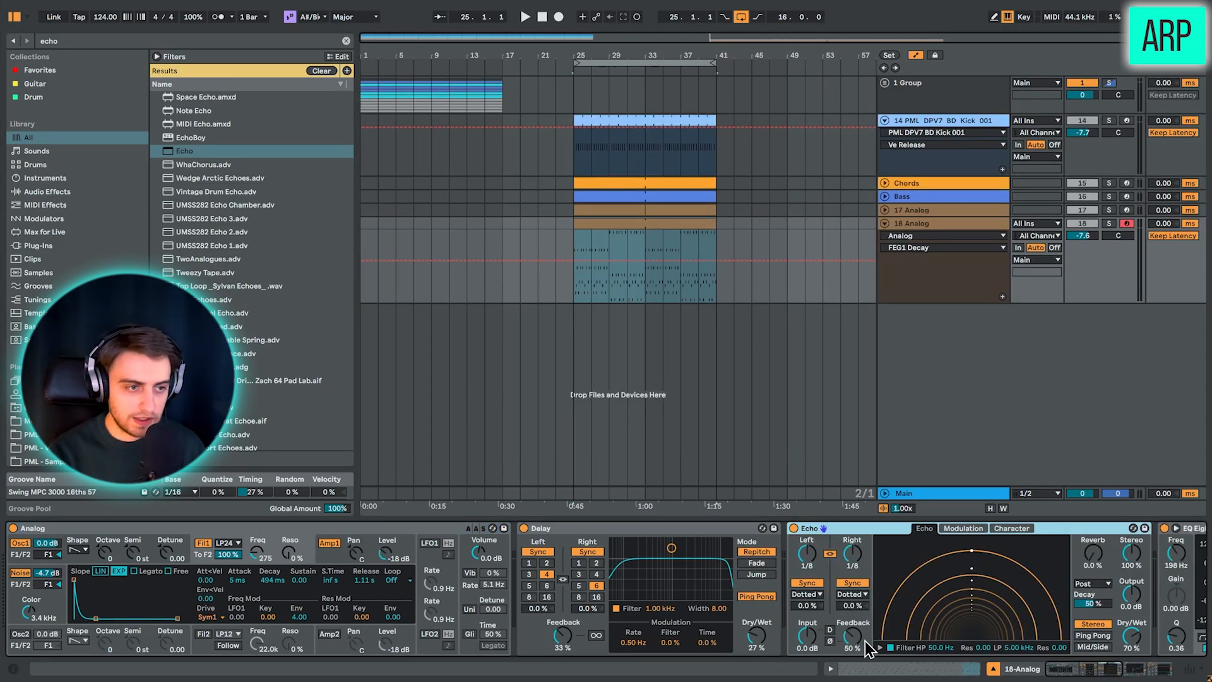
{"action": "left_click", "coordinate": [1123, 646]}
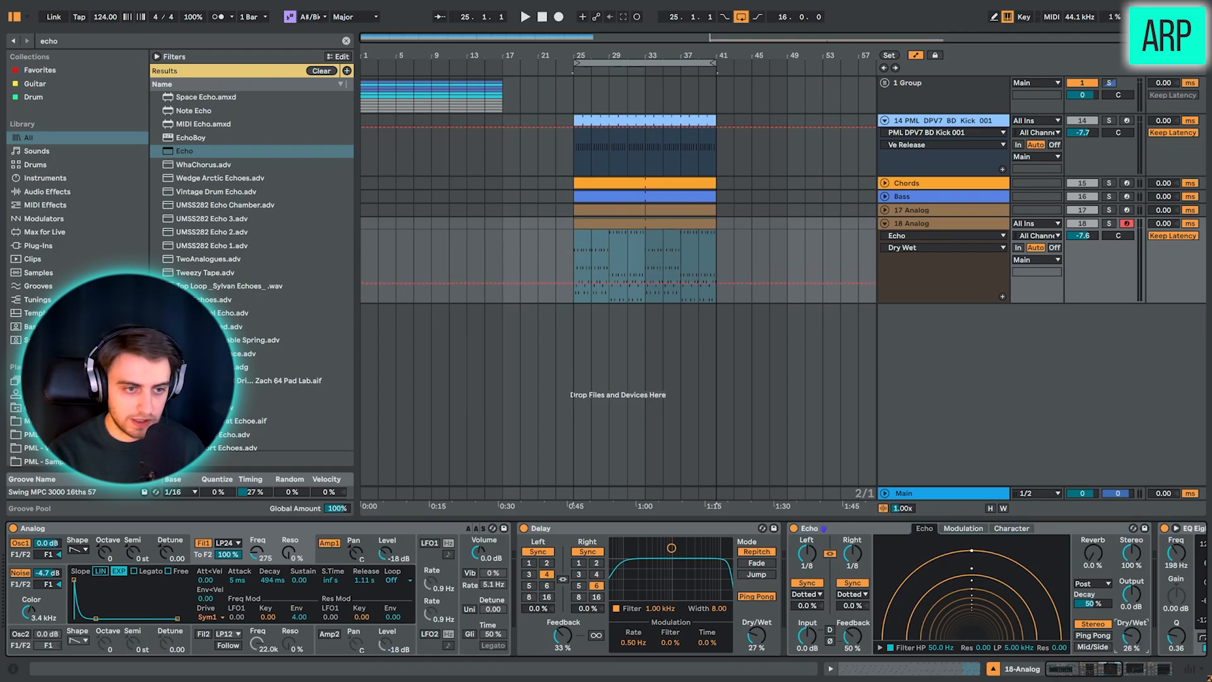
{"action": "key", "text": "space"}
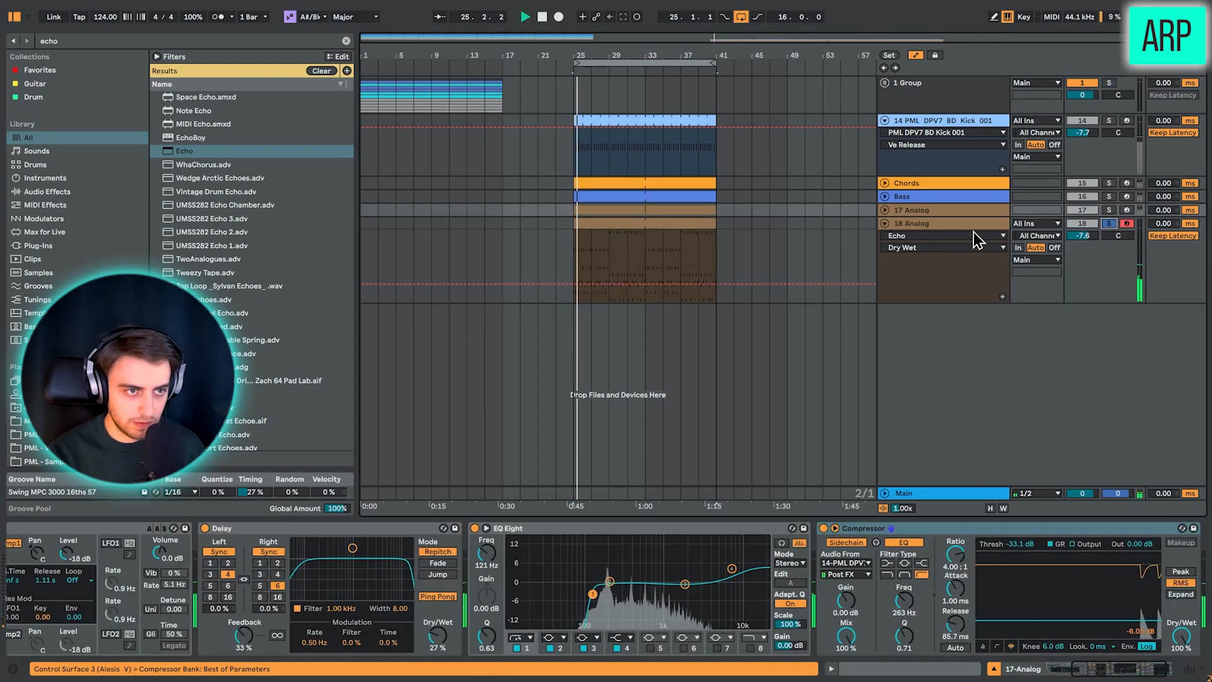
{"action": "left_click", "coordinate": [972, 228]}
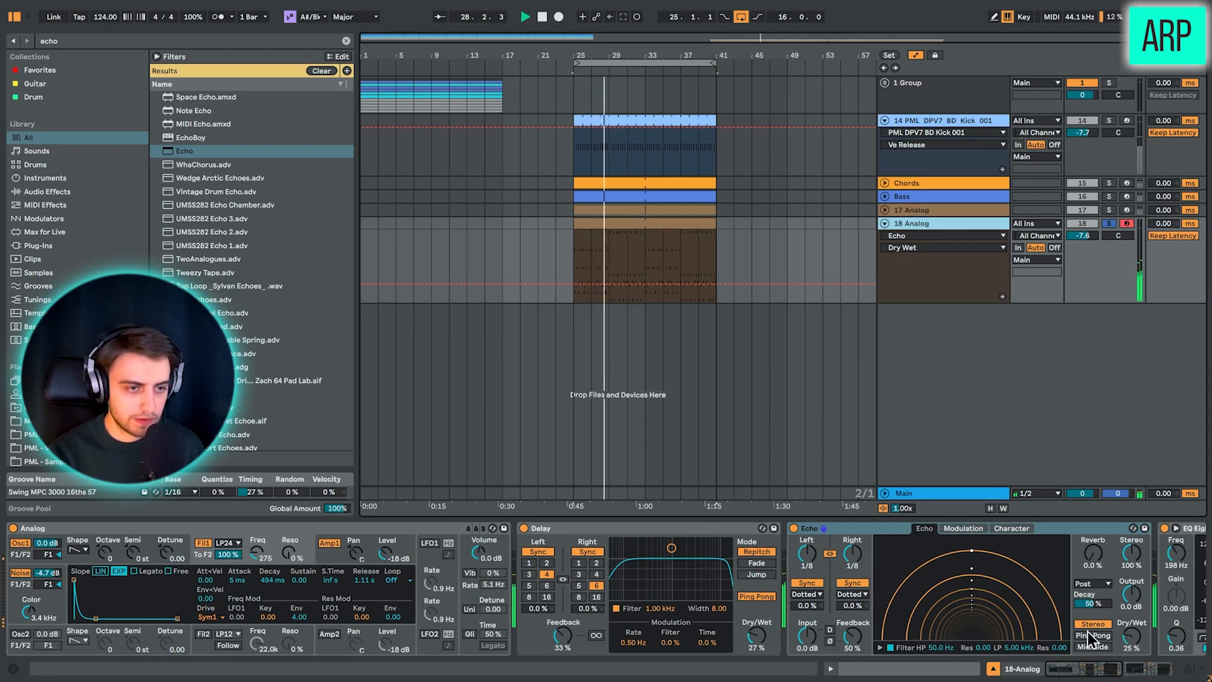
{"action": "left_click_drag", "start_coordinate": [1134, 638], "coordinate": [1136, 644]}
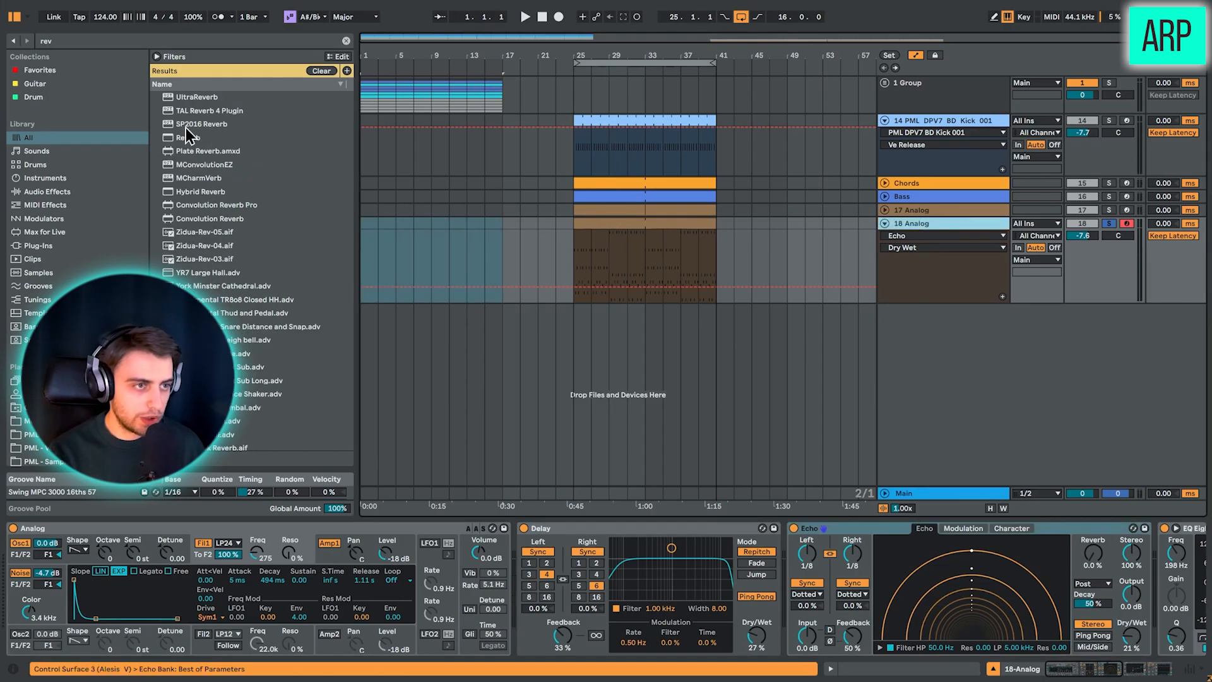
Add the Large Shimmer Plate reverb preset after Echo on 18 Analog and set its Dry/Wet to 13%
{"action": "left_click", "coordinate": [178, 40]}
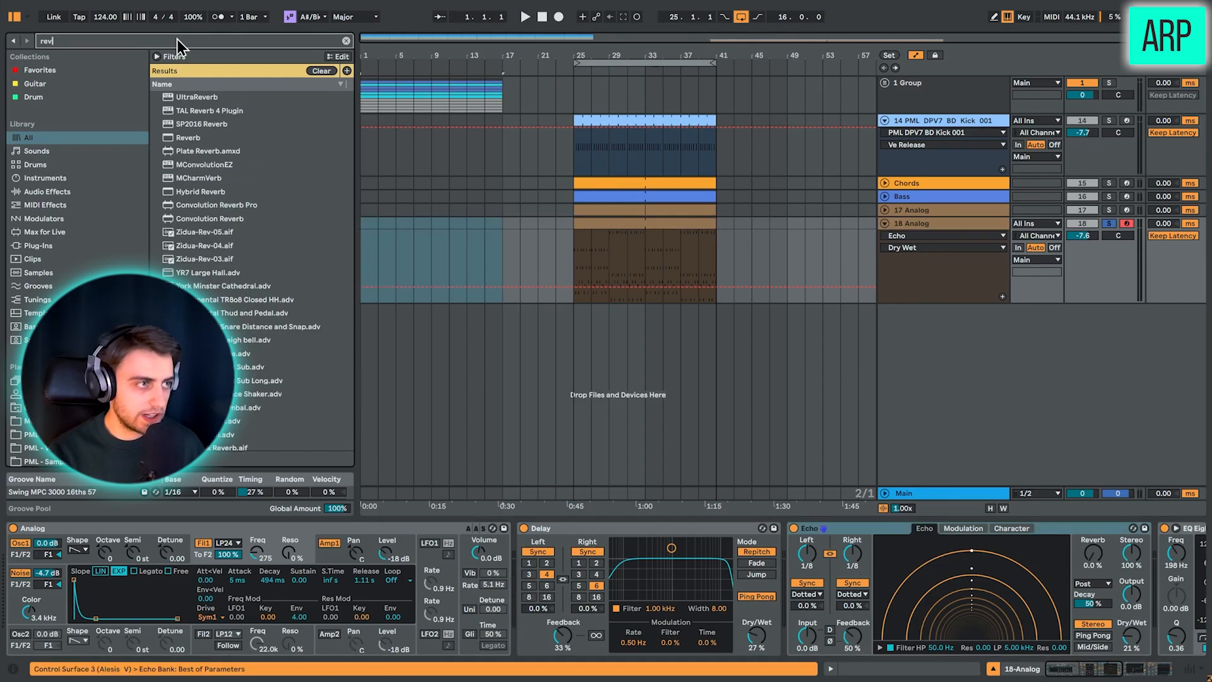
{"action": "type", "text": "shimmer plate"}
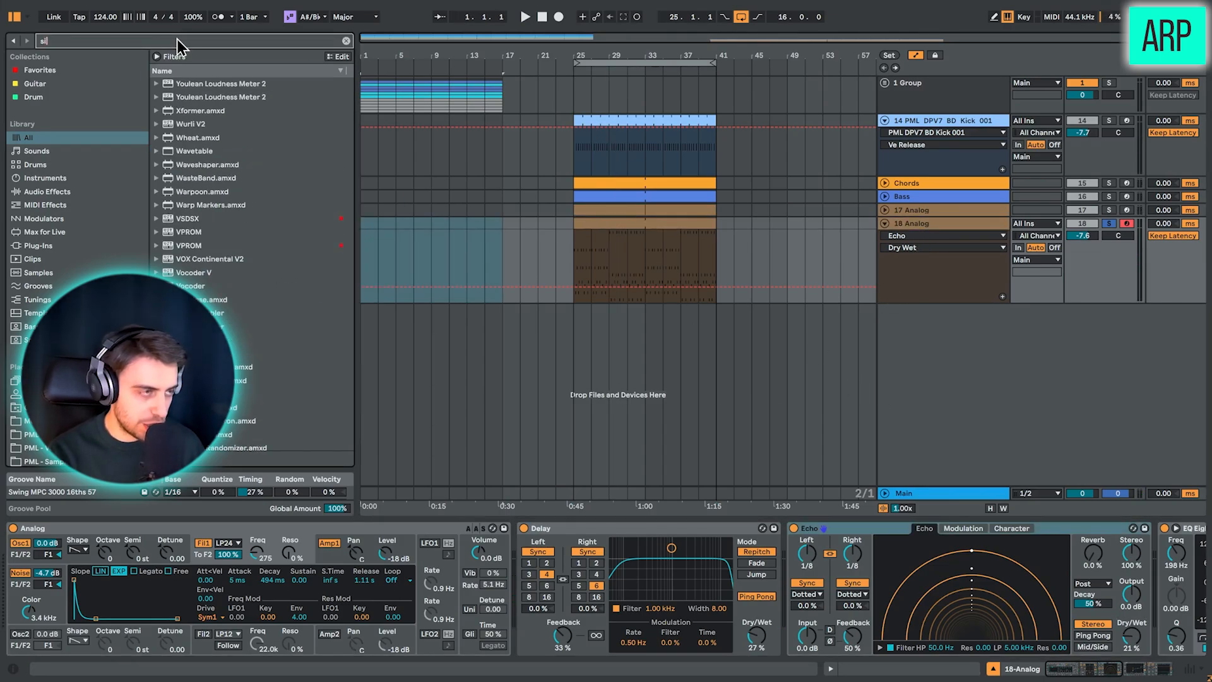
{"action": "left_click_drag", "start_coordinate": [195, 96], "coordinate": [1078, 625]}
{"action": "key", "text": "space"}
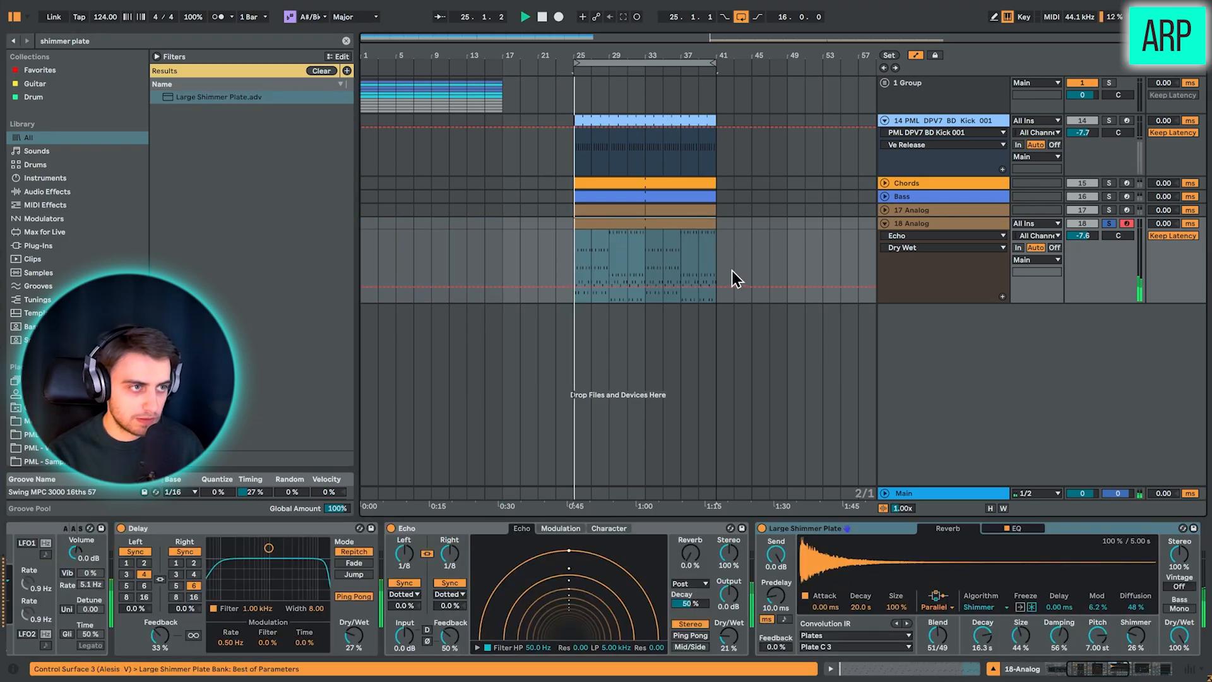
{"action": "mouse_move", "coordinate": [1179, 639]}
{"action": "left_mouse_down"}
{"action": "mouse_move", "coordinate": [1180, 676]}
{"action": "mouse_move", "coordinate": [1179, 638]}
{"action": "left_mouse_up"}
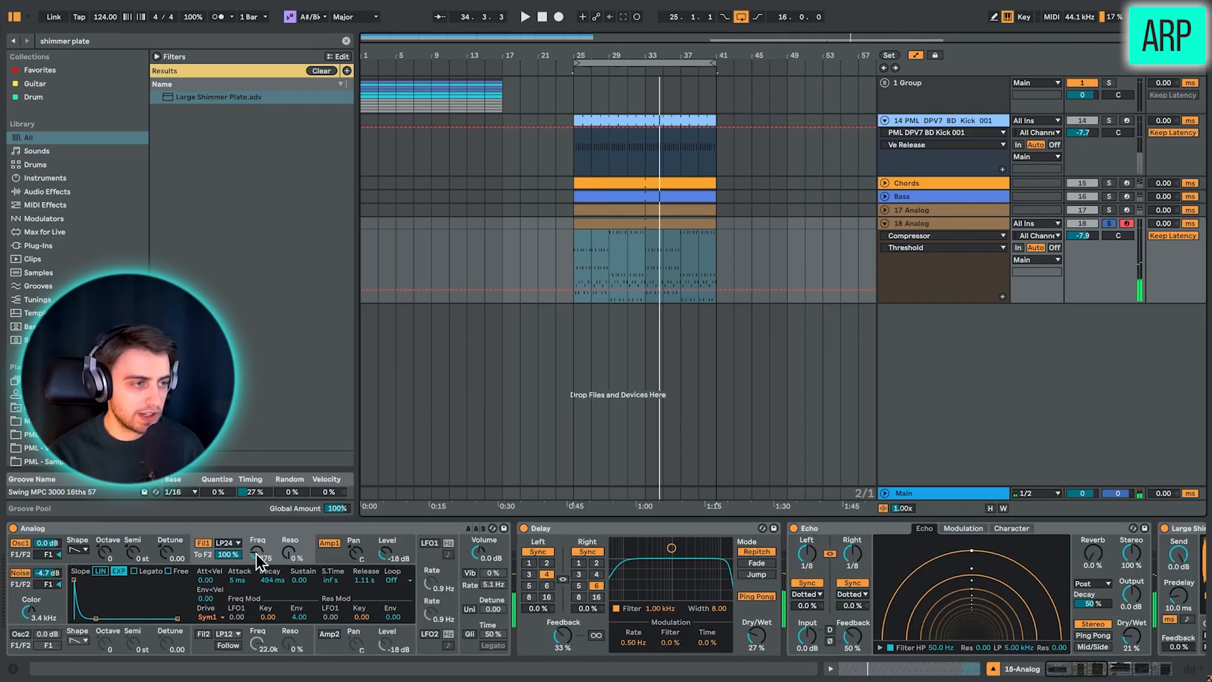
Automate Analog's F1 Freq on 18 Analog, starting at 185 at bar 25 and rising gently to a point at bar 33
{"action": "left_click", "coordinate": [257, 554]}
{"action": "left_click", "coordinate": [573, 277]}
{"action": "left_click_drag", "start_coordinate": [574, 277], "coordinate": [573, 281]}
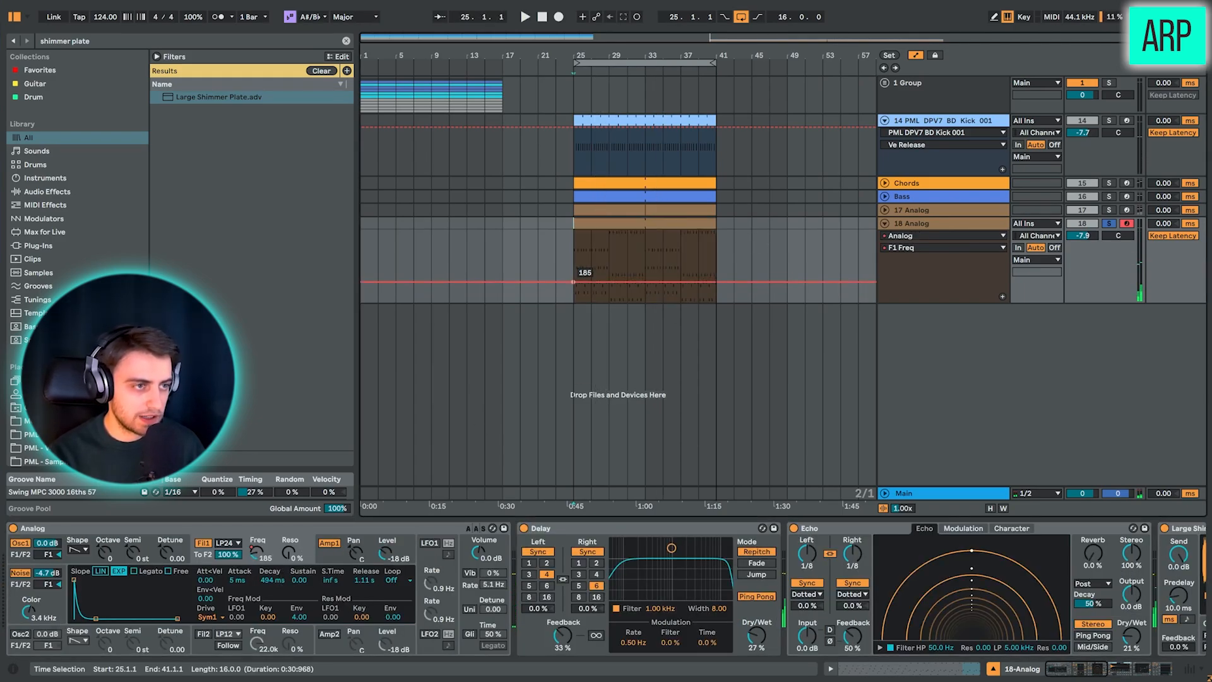
{"action": "left_click", "coordinate": [644, 282]}
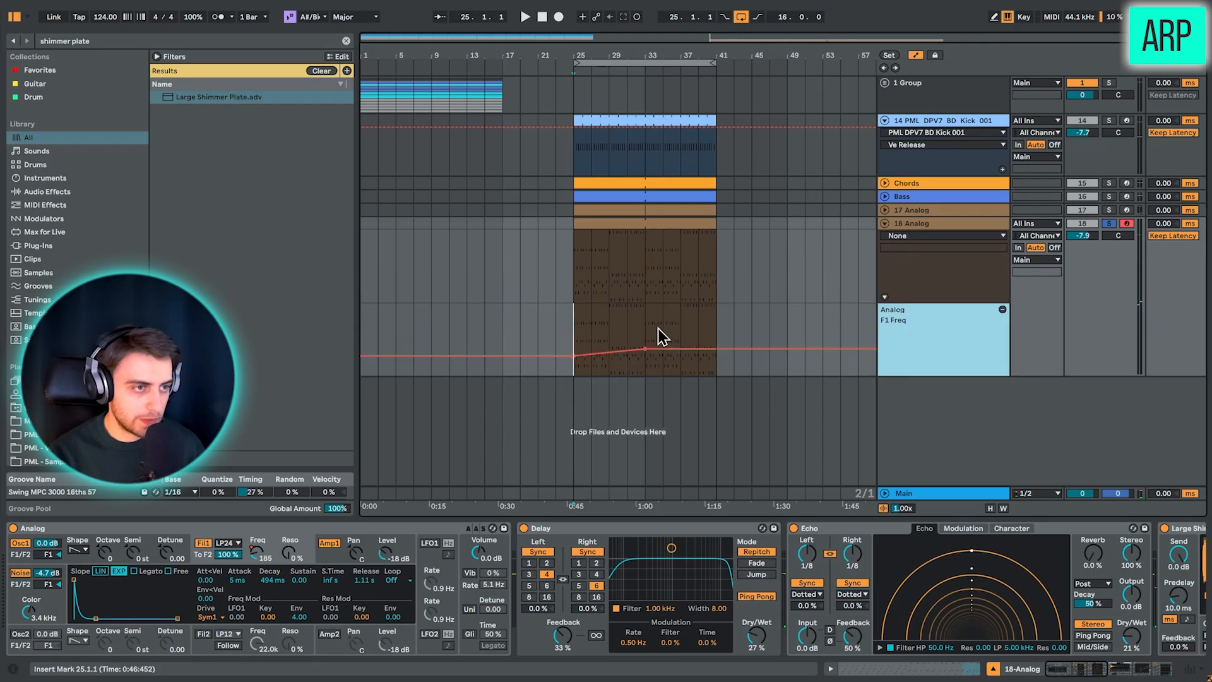
Duplicate the bars 25-33 filter ramp to bar 33 and shape the copy to climb higher towards bar 41, then play it back
{"action": "left_click_drag", "start_coordinate": [647, 328], "coordinate": [573, 328]}
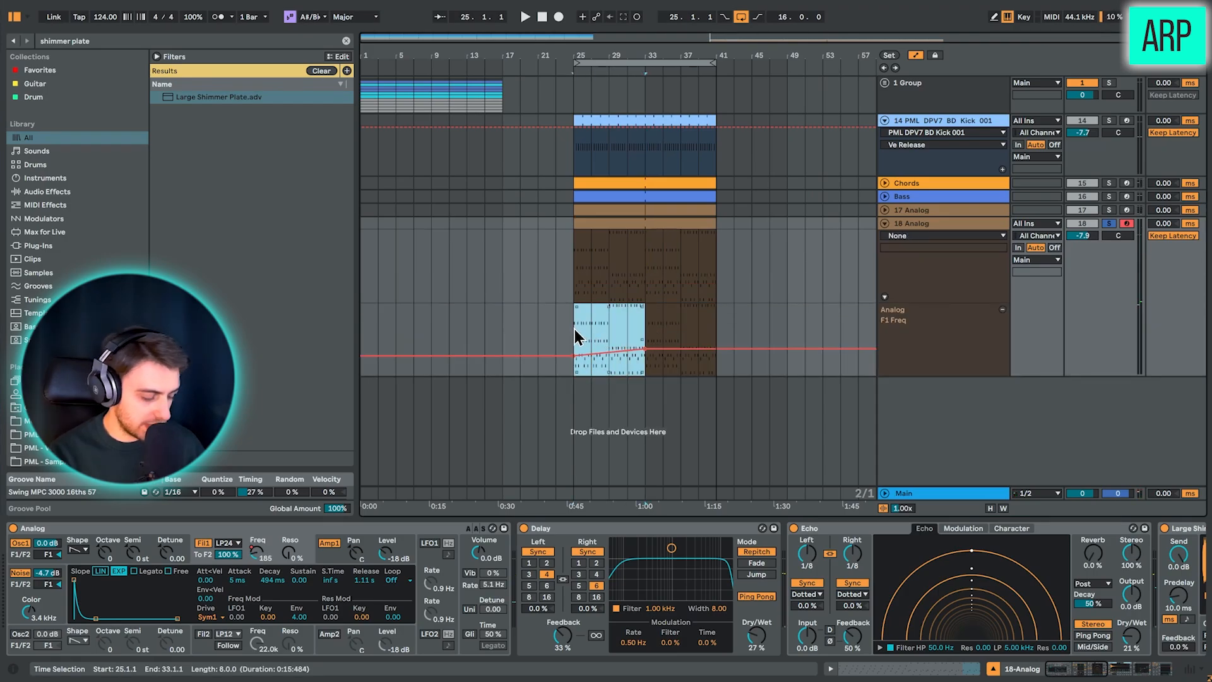
{"action": "key", "text": "ctrl+d"}
{"action": "left_click", "coordinate": [723, 335]}
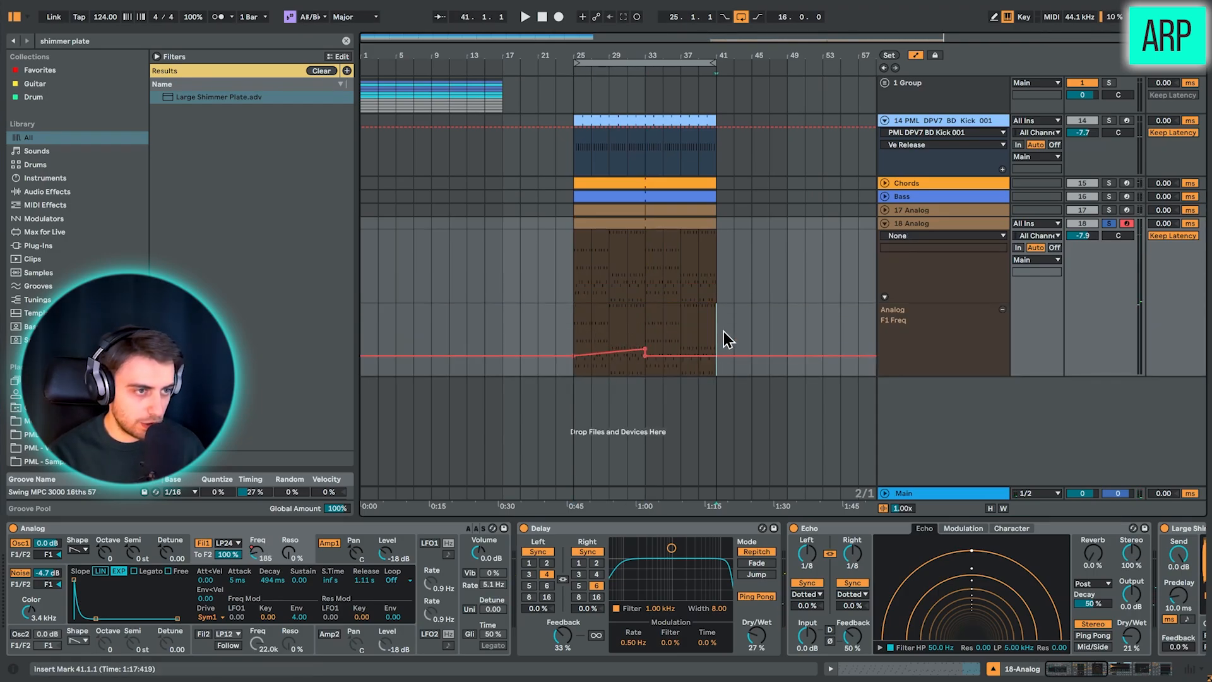
{"action": "left_click_drag", "start_coordinate": [715, 349], "coordinate": [716, 341]}
{"action": "left_click", "coordinate": [698, 328]}
{"action": "key", "text": "space"}
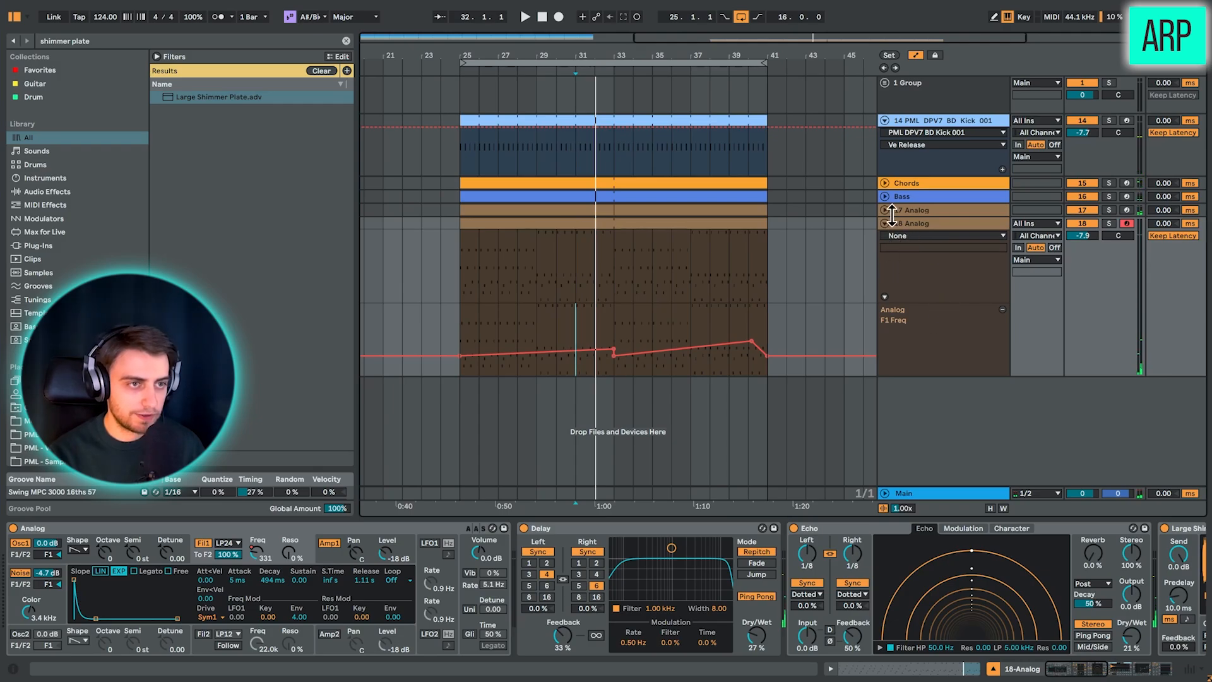
Fold the 18 Analog and kick tracks and rename the 17 Analog track as Melody
{"action": "left_click", "coordinate": [885, 224]}
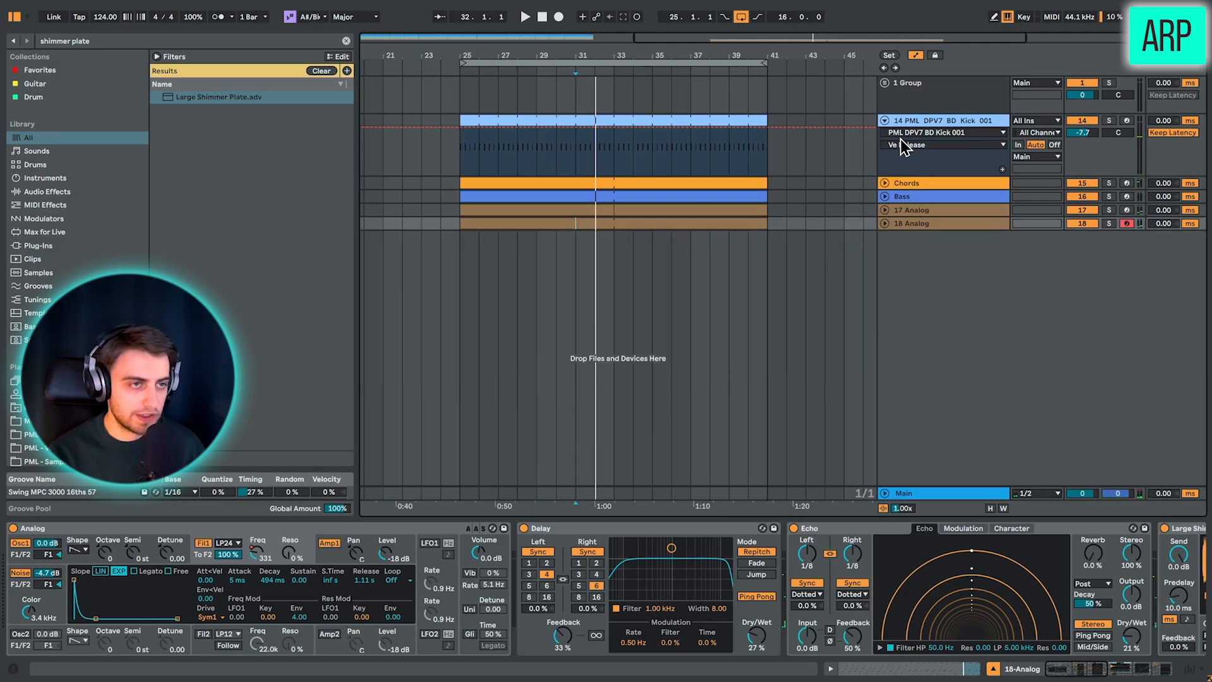
{"action": "left_click", "coordinate": [885, 121]}
{"action": "left_click", "coordinate": [907, 175]}
{"action": "right_click", "coordinate": [906, 176]}
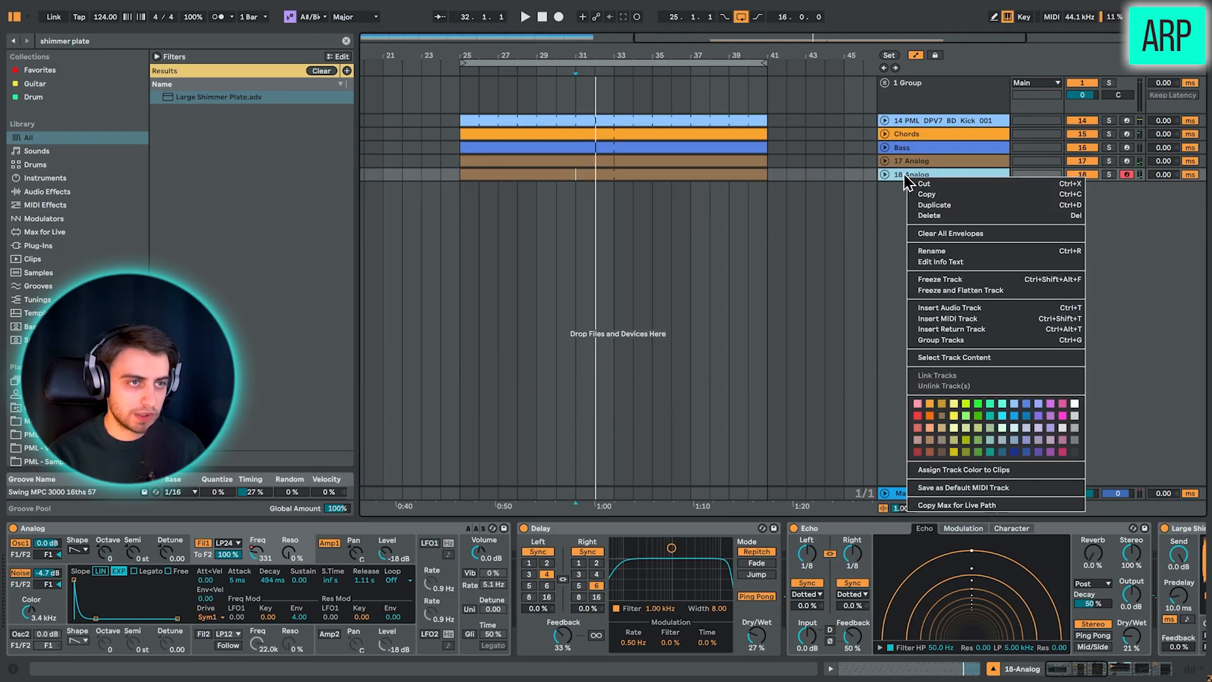
{"action": "key", "text": "Escape"}
{"action": "left_click", "coordinate": [911, 161]}
{"action": "key", "text": "ctrl+r"}
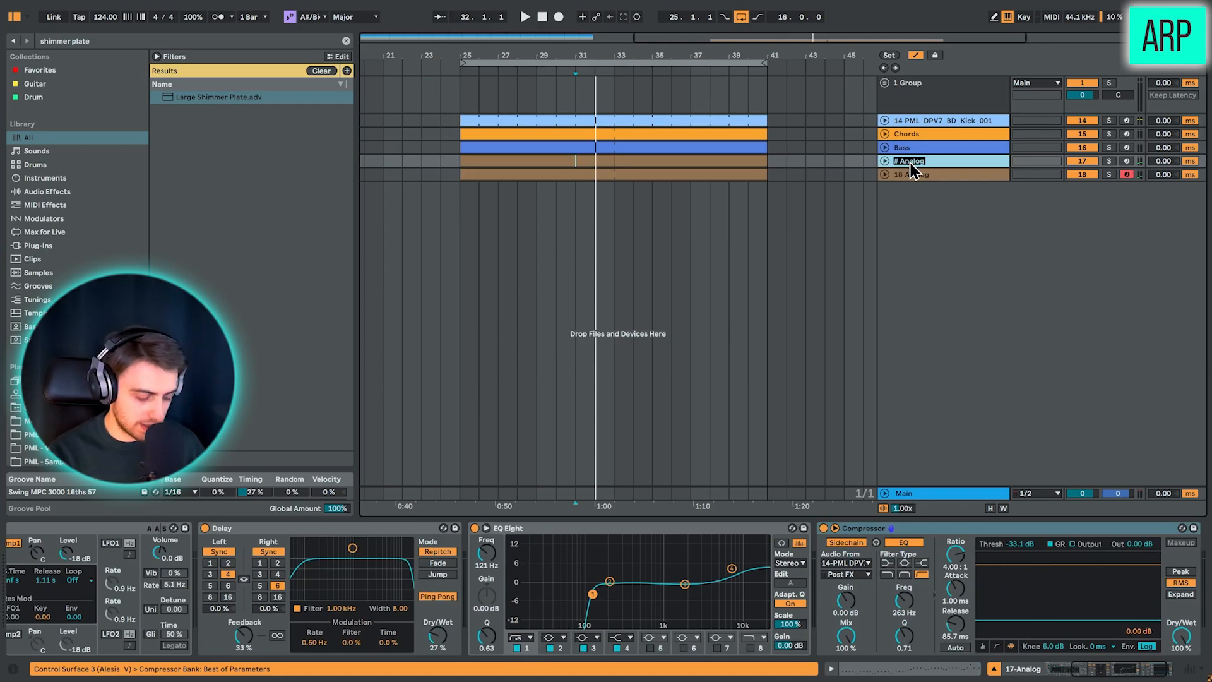
{"action": "type", "text": "Melody"}
Rename the 18 Analog track as Background Arp and colour the track and its clips yellow
{"action": "left_click", "coordinate": [916, 175]}
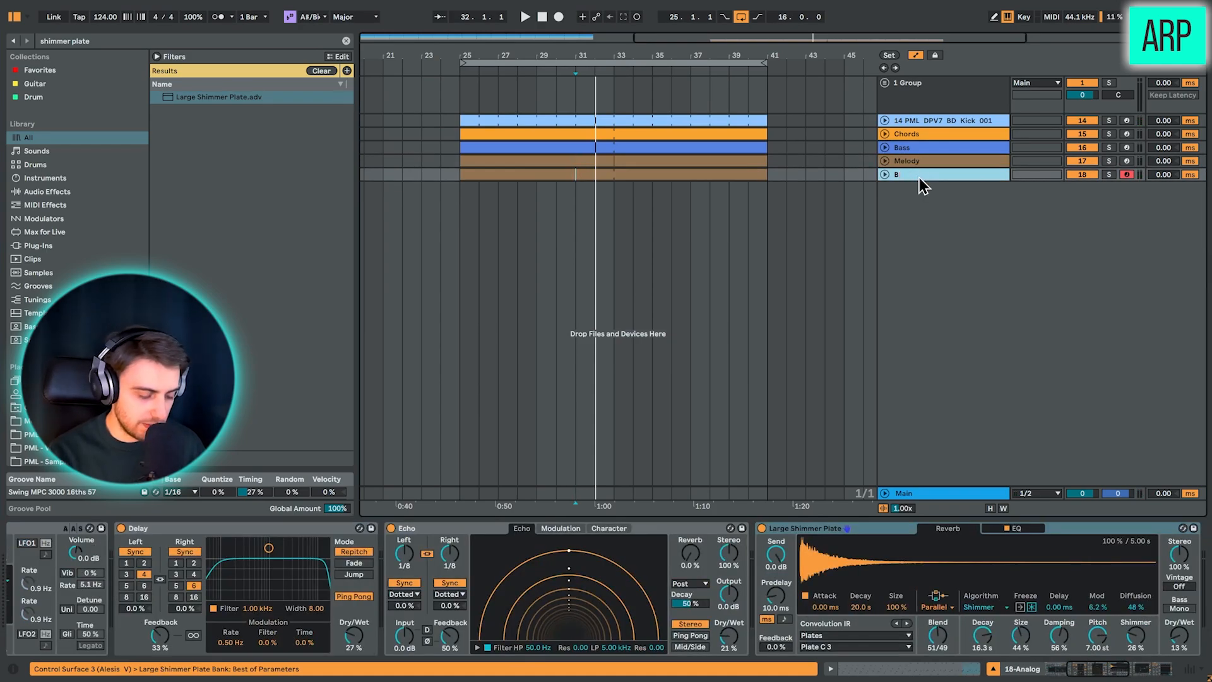
{"action": "type", "text": "p"}
{"action": "left_click", "coordinate": [825, 147]}
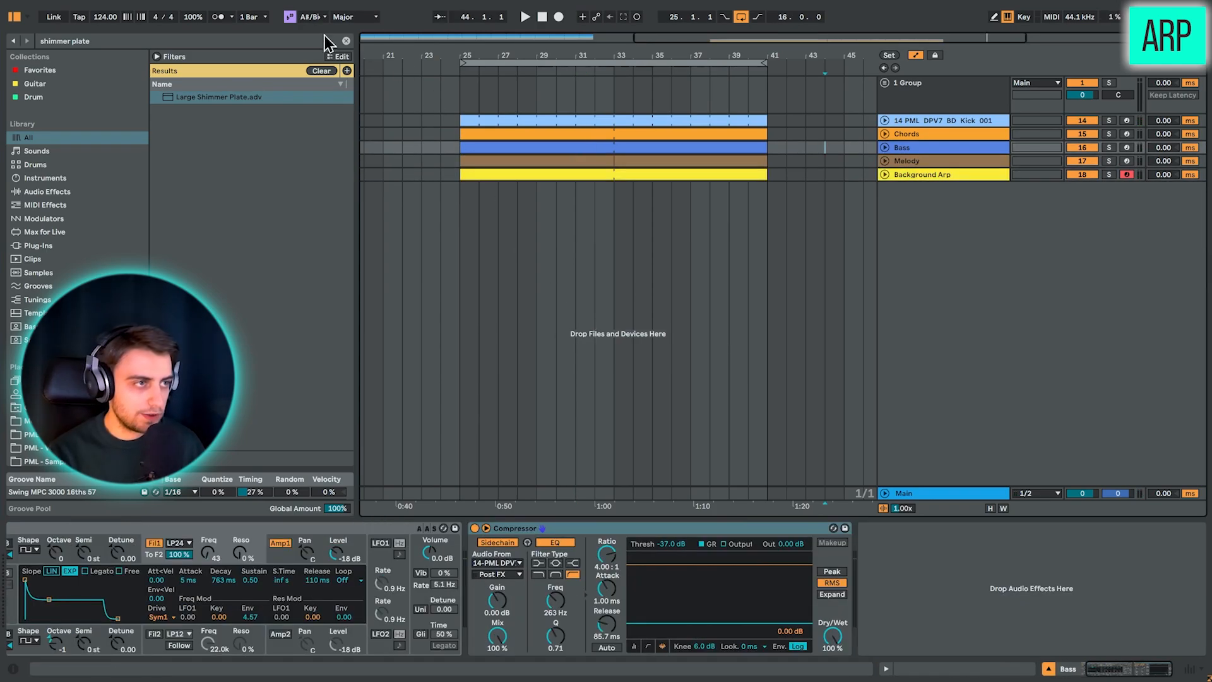
Open the Loops folder of Melodic House Samples and set the project tempo to 122 BPM
{"action": "left_click", "coordinate": [346, 41]}
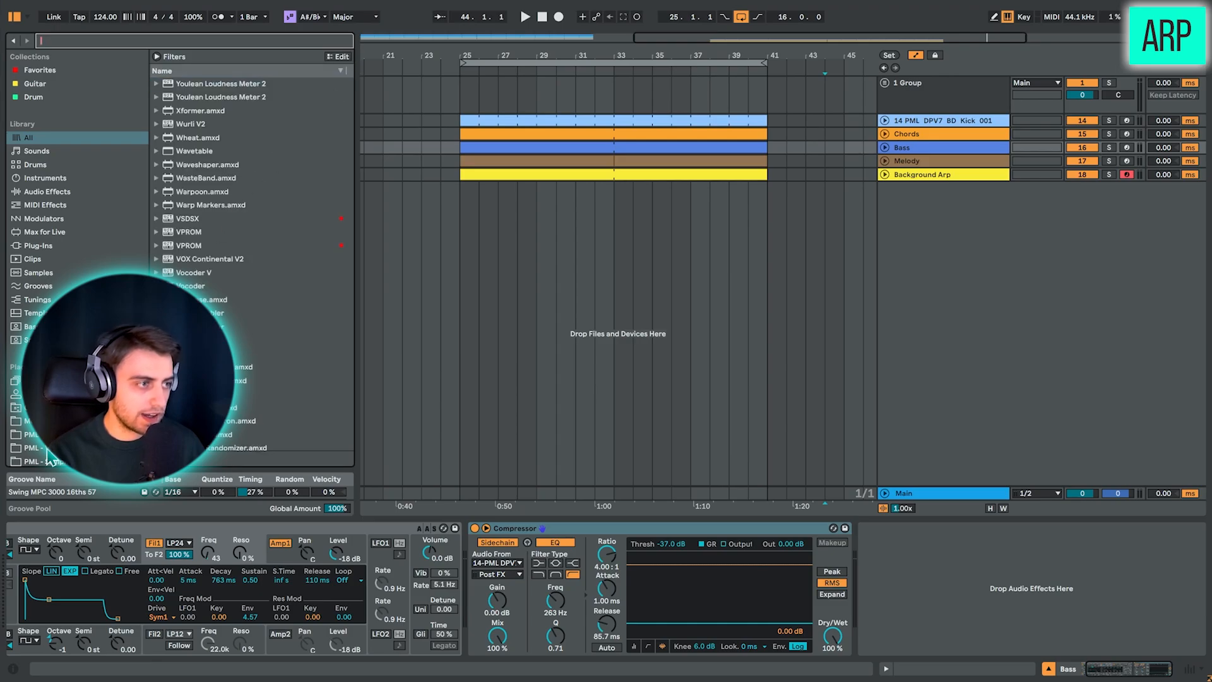
{"action": "left_click", "coordinate": [38, 420]}
{"action": "left_click", "coordinate": [156, 84]}
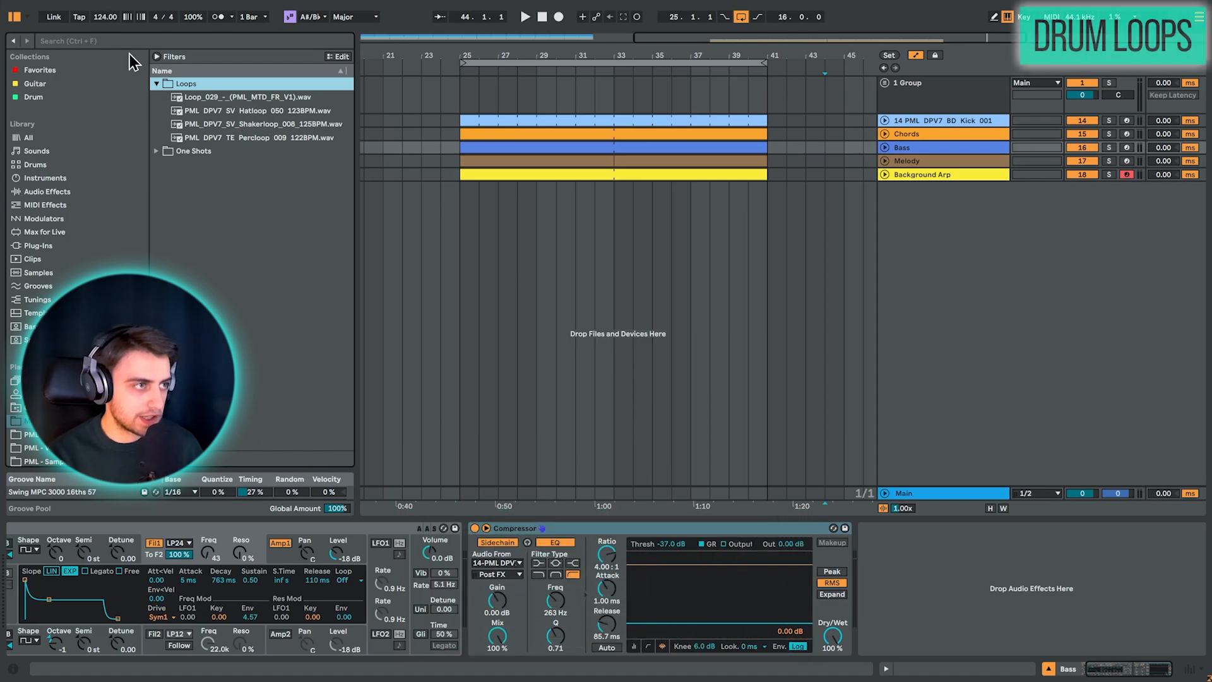
{"action": "left_click", "coordinate": [102, 17]}
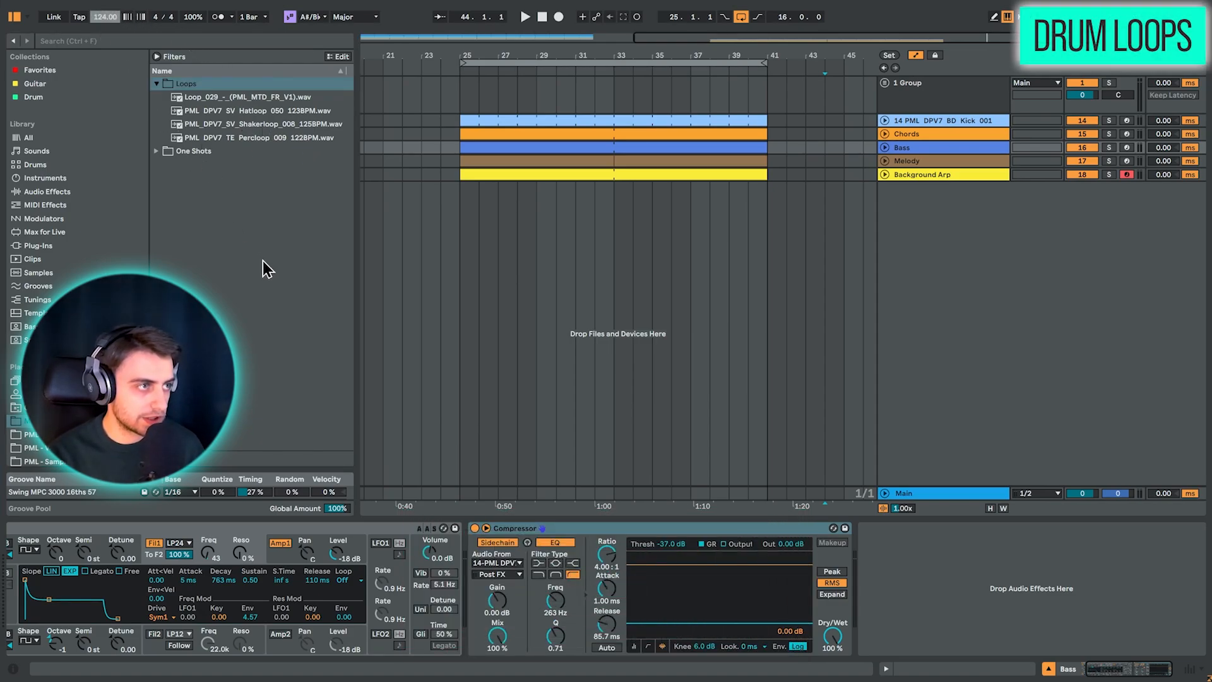
{"action": "type", "text": "122"}
{"action": "key", "text": "Return"}
Place PML_DPV7_TE_Percloop_009_122BPM on a new track at bar 25 and set the tempo back to 124 BPM
{"action": "left_click_drag", "start_coordinate": [306, 139], "coordinate": [457, 206]}
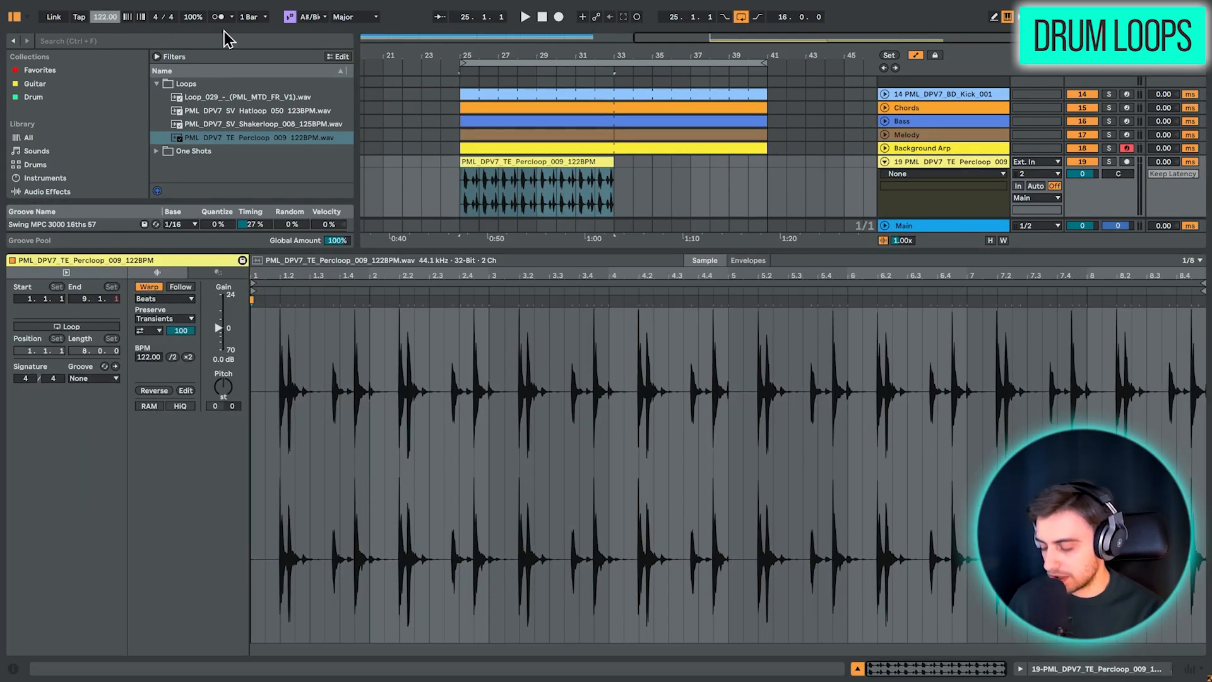
{"action": "type", "text": "124"}
{"action": "key", "text": "Return"}
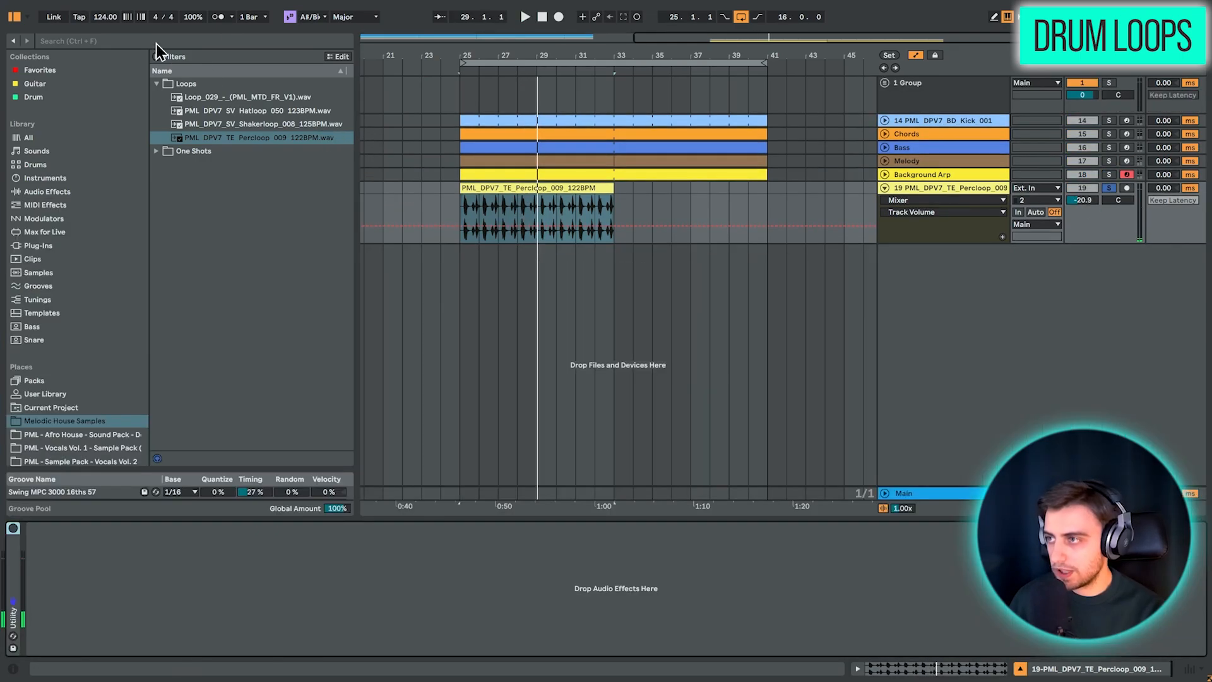
Add EQ Eight to the percussion loop track, with a high-pass on band 1 near 107 Hz and a low-pass on band 4 just below 1 kHz
{"action": "left_click", "coordinate": [157, 41]}
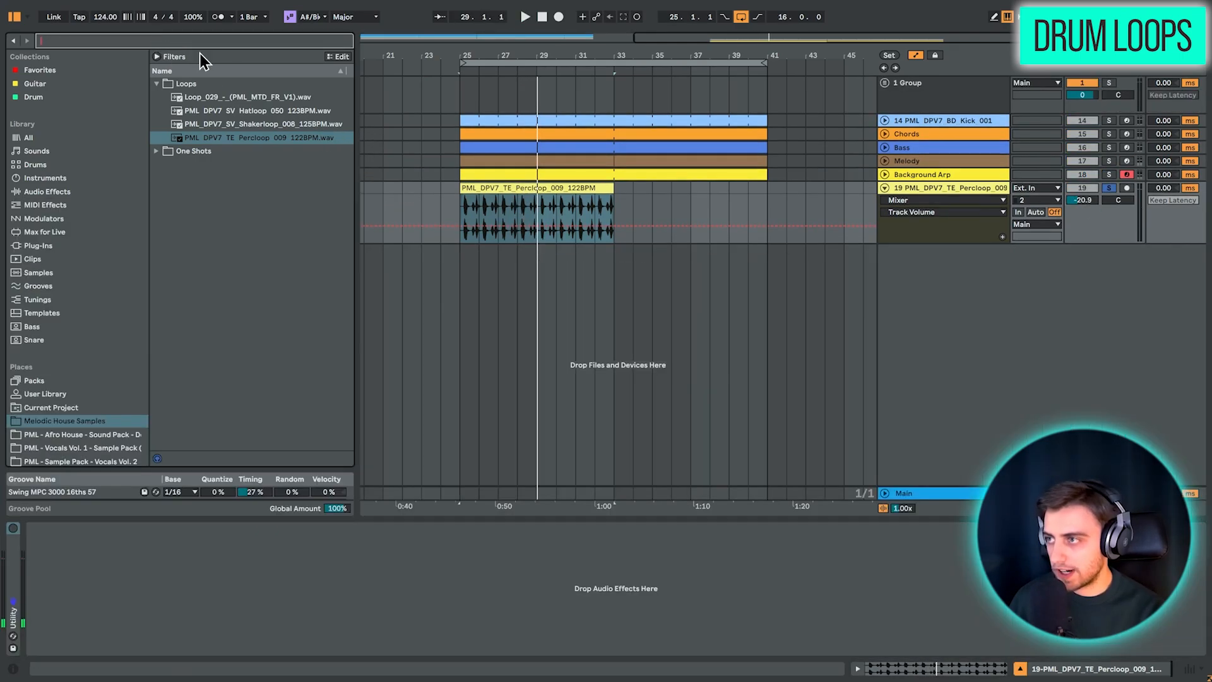
{"action": "type", "text": "eq"}
{"action": "left_click", "coordinate": [100, 131]}
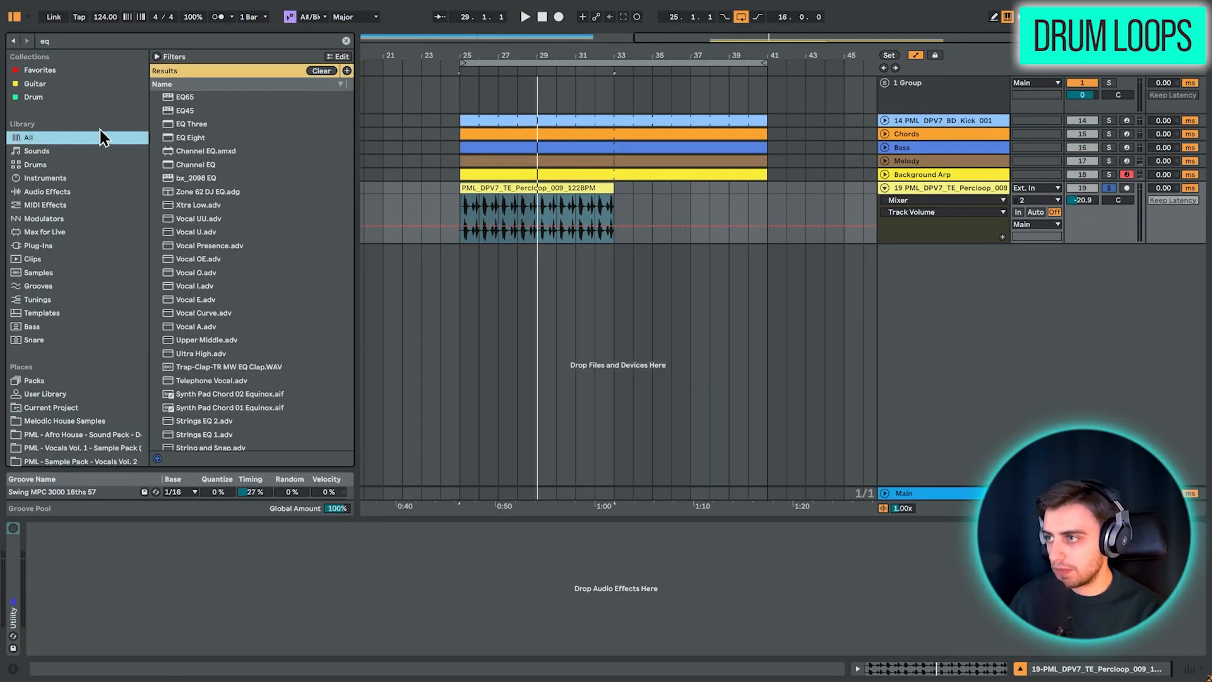
{"action": "double_click", "coordinate": [200, 138]}
{"action": "left_click", "coordinate": [187, 637]}
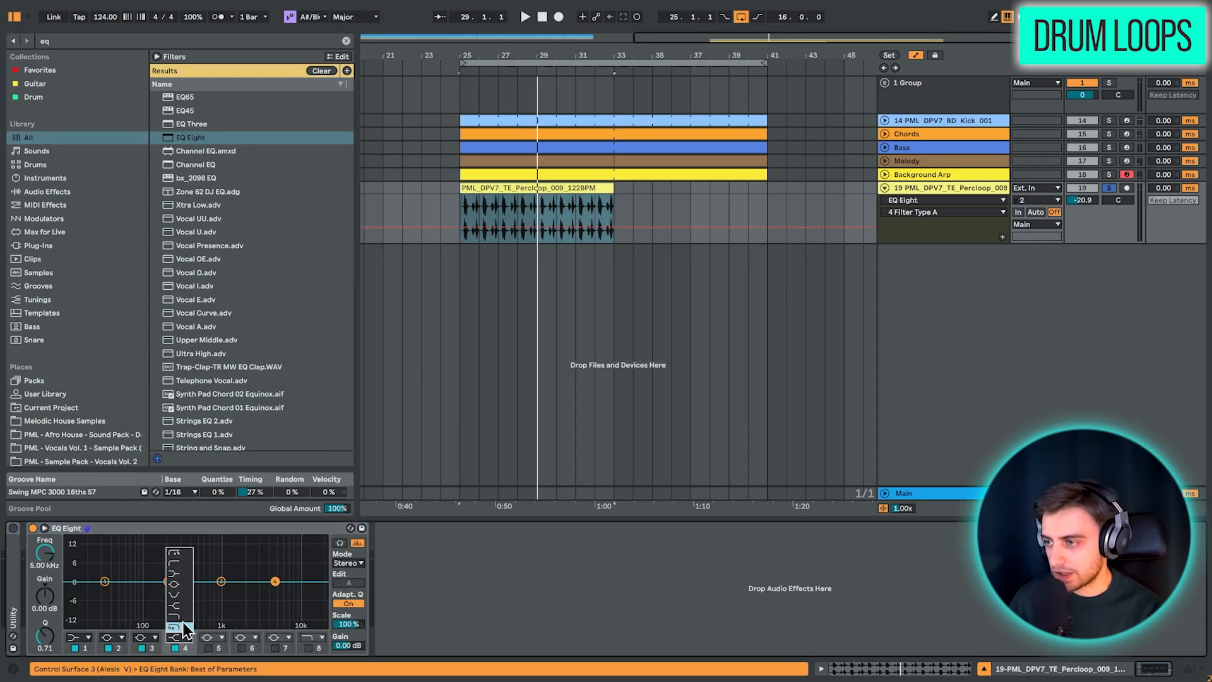
{"action": "left_click", "coordinate": [183, 619]}
{"action": "left_click_drag", "start_coordinate": [277, 588], "coordinate": [217, 585]}
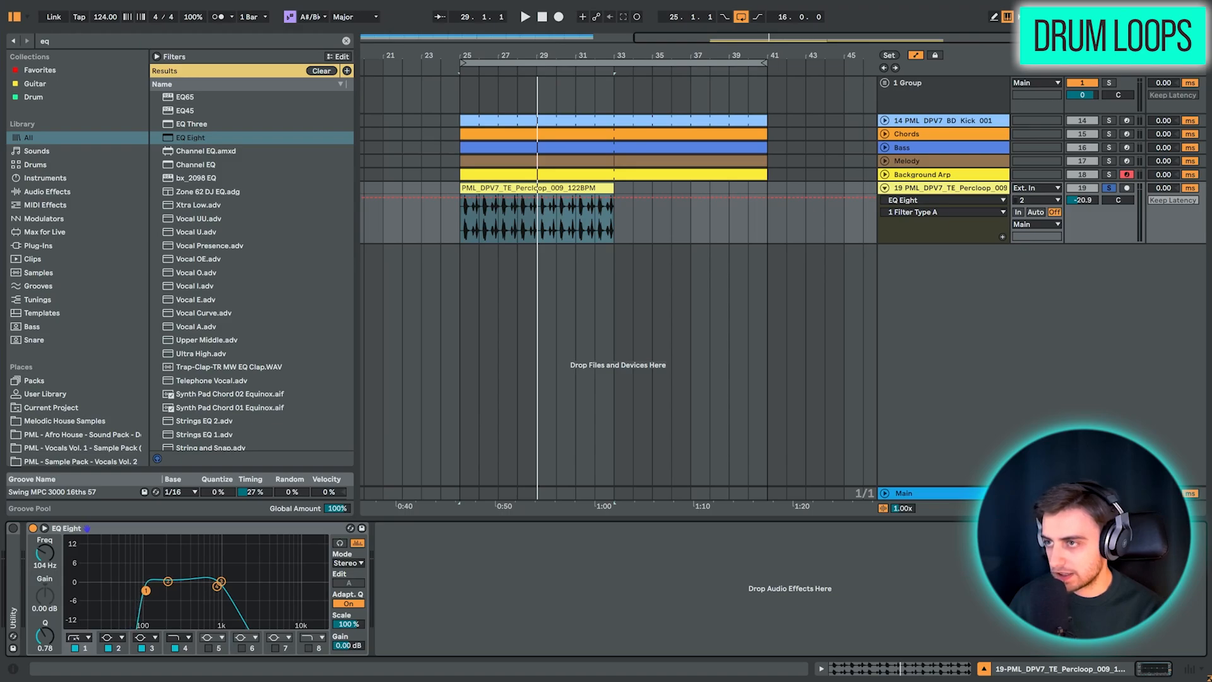
Play the percussion loop in the full mix, set its track volume to -21.4 dB and extend the clip to bar 41
{"action": "key", "text": "space"}
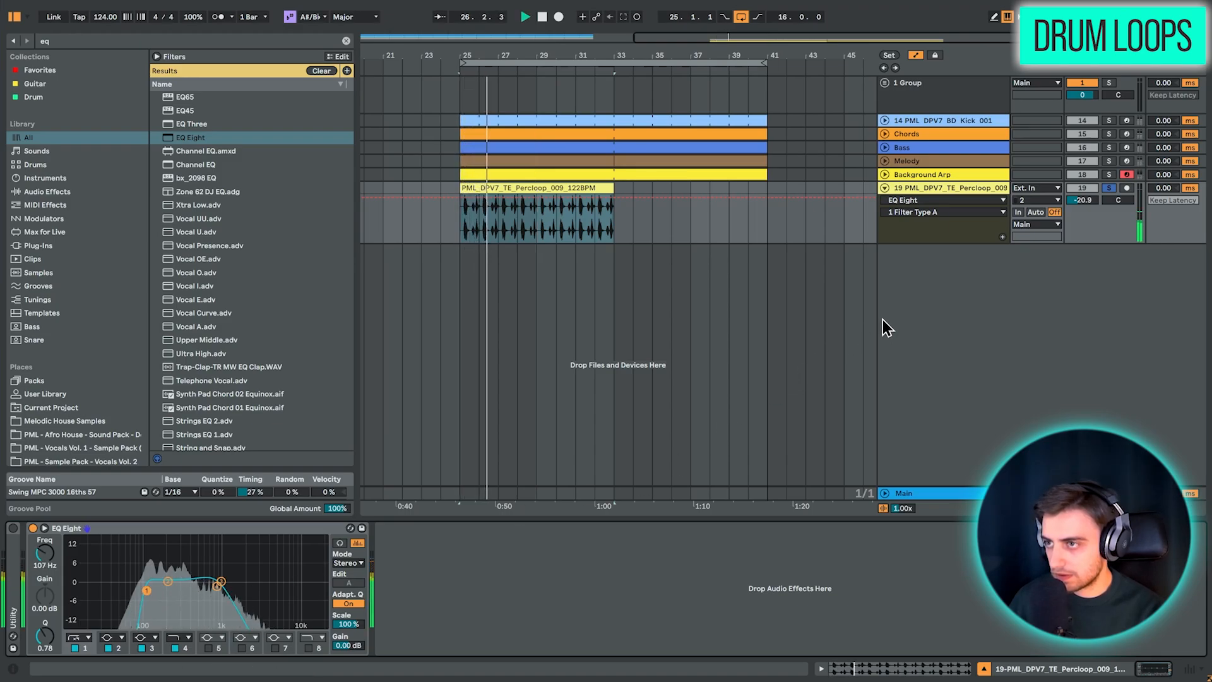
{"action": "left_click", "coordinate": [1109, 188]}
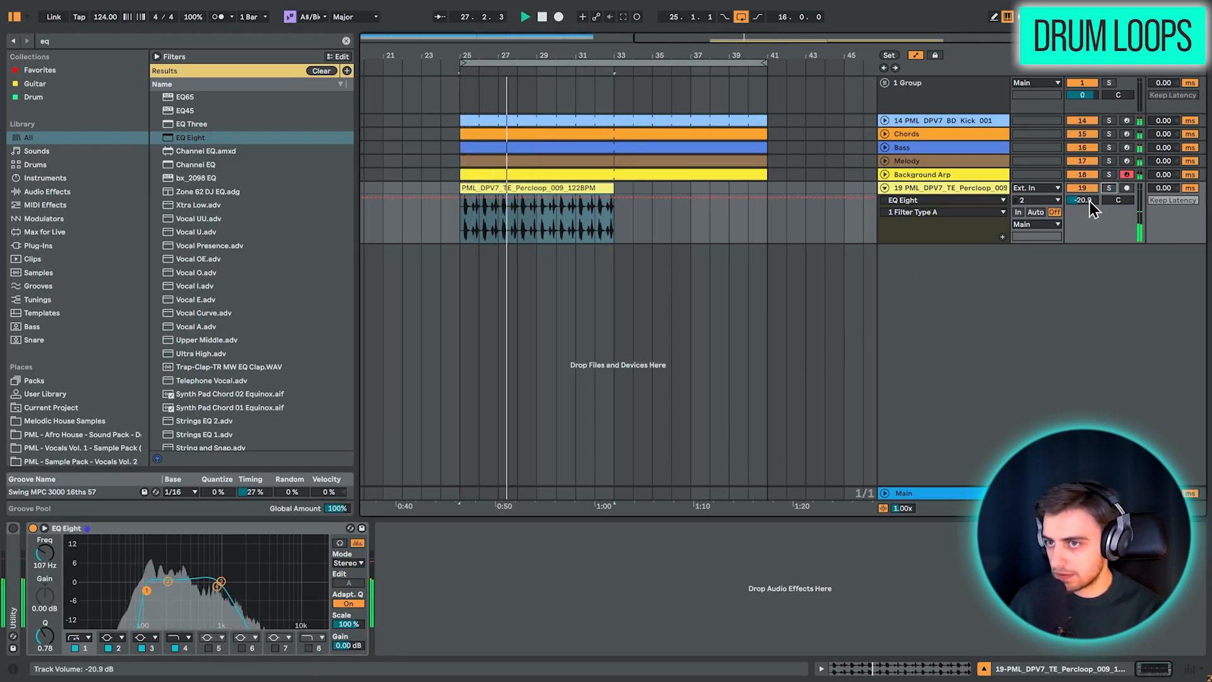
{"action": "left_click_drag", "start_coordinate": [1090, 202], "coordinate": [1090, 201]}
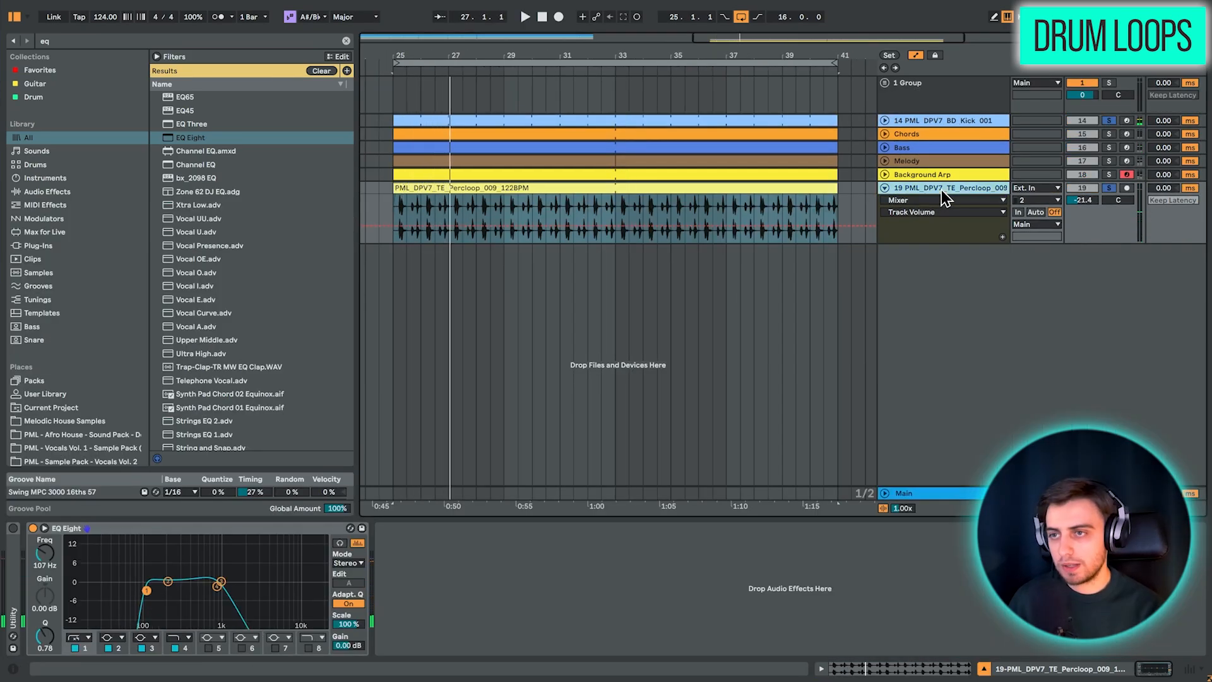
Group the kick and percussion loop tracks and insert a new MIDI track below them in the group
{"action": "left_click", "coordinate": [928, 120]}
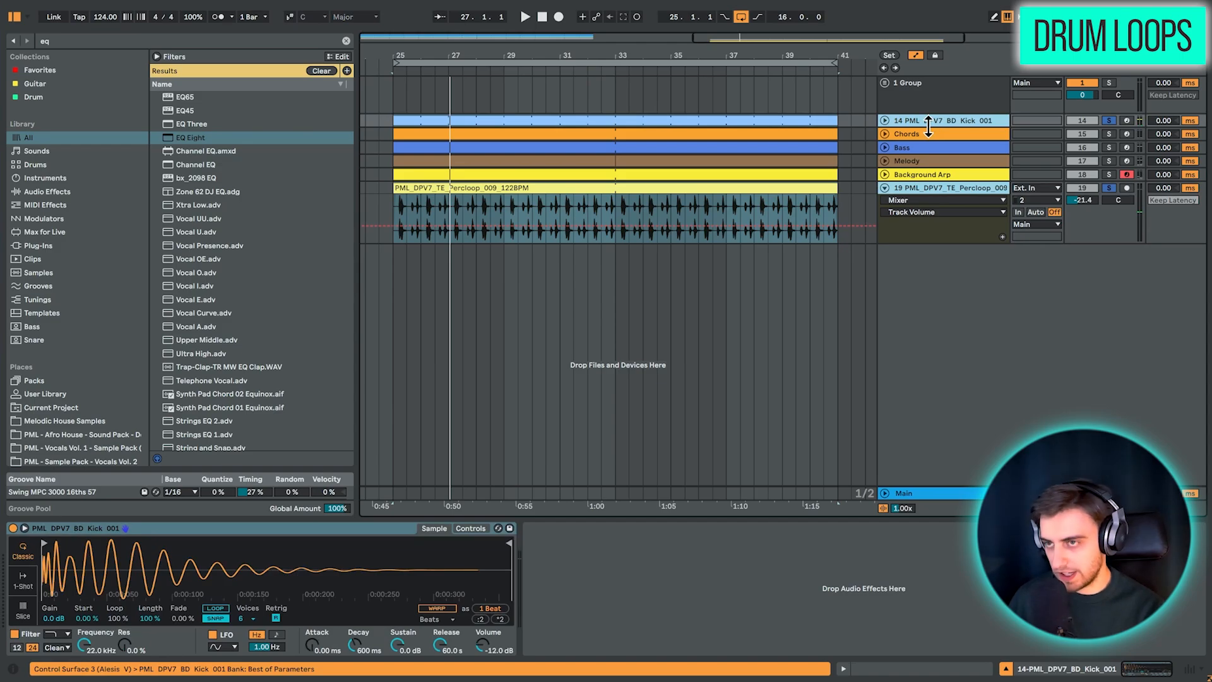
{"action": "key", "text": "ctrl+g"}
{"action": "right_click", "coordinate": [909, 173]}
{"action": "left_click", "coordinate": [961, 311]}
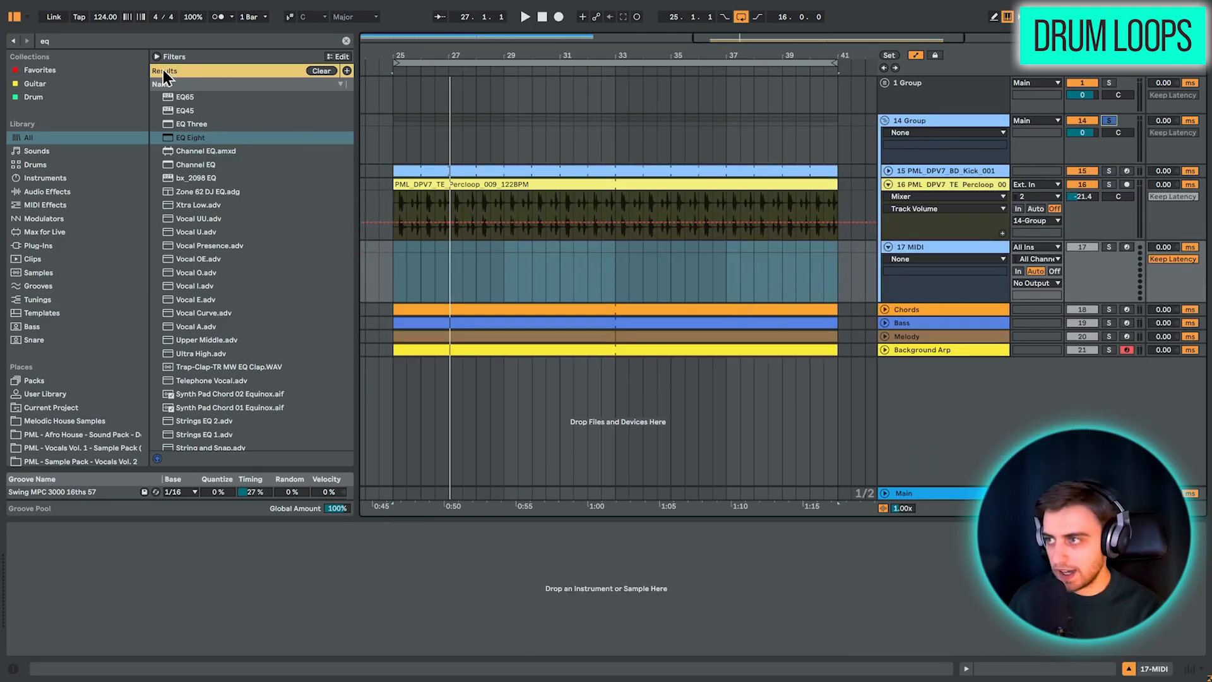
With the tempo at 123 BPM, place PML_DPV7_SV_Hatloop_050_123BPM at bar 25 in the drum group, enable Warp and return the tempo to 124 BPM
{"action": "left_click", "coordinate": [48, 421]}
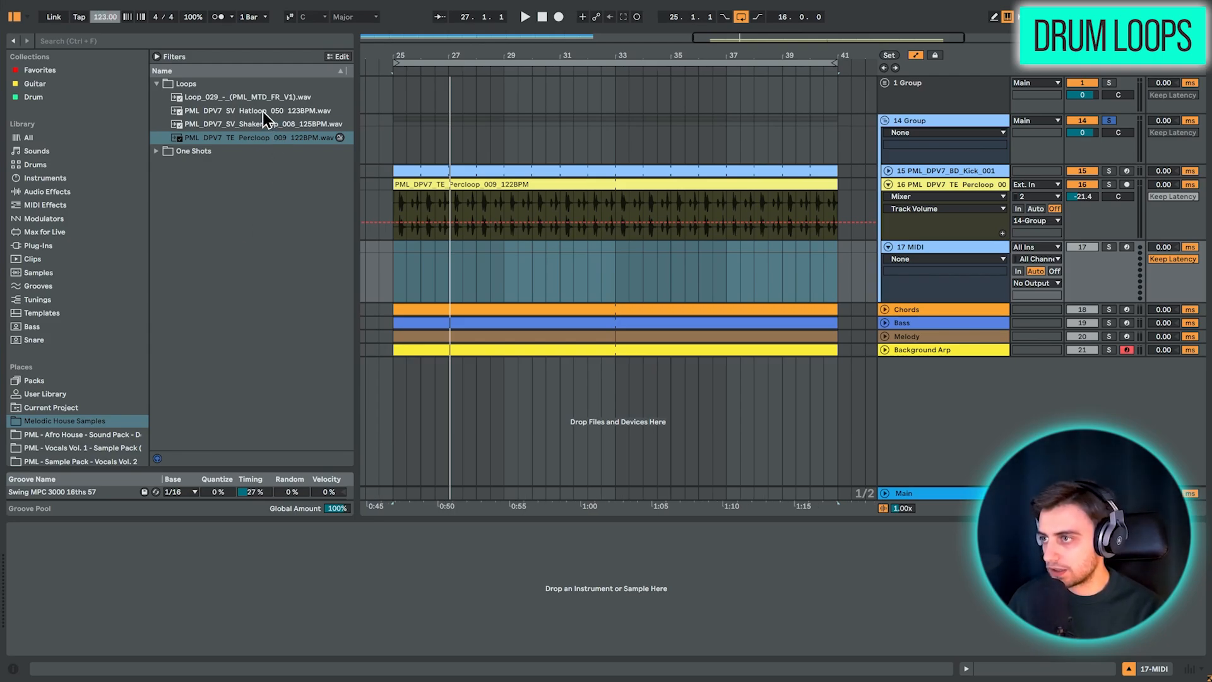
{"action": "left_click_drag", "start_coordinate": [262, 111], "coordinate": [412, 246]}
{"action": "double_click", "coordinate": [398, 276]}
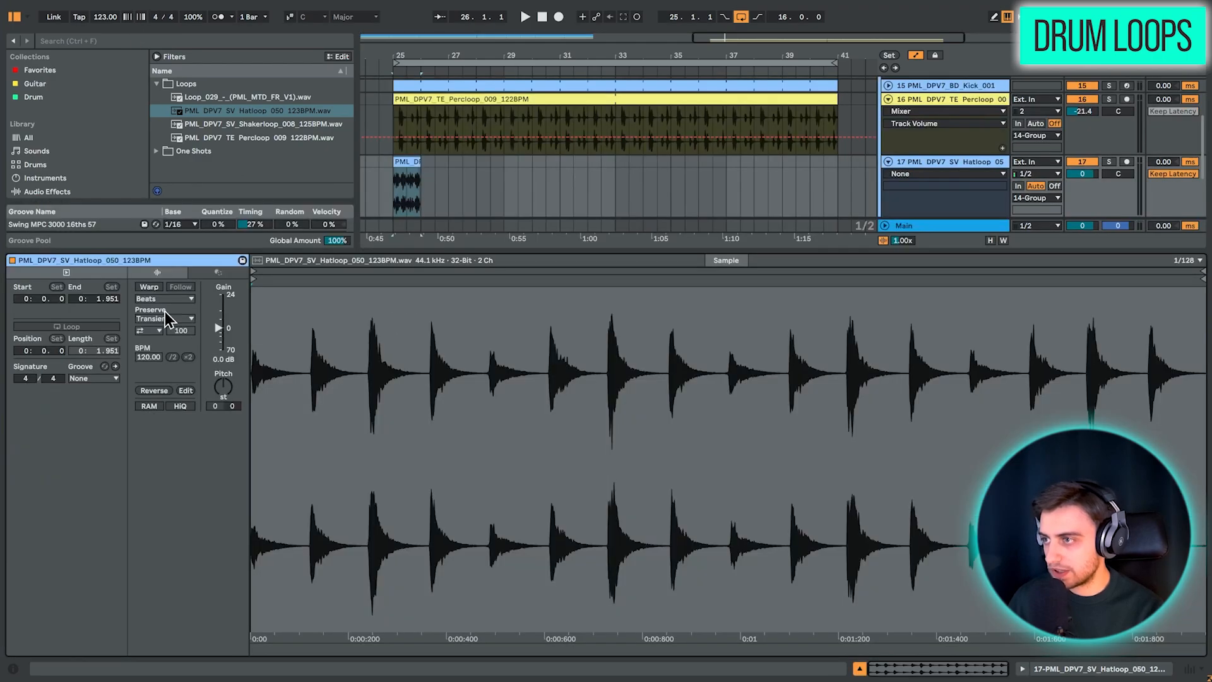
{"action": "left_click", "coordinate": [149, 287]}
{"action": "left_click", "coordinate": [107, 21]}
{"action": "type", "text": "12"}
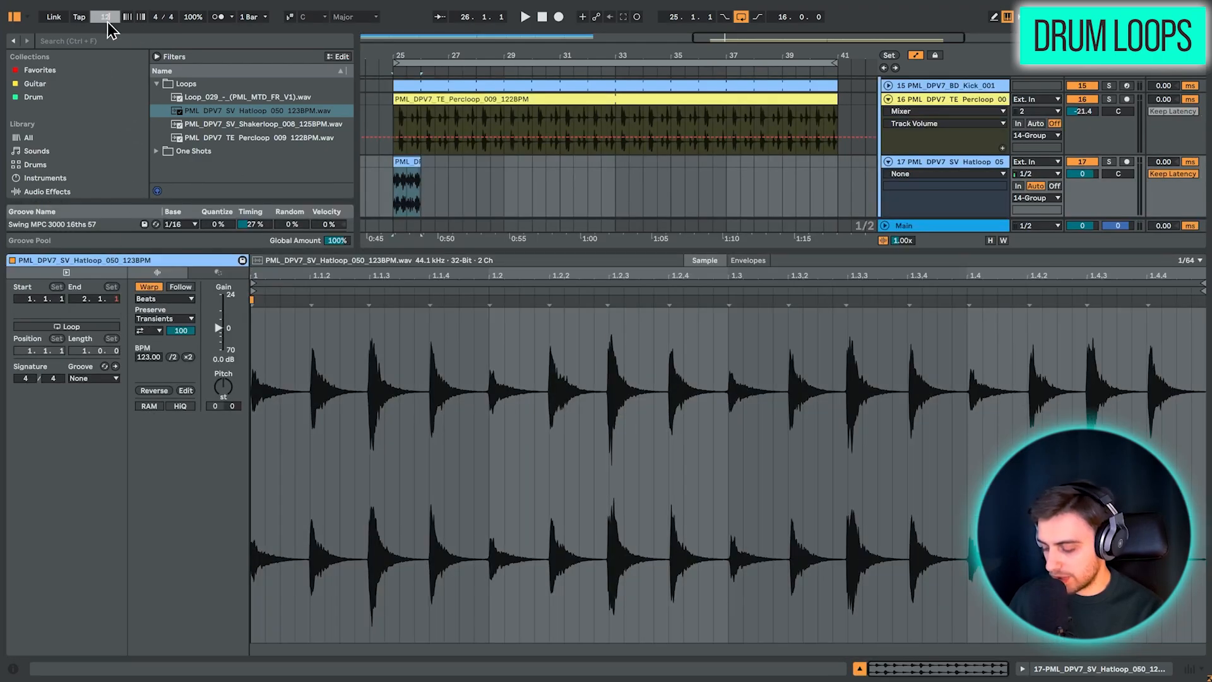
Enable Loop on the hat clip and extend it to bar 41, setting its track volume to -24.8 dB during playback
{"action": "double_click", "coordinate": [408, 162]}
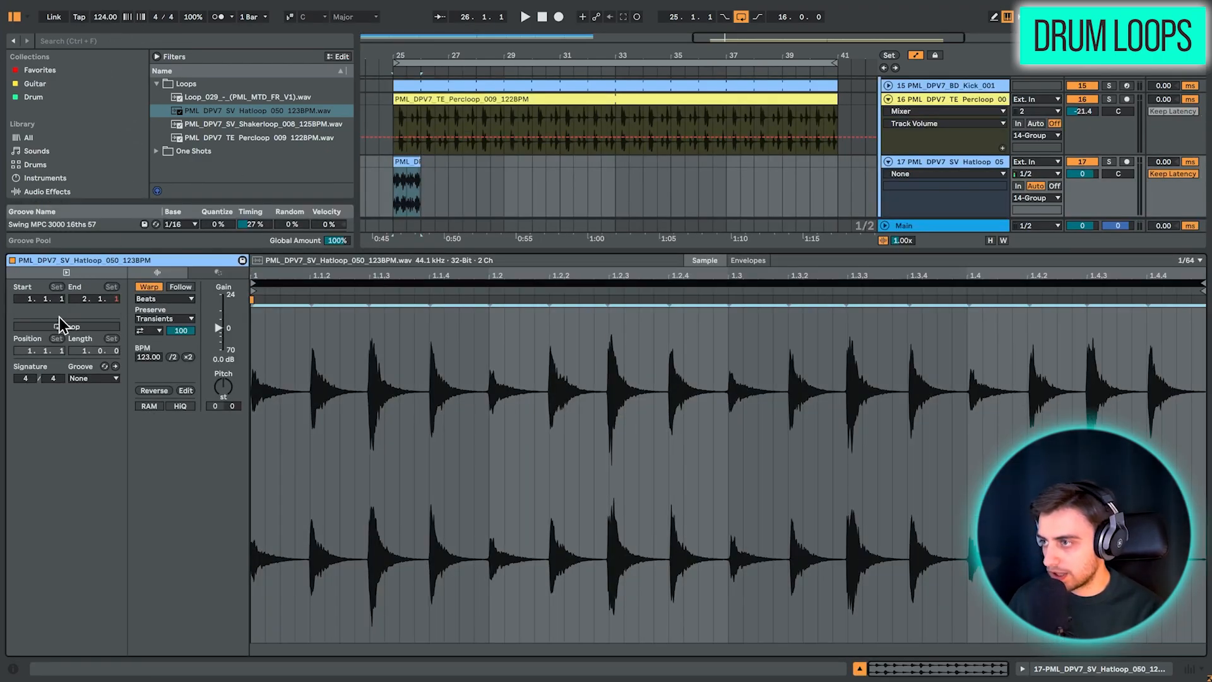
{"action": "left_click", "coordinate": [69, 330]}
{"action": "left_click", "coordinate": [415, 162]}
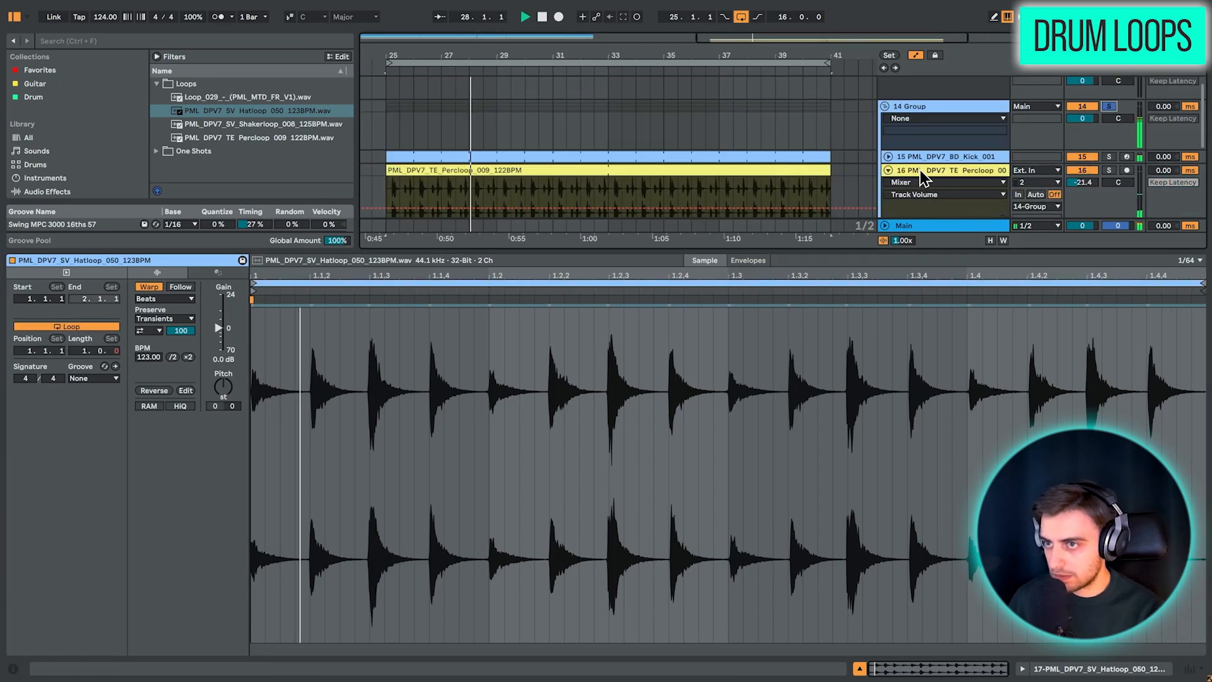
{"action": "scroll", "coordinate": [922, 169], "scroll_direction": "down", "scroll_amount": 4}
{"action": "scroll", "coordinate": [933, 169], "scroll_direction": "up", "scroll_amount": 1}
{"action": "left_click_drag", "start_coordinate": [1083, 146], "coordinate": [1083, 140]}
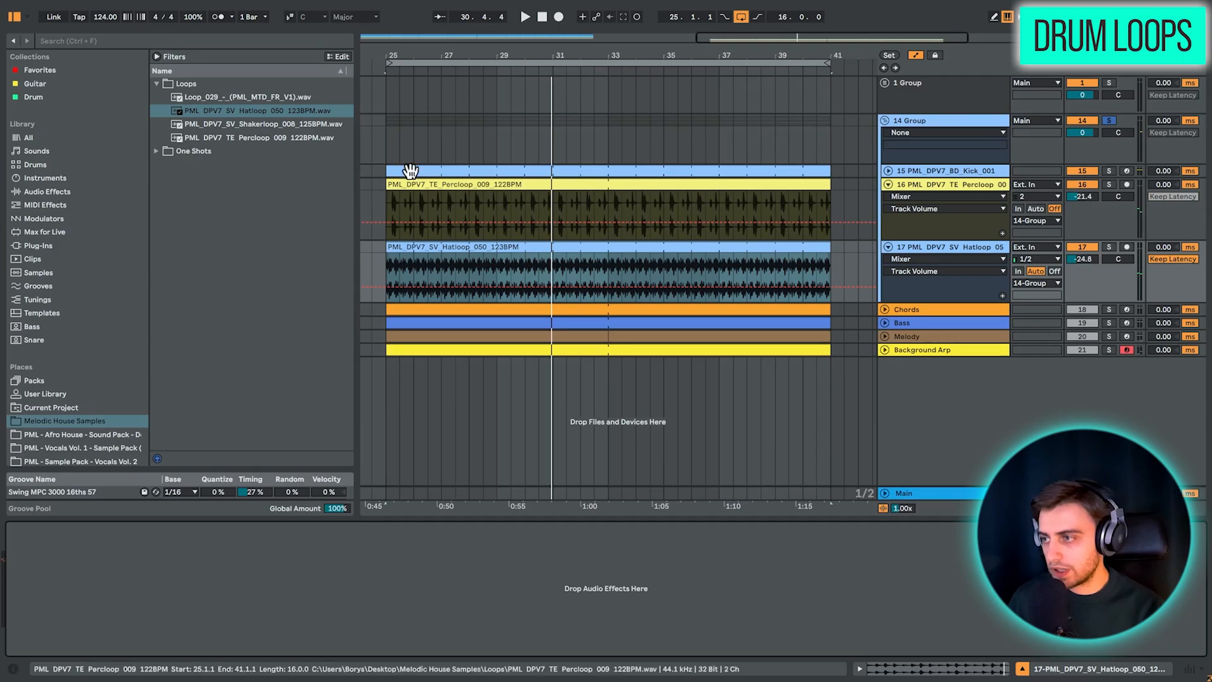
Add EQ Eight to the hat loop track, shape it with low and high cuts, and copy the Chords track's sidechain Compressor onto it
{"action": "left_click", "coordinate": [164, 41]}
{"action": "type", "text": "eq"}
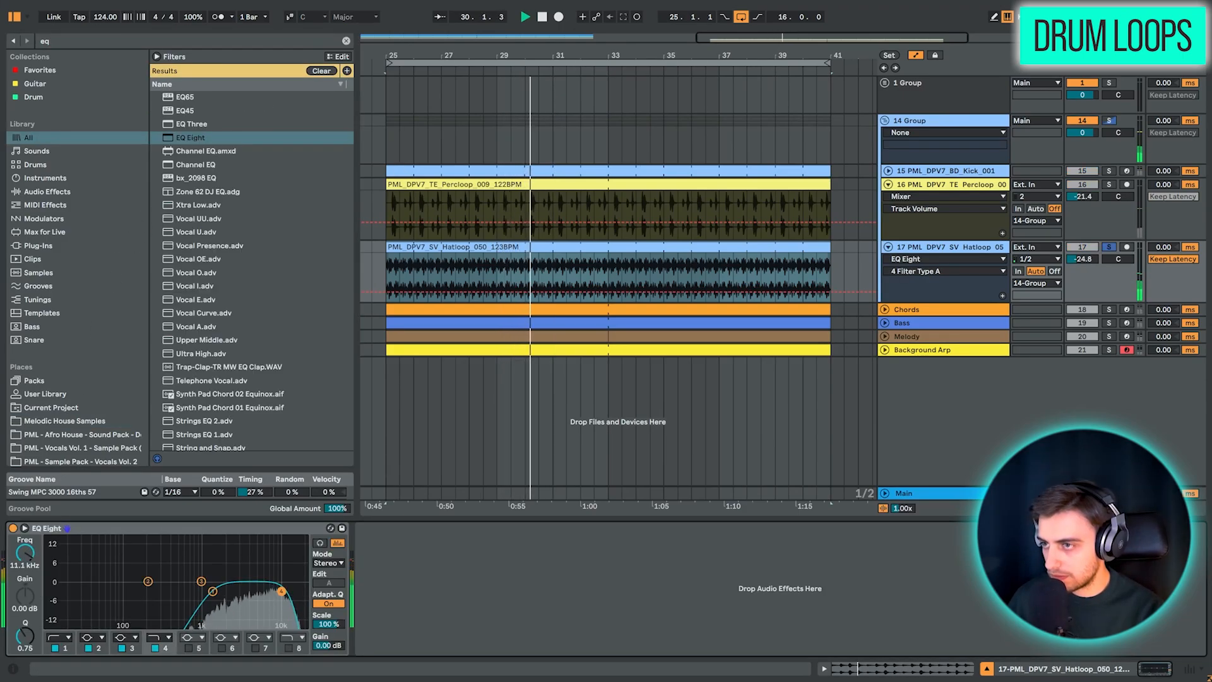
{"action": "left_click", "coordinate": [921, 312]}
{"action": "left_click", "coordinate": [926, 531]}
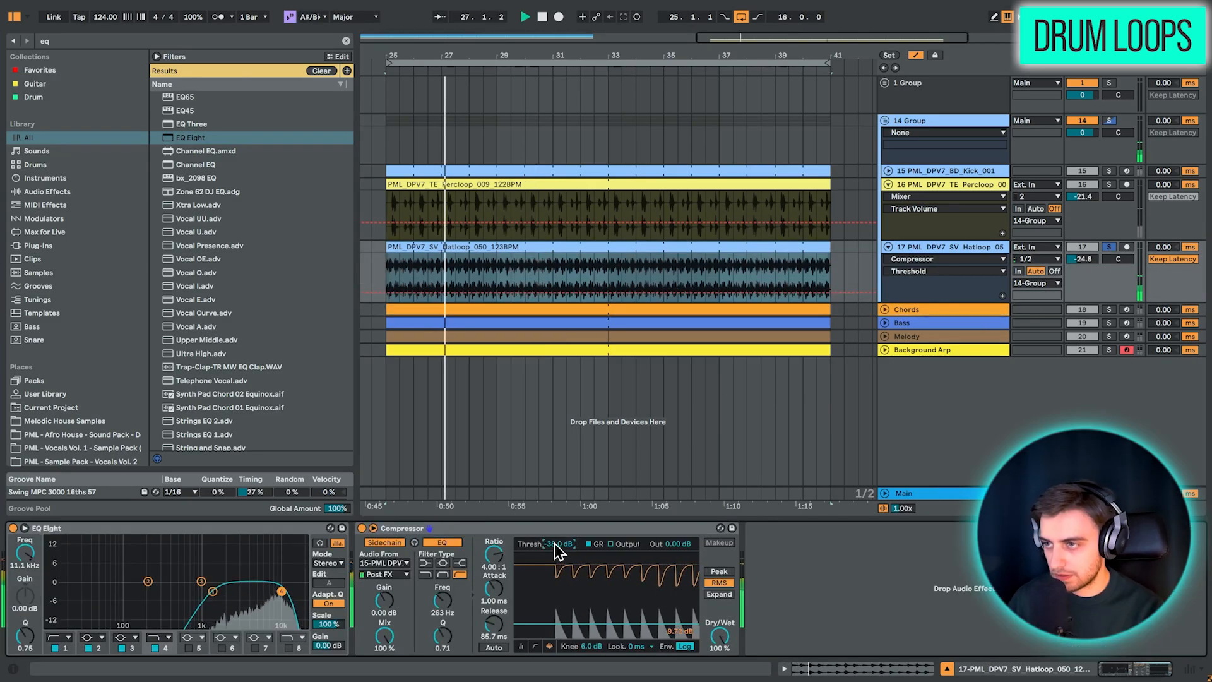
Insert a new audio track below the hat loop in the drum group and reopen the Melodic House Samples folder
{"action": "right_click", "coordinate": [961, 254]}
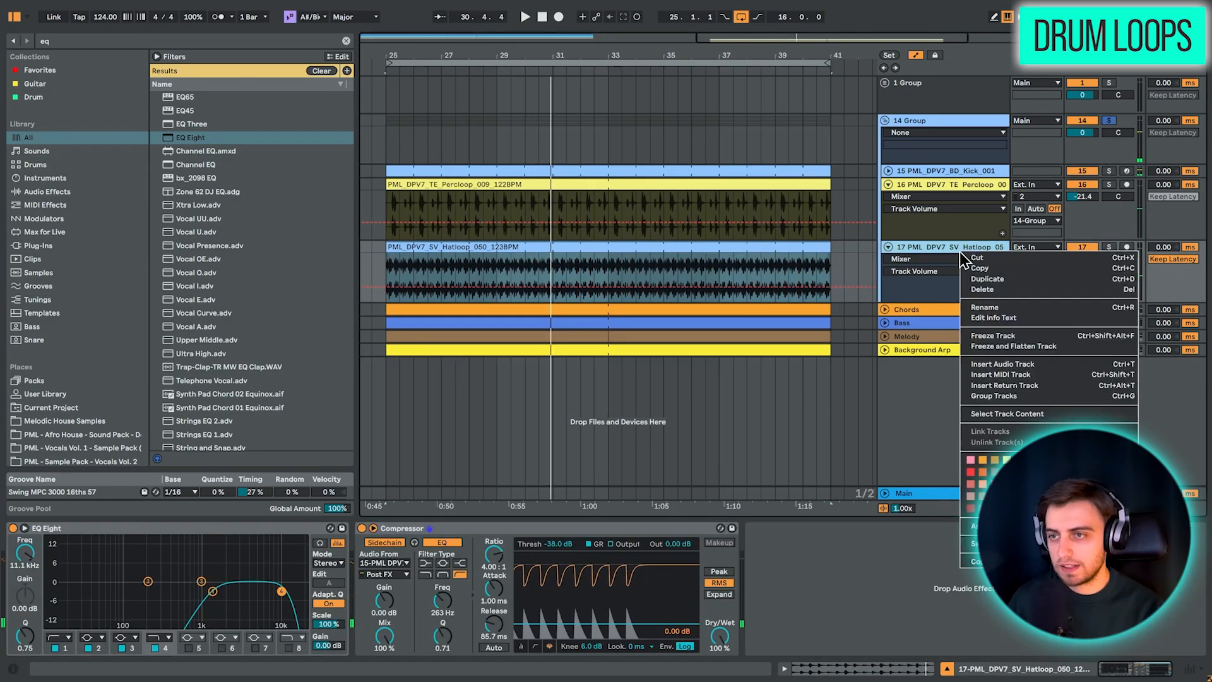
{"action": "left_click", "coordinate": [995, 365]}
{"action": "left_click", "coordinate": [346, 41]}
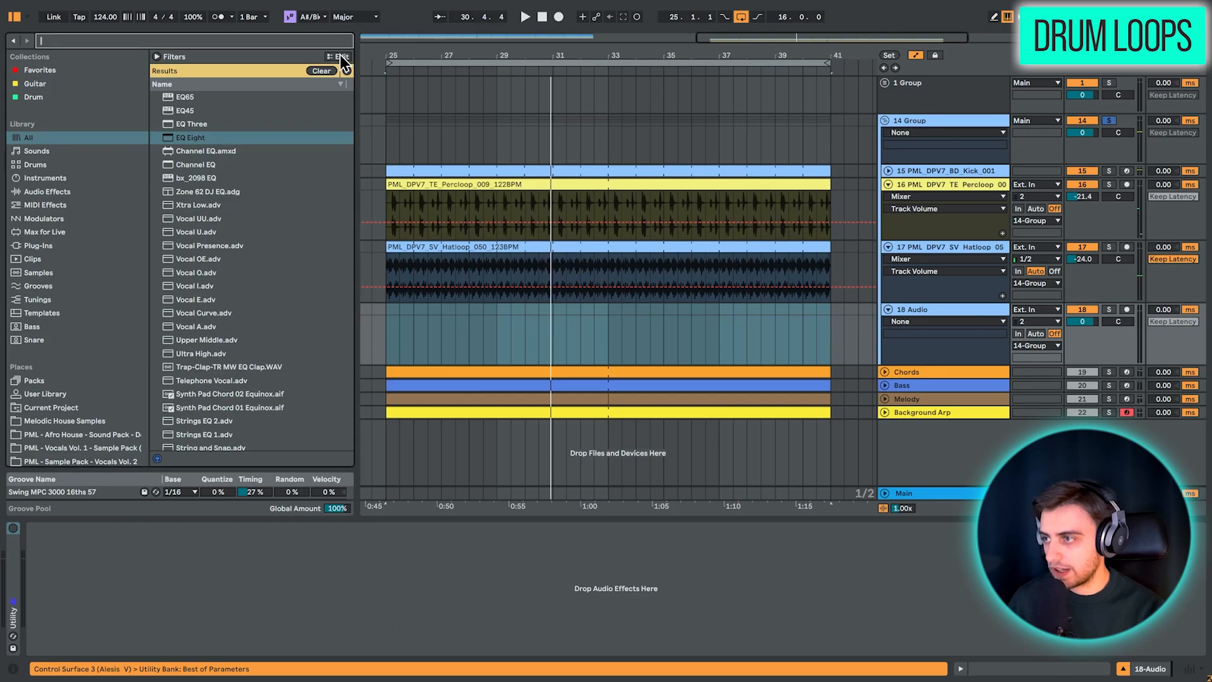
{"action": "left_click", "coordinate": [96, 422]}
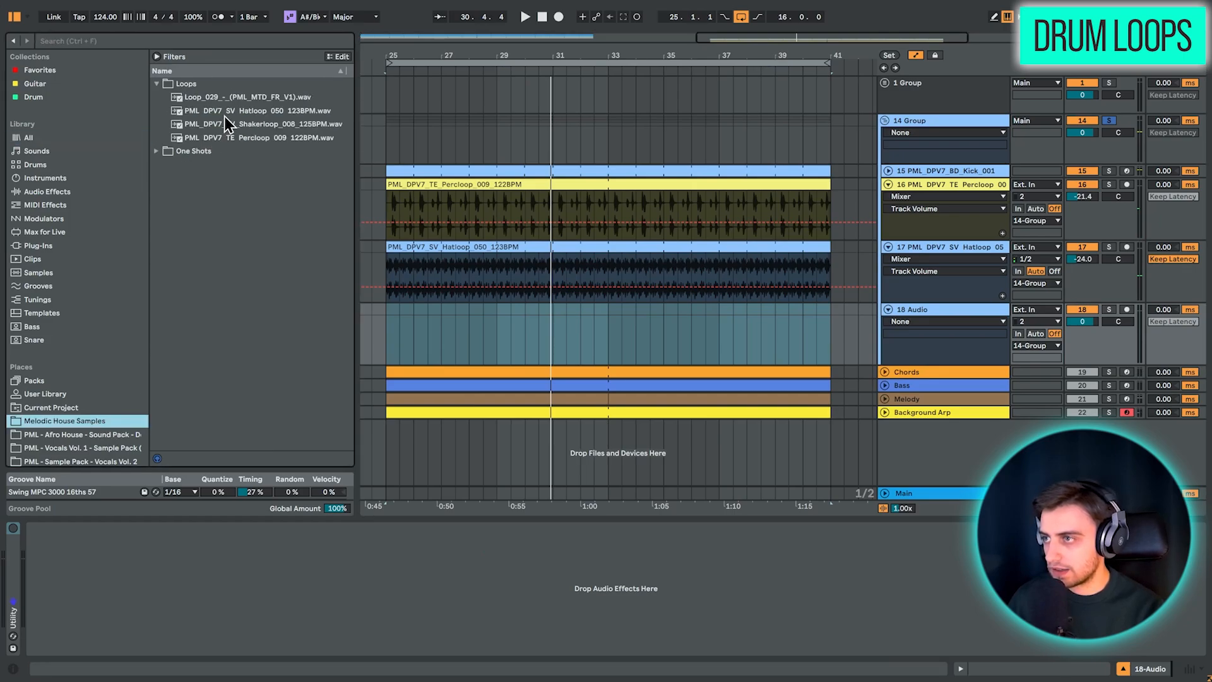
With the tempo at 125 BPM, place PML_DPV7_SV_Shakerloop_008_125BPM at bar 25 on the new track, enable Loop and return the tempo to 124 BPM
{"action": "left_click_drag", "start_coordinate": [105, 14], "coordinate": [113, 6]}
{"action": "left_click_drag", "start_coordinate": [263, 124], "coordinate": [389, 321]}
{"action": "left_click", "coordinate": [99, 328]}
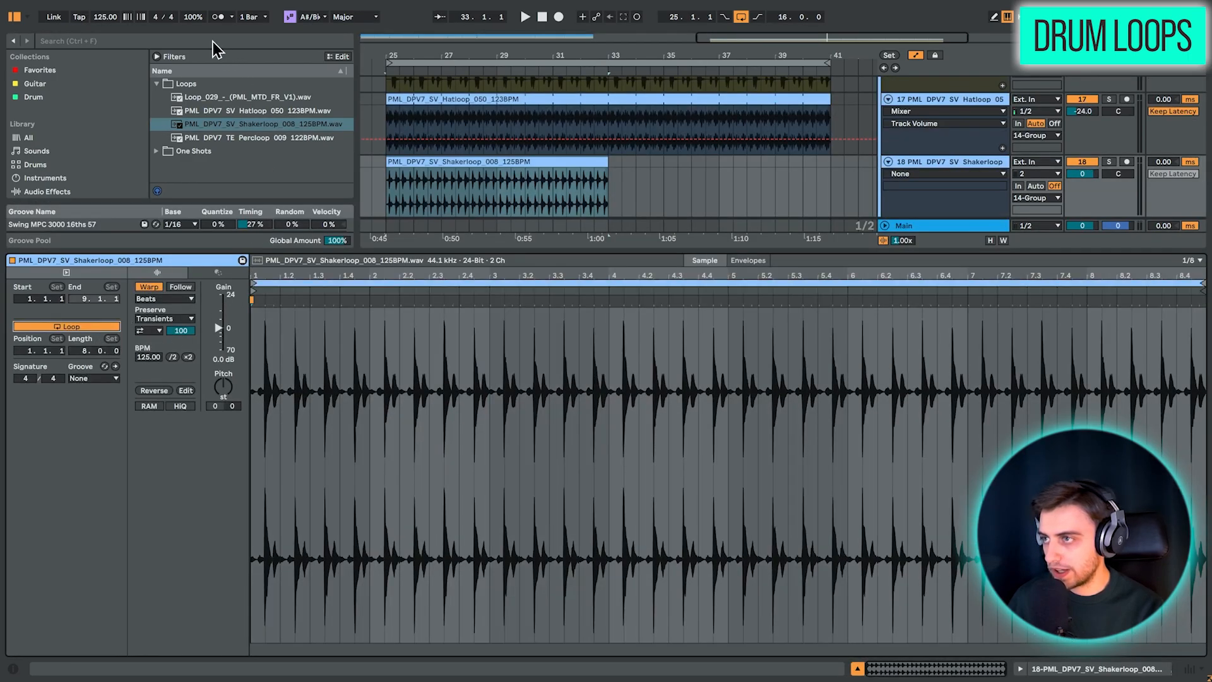
{"action": "left_click", "coordinate": [104, 17]}
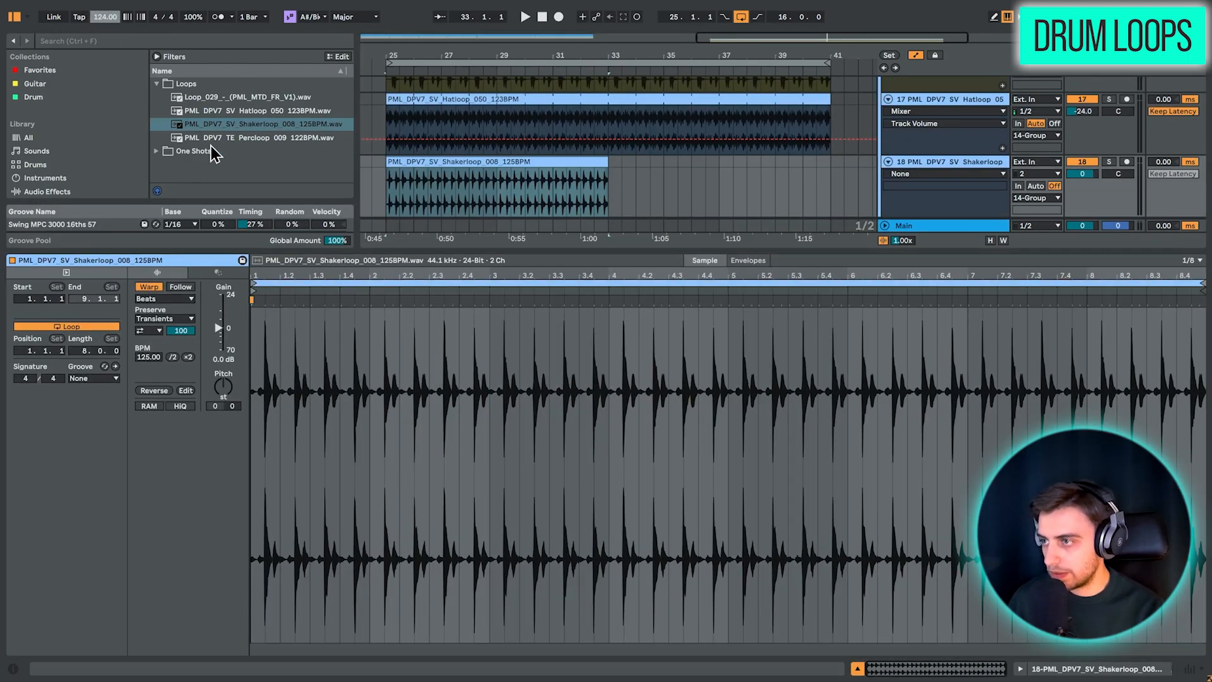
Solo the shaker loop during playback, set its warp mode to Complex and lower its track volume to -9.0 dB
{"action": "left_click", "coordinate": [1110, 162]}
{"action": "key", "text": "space"}
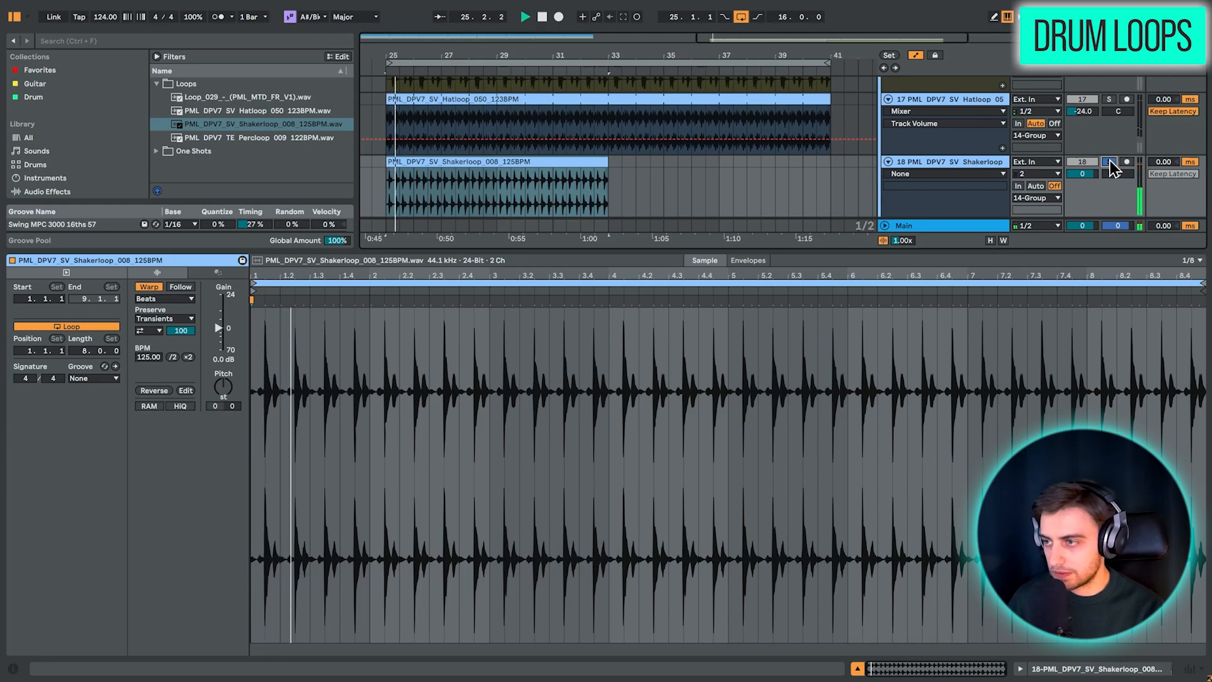
{"action": "left_click", "coordinate": [162, 300]}
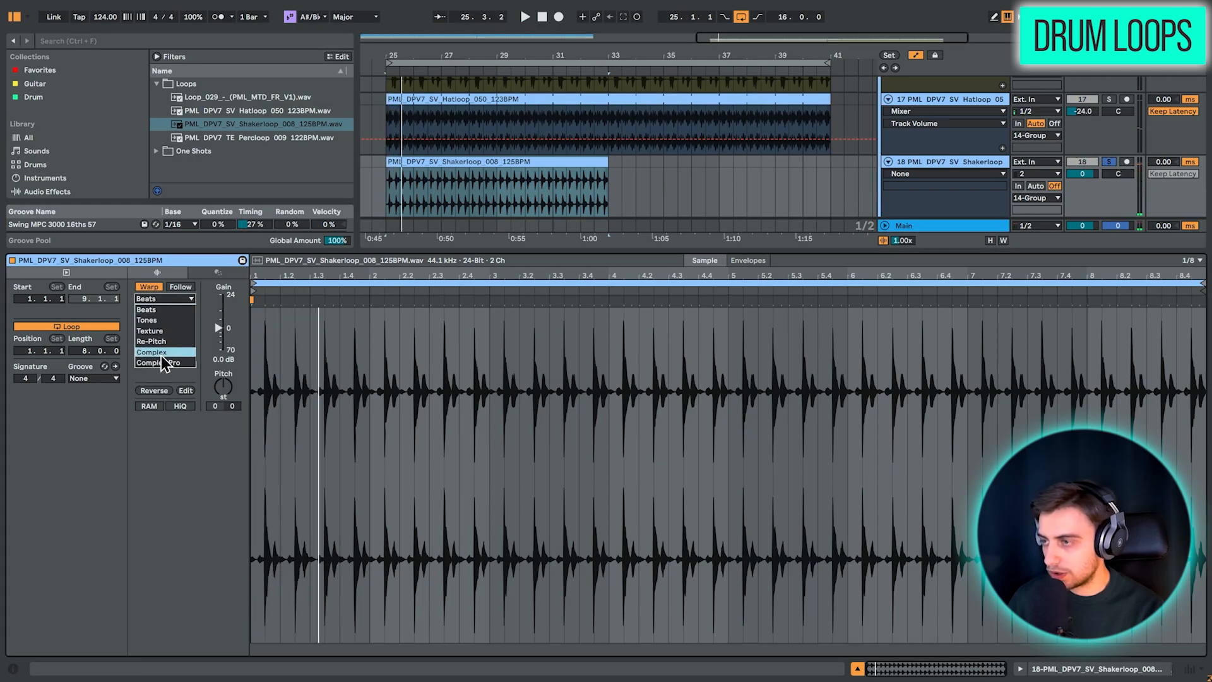
{"action": "left_click", "coordinate": [161, 355]}
{"action": "key", "text": "space"}
{"action": "left_click_drag", "start_coordinate": [1075, 174], "coordinate": [1075, 197]}
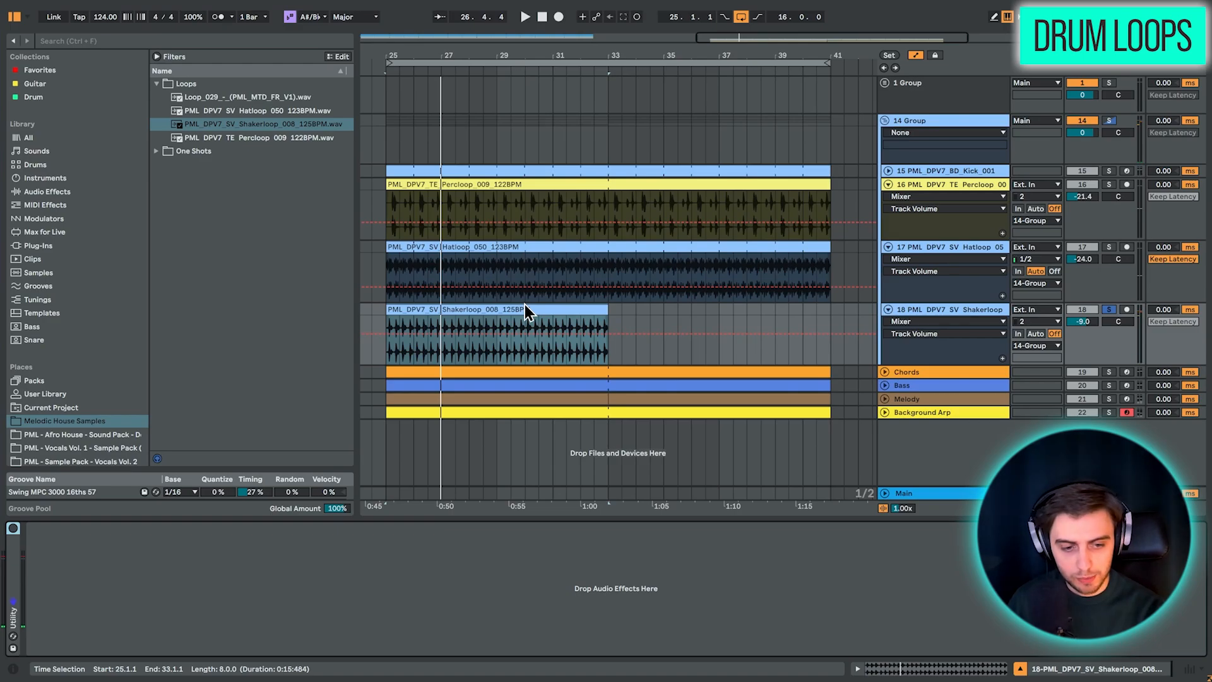
Copy the hat loop's EQ Eight and Compressor onto the shaker loop track and adjust the EQ's high cut to 10.2 kHz during playback
{"action": "left_click", "coordinate": [922, 285]}
{"action": "left_click", "coordinate": [535, 531]}
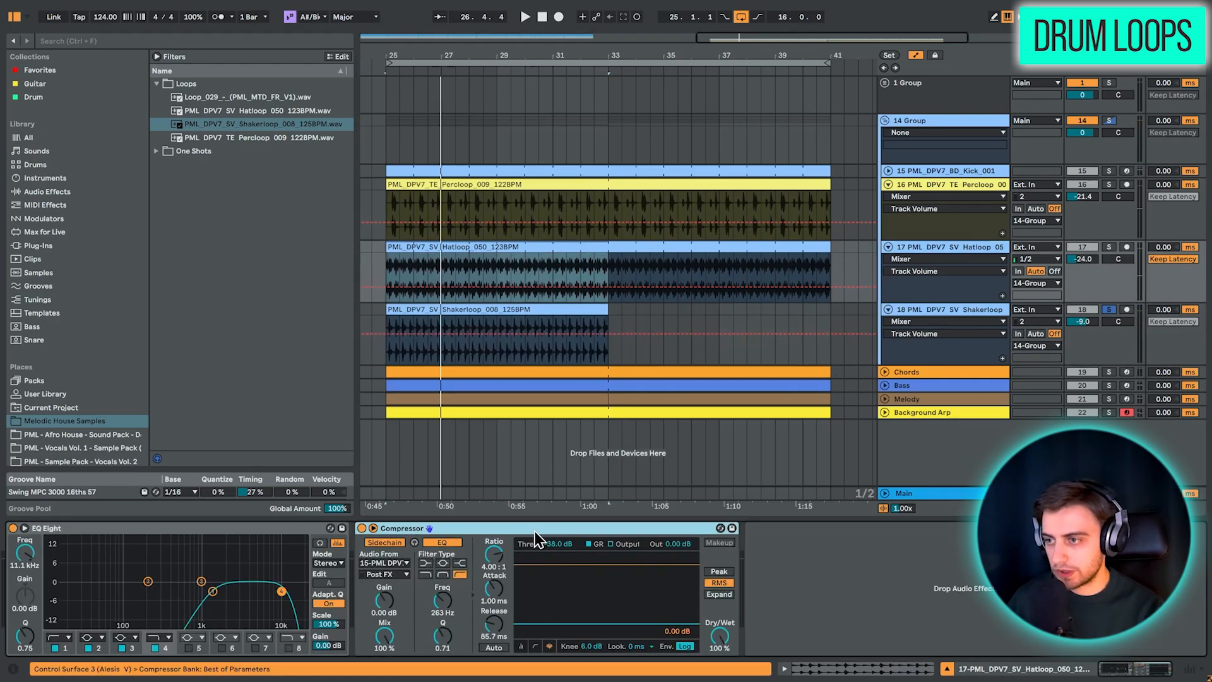
{"action": "left_click", "coordinate": [265, 535]}
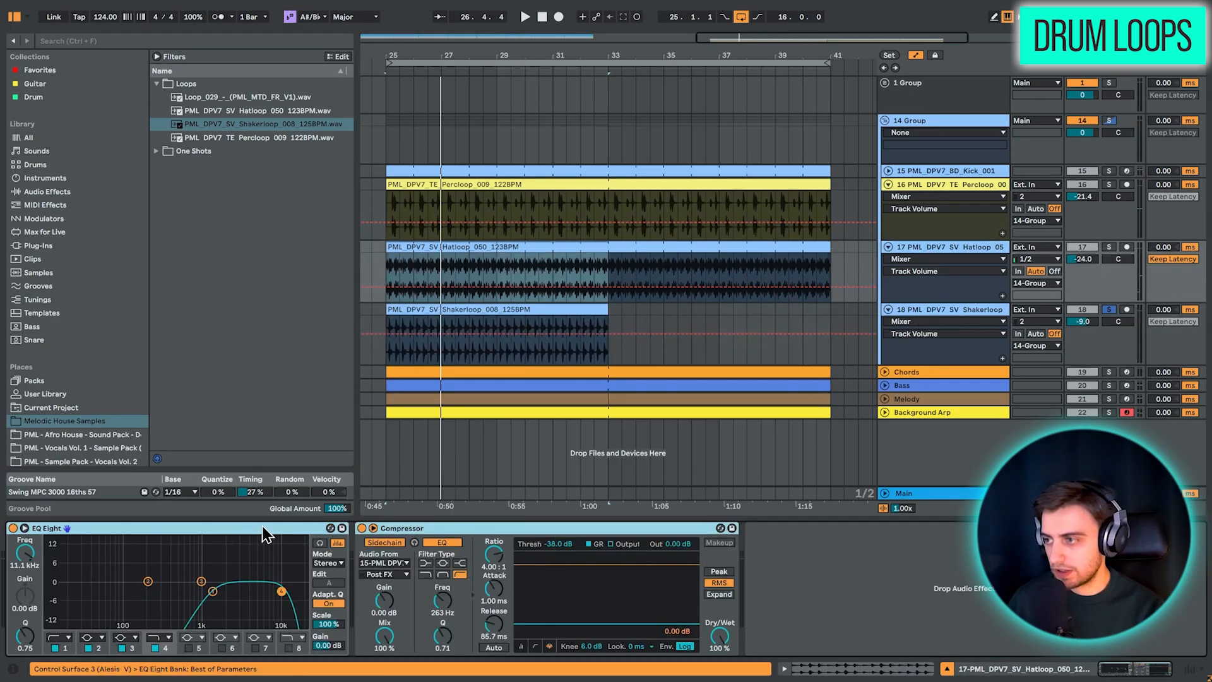
{"action": "left_click", "coordinate": [912, 320]}
{"action": "key", "text": "space"}
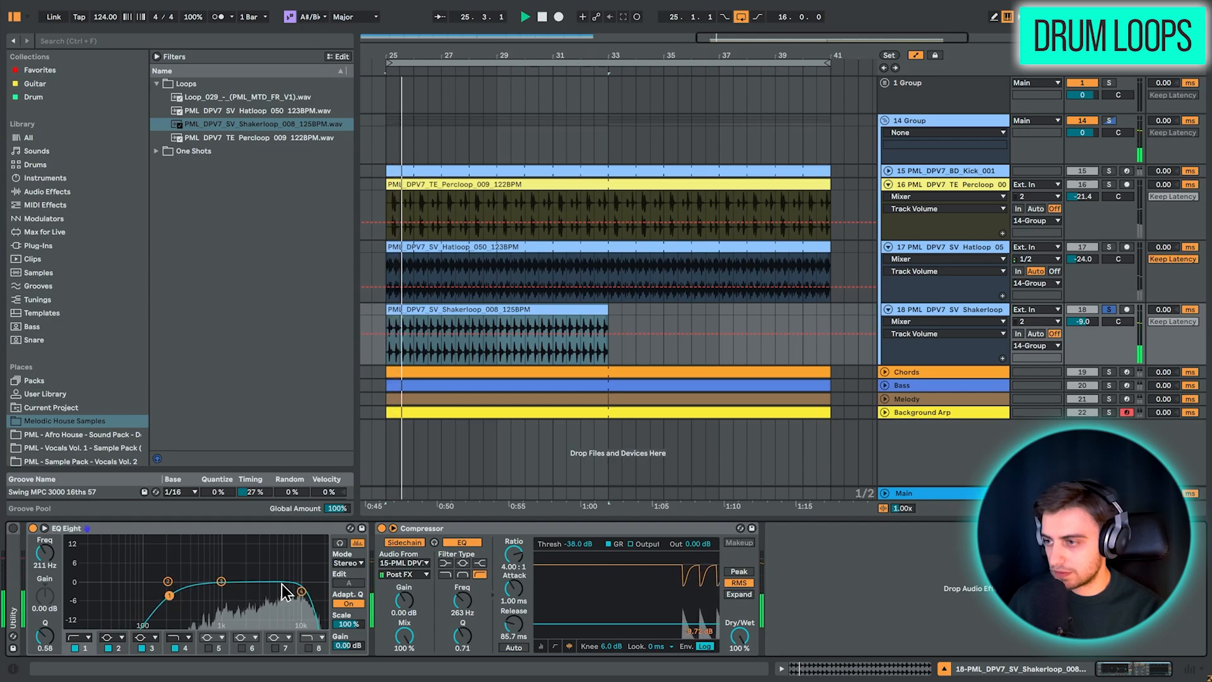
{"action": "mouse_move", "coordinate": [301, 591]}
{"action": "left_mouse_down"}
{"action": "mouse_move", "coordinate": [322, 593]}
{"action": "mouse_move", "coordinate": [304, 592]}
{"action": "left_mouse_up"}
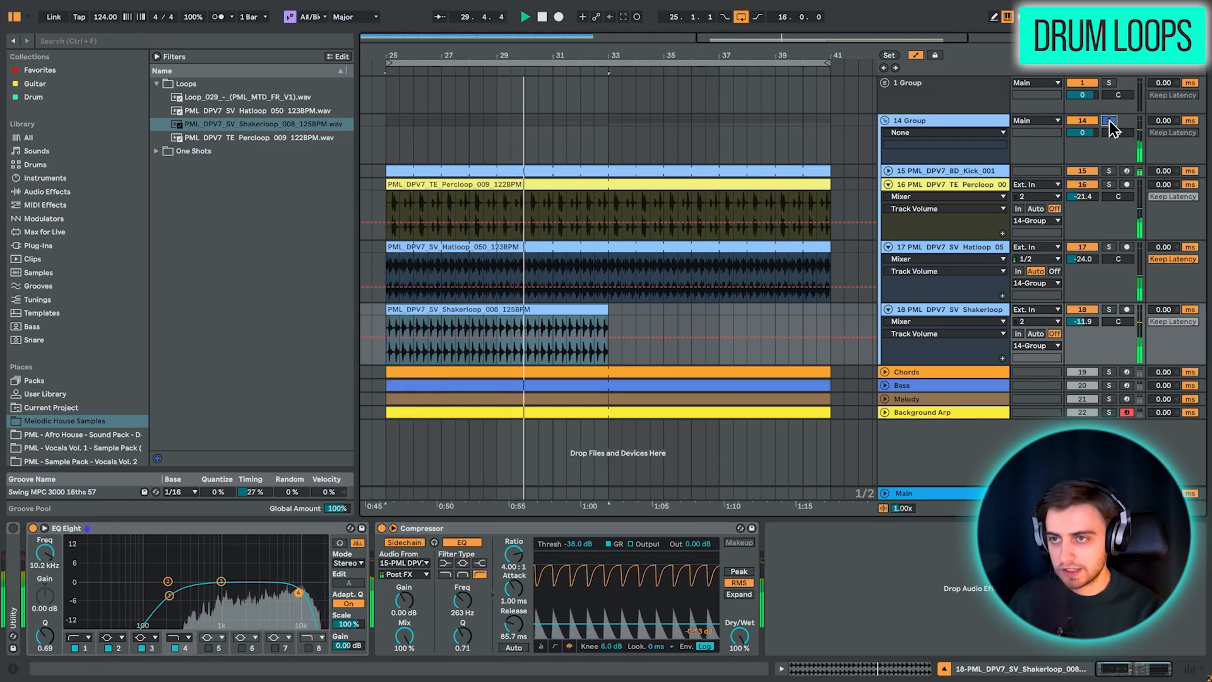
Extend the shaker clip to bar 41 and balance the track volumes at -16.6 dB for the shaker and -24.8 dB for the hat loop
{"action": "left_click_drag", "start_coordinate": [608, 309], "coordinate": [831, 309]}
{"action": "left_click_drag", "start_coordinate": [1083, 321], "coordinate": [1084, 317]}
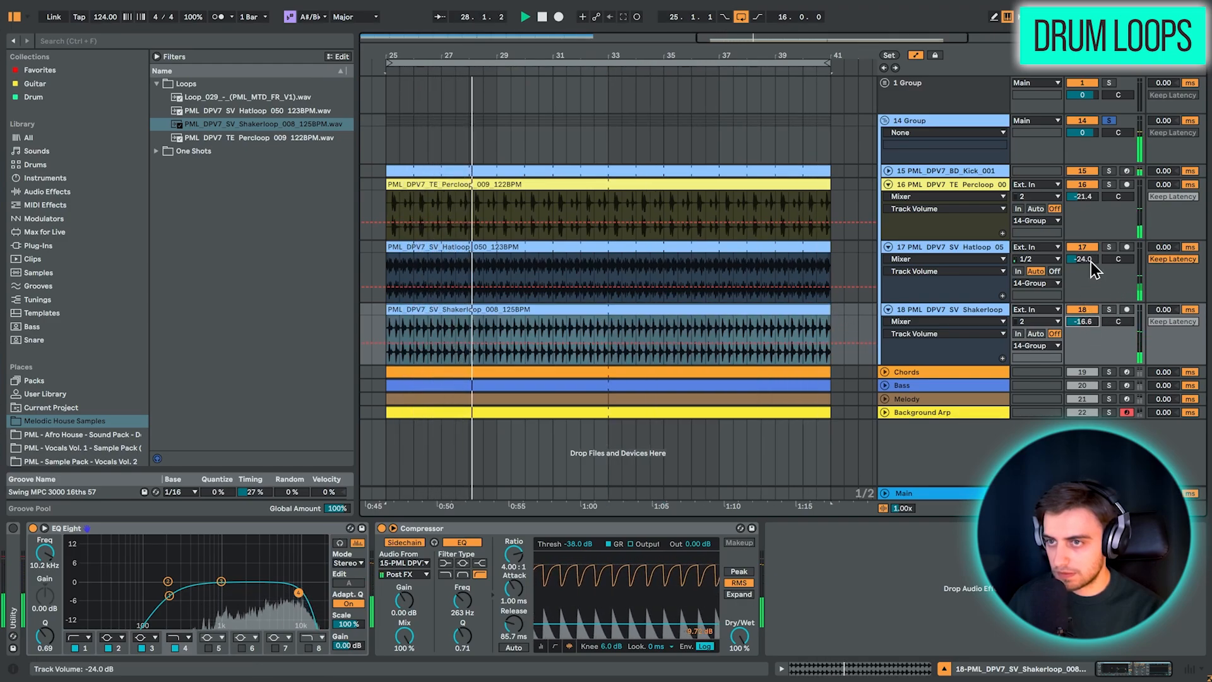
{"action": "left_click_drag", "start_coordinate": [1092, 261], "coordinate": [1091, 266]}
{"action": "key", "text": "space"}
Place Loop_029_-_(PML_MTD_FR_V1) on a new audio track in the drum group at 122 BPM, loop it from bar 25 to 41 and restore 124 BPM
{"action": "left_click", "coordinate": [947, 371]}
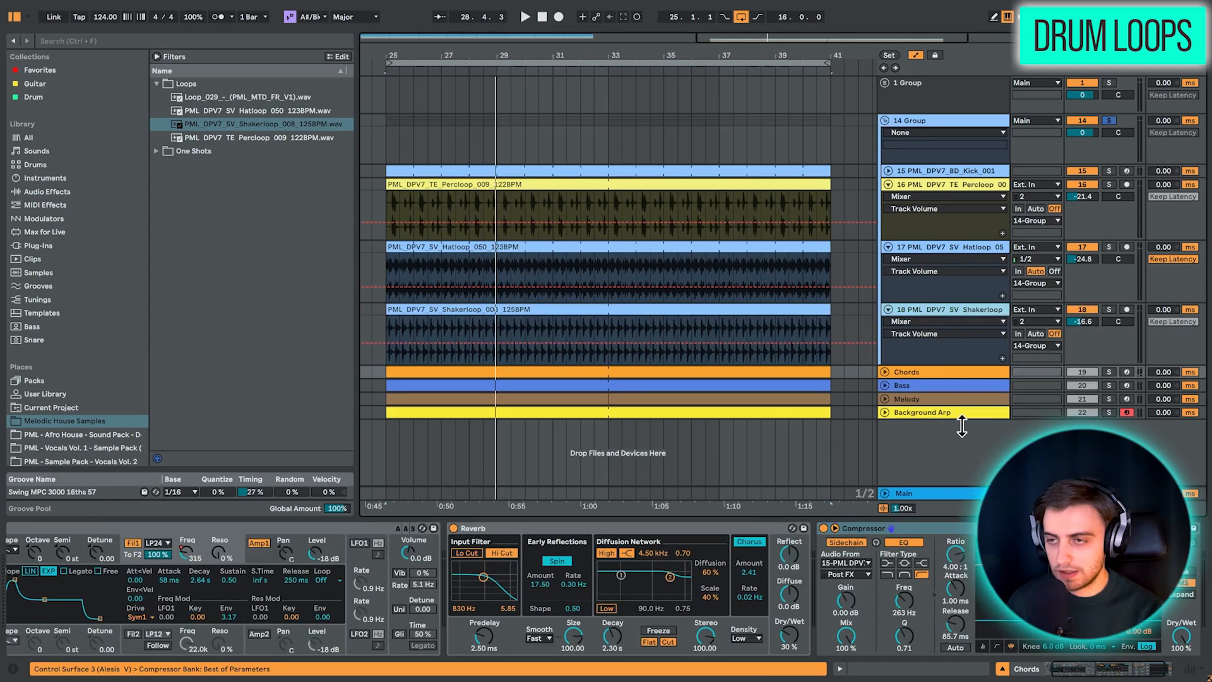
{"action": "key", "text": "ctrl+t"}
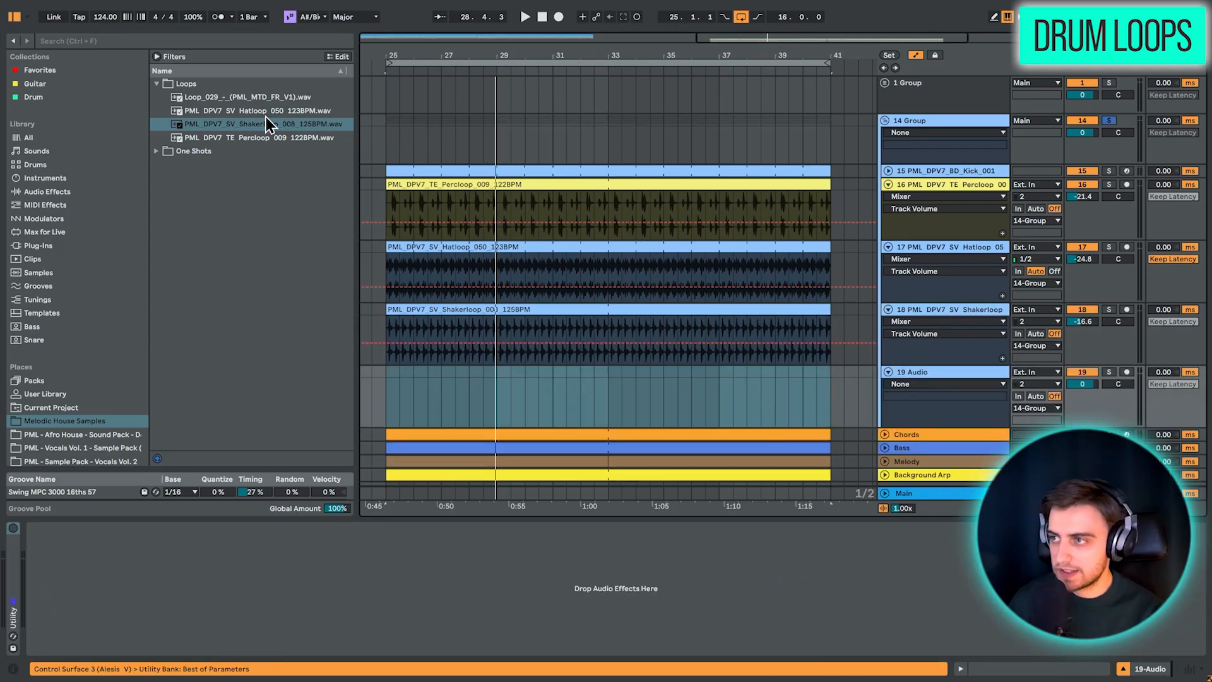
{"action": "left_click", "coordinate": [106, 17]}
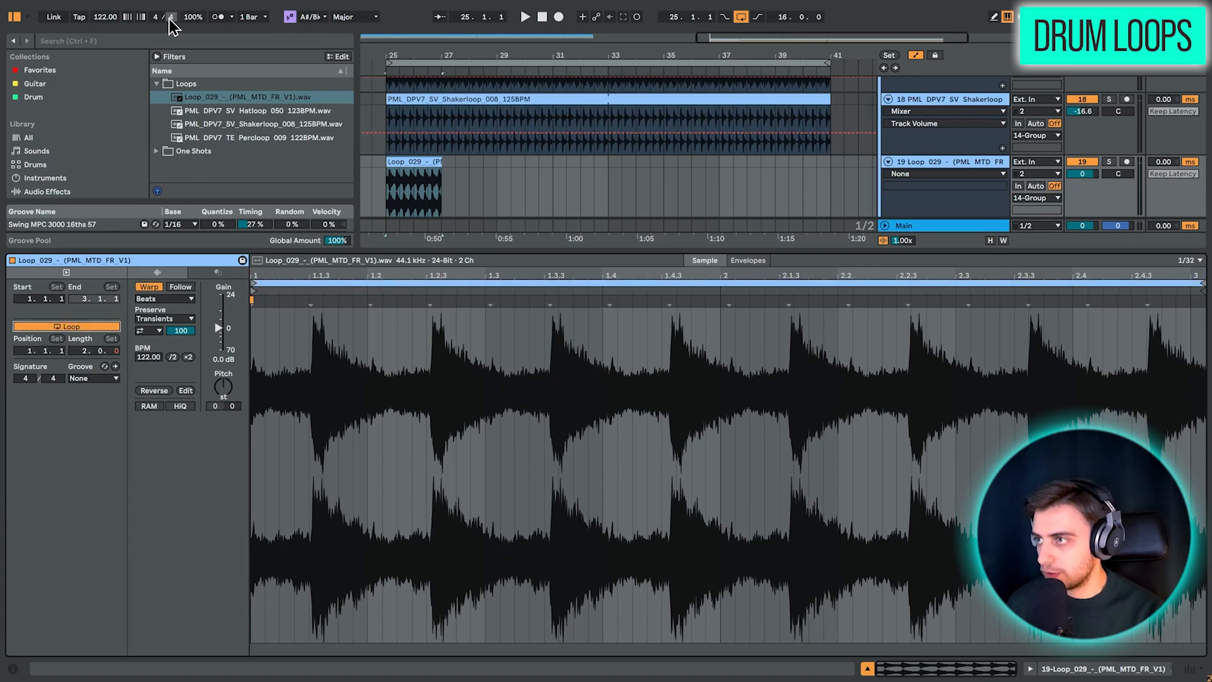
{"action": "left_click", "coordinate": [95, 18]}
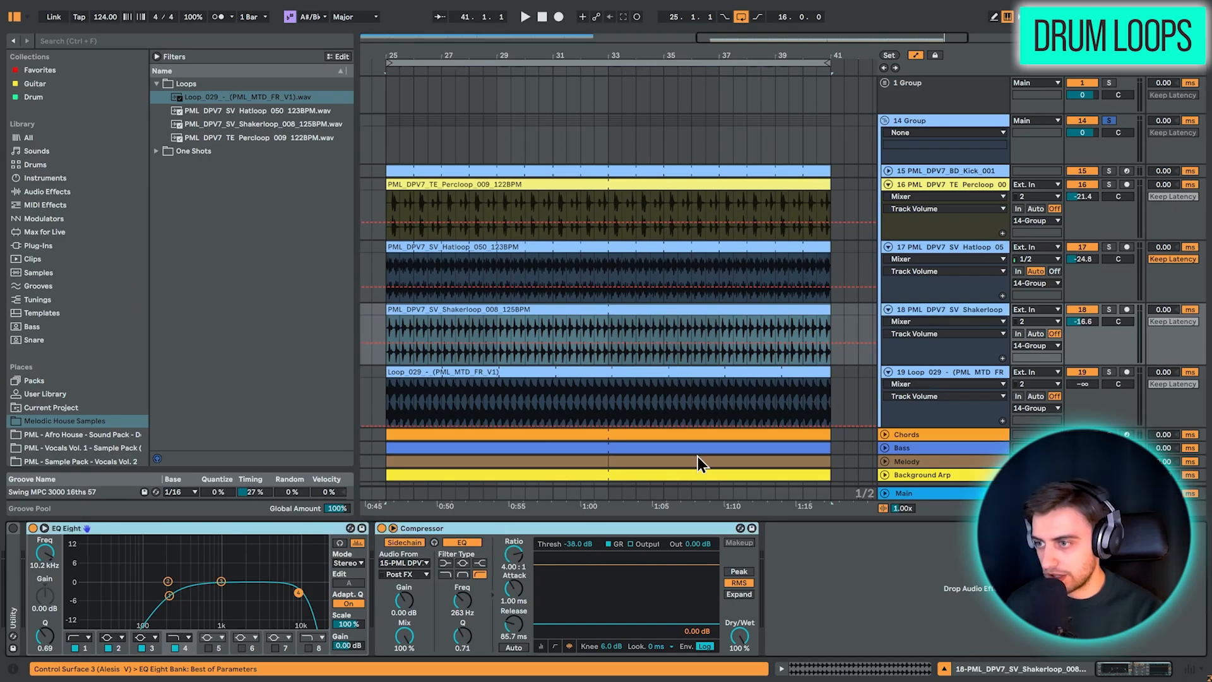
Copy the shaker's EQ Eight and Compressor onto the Loop_029 track, then solo it and reshape the EQ with a 22.0 kHz high cut and higher low cut
{"action": "left_click", "coordinate": [917, 379]}
{"action": "left_click", "coordinate": [1110, 373]}
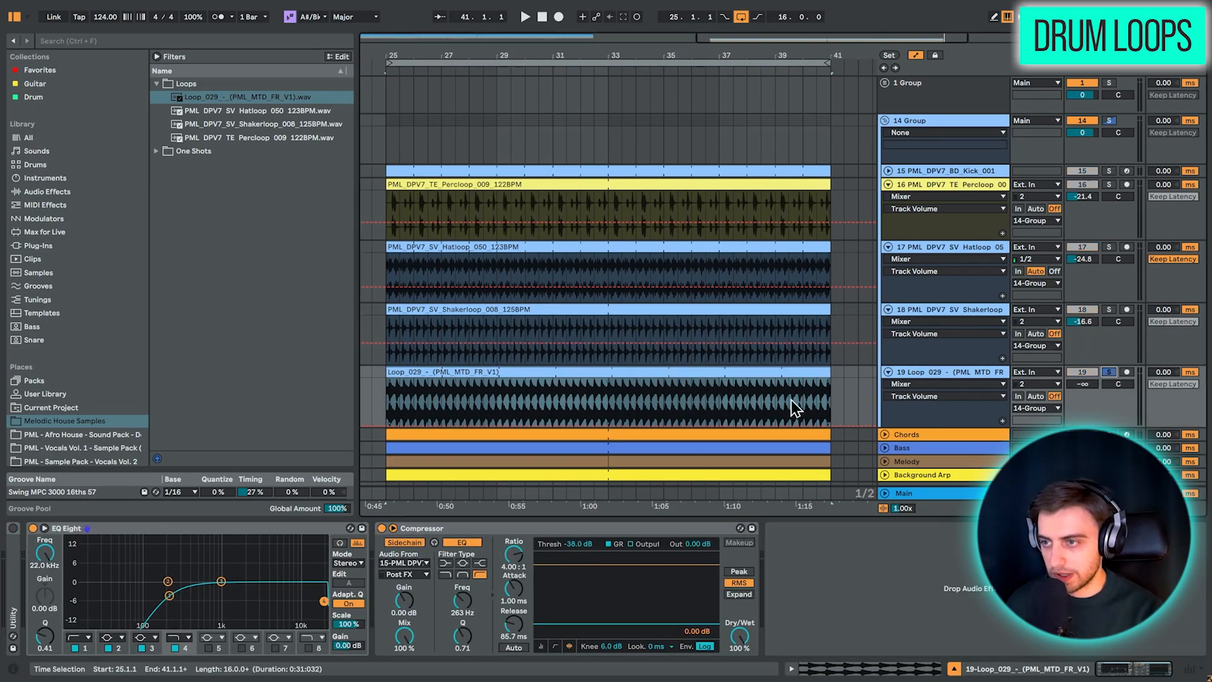
{"action": "left_click", "coordinate": [673, 372]}
{"action": "key", "text": "space"}
{"action": "left_click_drag", "start_coordinate": [1082, 384], "coordinate": [1082, 353]}
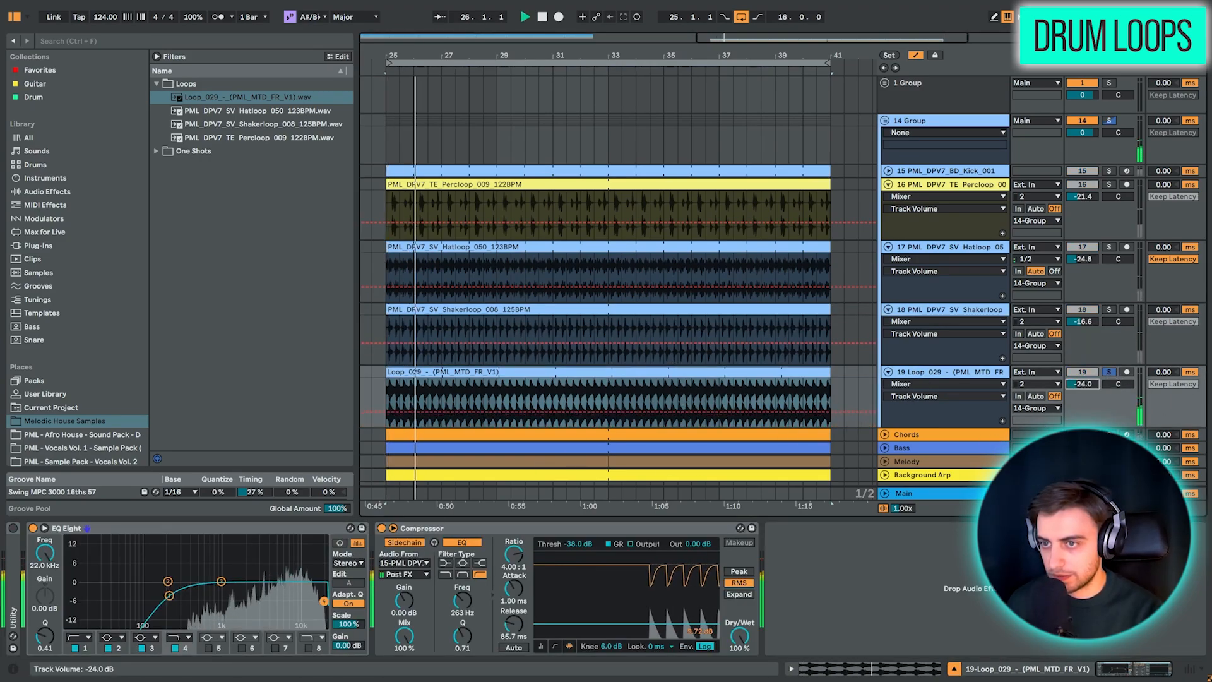
{"action": "left_click_drag", "start_coordinate": [177, 597], "coordinate": [234, 602]}
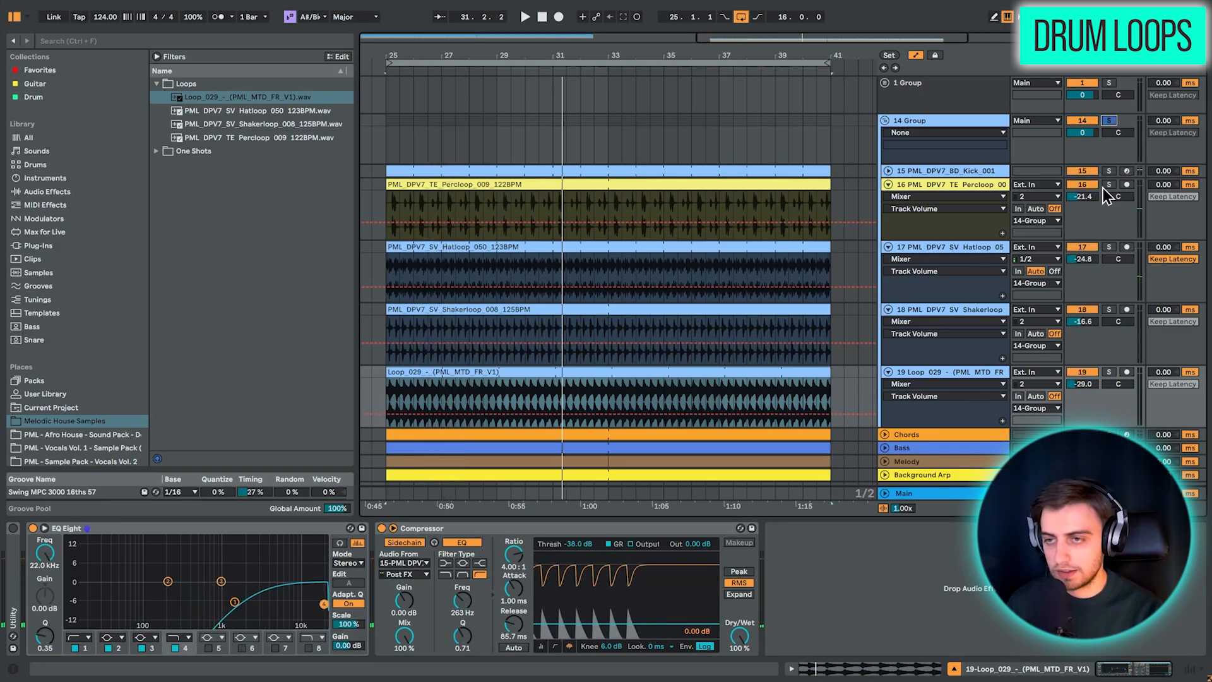
Play the drum group and set the track volumes to -32.3 dB for Loop_029, -15.4 dB for the shaker and -21.0 dB for the hat loop
{"action": "left_click", "coordinate": [1085, 384]}
{"action": "key", "text": "space"}
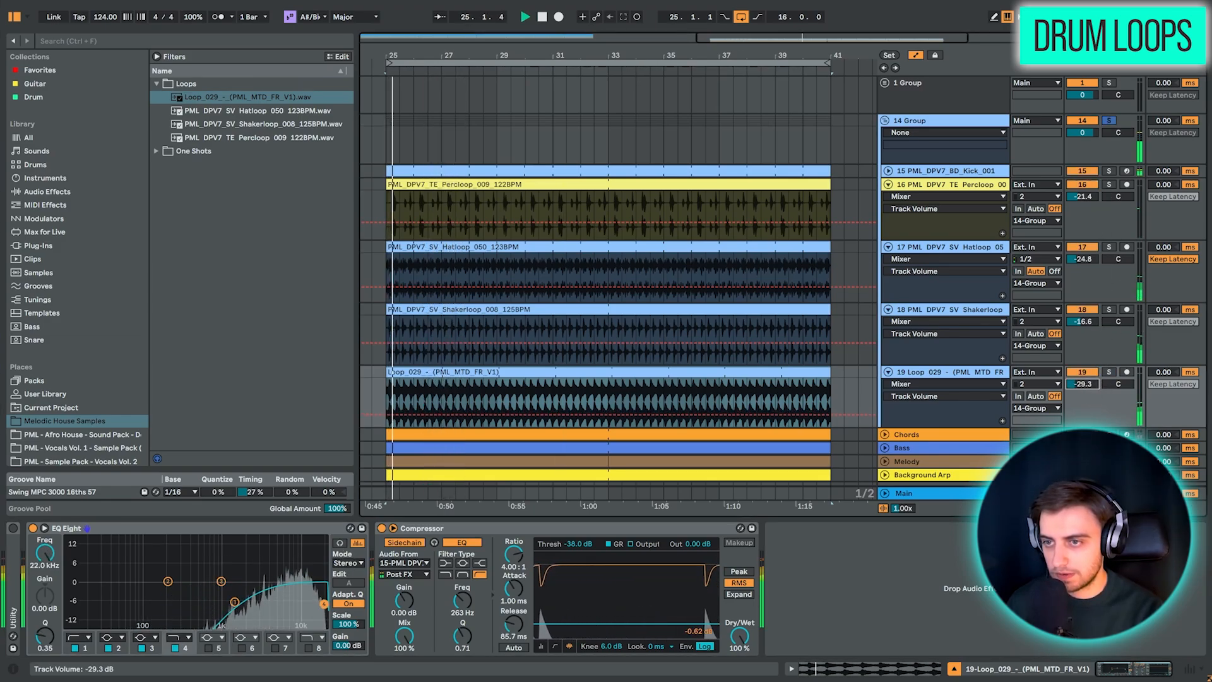
{"action": "left_click_drag", "start_coordinate": [1083, 384], "coordinate": [1083, 389]}
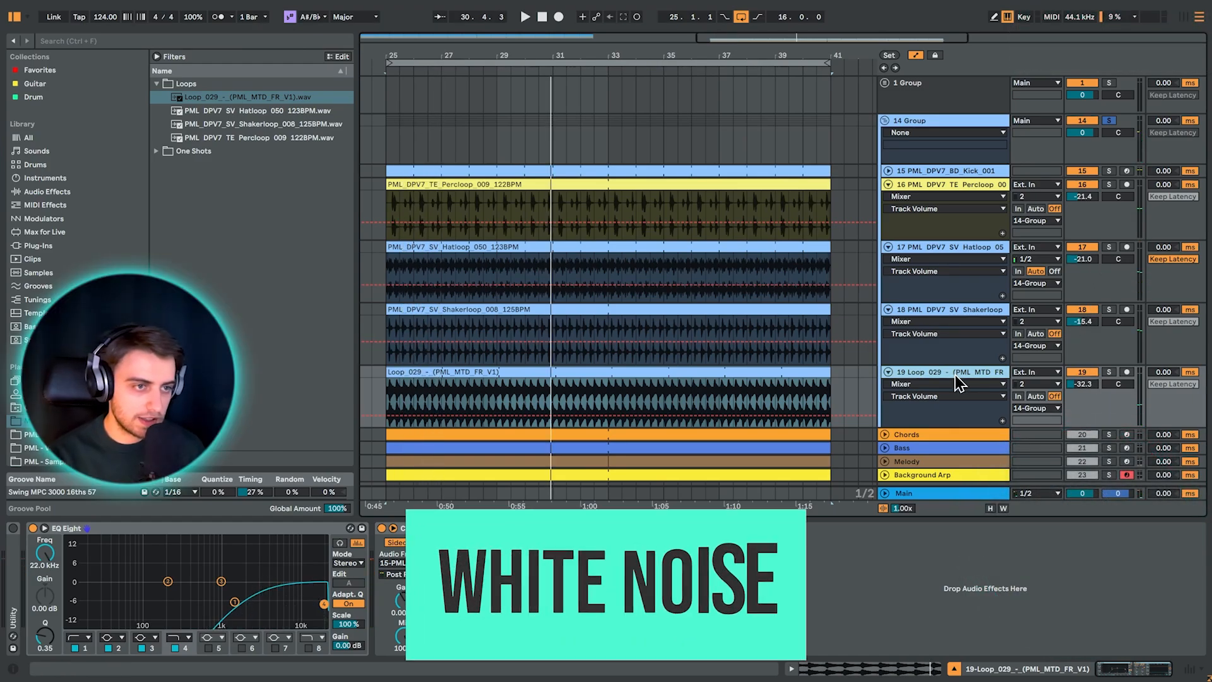
Insert a new MIDI track below Loop_029 in the drum group and load Operator onto it
{"action": "scroll", "coordinate": [955, 373], "scroll_direction": "down", "scroll_amount": 1}
{"action": "right_click", "coordinate": [952, 357]}
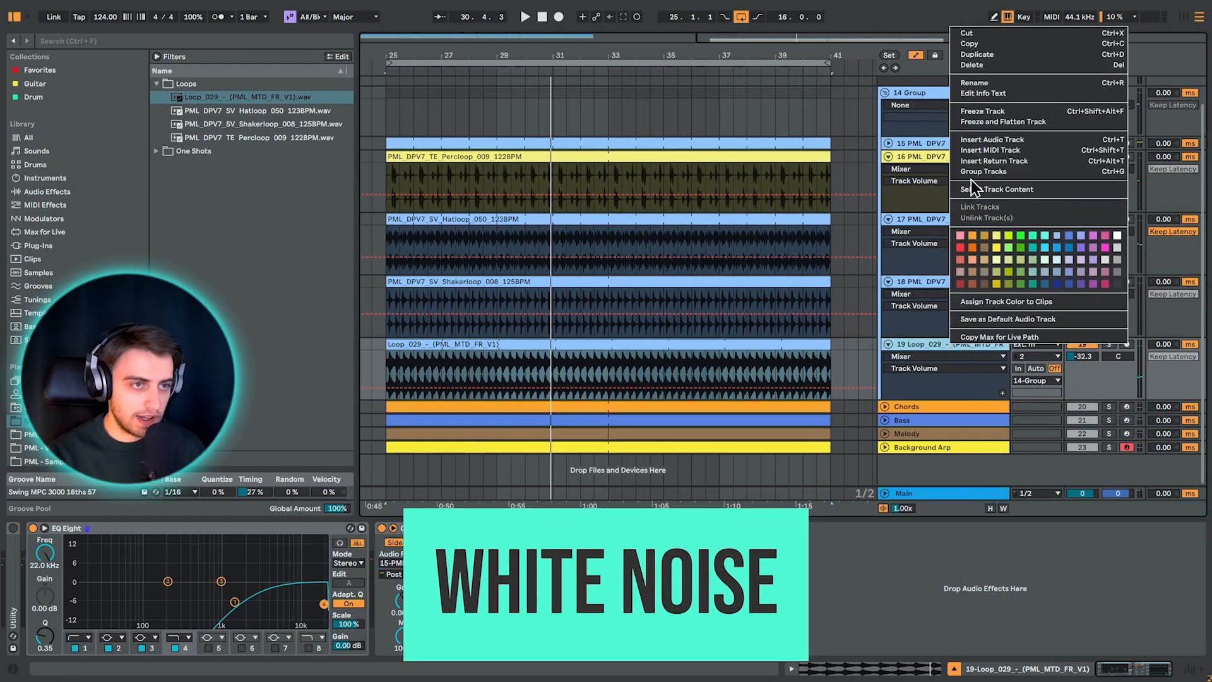
{"action": "left_click", "coordinate": [982, 148]}
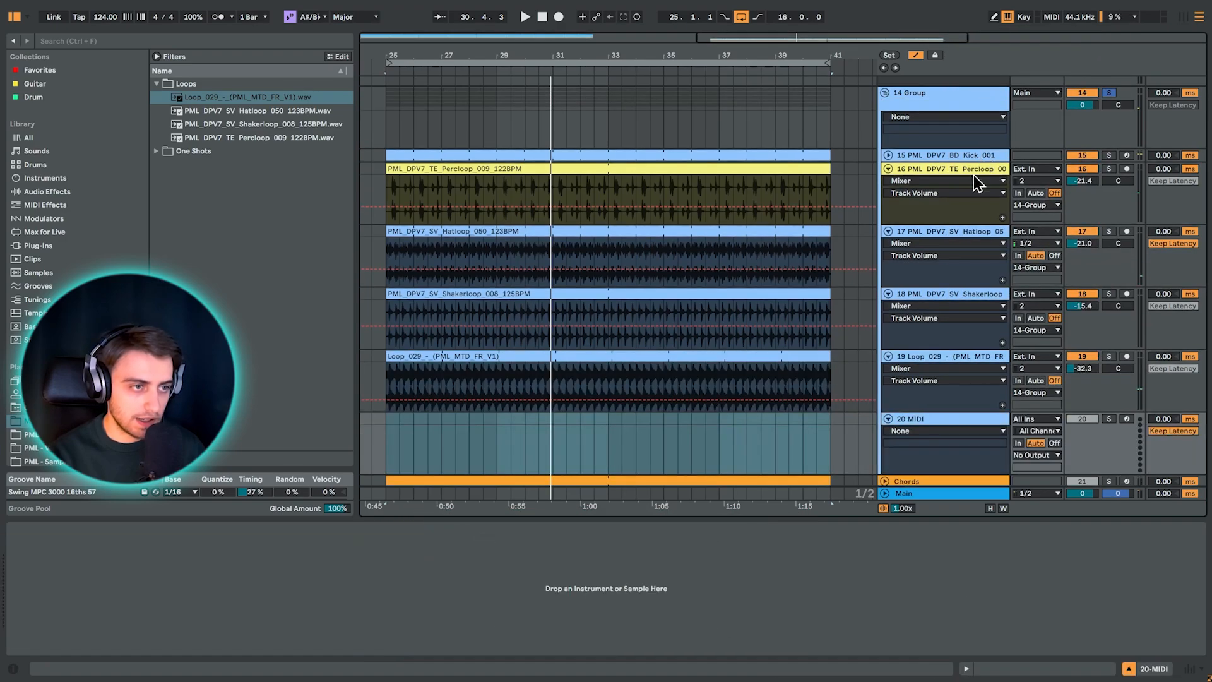
{"action": "left_click", "coordinate": [232, 40]}
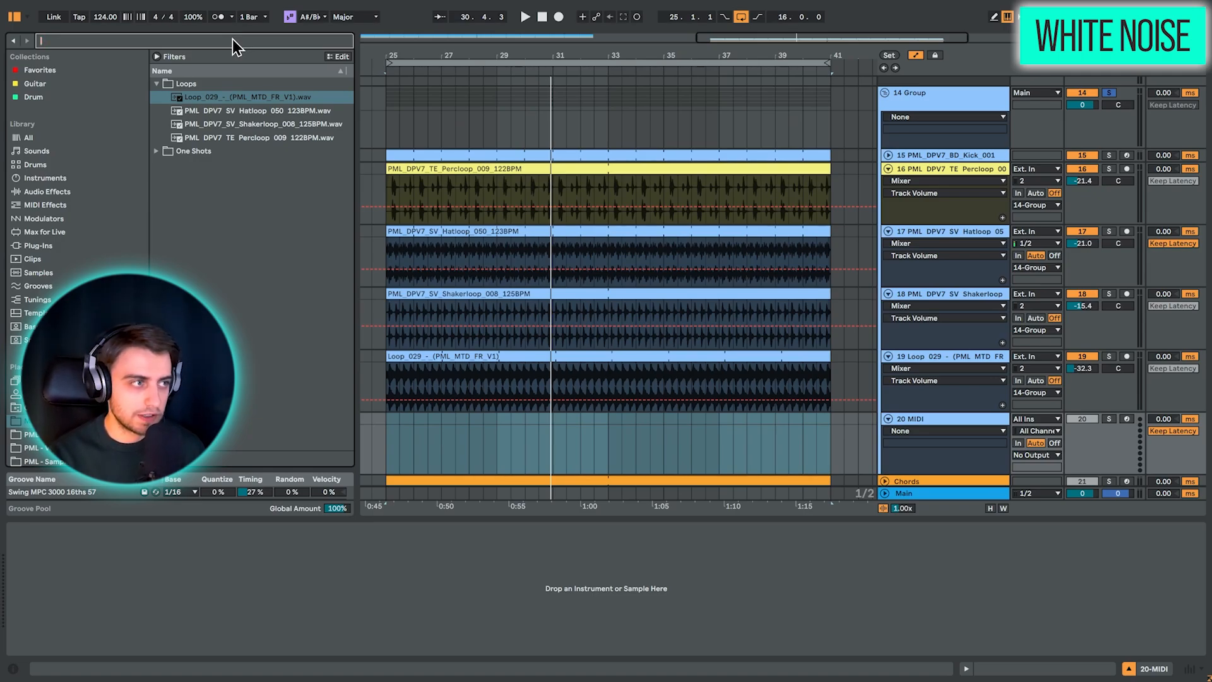
{"action": "type", "text": "operat"}
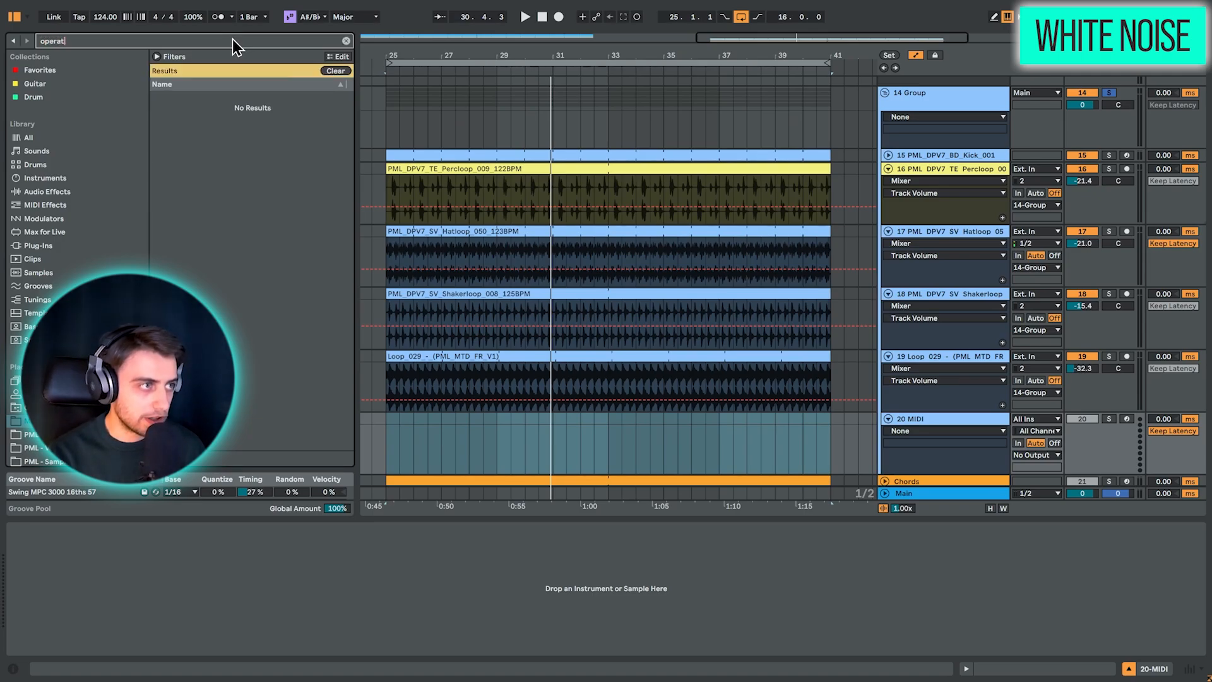
{"action": "left_click", "coordinate": [81, 138]}
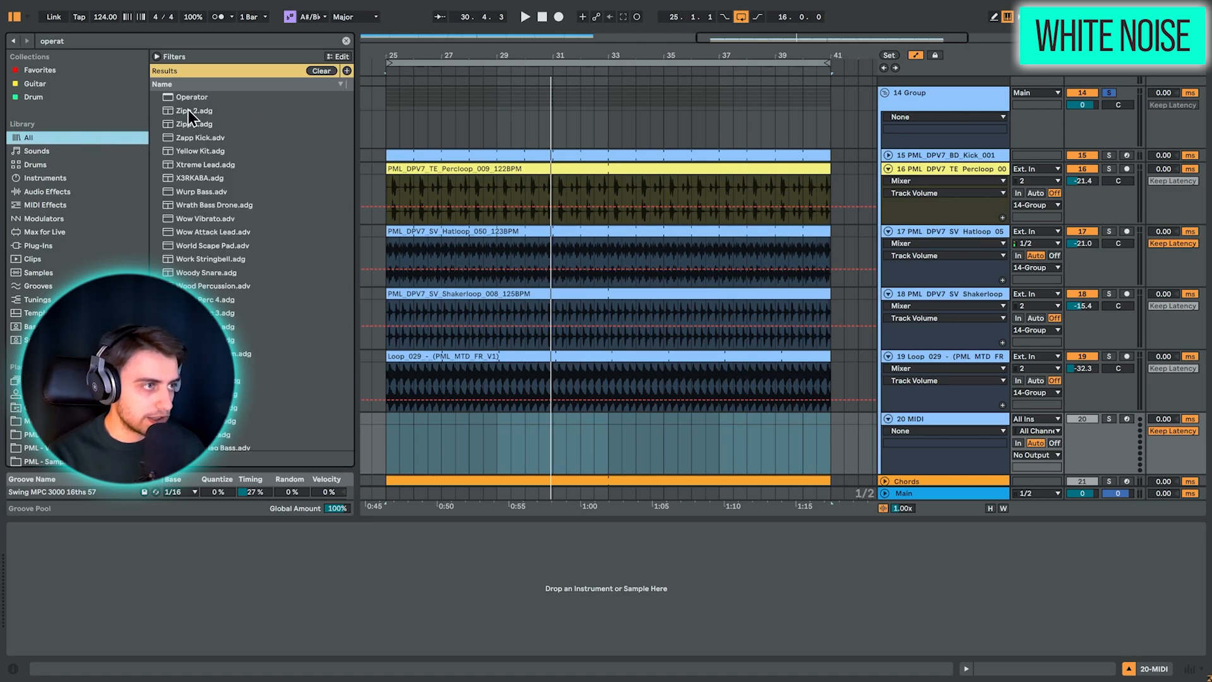
{"action": "double_click", "coordinate": [189, 97]}
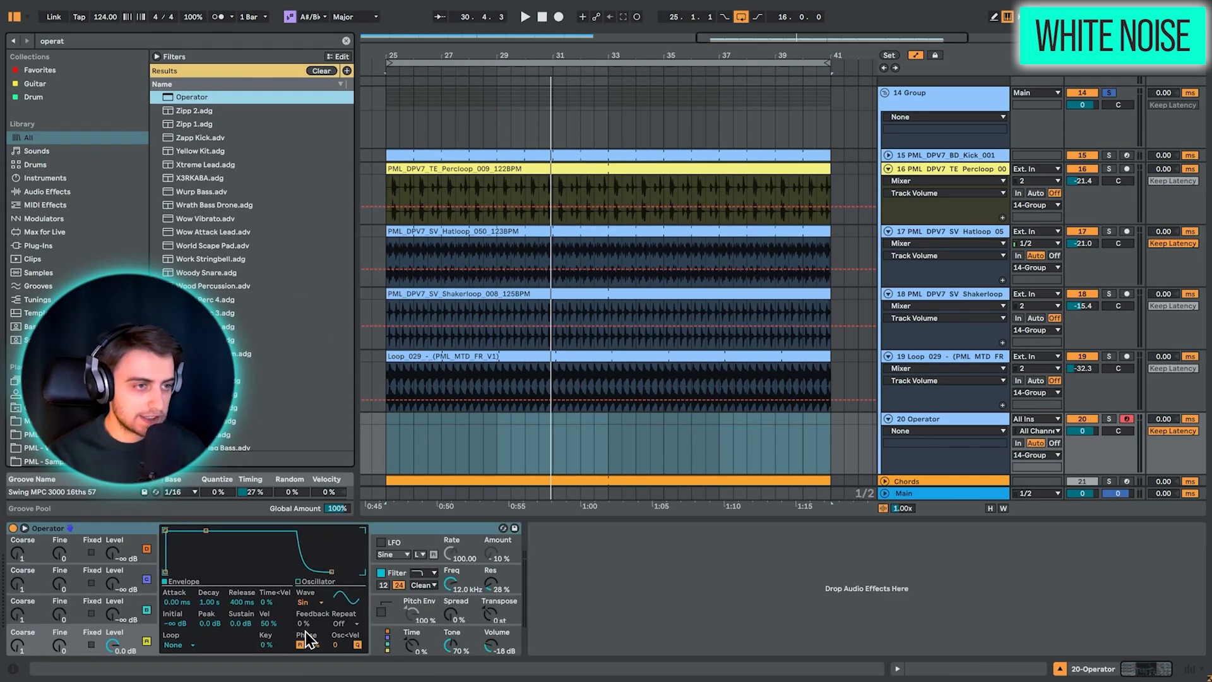
Set Operator's oscillator A waveform to white noise (NoW), turn off its filter and lower the track volume to -32.0 dB
{"action": "left_click_drag", "start_coordinate": [1082, 432], "coordinate": [1082, 446]}
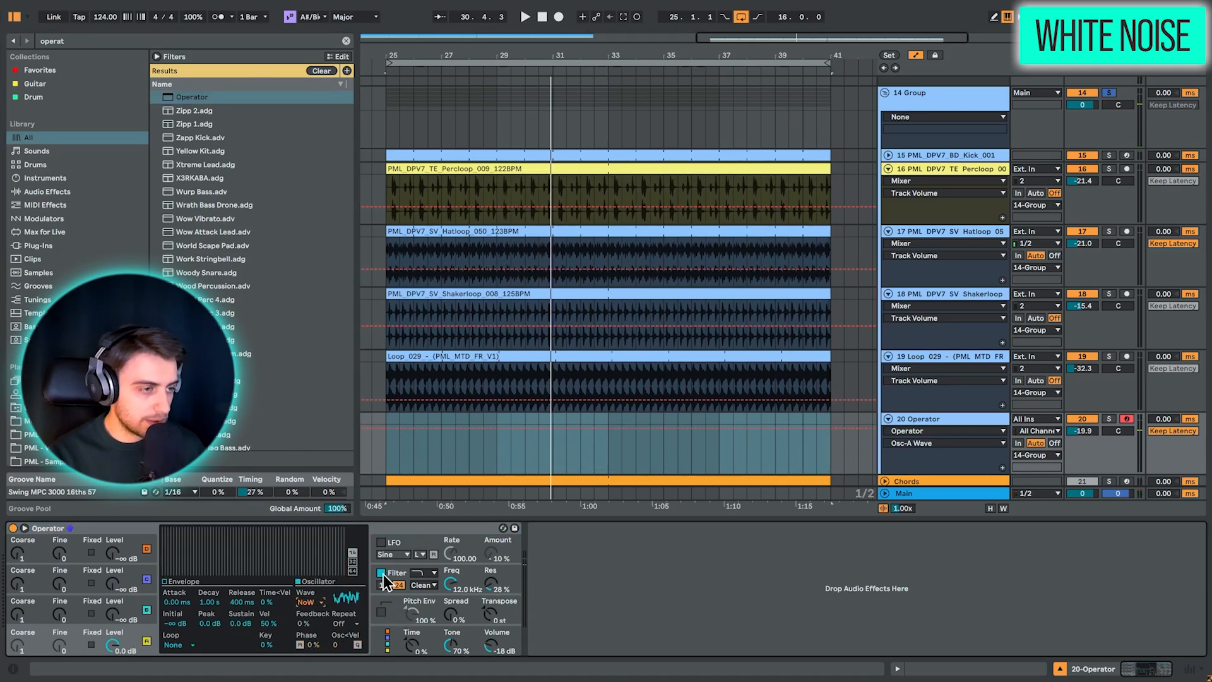
{"action": "left_click", "coordinate": [381, 574]}
{"action": "left_click_drag", "start_coordinate": [1082, 431], "coordinate": [1082, 447]}
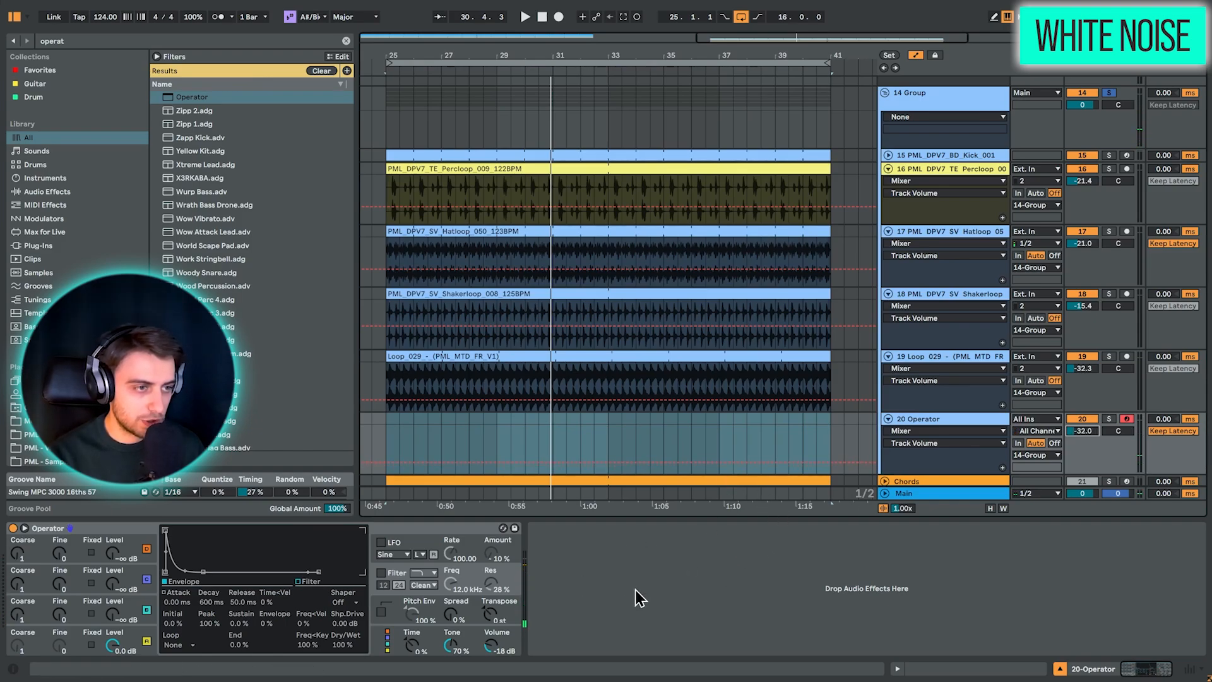
Create a MIDI clip on the Operator track from bar 25 to 41 and draw a sustained single-pitch note across its full length
{"action": "left_click_drag", "start_coordinate": [388, 438], "coordinate": [835, 446]}
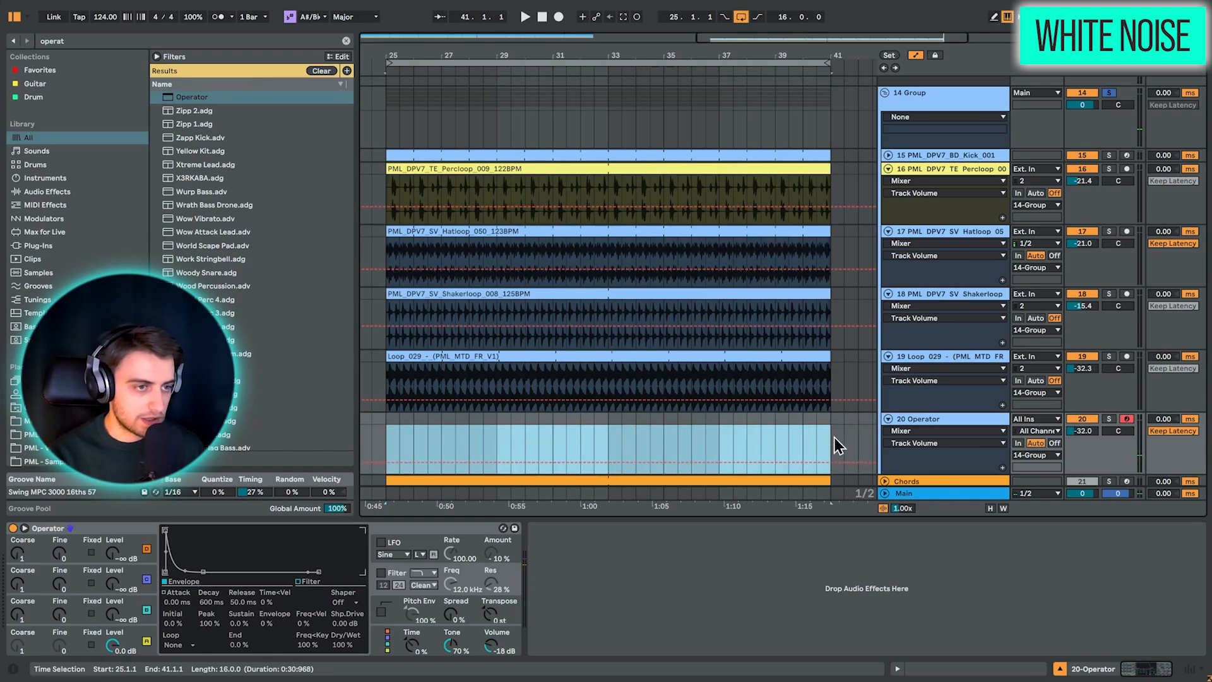
{"action": "right_click", "coordinate": [772, 436]}
{"action": "left_click", "coordinate": [818, 234]}
{"action": "key", "text": "b"}
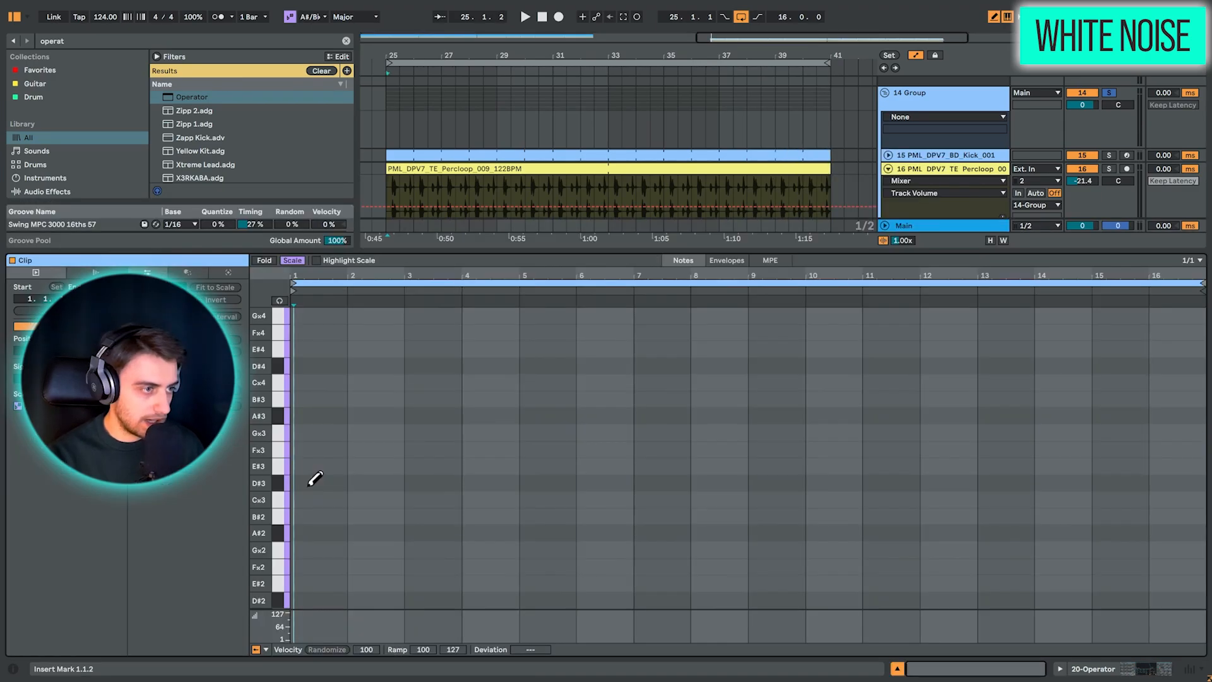
{"action": "left_click", "coordinate": [308, 498]}
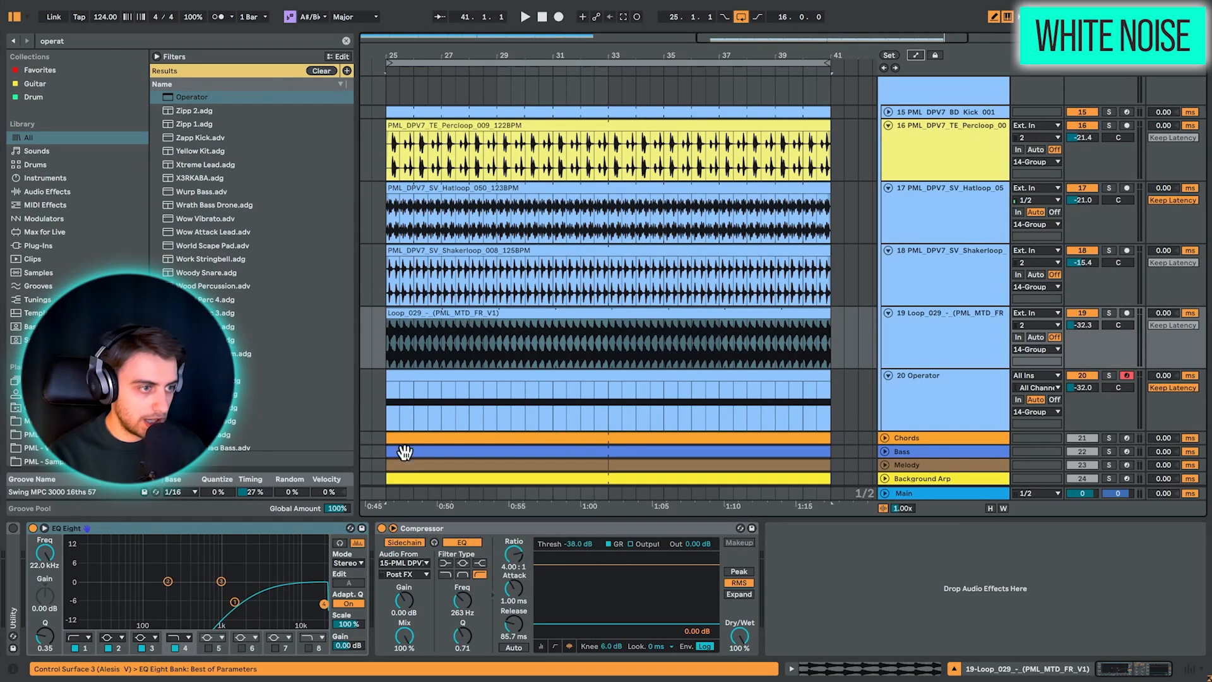
Copy the EQ Eight and sidechained Compressor from the Loop_029 track onto the Operator track after the instrument
{"action": "left_click", "coordinate": [471, 528]}
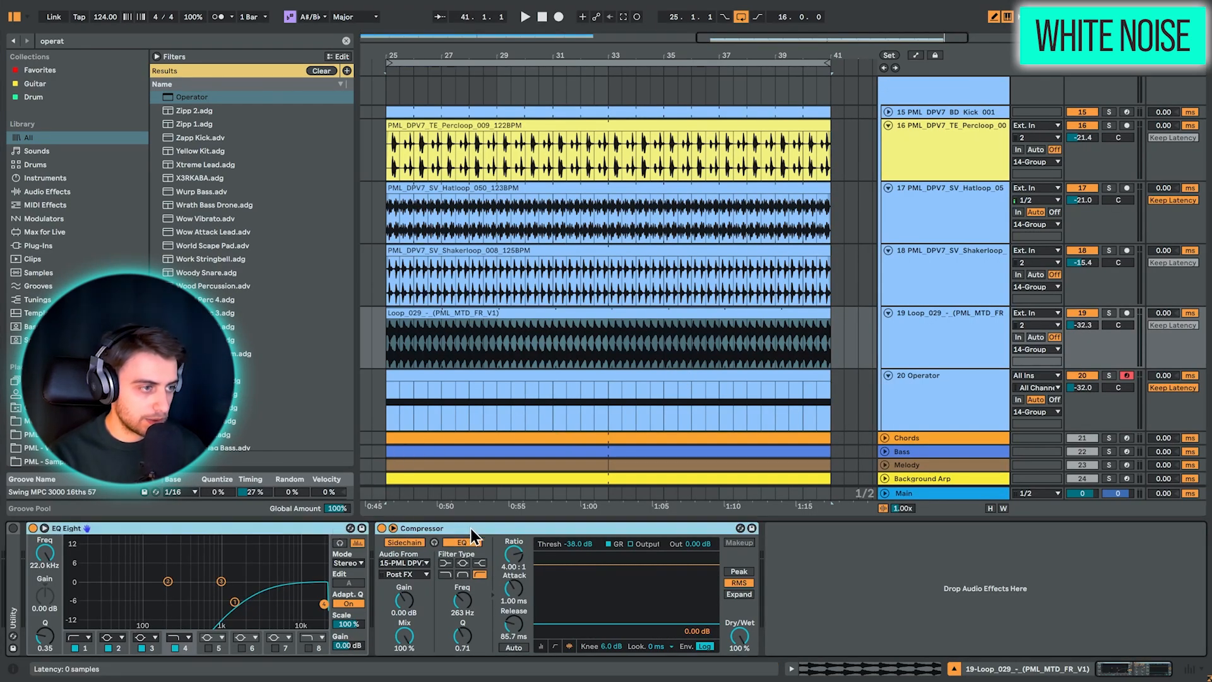
{"action": "left_click", "coordinate": [927, 392]}
{"action": "left_click", "coordinate": [765, 622]}
{"action": "key", "text": "super+v"}
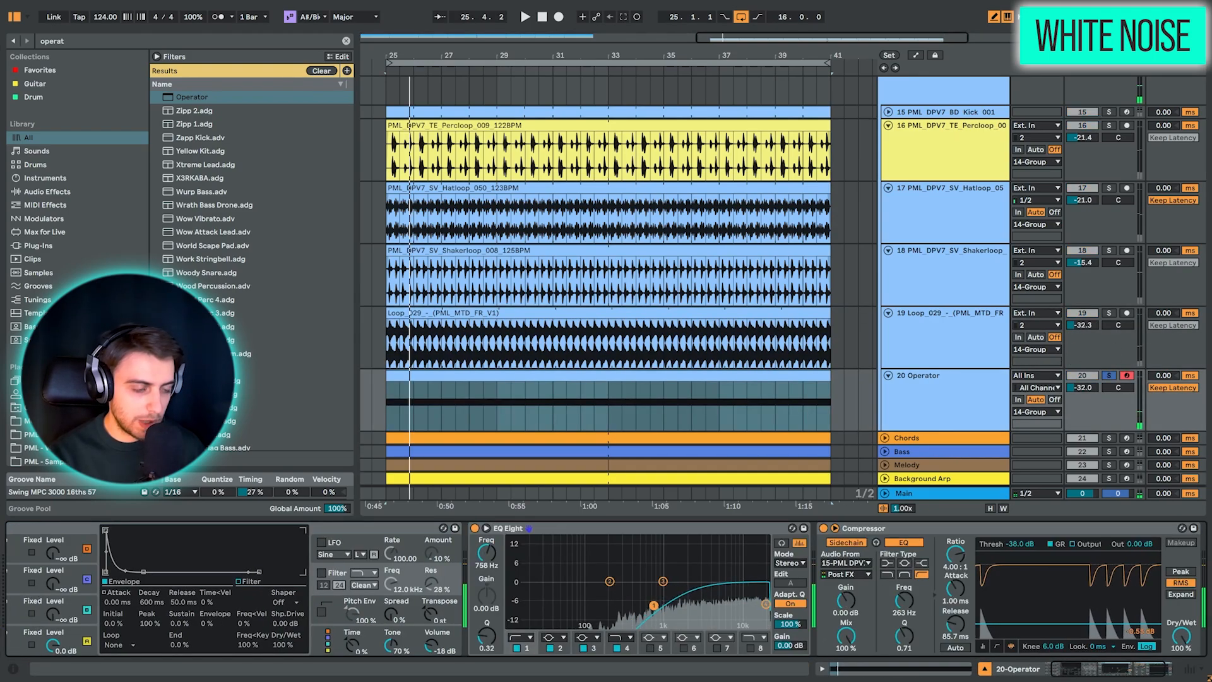
Lower the white noise EQ's low cut to about 344 Hz and set Operator's track volume to -34.7 dB against the drum group
{"action": "left_click_drag", "start_coordinate": [654, 605], "coordinate": [628, 604]}
{"action": "key", "text": "space"}
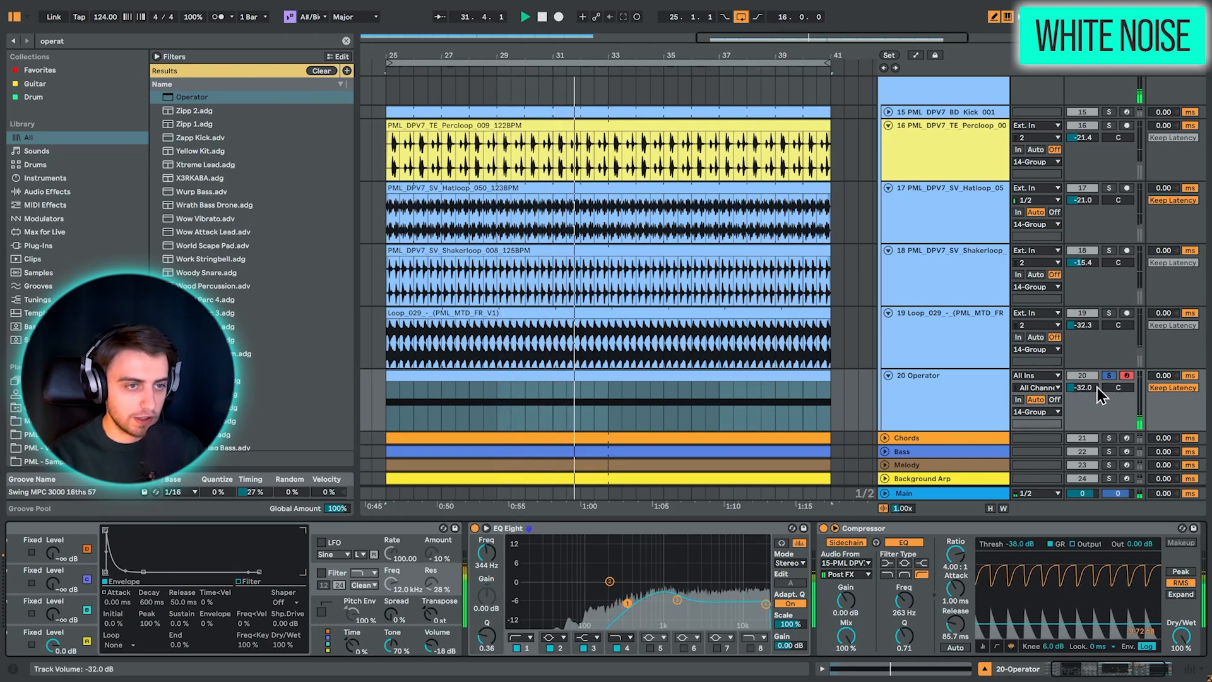
{"action": "scroll", "coordinate": [1043, 198], "scroll_direction": "up", "scroll_amount": 3}
{"action": "scroll", "coordinate": [1073, 202], "scroll_direction": "down", "scroll_amount": 3}
{"action": "left_click_drag", "start_coordinate": [1087, 389], "coordinate": [1087, 436]}
{"action": "scroll", "coordinate": [1095, 253], "scroll_direction": "up", "scroll_amount": 3}
{"action": "left_click", "coordinate": [1110, 123]}
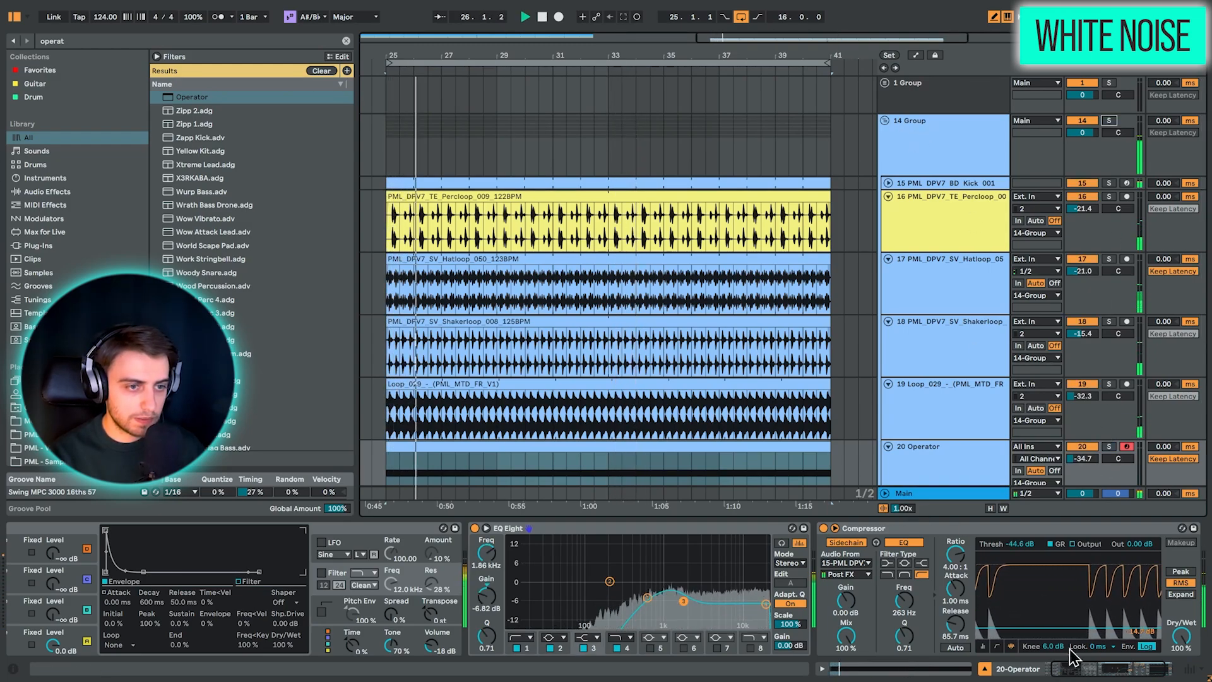
{"action": "left_click", "coordinate": [984, 669]}
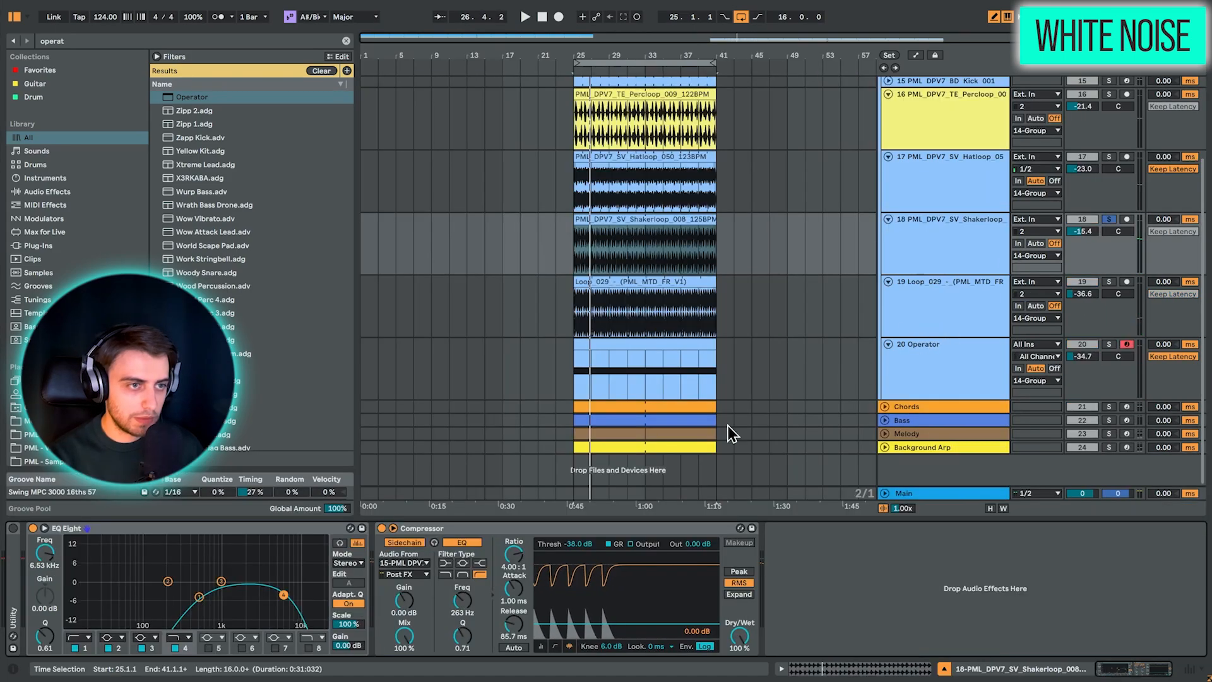
Raise the shaker loop's EQ low cut to about 612 Hz and play it back with the drums
{"action": "left_click_drag", "start_coordinate": [201, 597], "coordinate": [211, 599]}
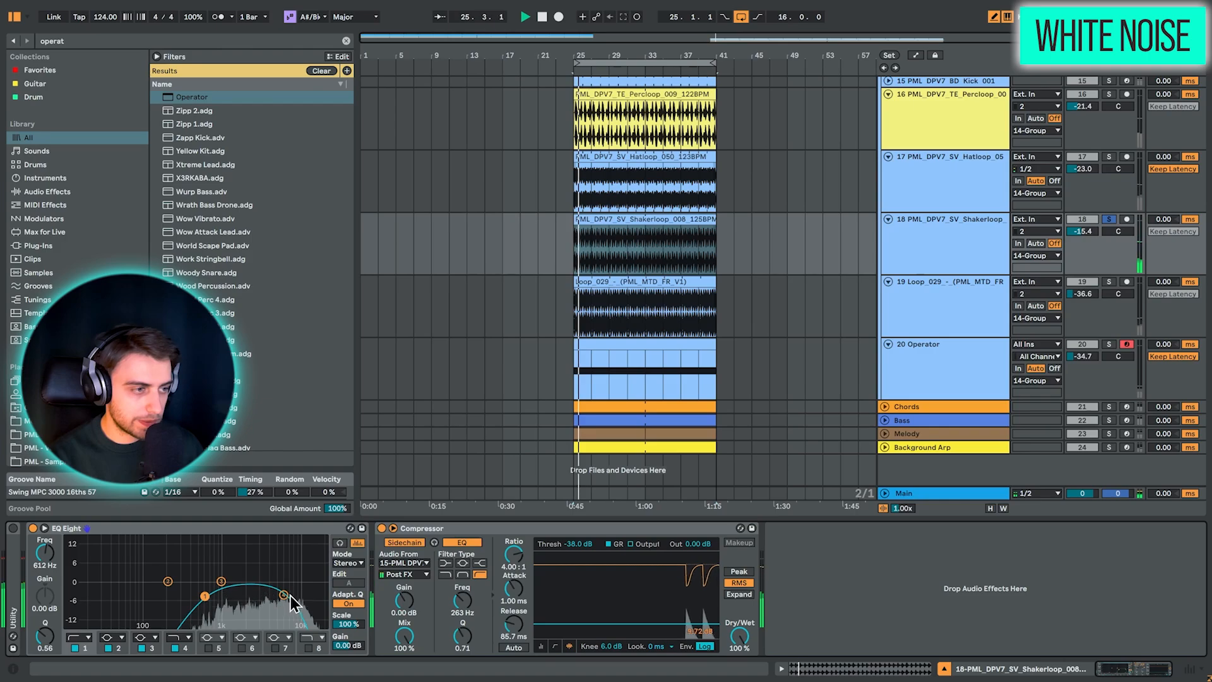
{"action": "scroll", "coordinate": [1116, 222], "scroll_direction": "up", "scroll_amount": 1}
{"action": "key", "text": "space"}
{"action": "scroll", "coordinate": [1116, 222], "scroll_direction": "up", "scroll_amount": 3}
{"action": "left_click", "coordinate": [1110, 121]}
{"action": "key", "text": "space"}
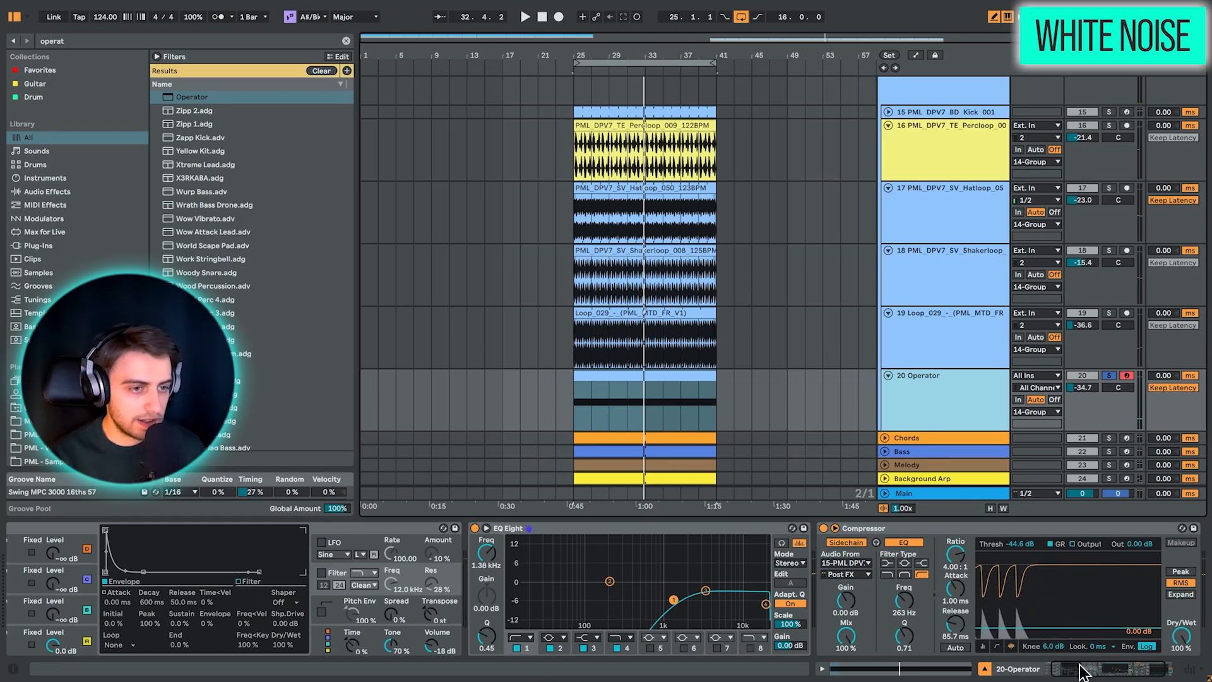
{"action": "left_click_drag", "start_coordinate": [1083, 669], "coordinate": [1037, 674]}
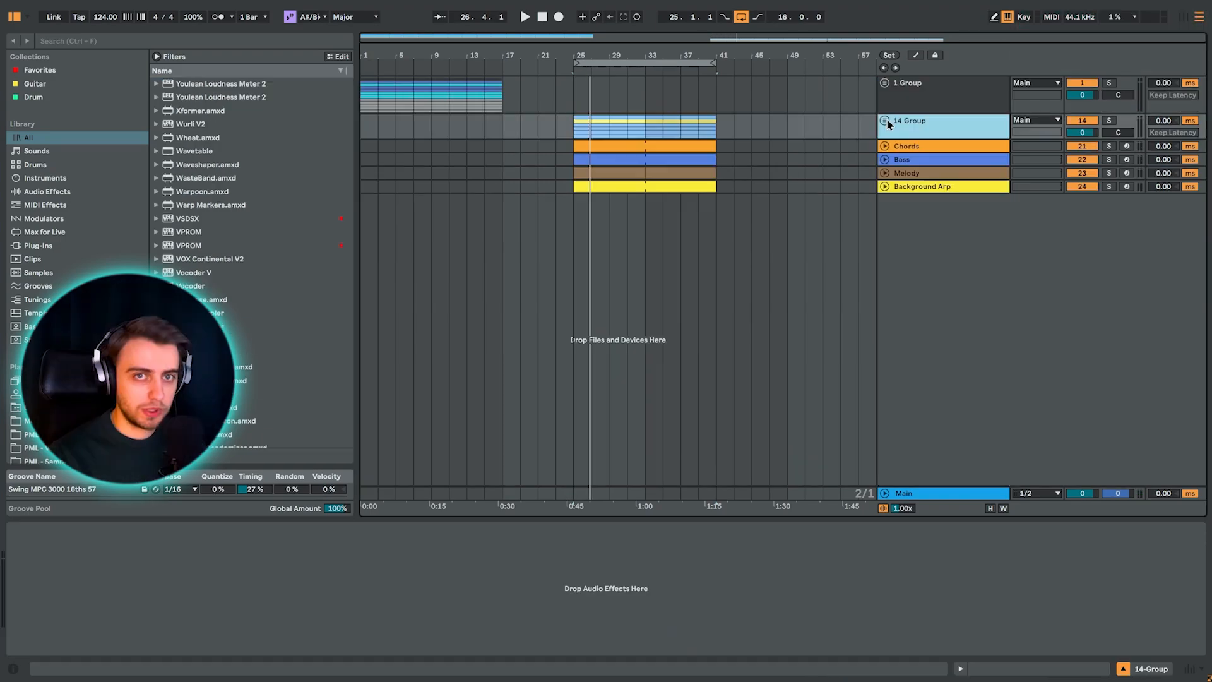
Unfold the drum group and insert a new MIDI track below Operator
{"action": "left_click", "coordinate": [885, 121]}
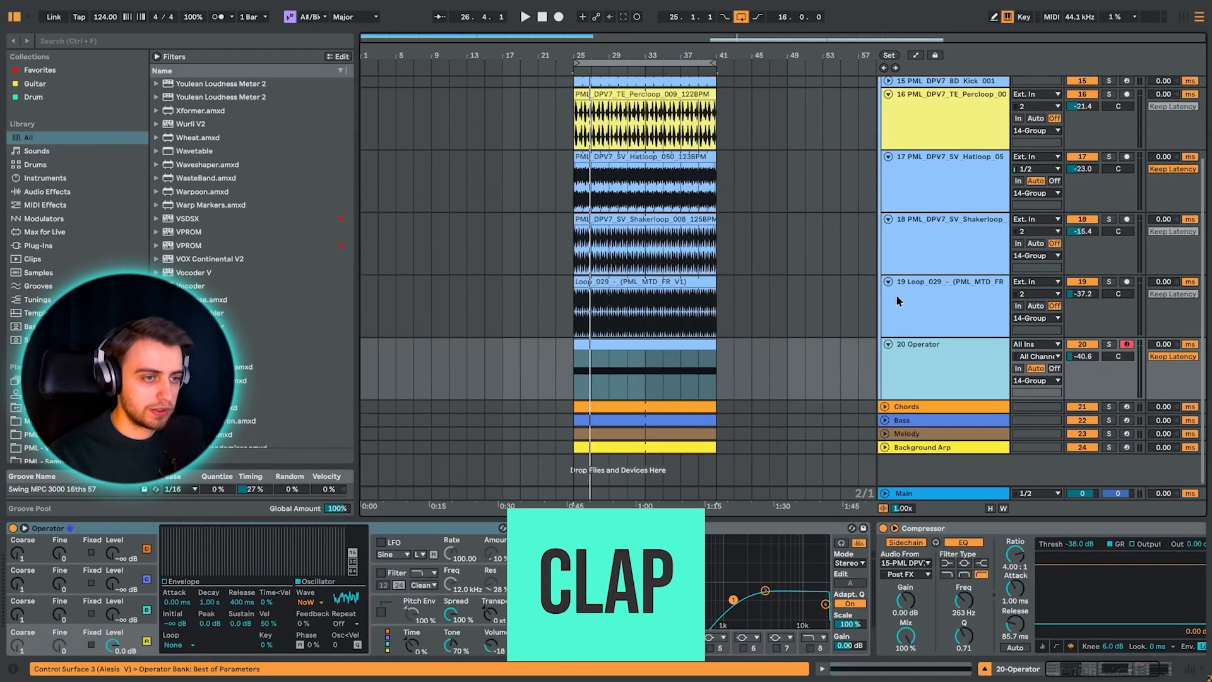
{"action": "right_click", "coordinate": [917, 356]}
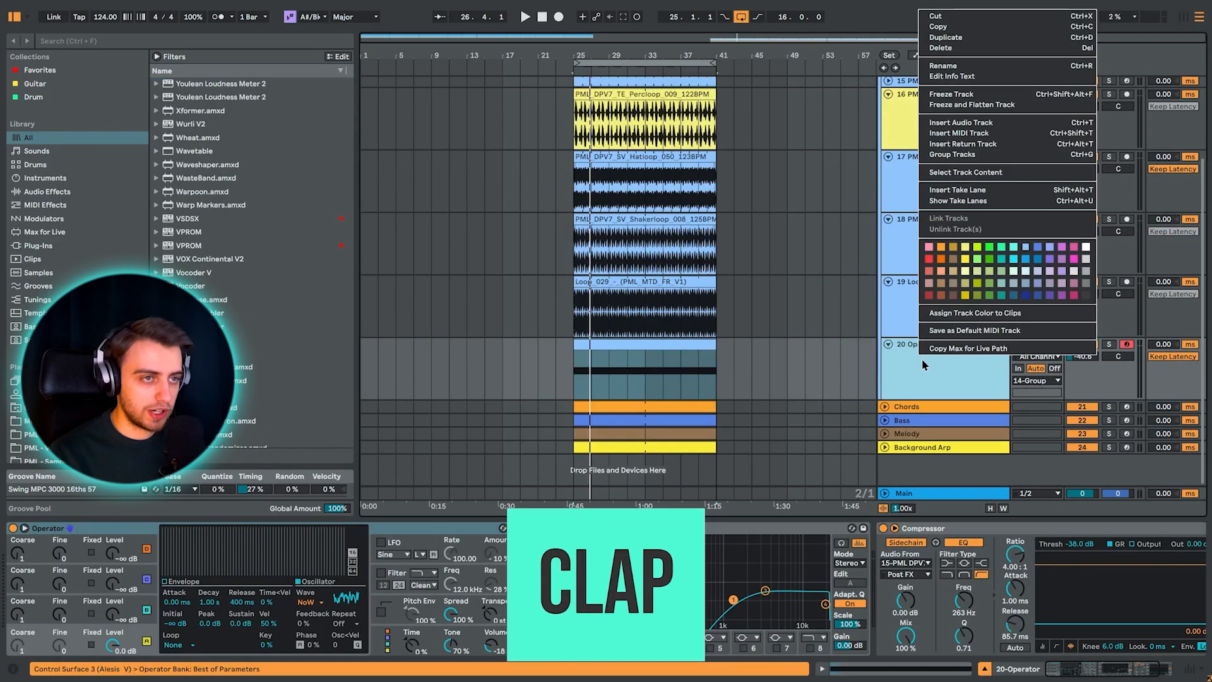
{"action": "left_click", "coordinate": [979, 140]}
Load the one-shot PML_DPV7_TE_Clap_012.wav onto the new MIDI track and group its Simpler into a Drum Rack
{"action": "left_click", "coordinate": [25, 420]}
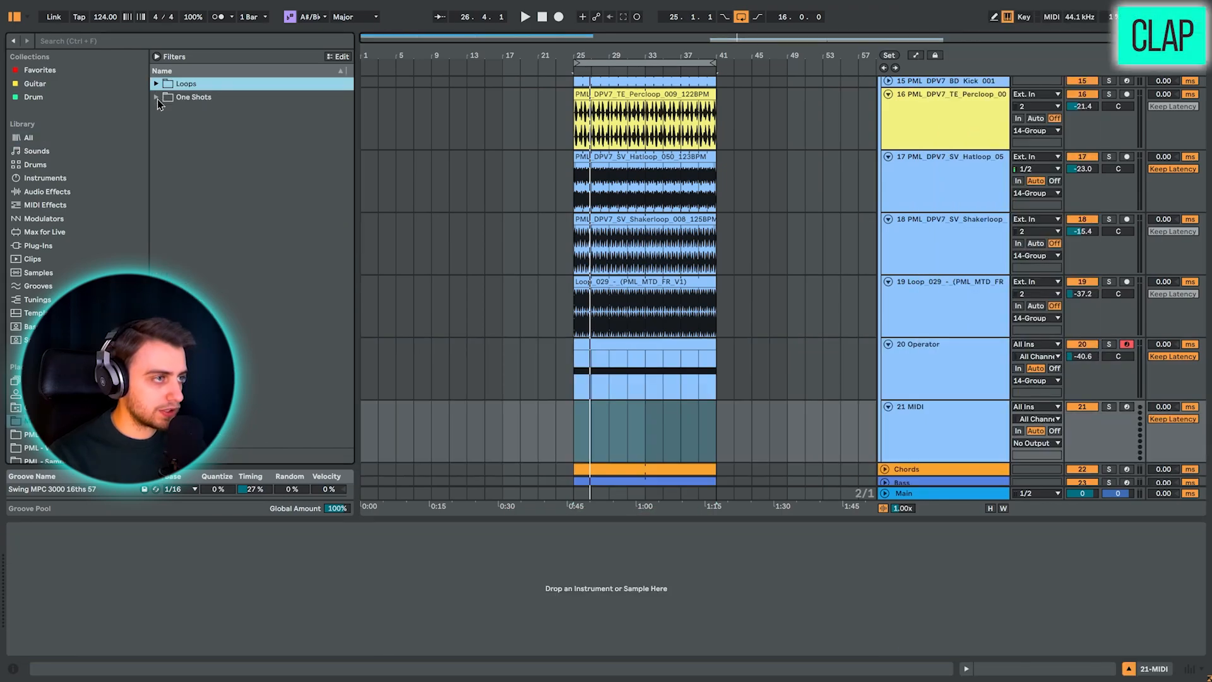
{"action": "left_click", "coordinate": [156, 98]}
{"action": "left_click", "coordinate": [223, 124]}
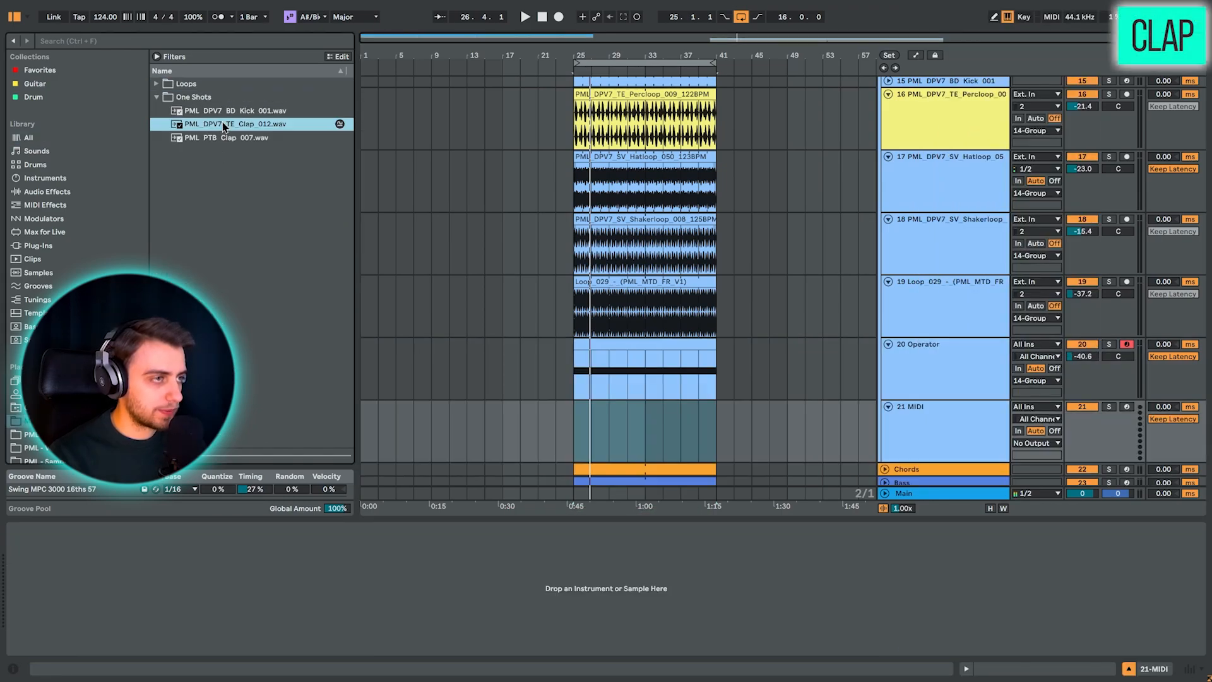
{"action": "left_click_drag", "start_coordinate": [254, 125], "coordinate": [238, 587]}
{"action": "right_click", "coordinate": [328, 530]}
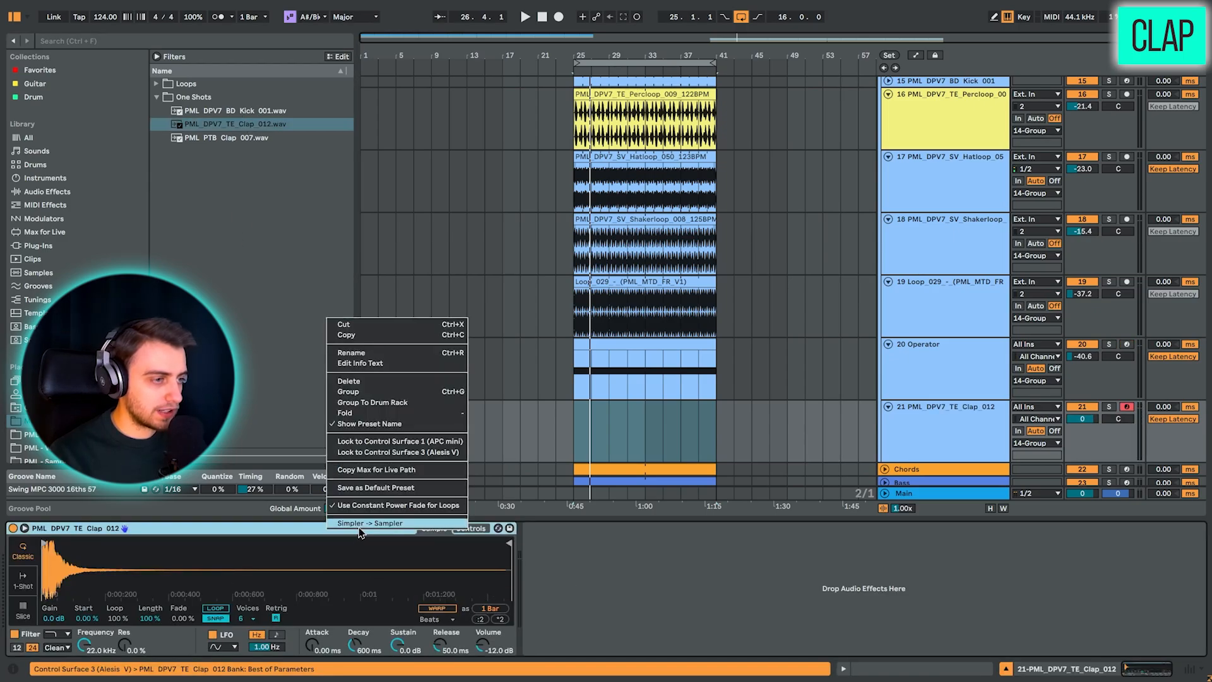
{"action": "left_click", "coordinate": [363, 404]}
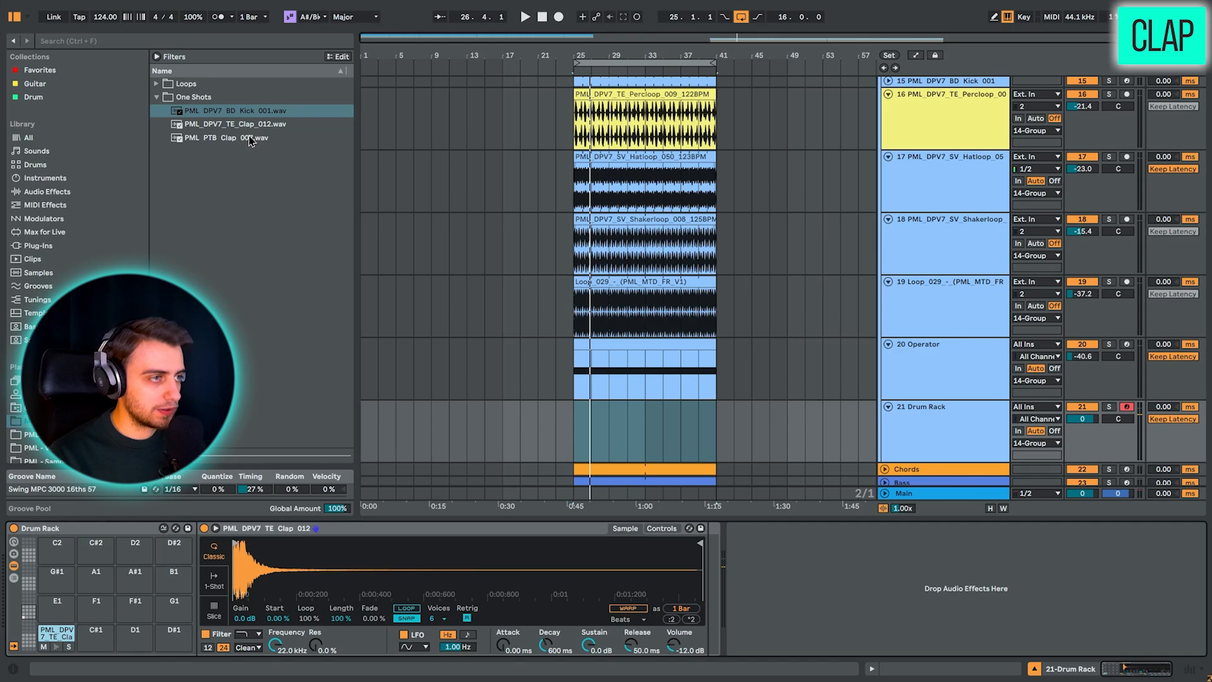
Add PML_PTB_Clap_007.wav to the C#1 pad and trim its start to the main clap transient
{"action": "left_click_drag", "start_coordinate": [250, 138], "coordinate": [247, 137]}
{"action": "left_click_drag", "start_coordinate": [247, 137], "coordinate": [96, 631]}
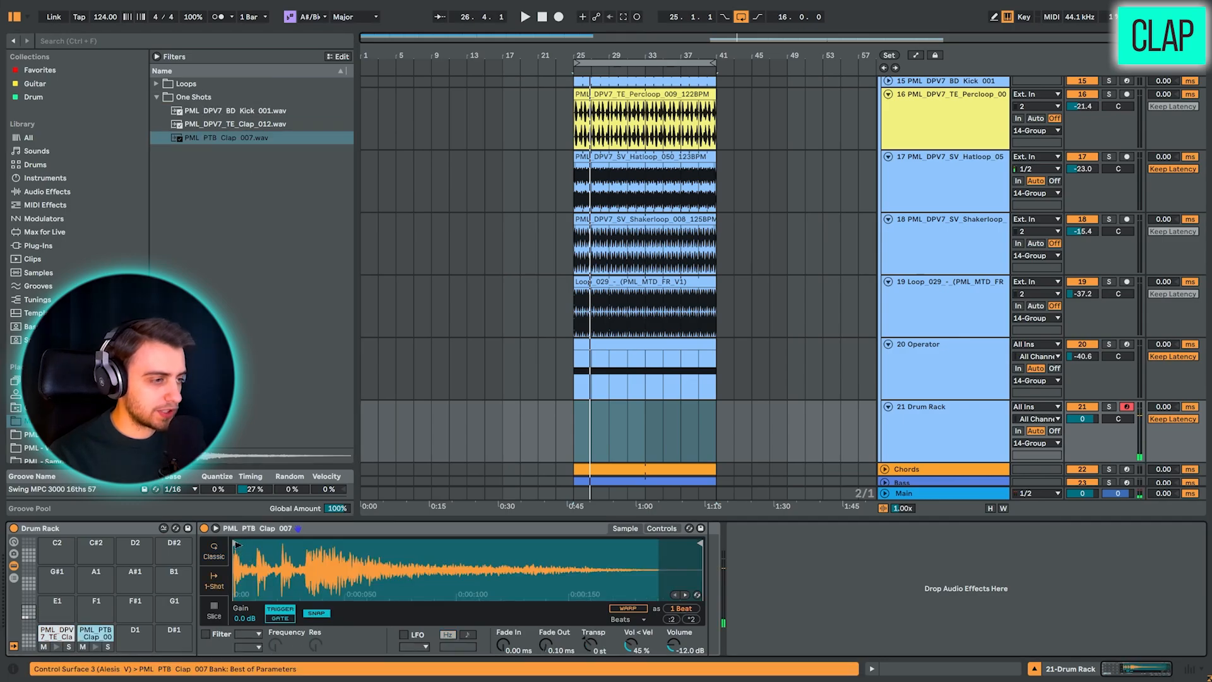
{"action": "left_click_drag", "start_coordinate": [247, 544], "coordinate": [308, 548]}
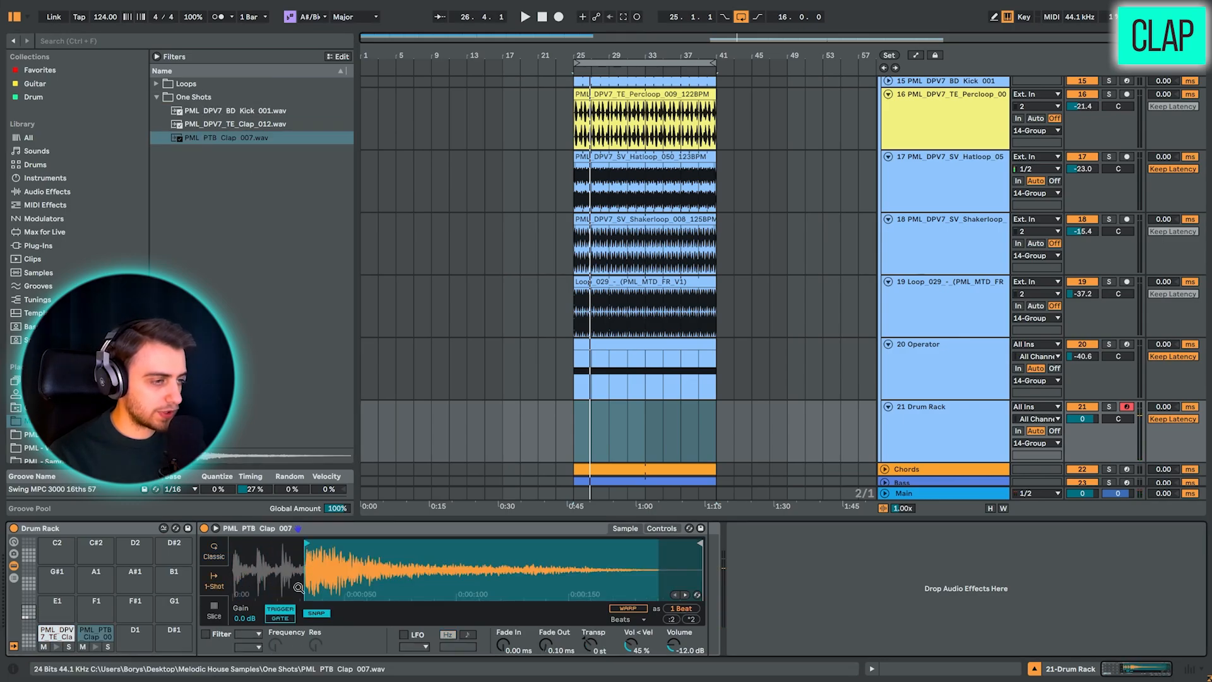
{"action": "left_click_drag", "start_coordinate": [279, 546], "coordinate": [243, 553]}
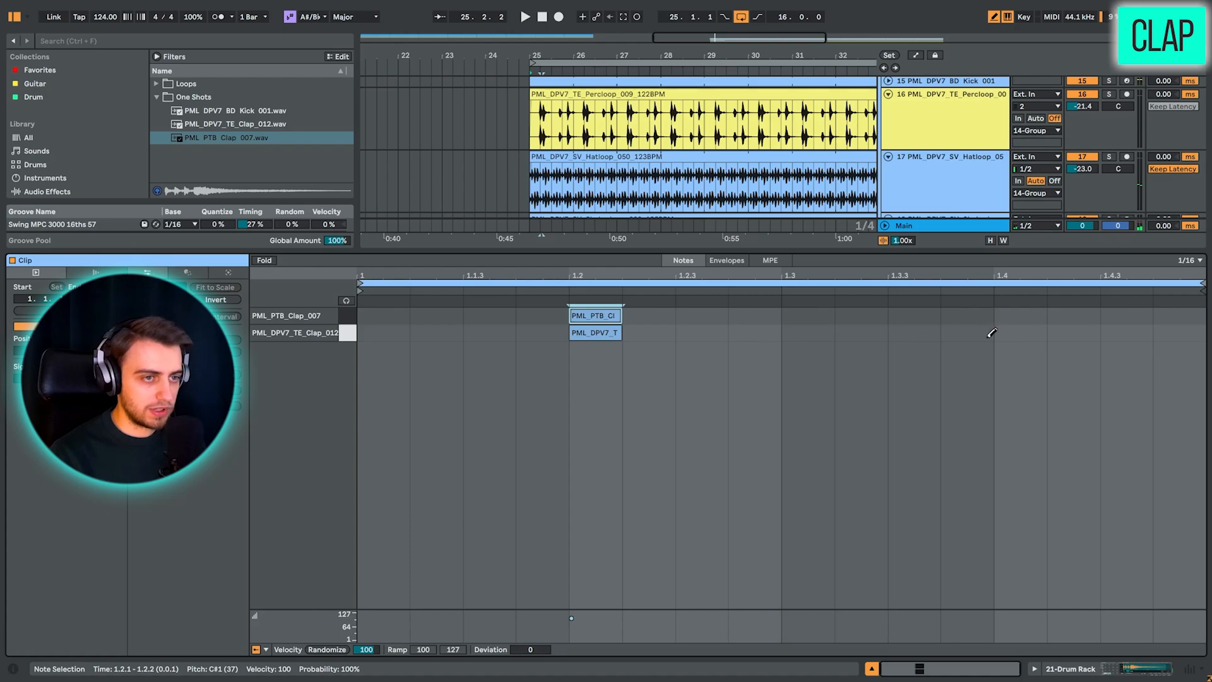
Add notes for both claps on beat 4 of the one-bar clip
{"action": "left_click", "coordinate": [1018, 335]}
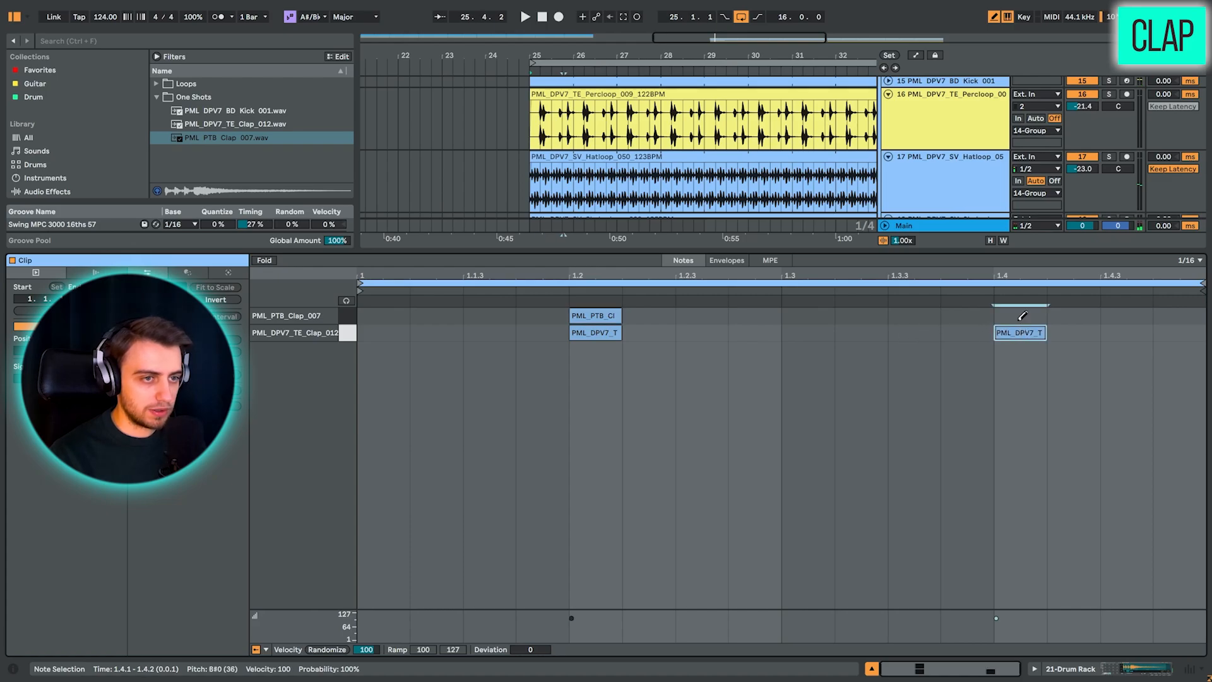
{"action": "left_click", "coordinate": [1017, 316]}
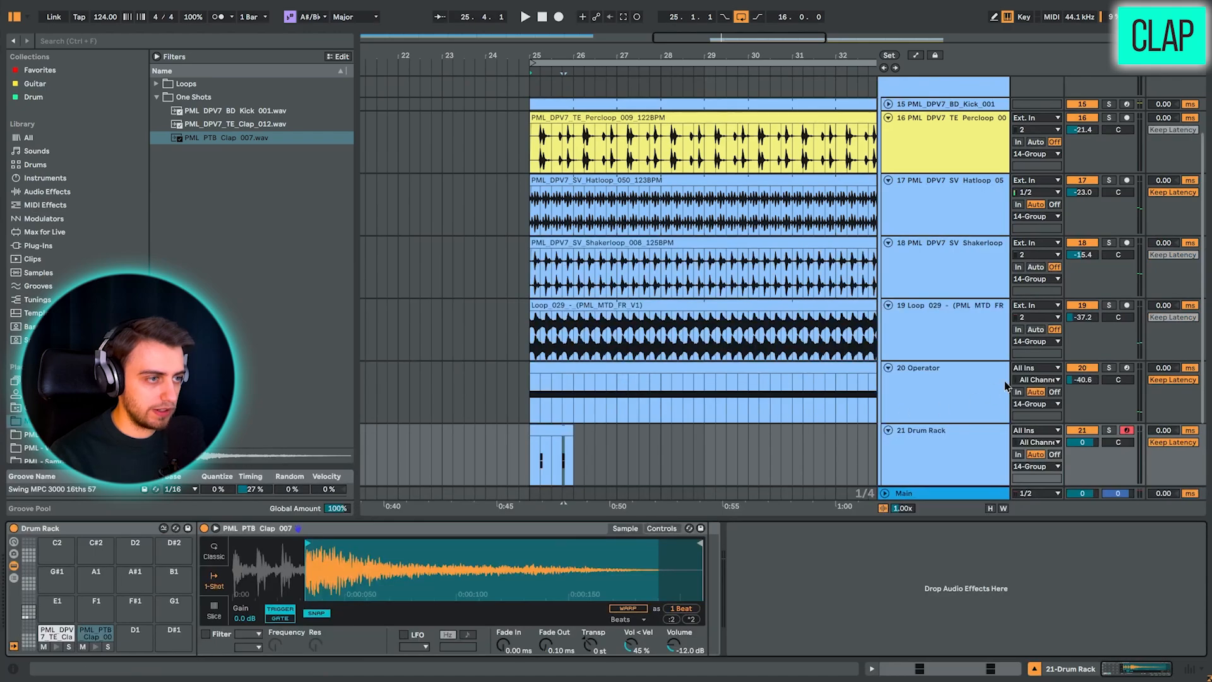
Set the Drum Rack track volume to -10.1 dB during playback and extend the clap pattern to bar 41
{"action": "key", "text": "space"}
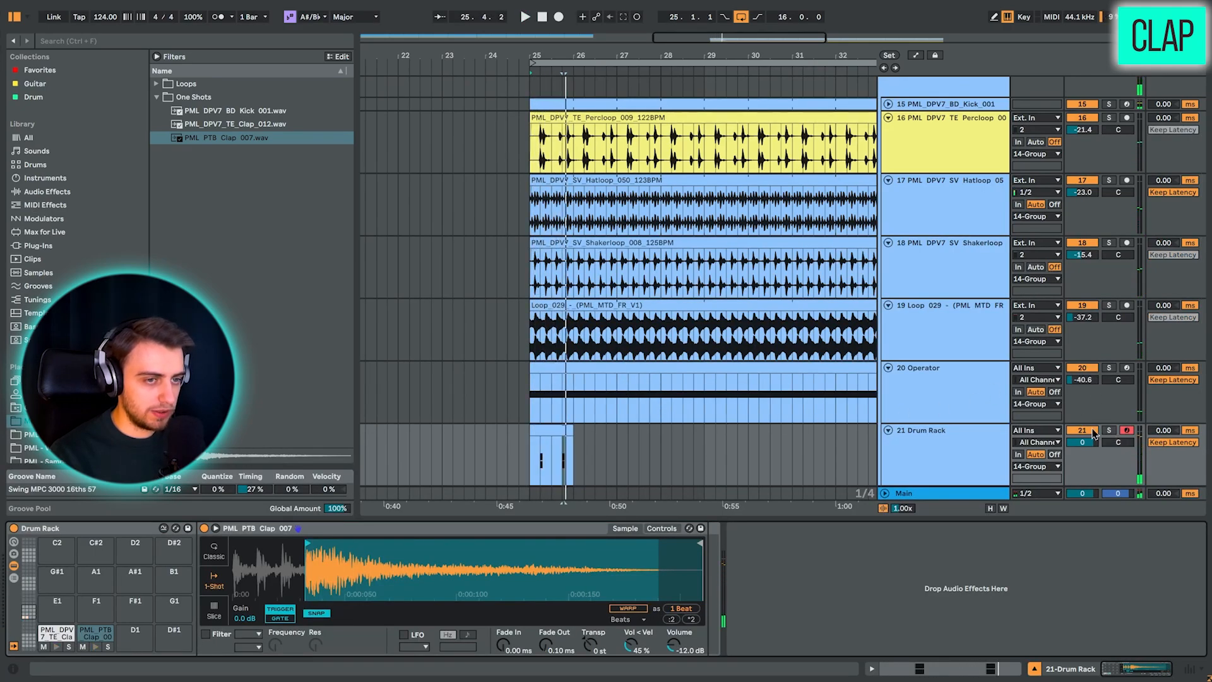
{"action": "left_click_drag", "start_coordinate": [1085, 448], "coordinate": [1085, 473]}
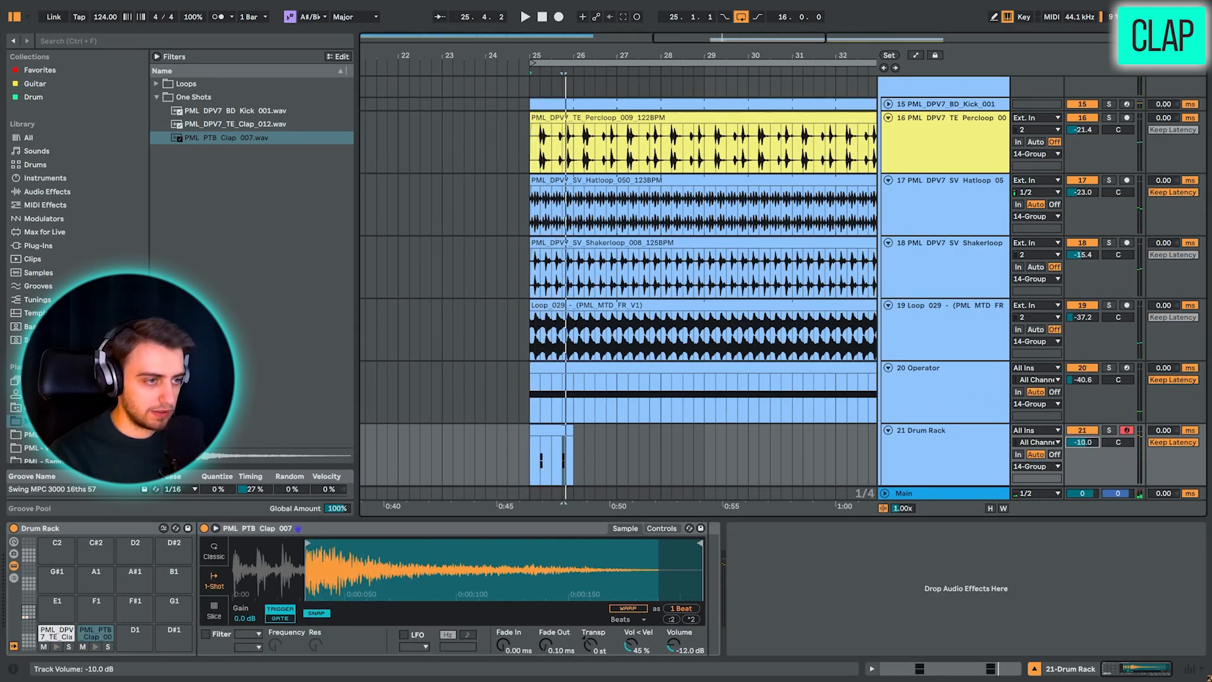
{"action": "key", "text": "space"}
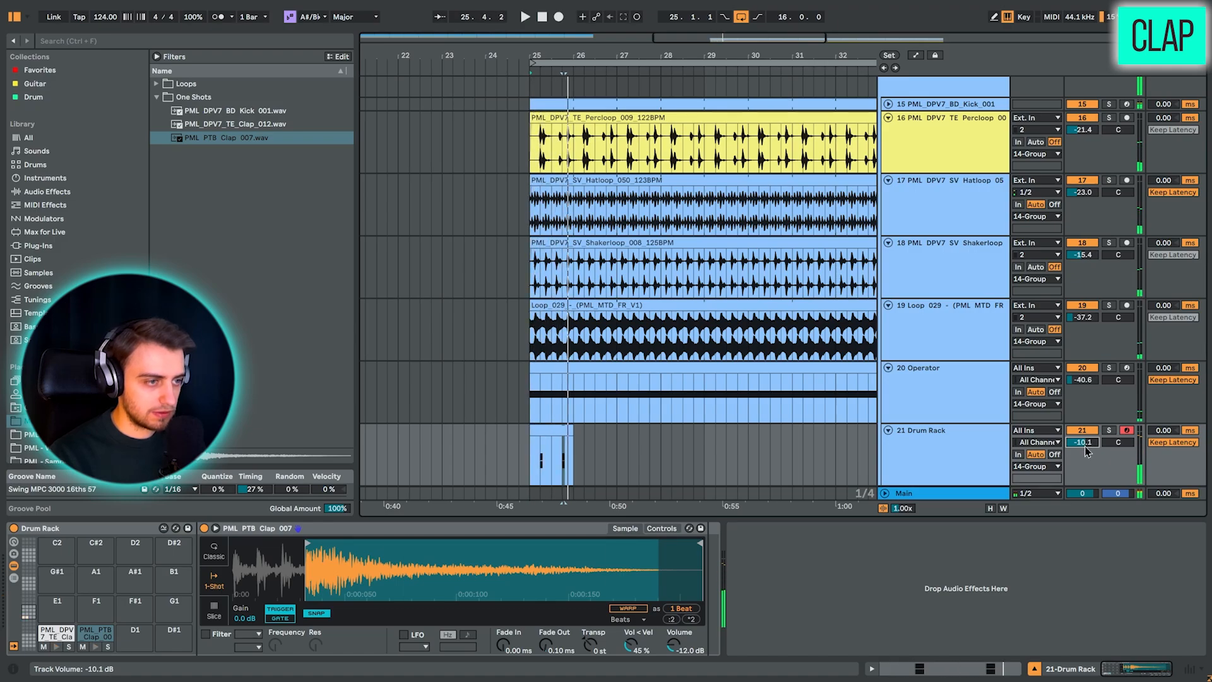
{"action": "left_click_drag", "start_coordinate": [576, 57], "coordinate": [449, 31]}
{"action": "left_click_drag", "start_coordinate": [446, 433], "coordinate": [800, 436]}
Load Reverb onto the clap track and set Size to 23.37, Decay to 778 ms and Dry/Wet to 16%
{"action": "left_click", "coordinate": [115, 45]}
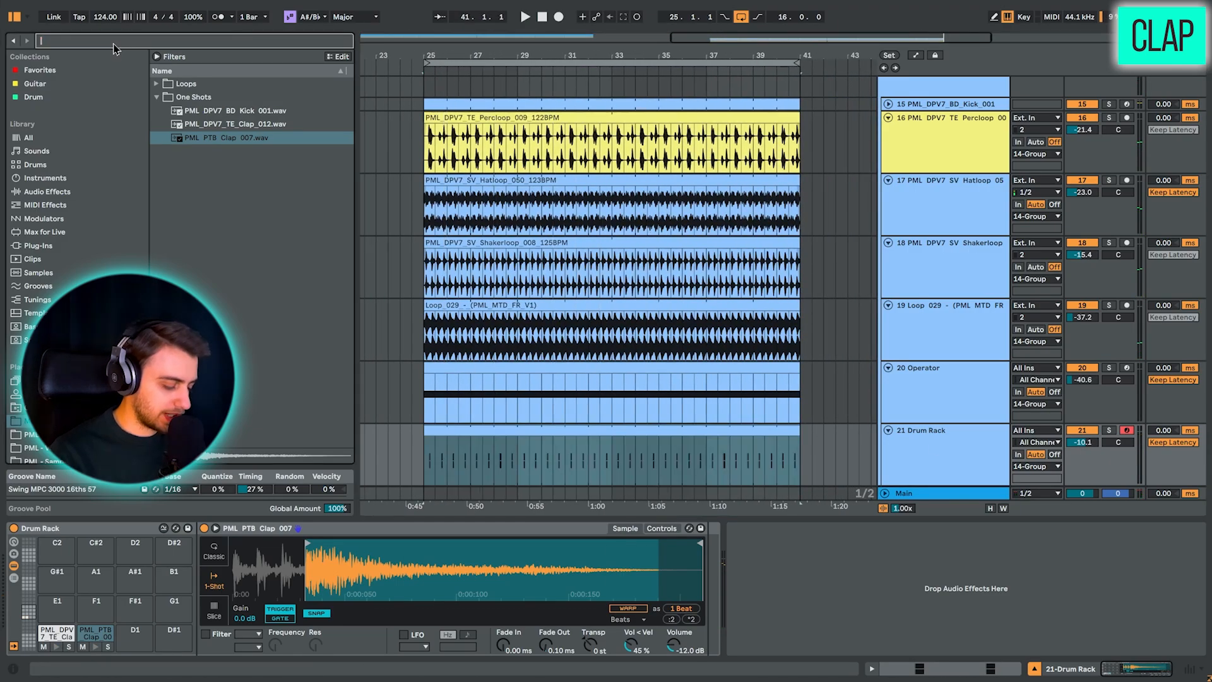
{"action": "type", "text": "rev"}
{"action": "left_click", "coordinate": [234, 140]}
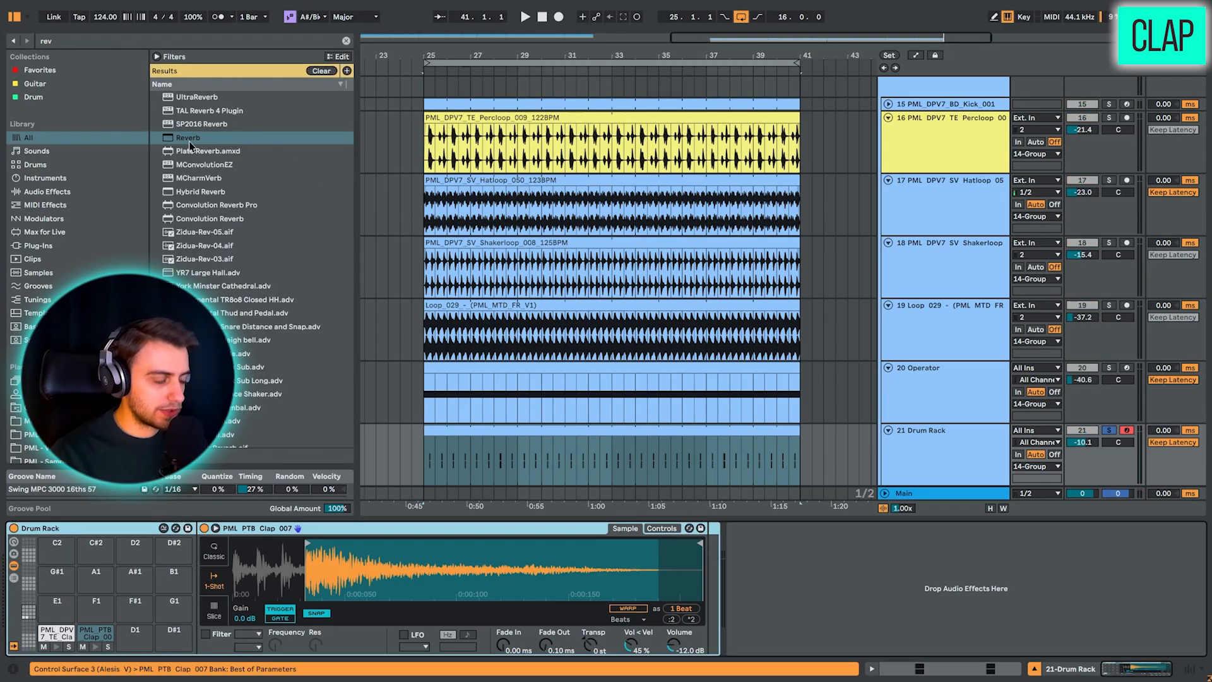
{"action": "left_click_drag", "start_coordinate": [196, 140], "coordinate": [494, 425]}
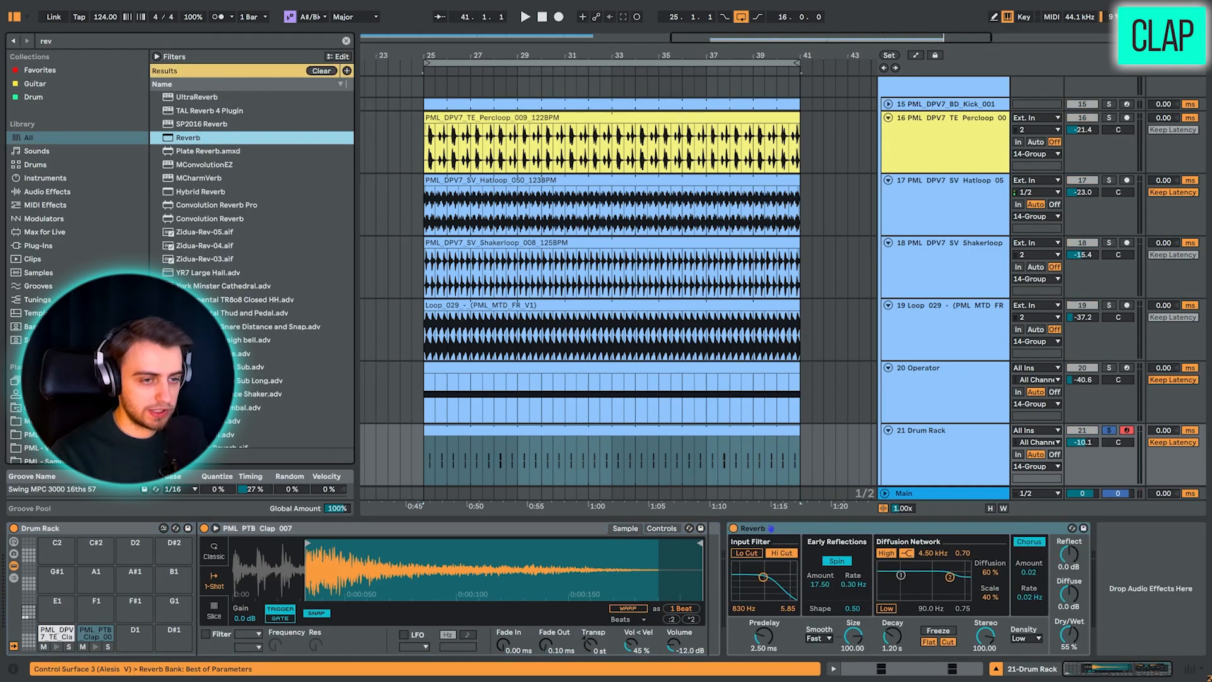
{"action": "left_click_drag", "start_coordinate": [1069, 635], "coordinate": [1069, 673]}
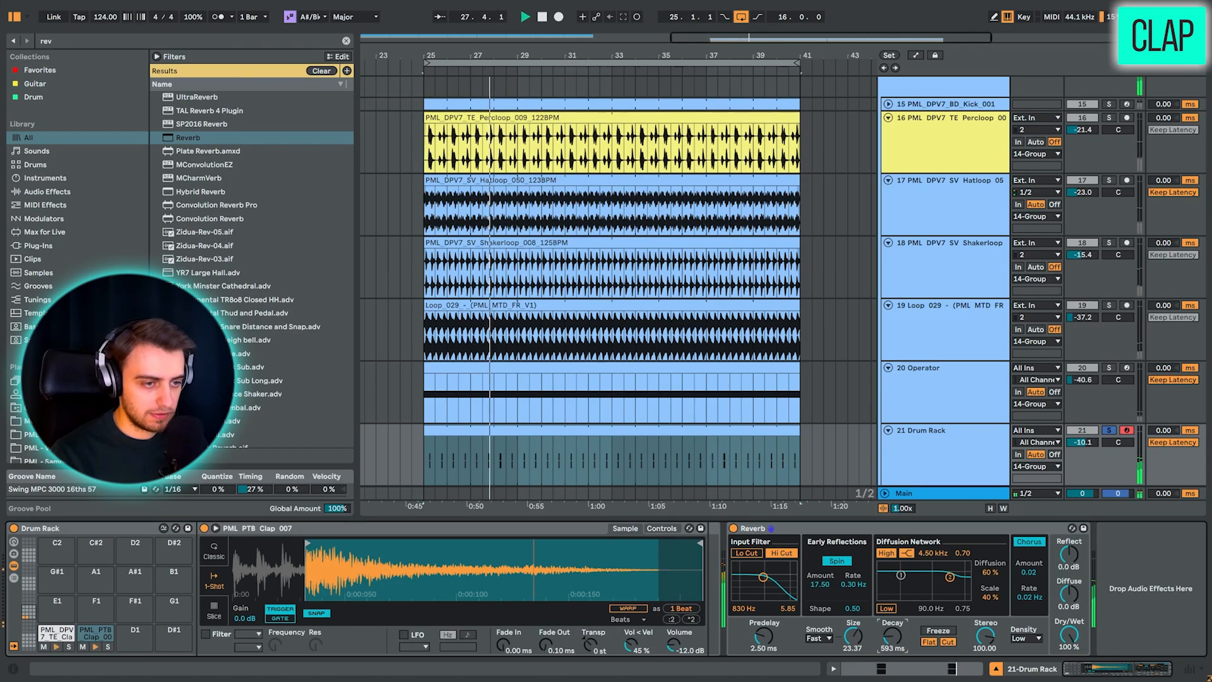
{"action": "left_click_drag", "start_coordinate": [1069, 635], "coordinate": [1068, 606]}
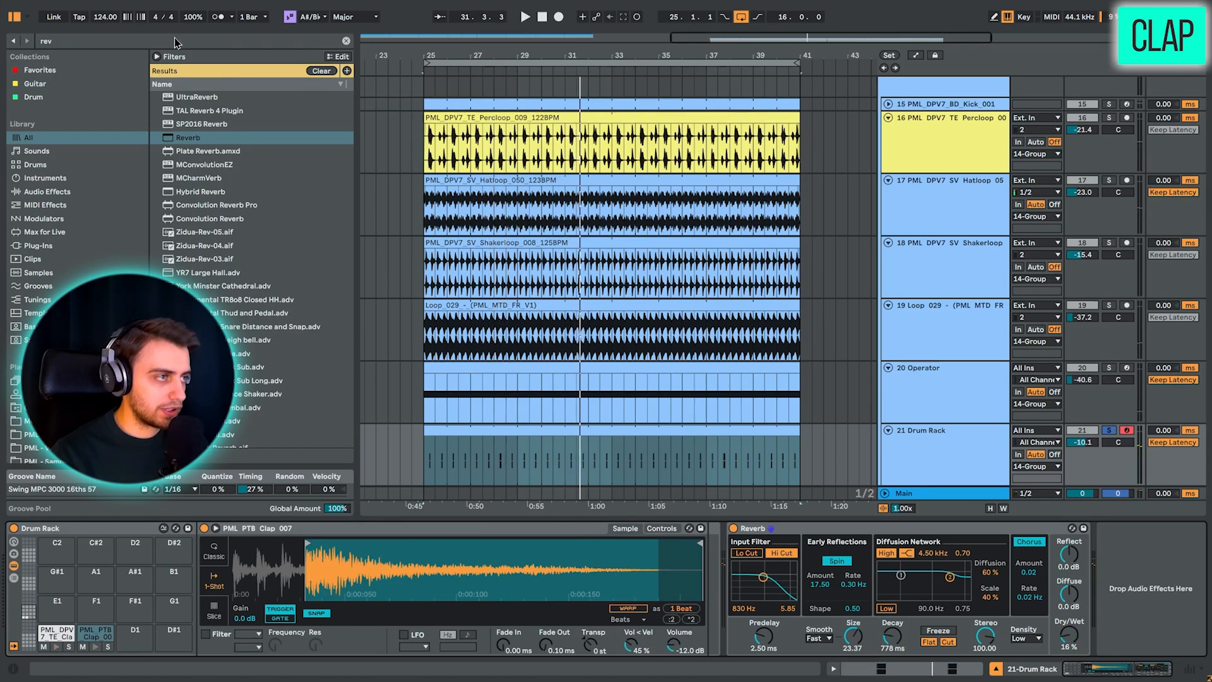
Add EQ Eight after the clap's Reverb with a low cut on band 1 and a high cut at 2.30 kHz on band 2
{"action": "left_click", "coordinate": [176, 43]}
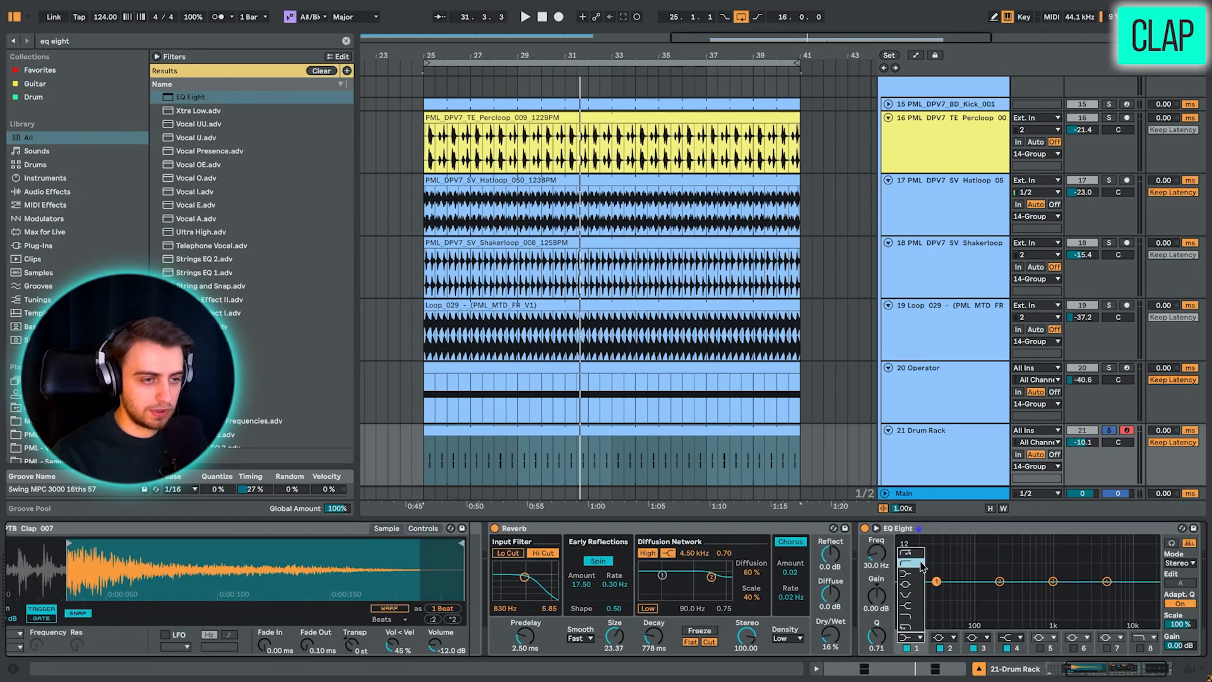
{"action": "key", "text": "space"}
{"action": "left_click_drag", "start_coordinate": [964, 589], "coordinate": [1081, 592]}
{"action": "key", "text": "space"}
{"action": "left_click", "coordinate": [952, 637]}
{"action": "left_click", "coordinate": [952, 620]}
{"action": "key", "text": "space"}
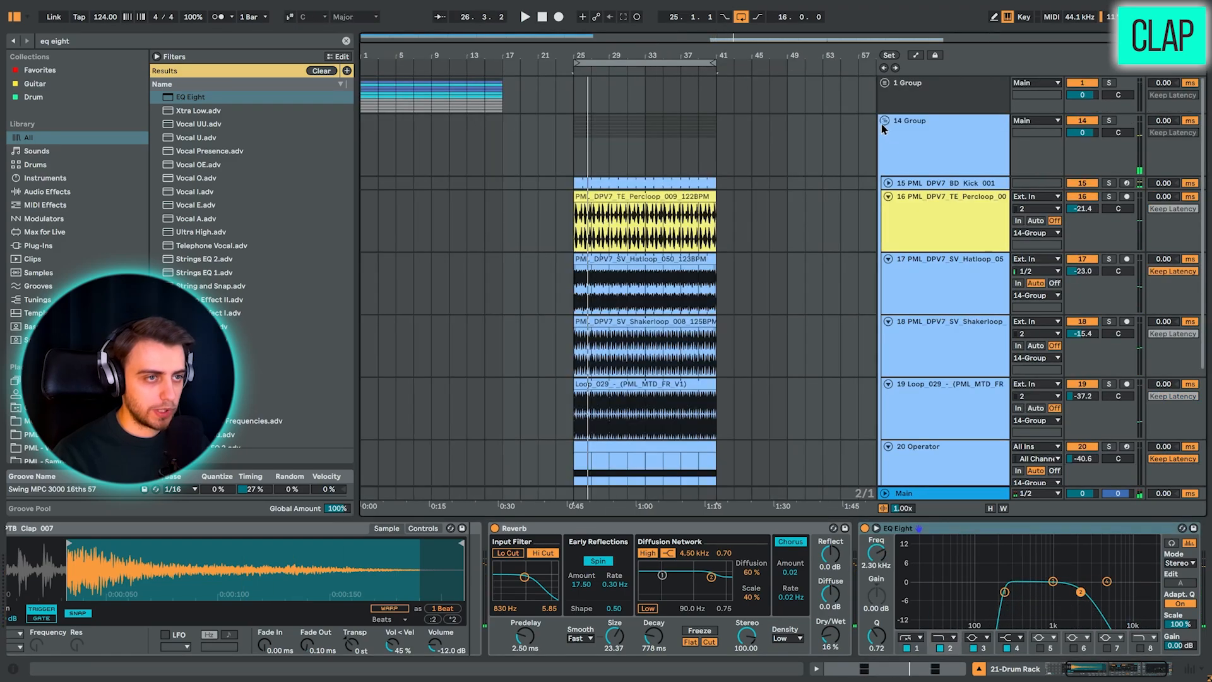
Rename the Drum Rack track as "# Clap" and bring its device chain back into view
{"action": "left_click", "coordinate": [922, 197]}
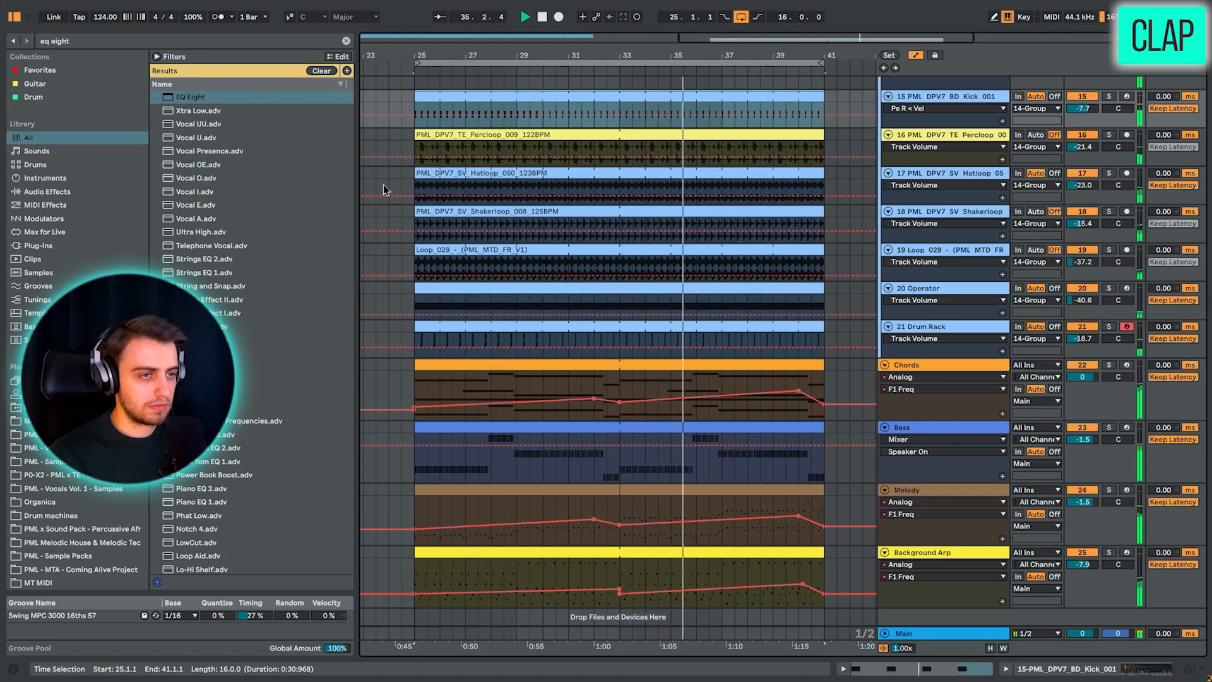
{"action": "left_click", "coordinate": [964, 331]}
{"action": "key", "text": "super+r"}
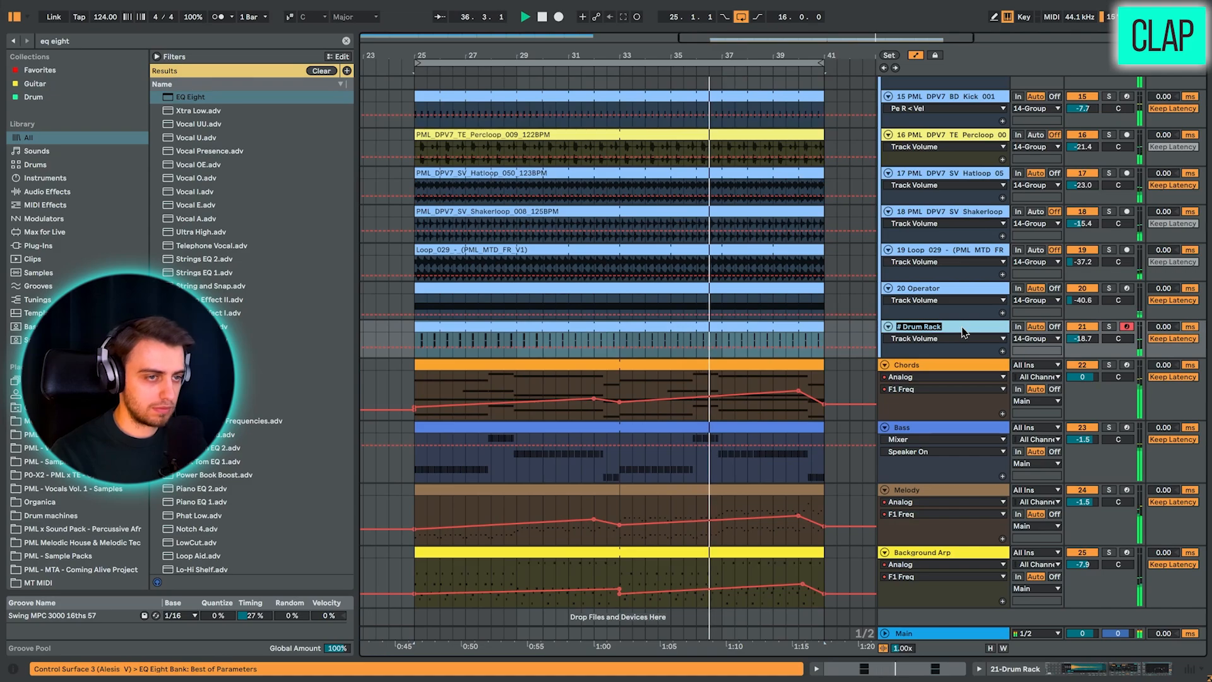
{"action": "type", "text": "# Clap"}
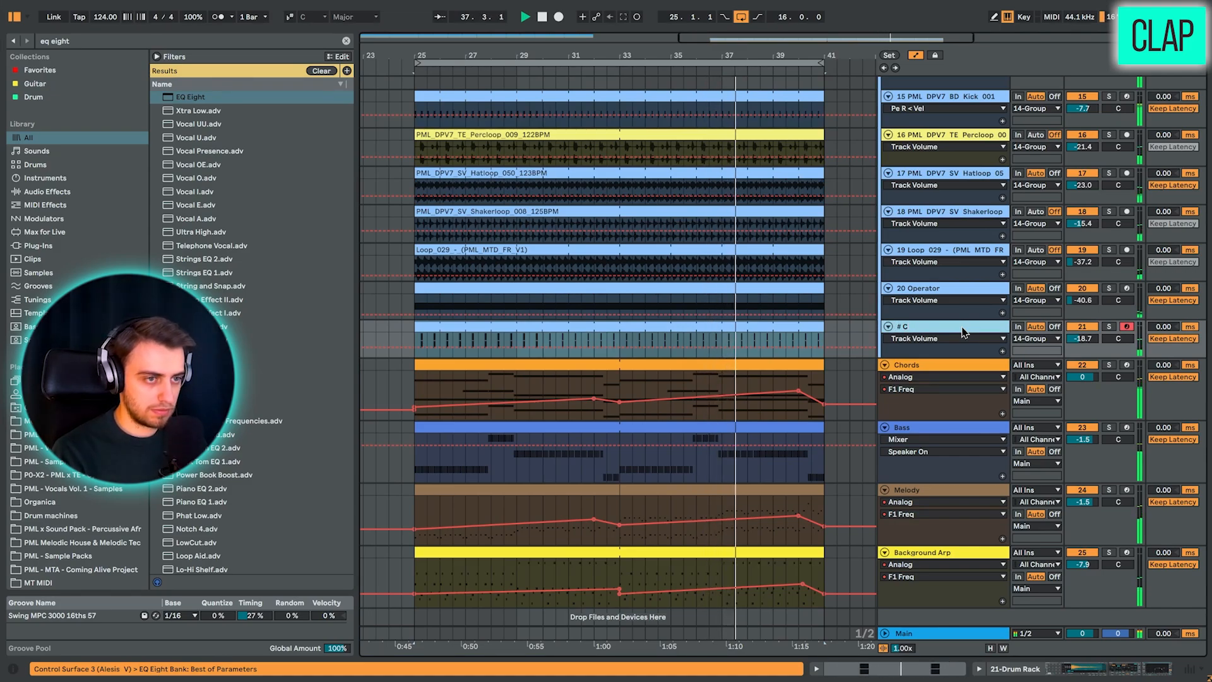
{"action": "key", "text": "Return"}
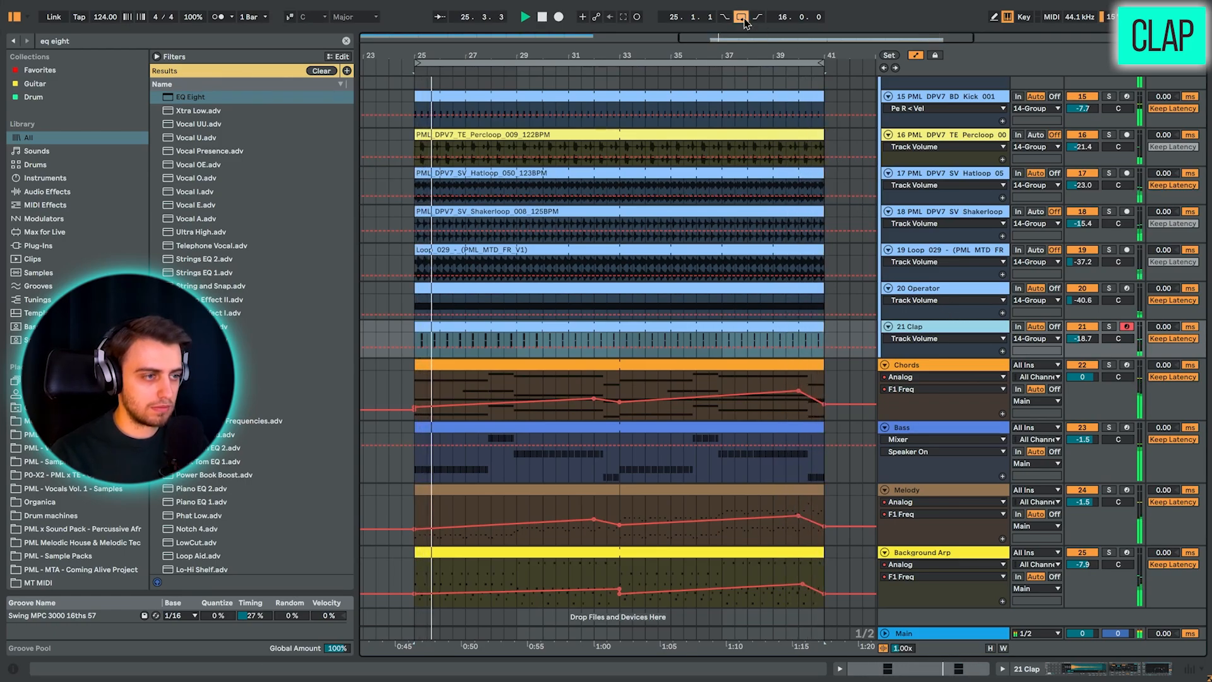
{"action": "left_click", "coordinate": [1004, 670]}
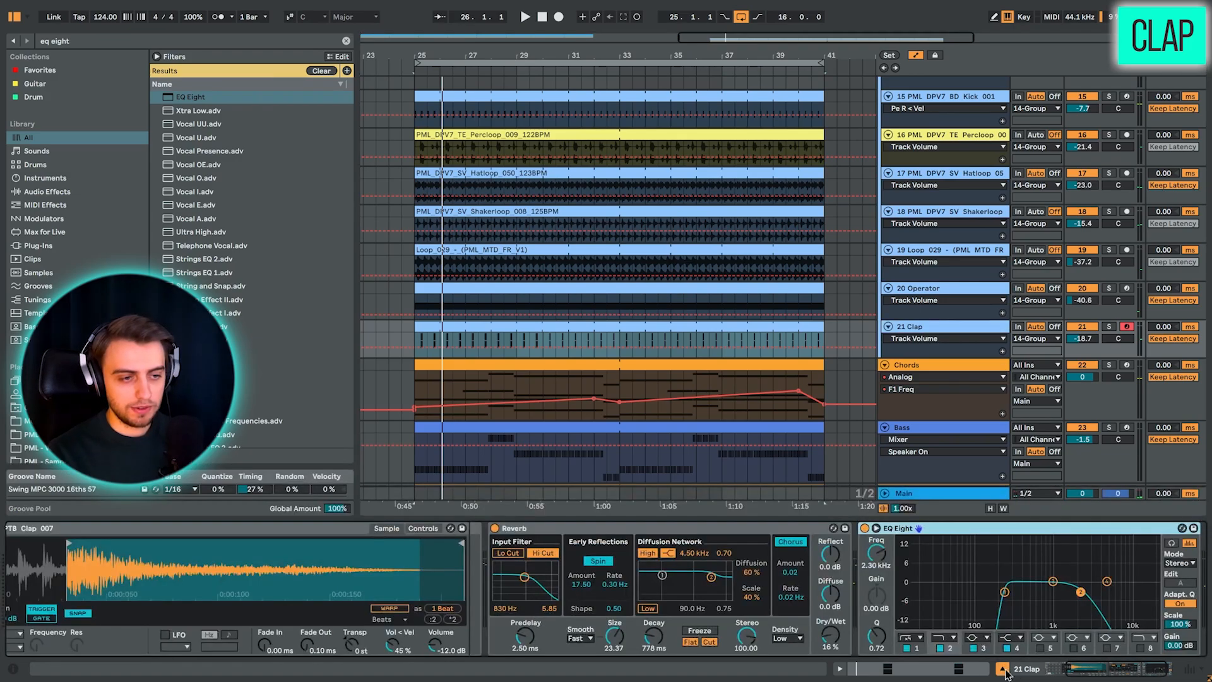